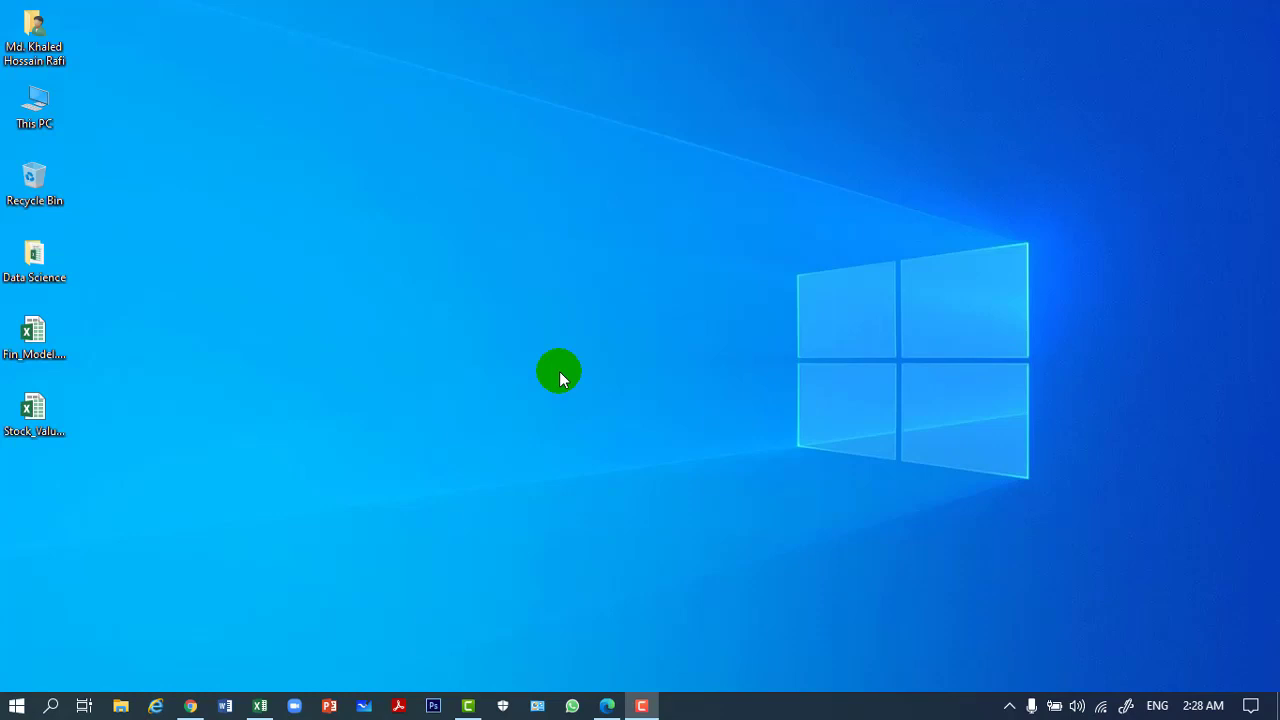
Step: Bring the Stock_Valuation.xlsx workbook back onto the screen in Excel
click(262, 703)
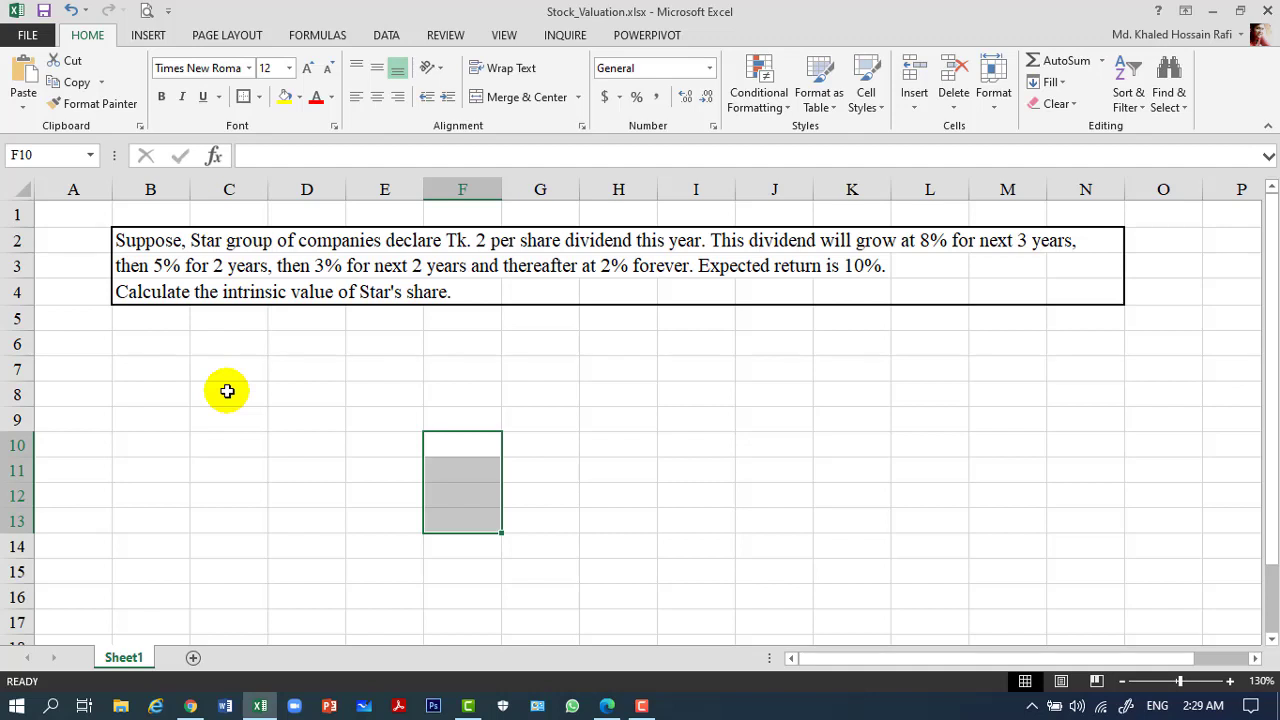
click(212, 393)
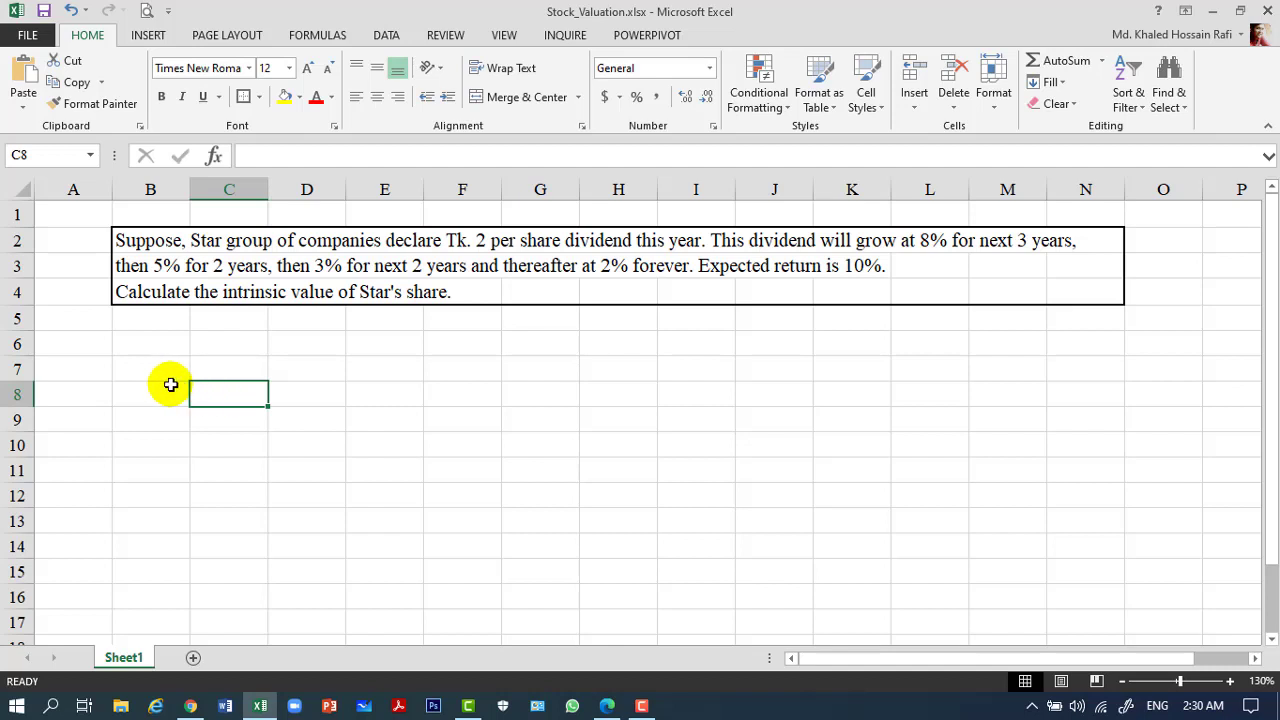
Step: Enter the label 'Expected return' in B8 with 10% in D8
click(164, 387)
text(R)
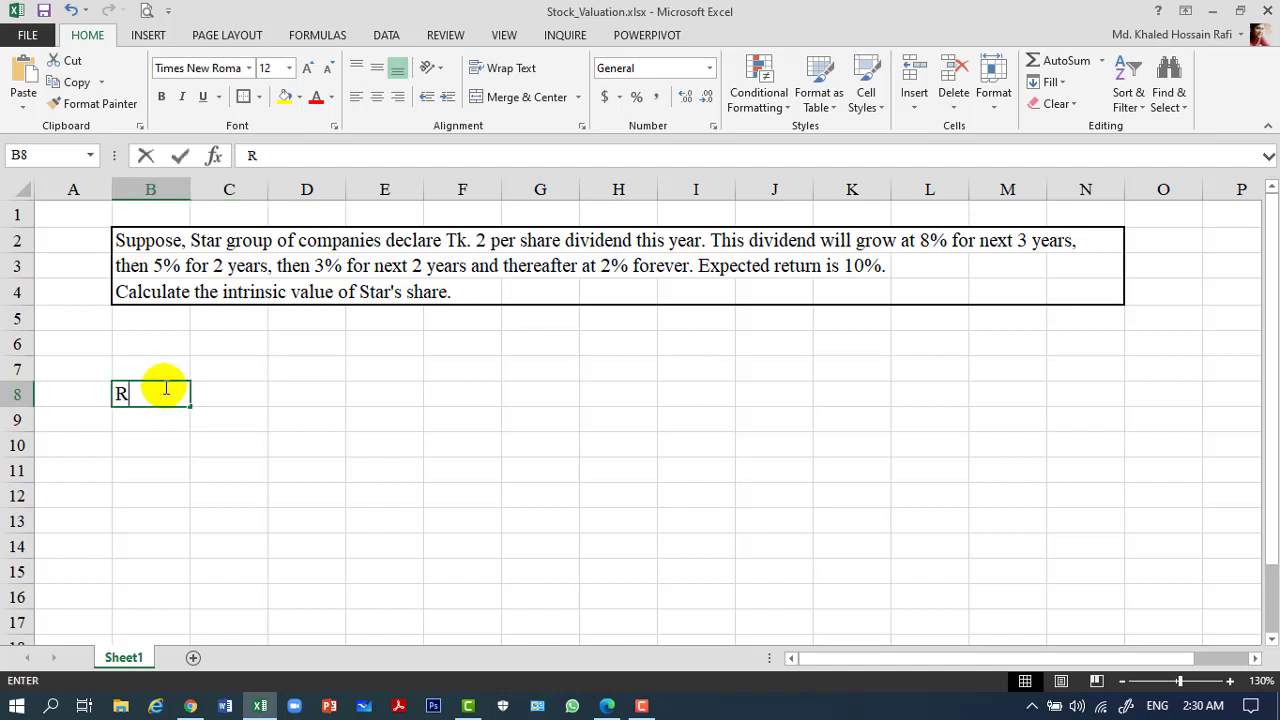
key(BackSpace)
text(E)
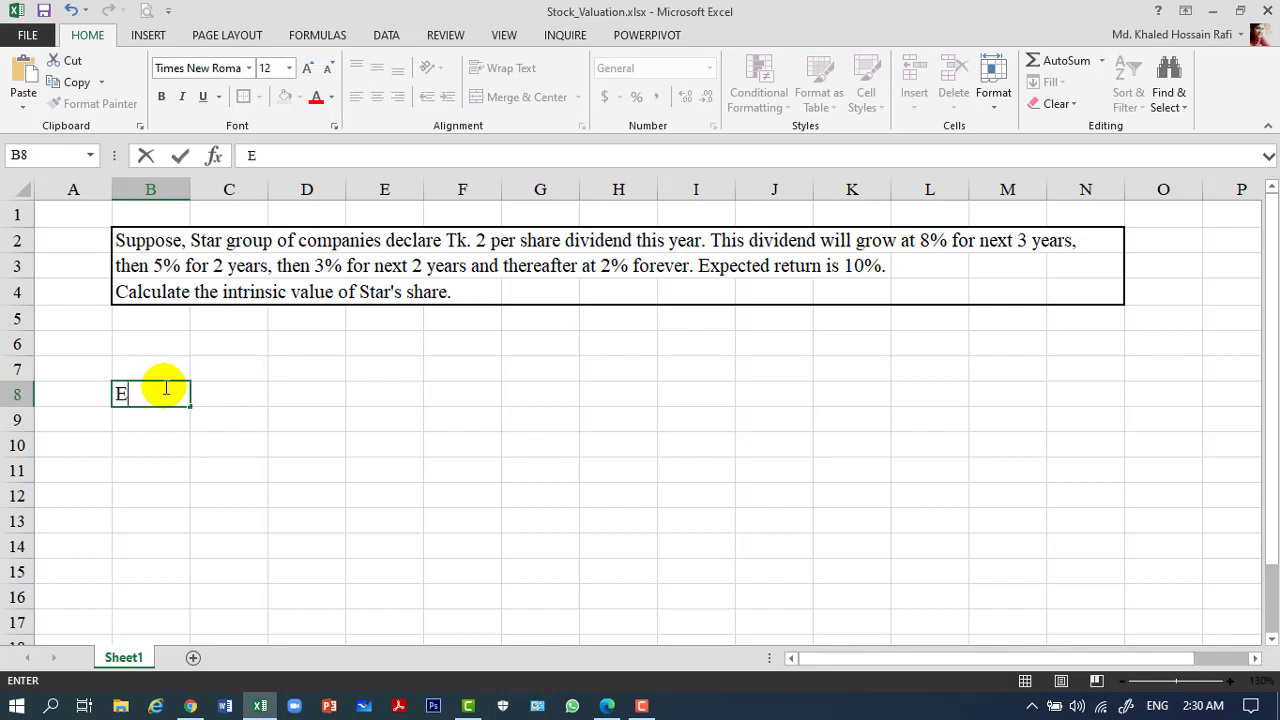
text(xpected)
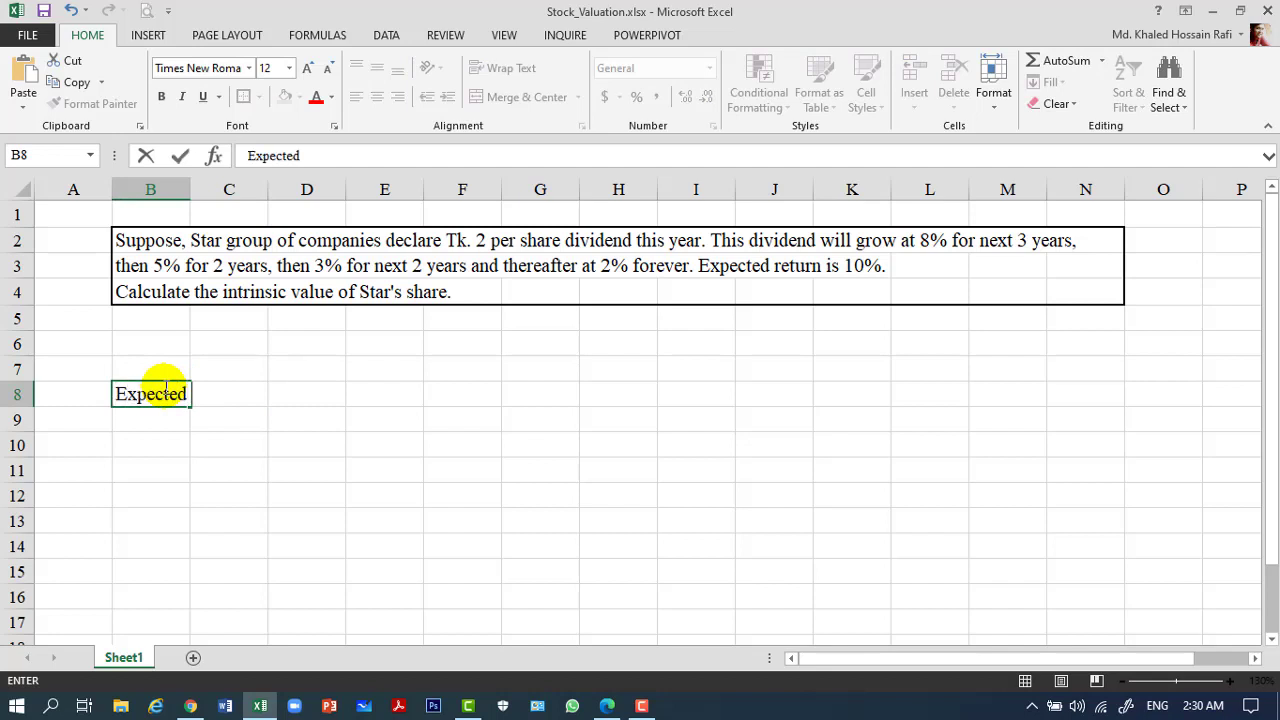
text( return)
key(Tab)
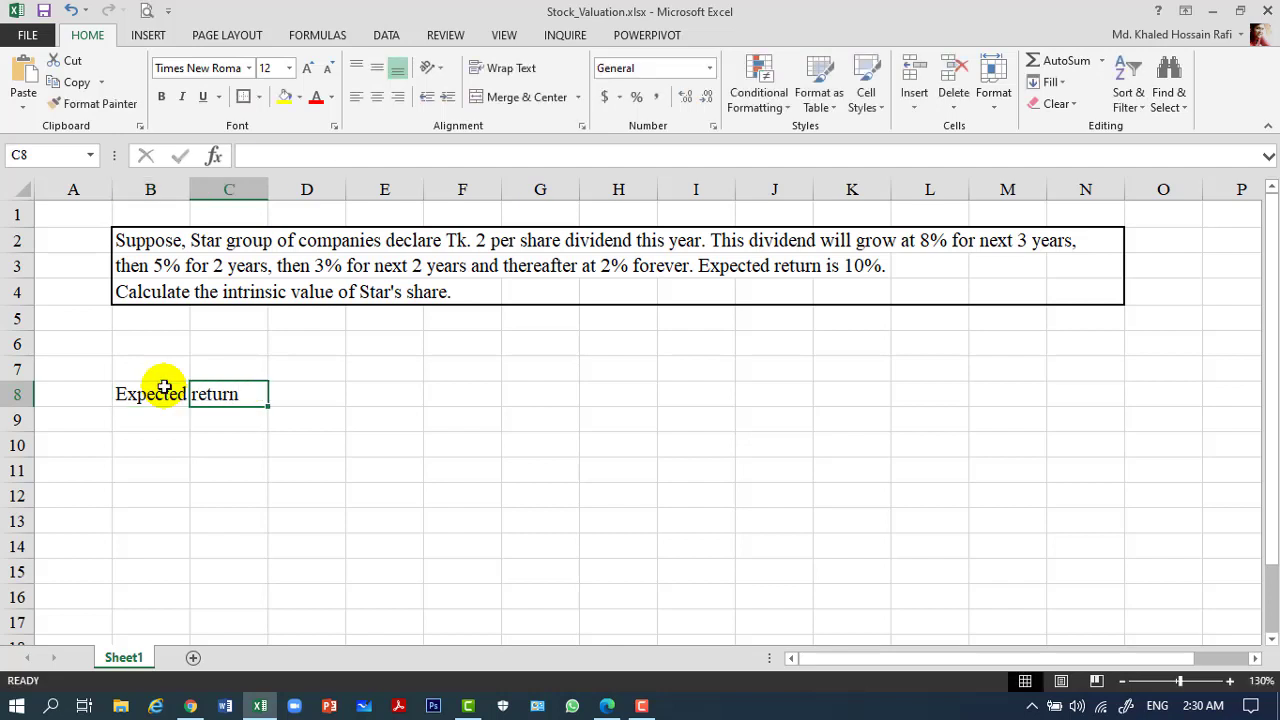
text(10)
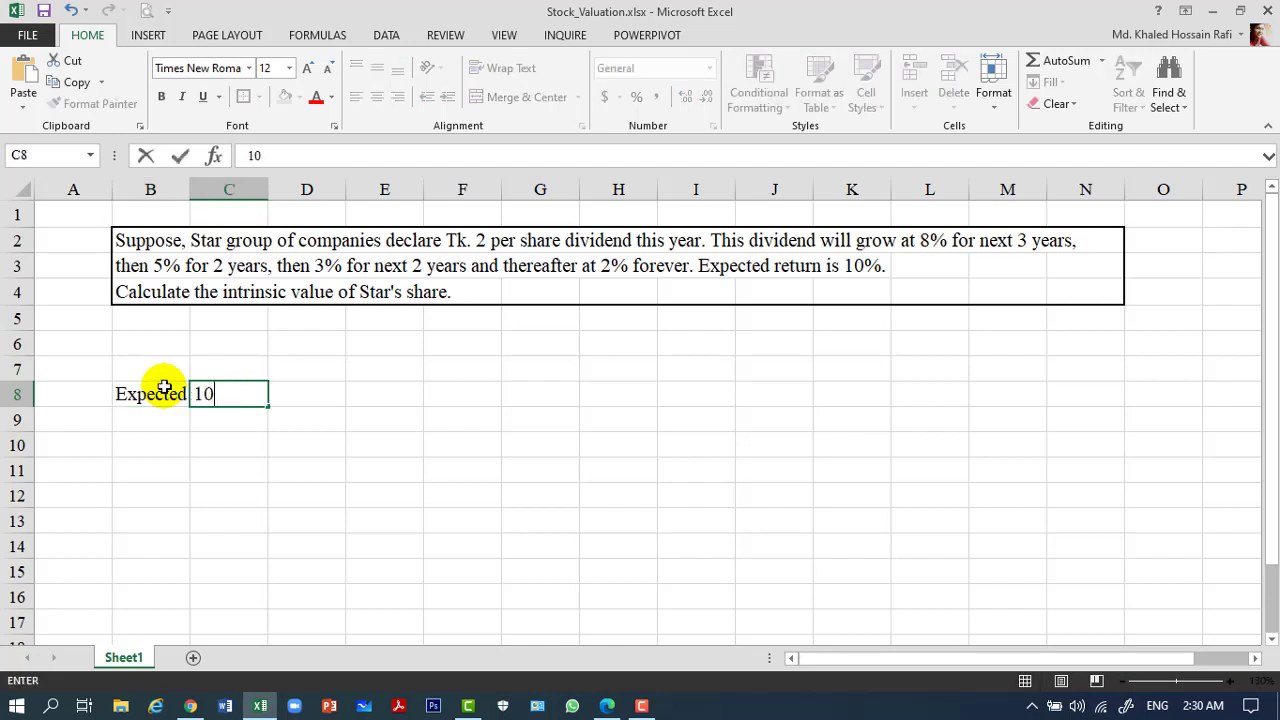
key(BackSpace)
key(BackSpace)
key(Tab)
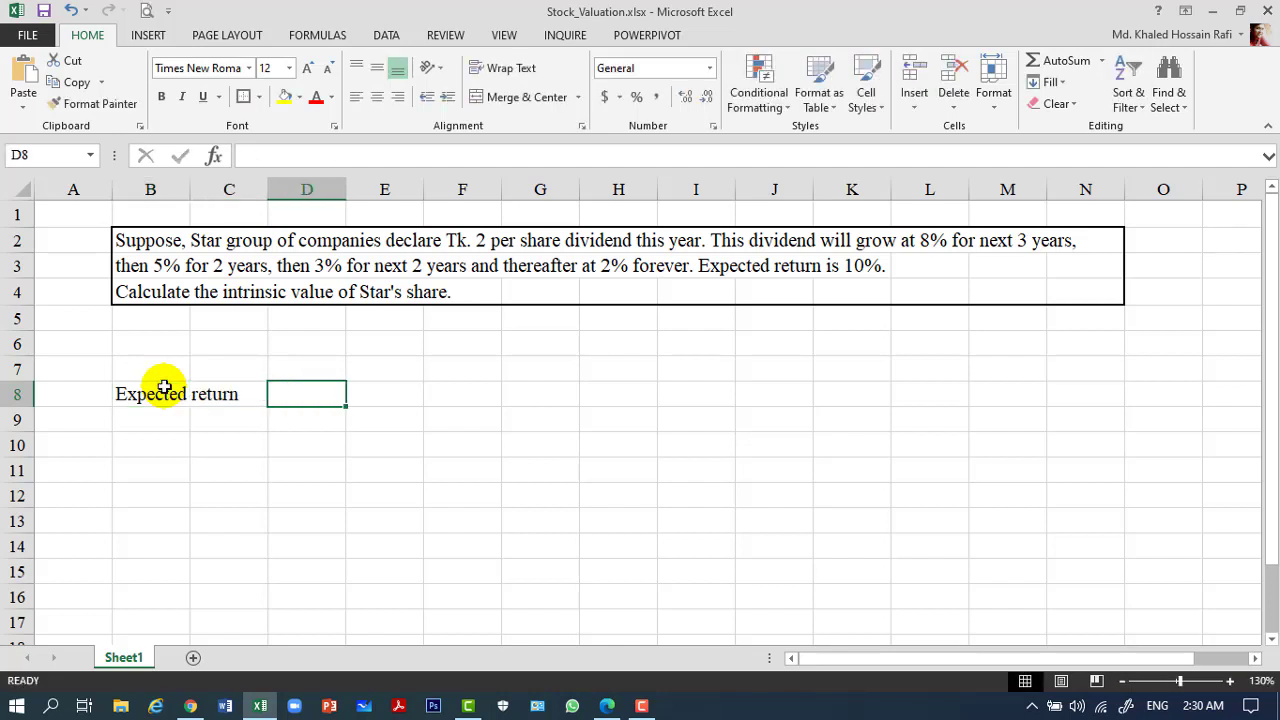
text(10%)
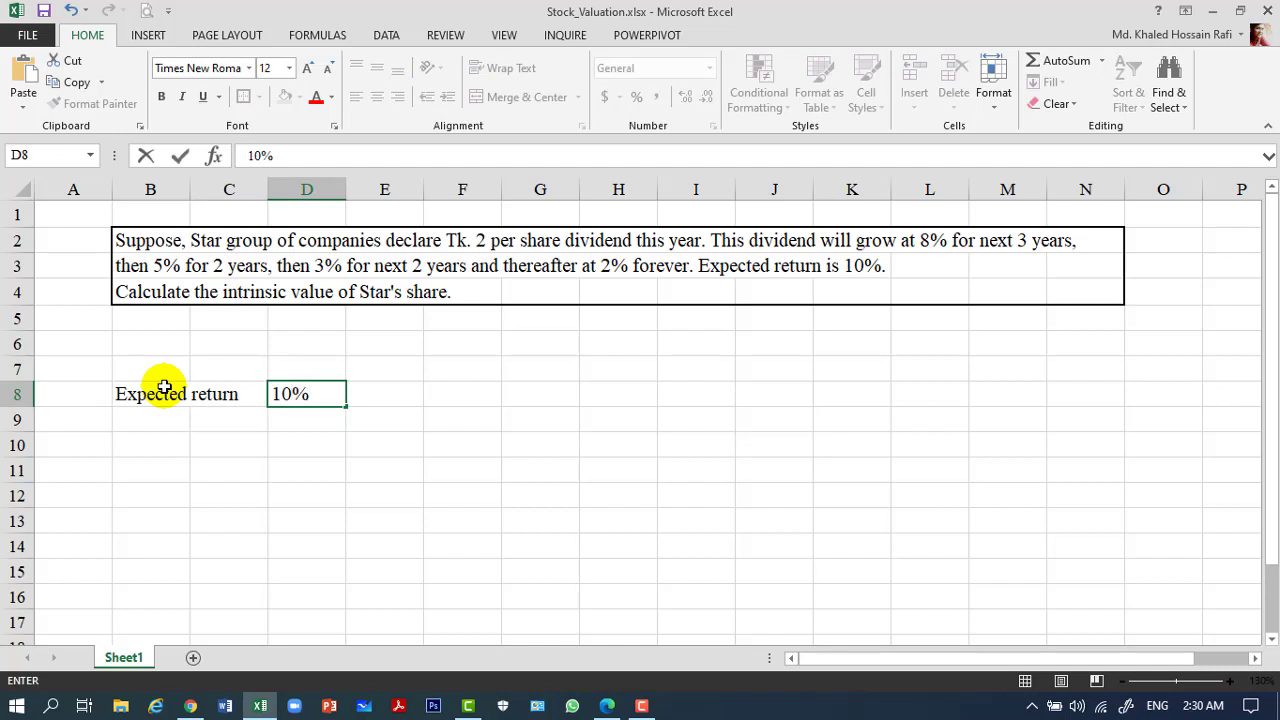
key(Return)
key(Return)
Step: Label B11 'Particulars' and add year headings Y-0 and Y-1 in D11 and E11
key(Down)
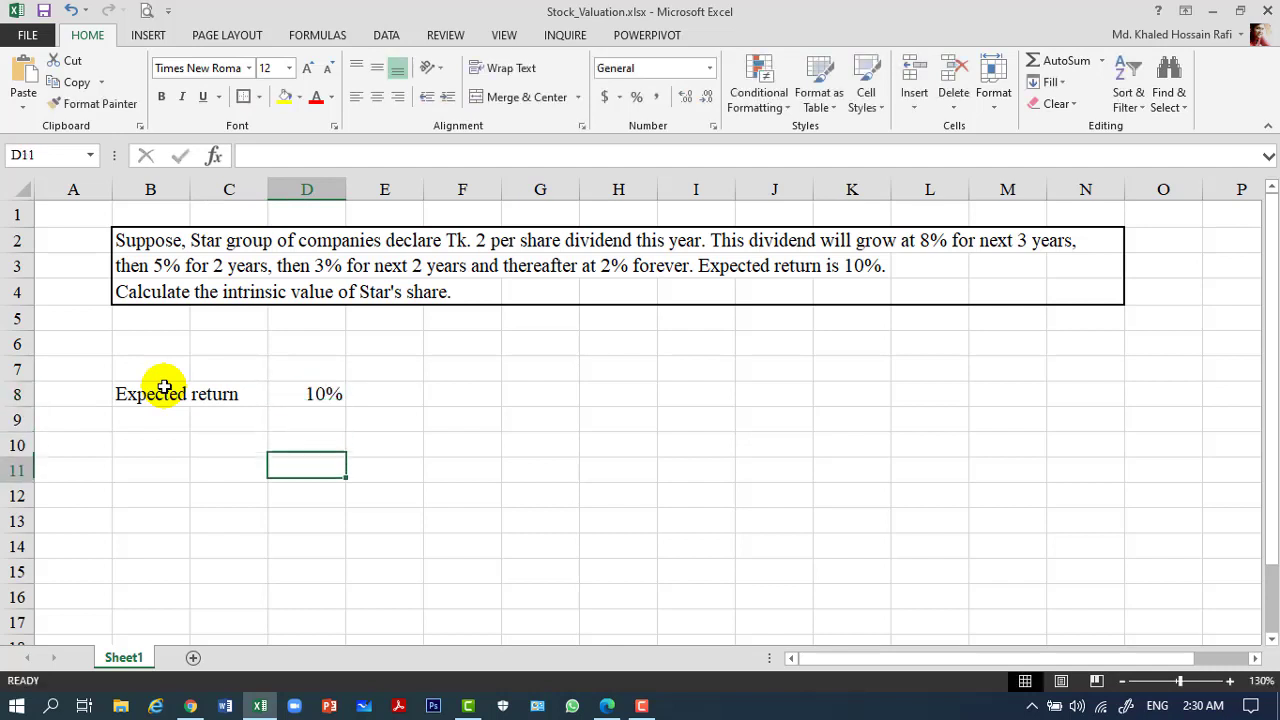
key(Left)
key(Left)
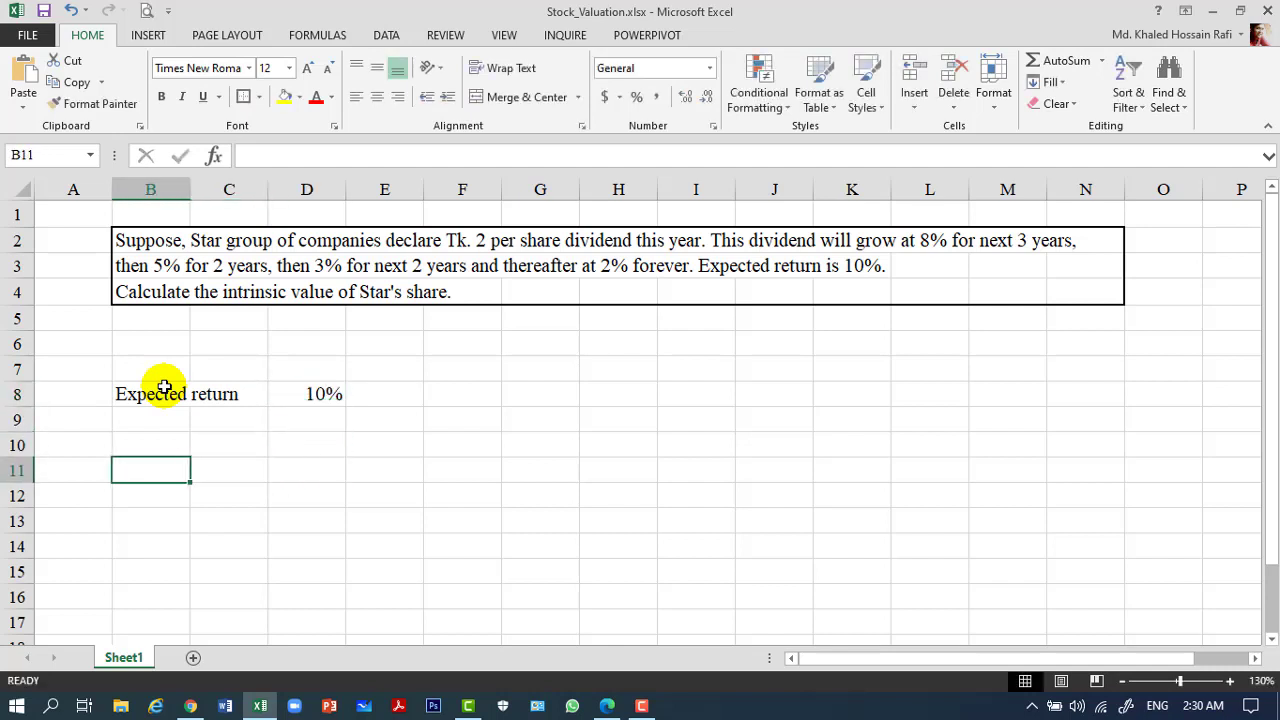
text(P)
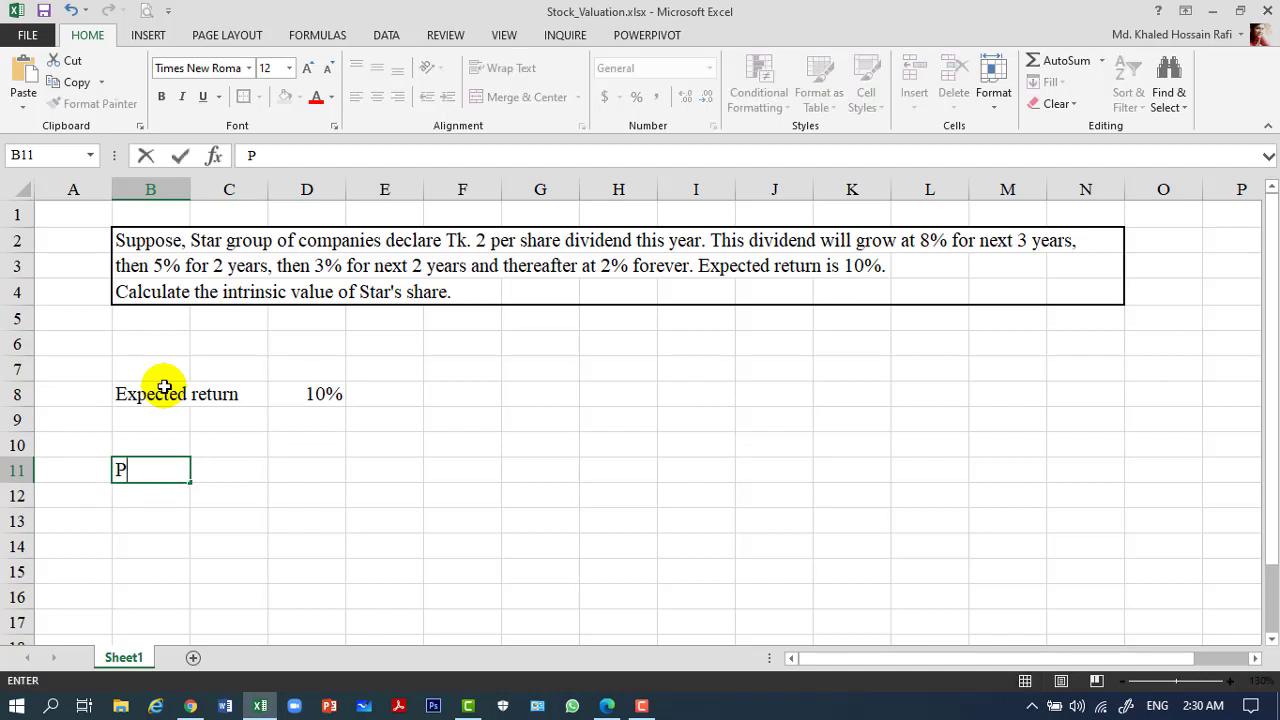
text(articul)
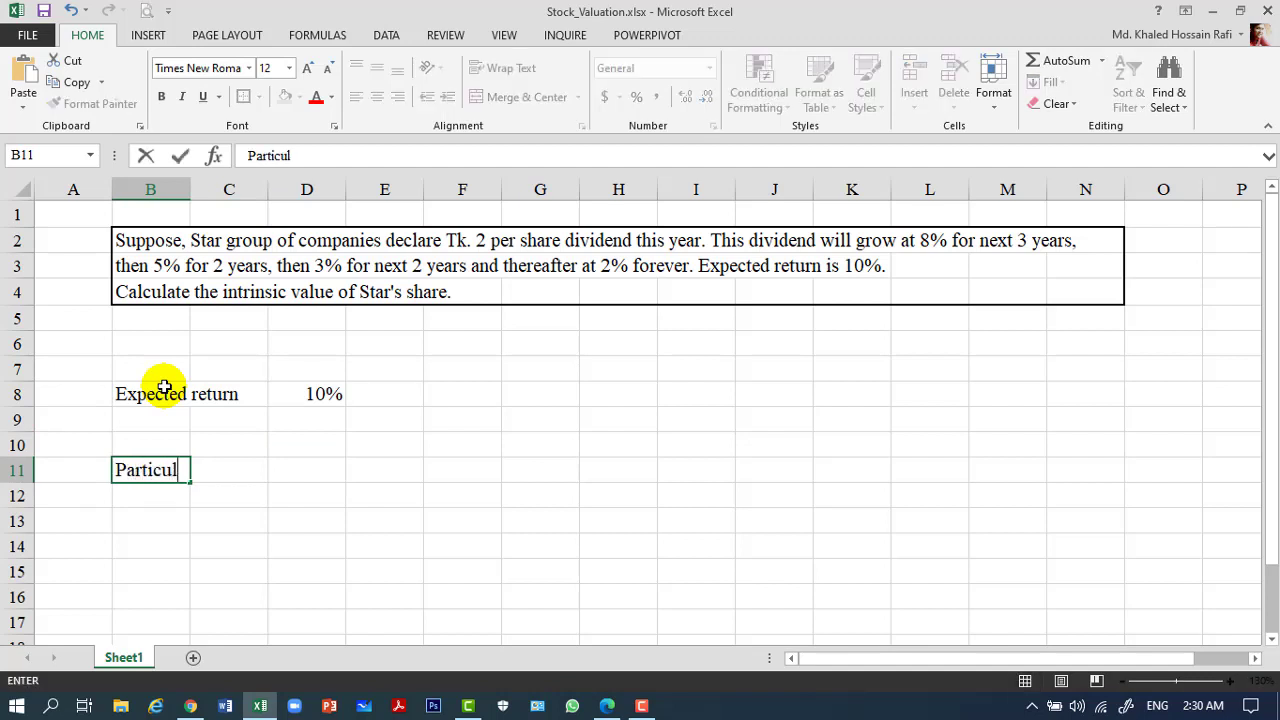
text(ars)
key(Tab)
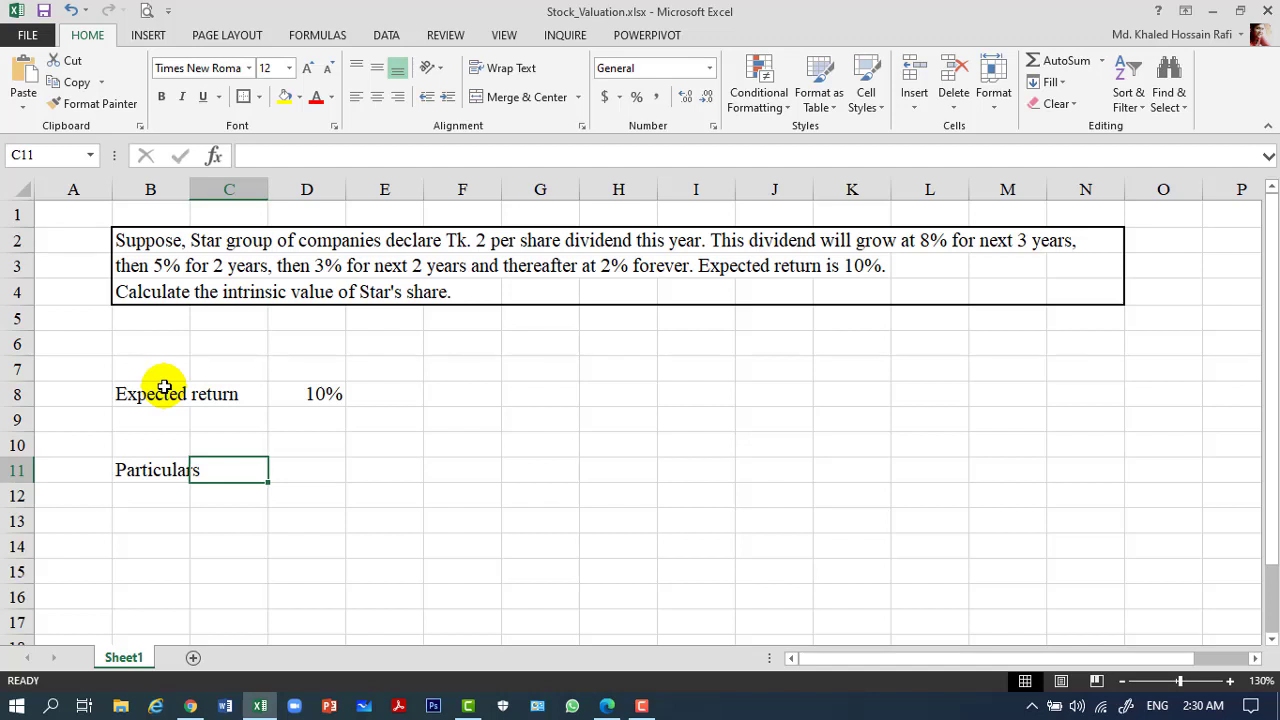
key(Tab)
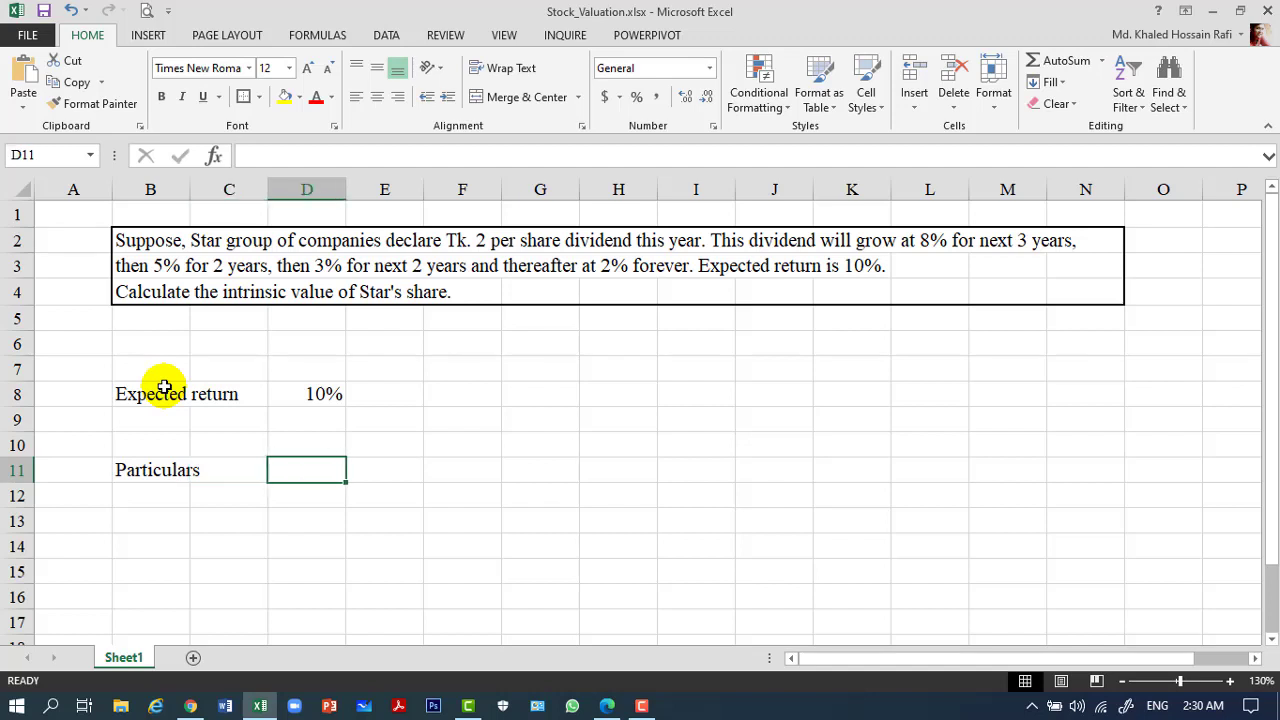
key(Tab)
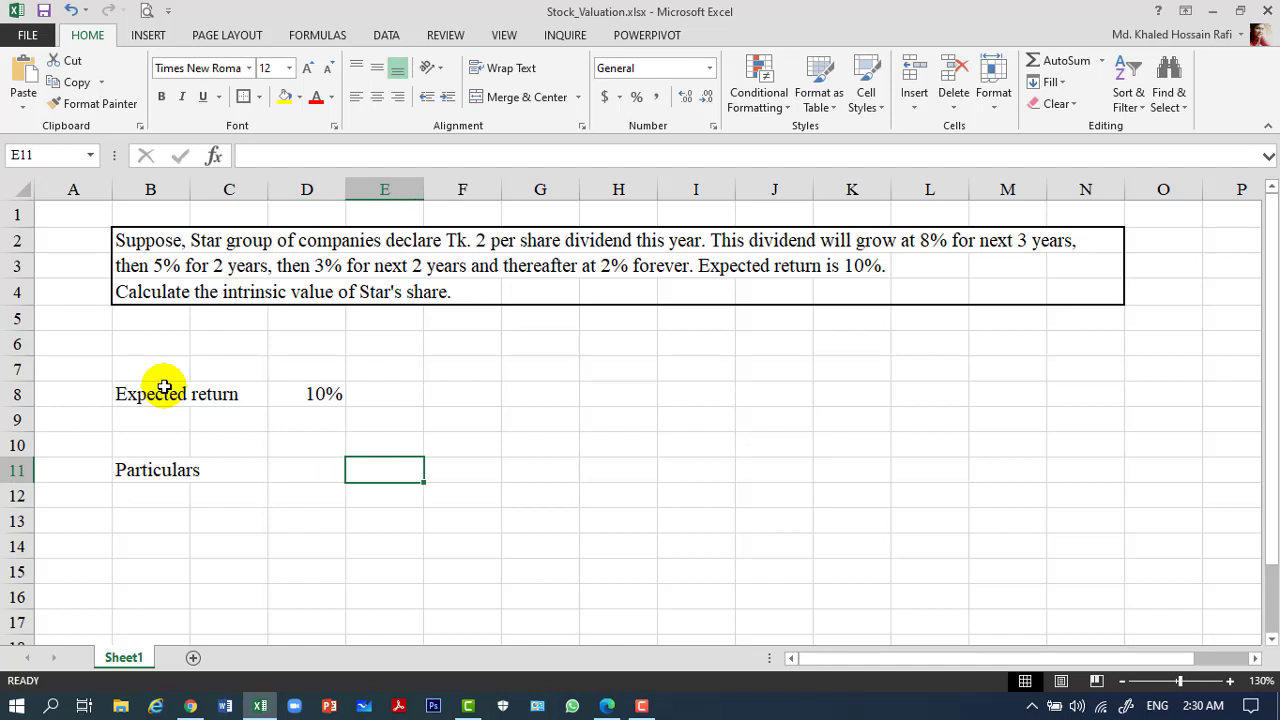
key(Left)
text(Y-0)
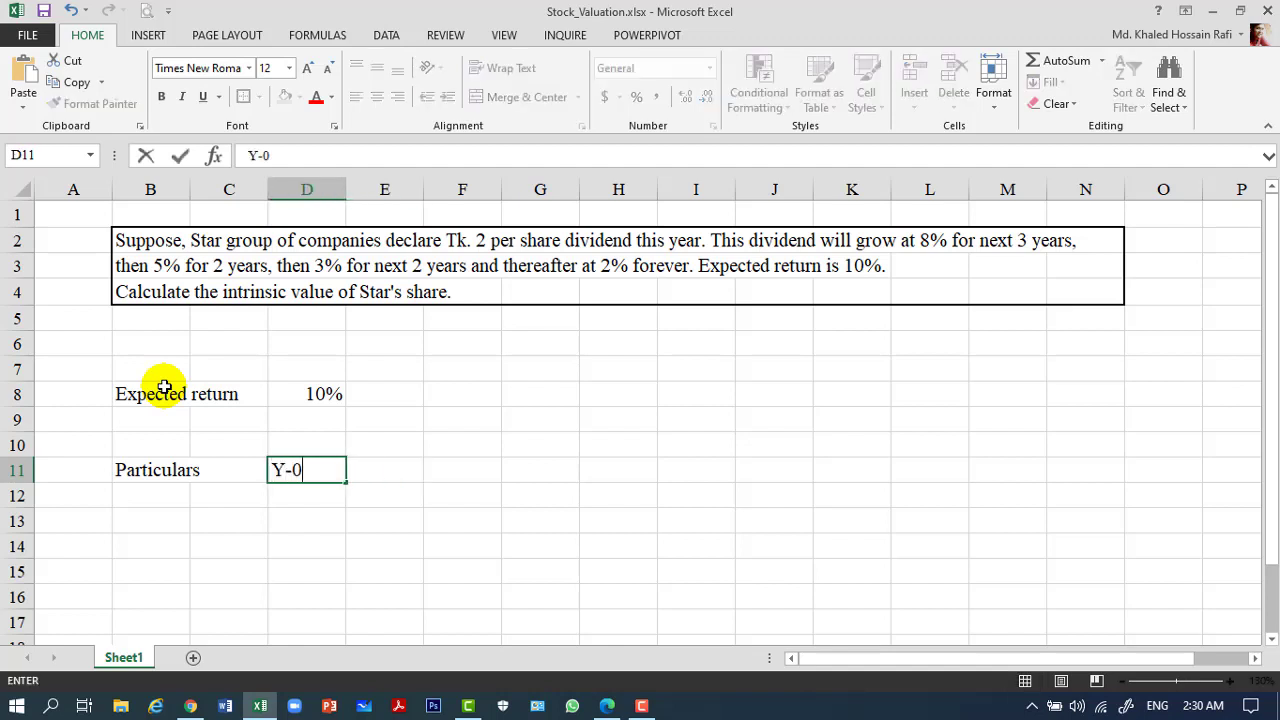
key(Tab)
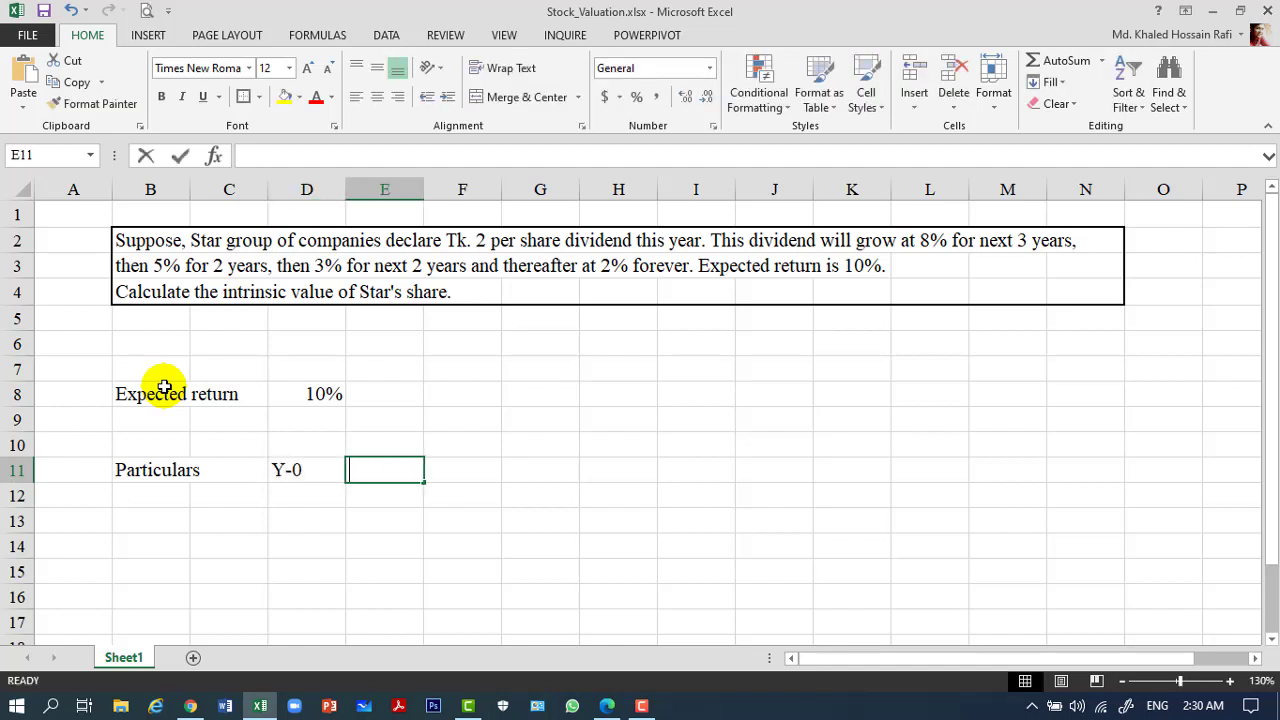
text(Y-1)
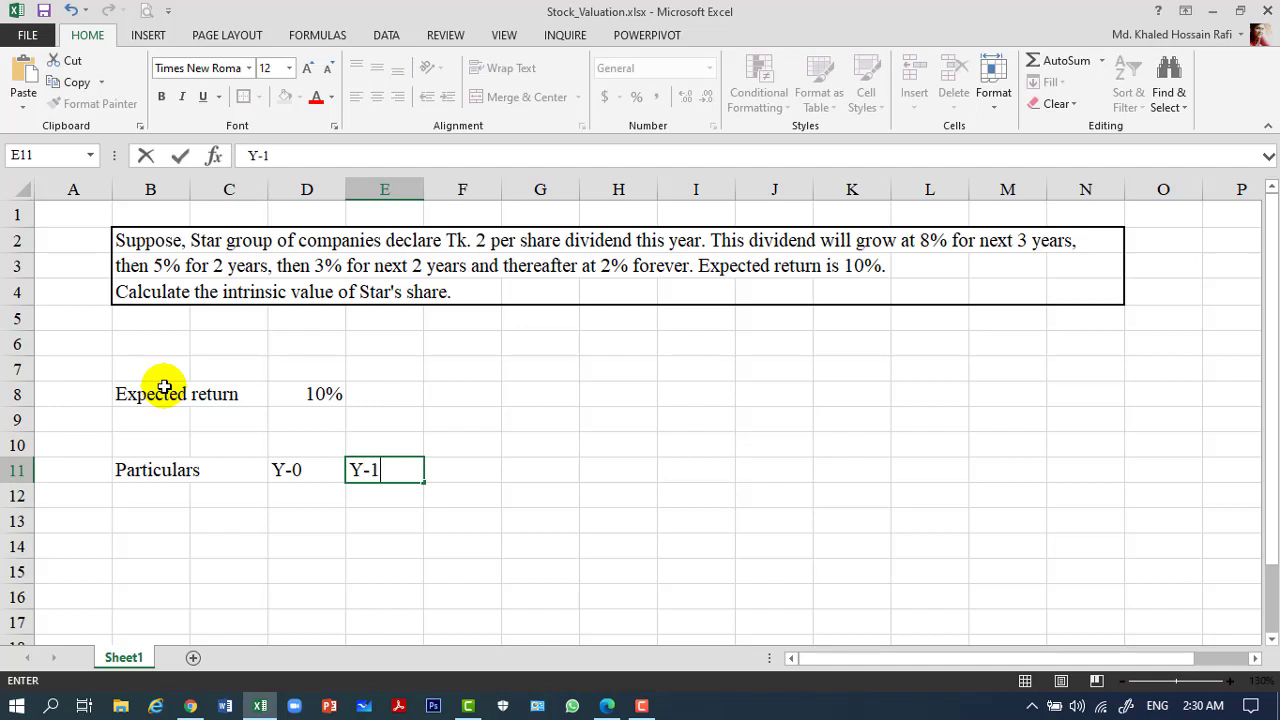
key(Tab)
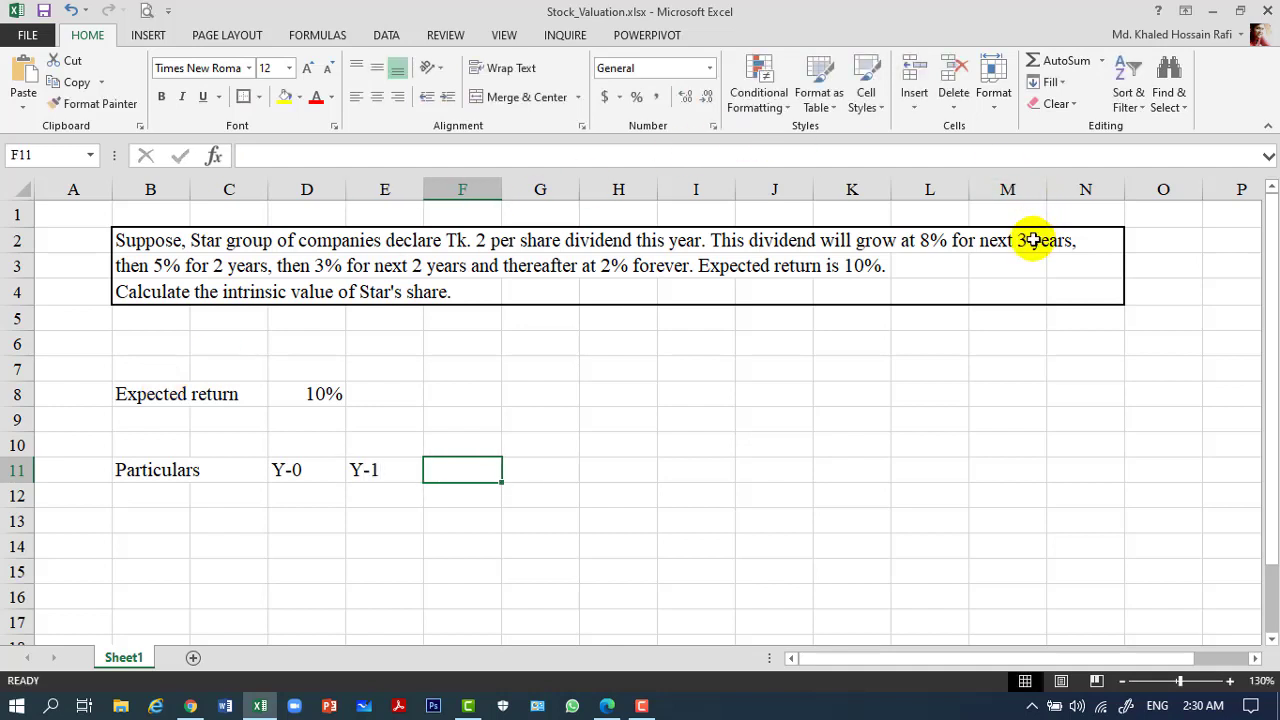
Step: Review the growth periods in the problem text: 5% for 2 years, 3% for 2 years, 2% forever
click(1033, 240)
right_click(1033, 240)
key(Escape)
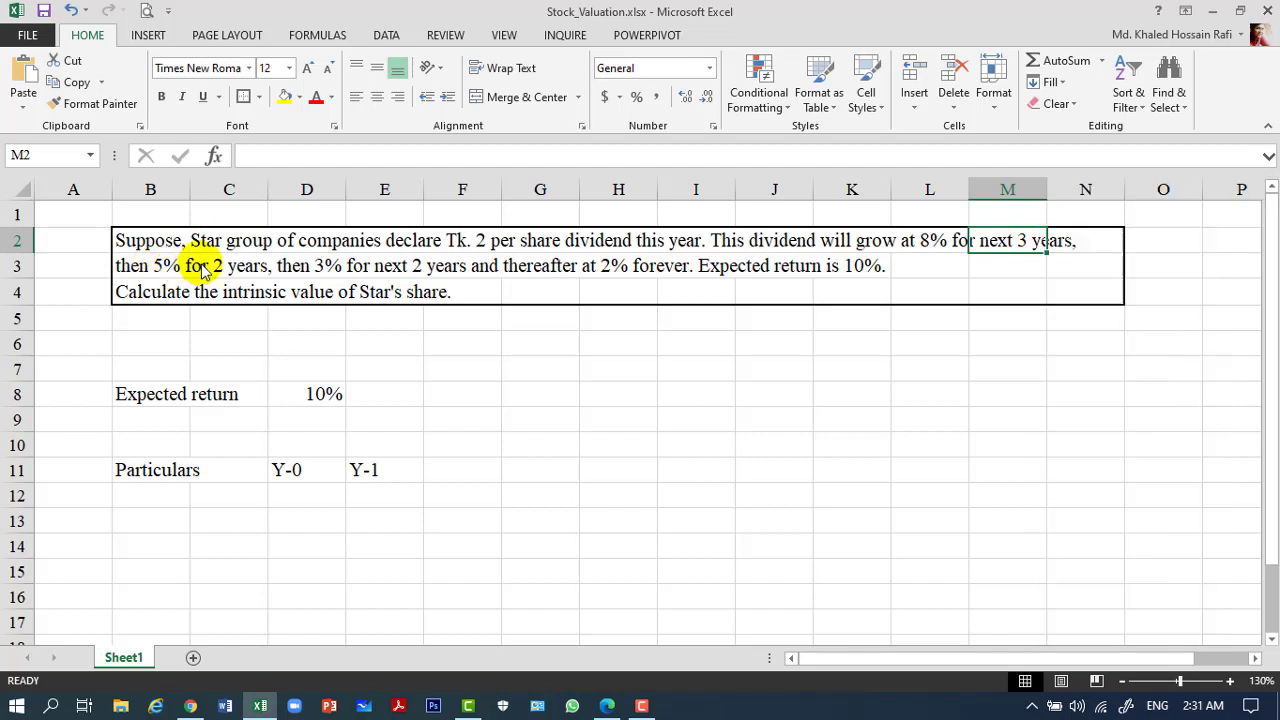
click(218, 267)
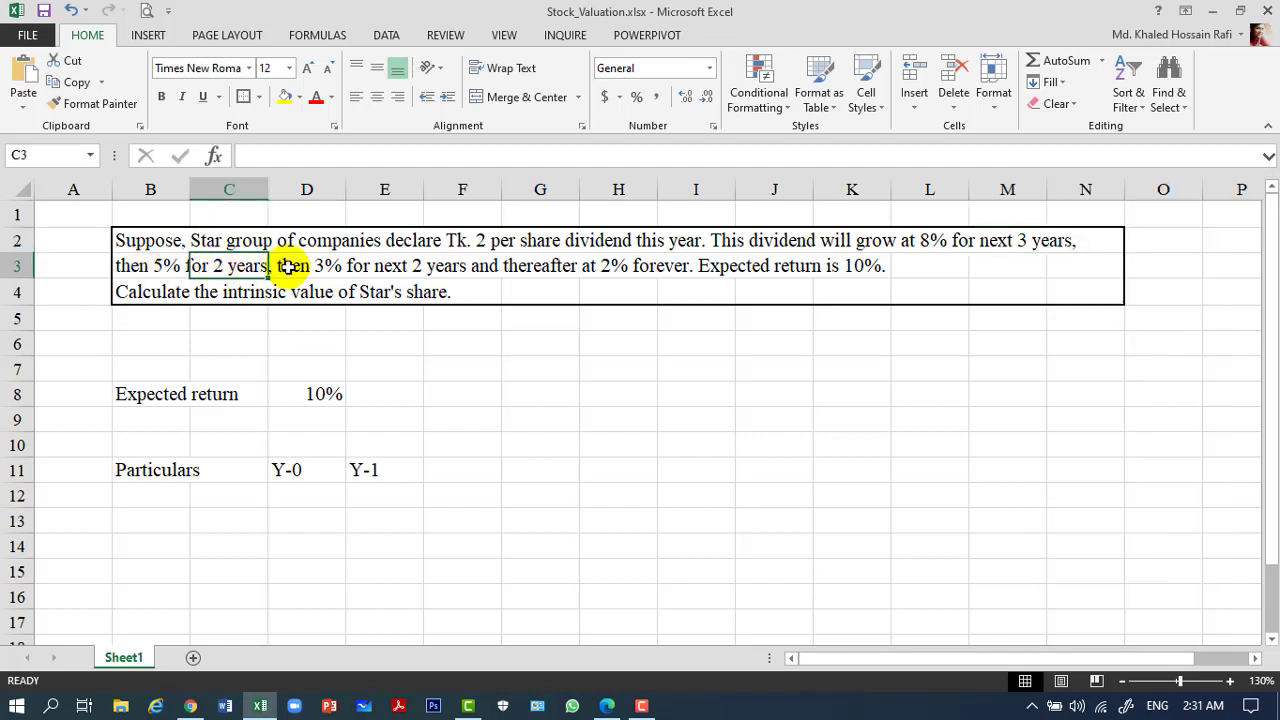
click(415, 266)
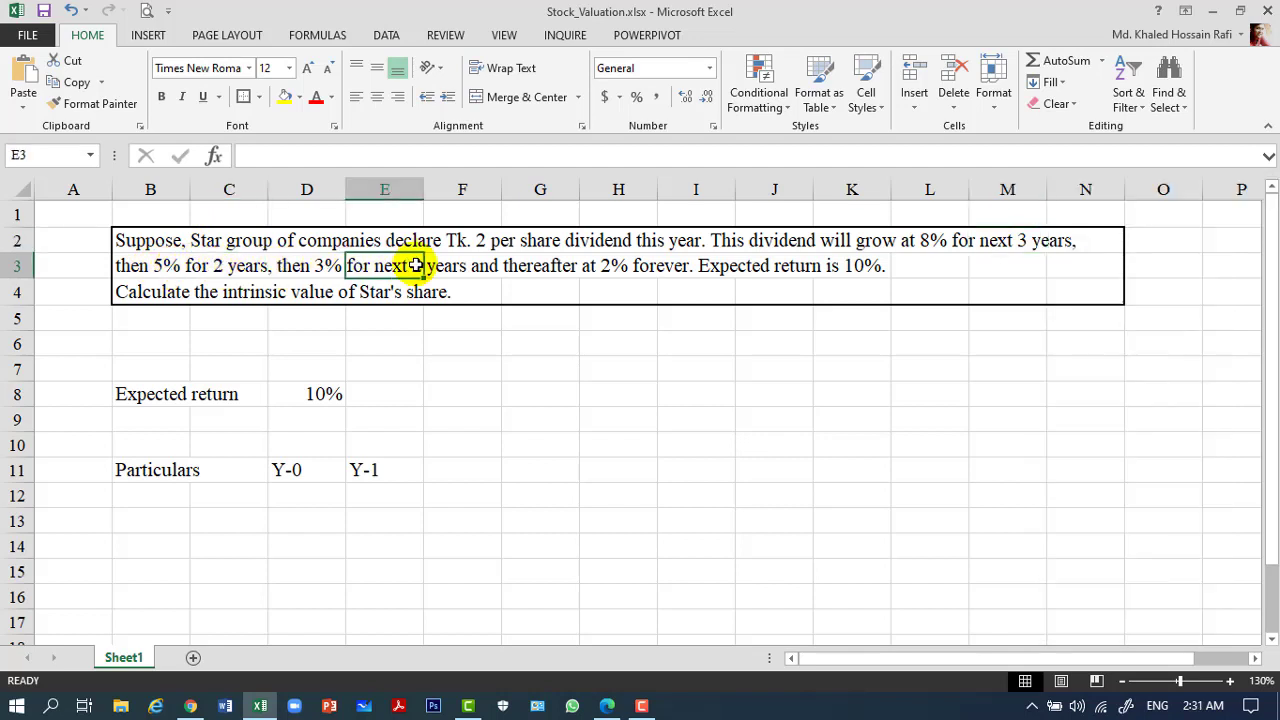
click(597, 265)
Step: Add year headings Y-2 through Y-8 across F11:L11
click(470, 463)
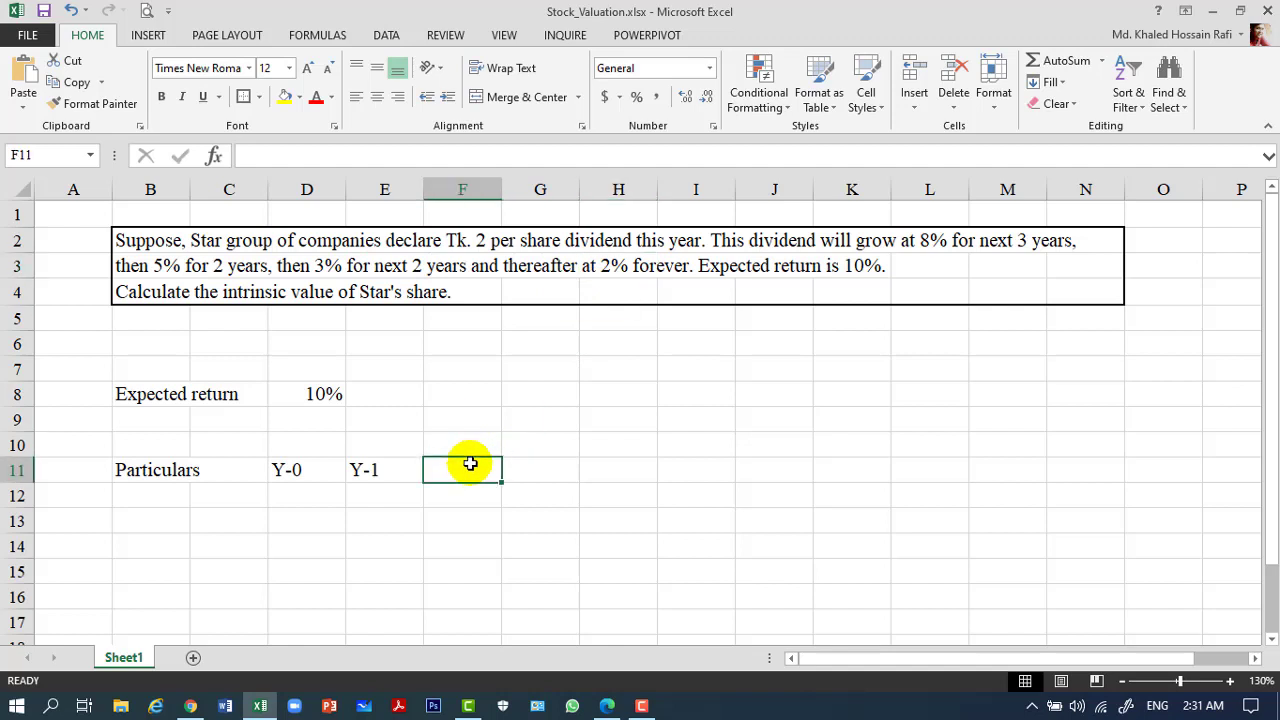
text(Y-2)
key(Tab)
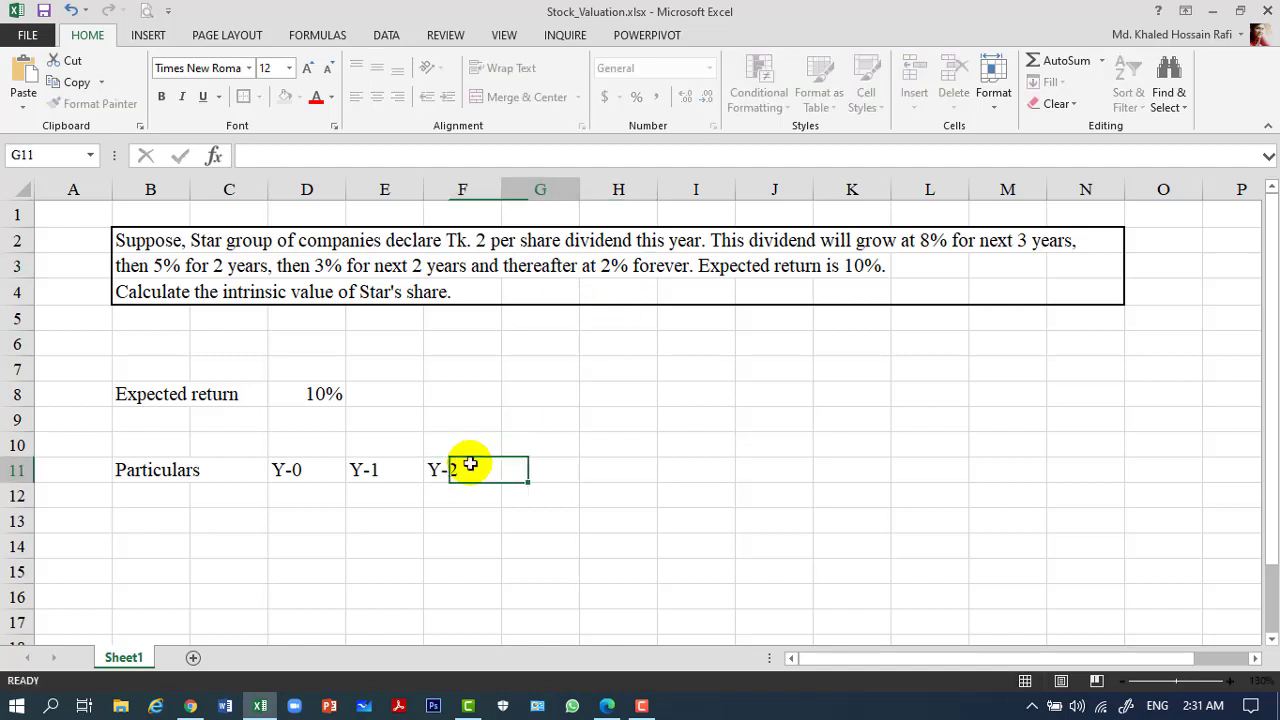
text(Y-3)
key(Tab)
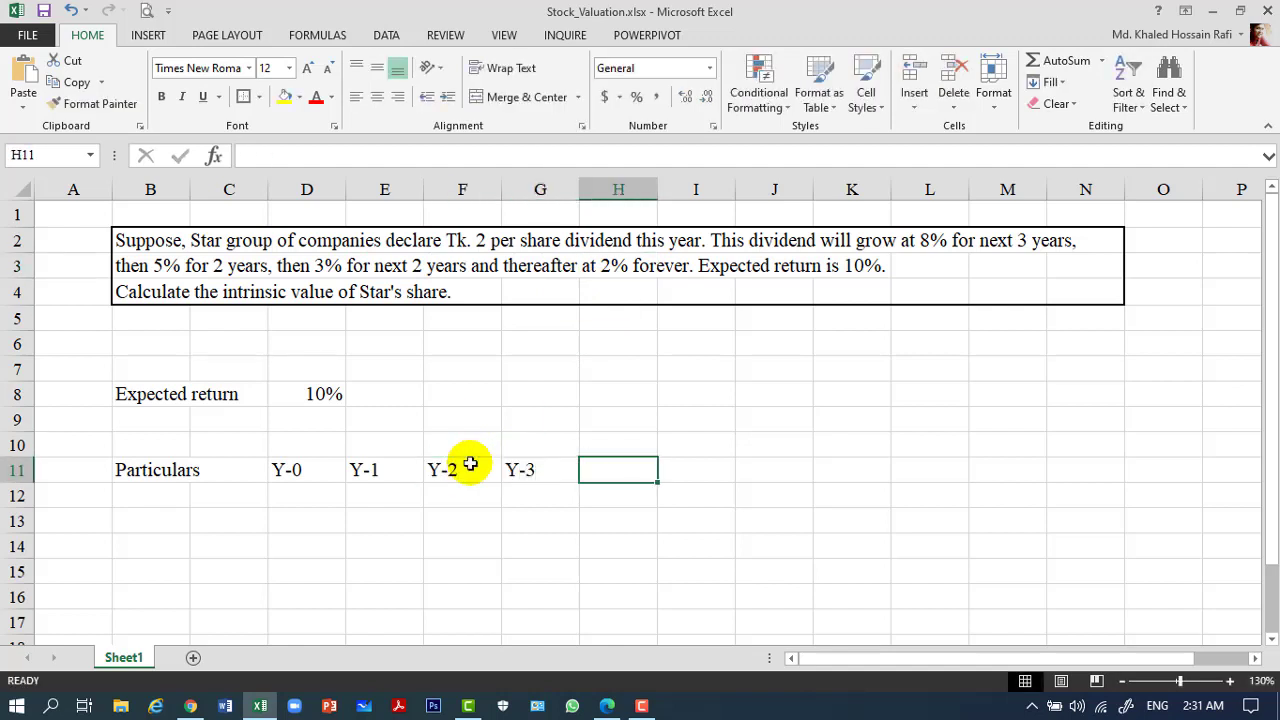
text(Y-40)
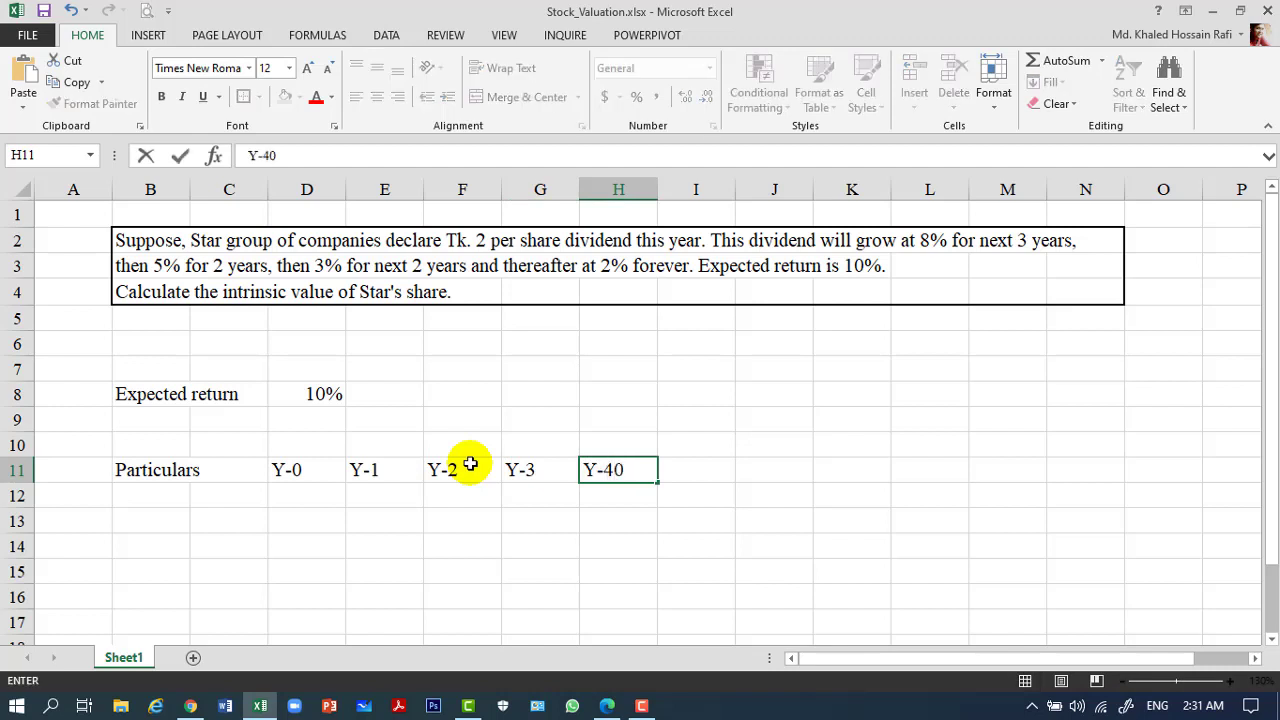
key(BackSpace)
key(Tab)
text(Y)
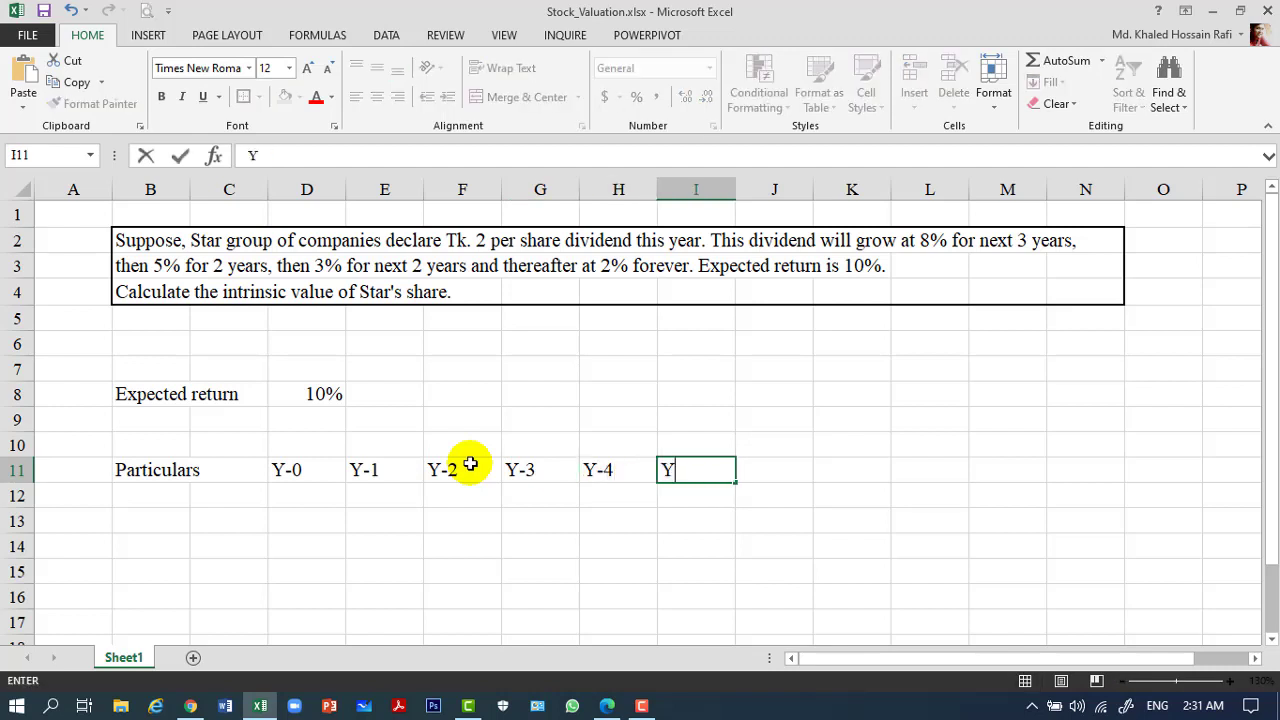
text(-5)
key(Tab)
text(Y-6)
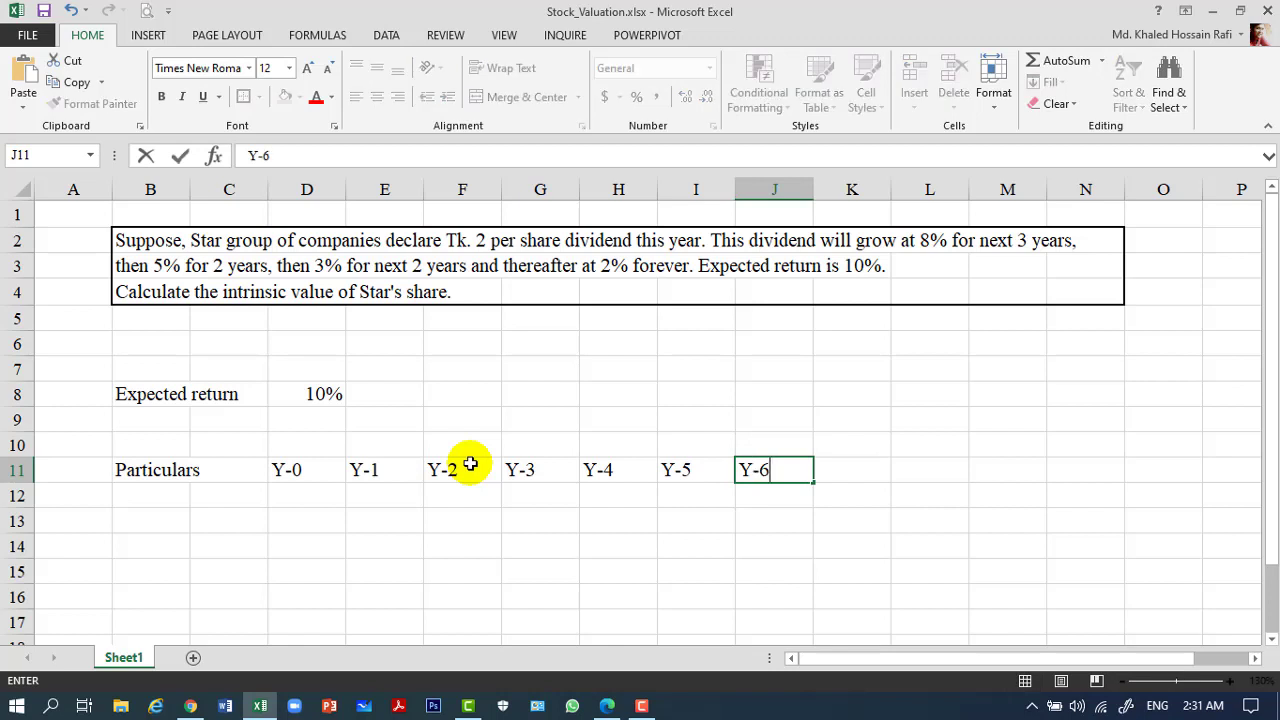
key(Tab)
text(Y-7)
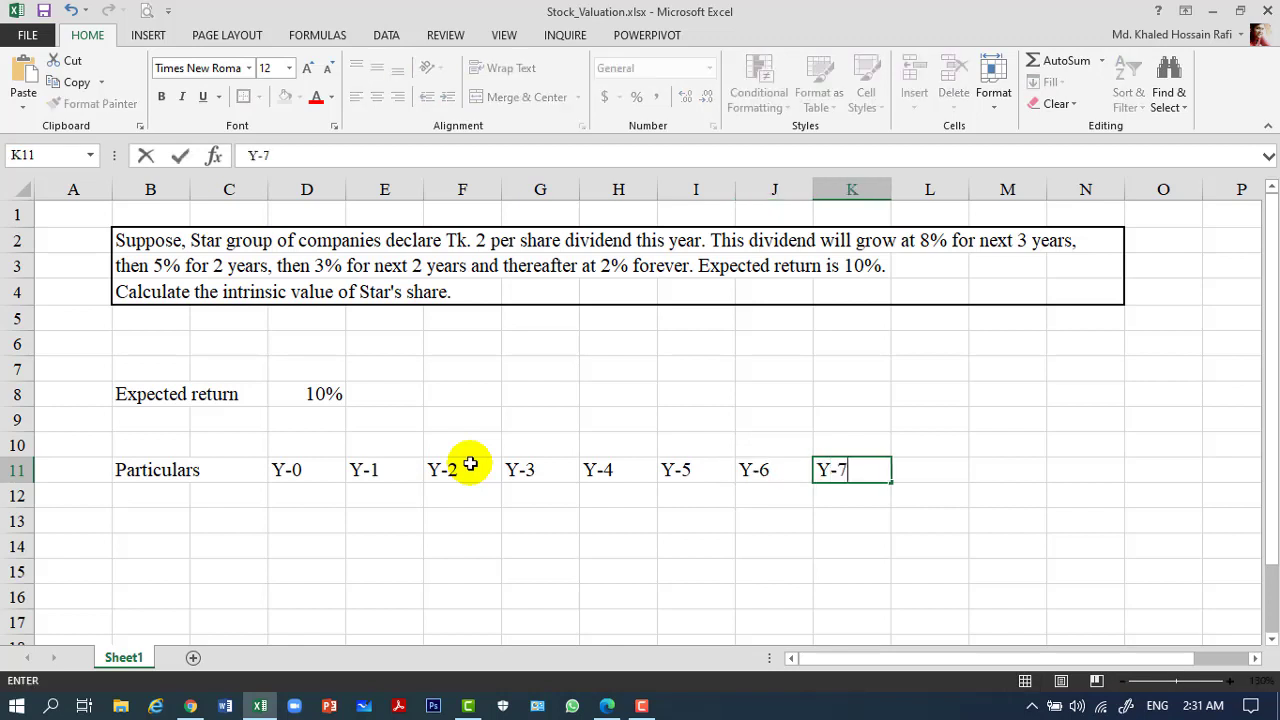
text(0)
key(BackSpace)
key(Tab)
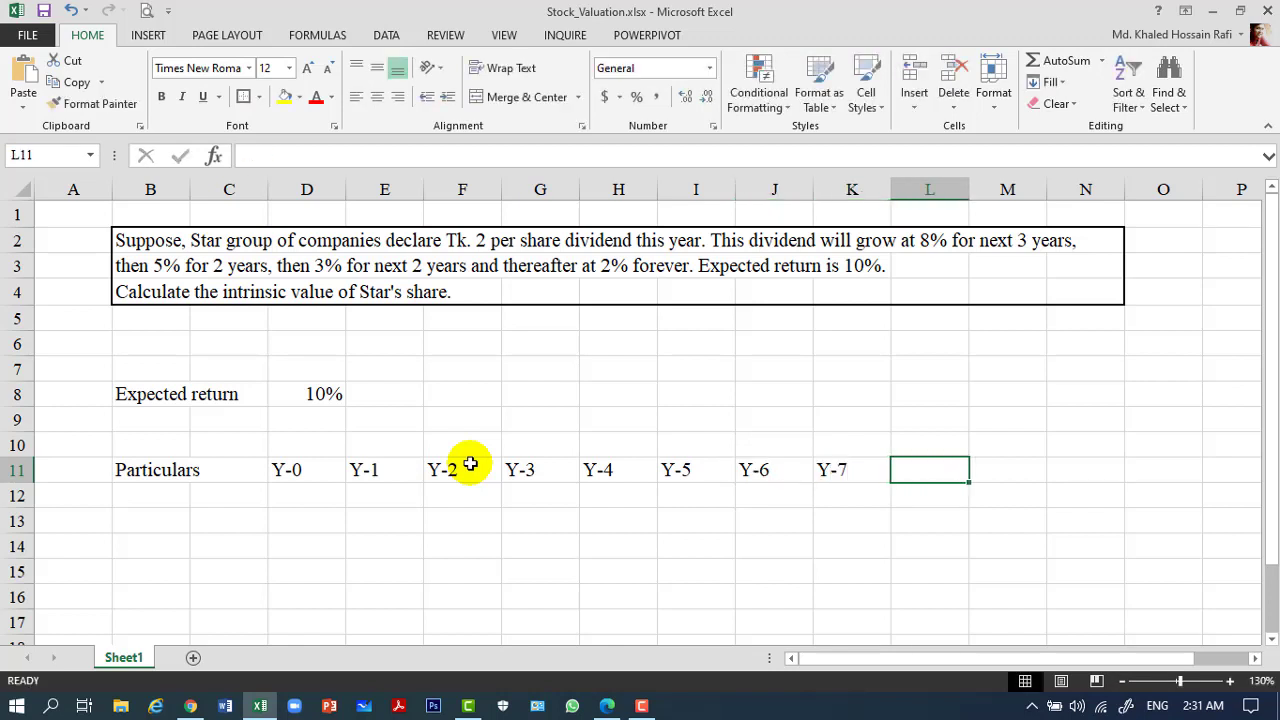
text(Y-8)
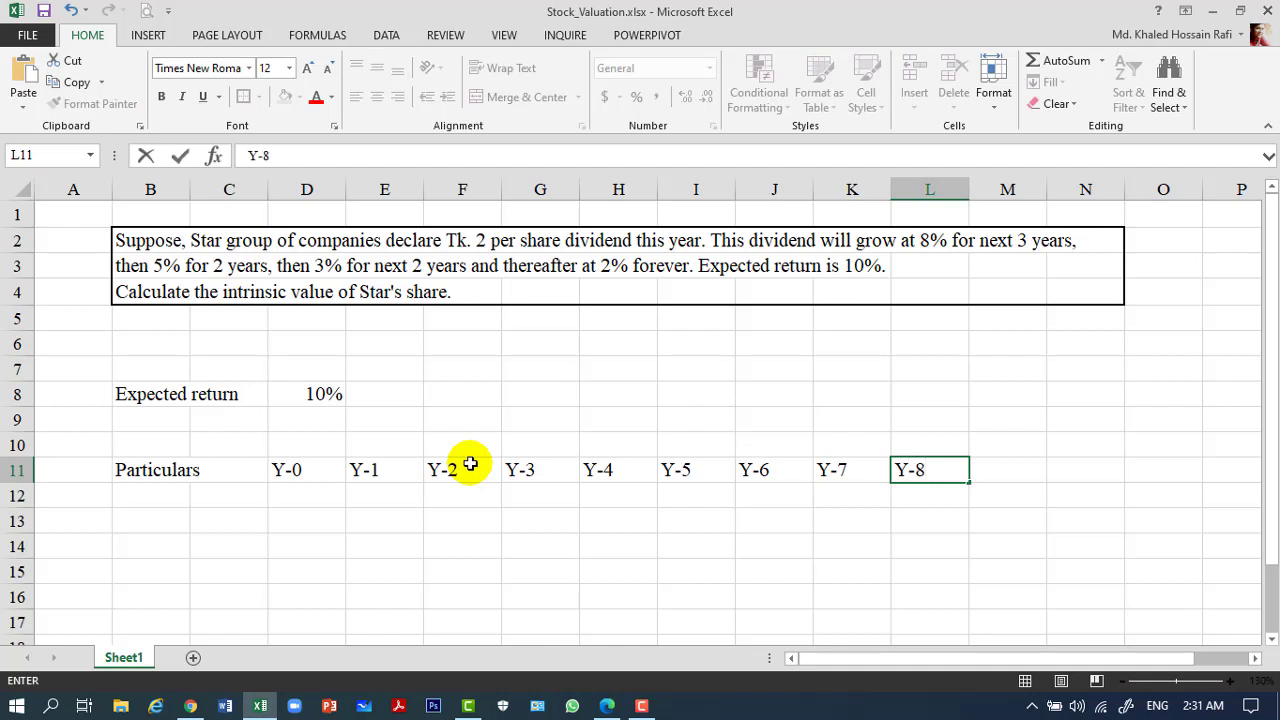
key(ctrl+Return)
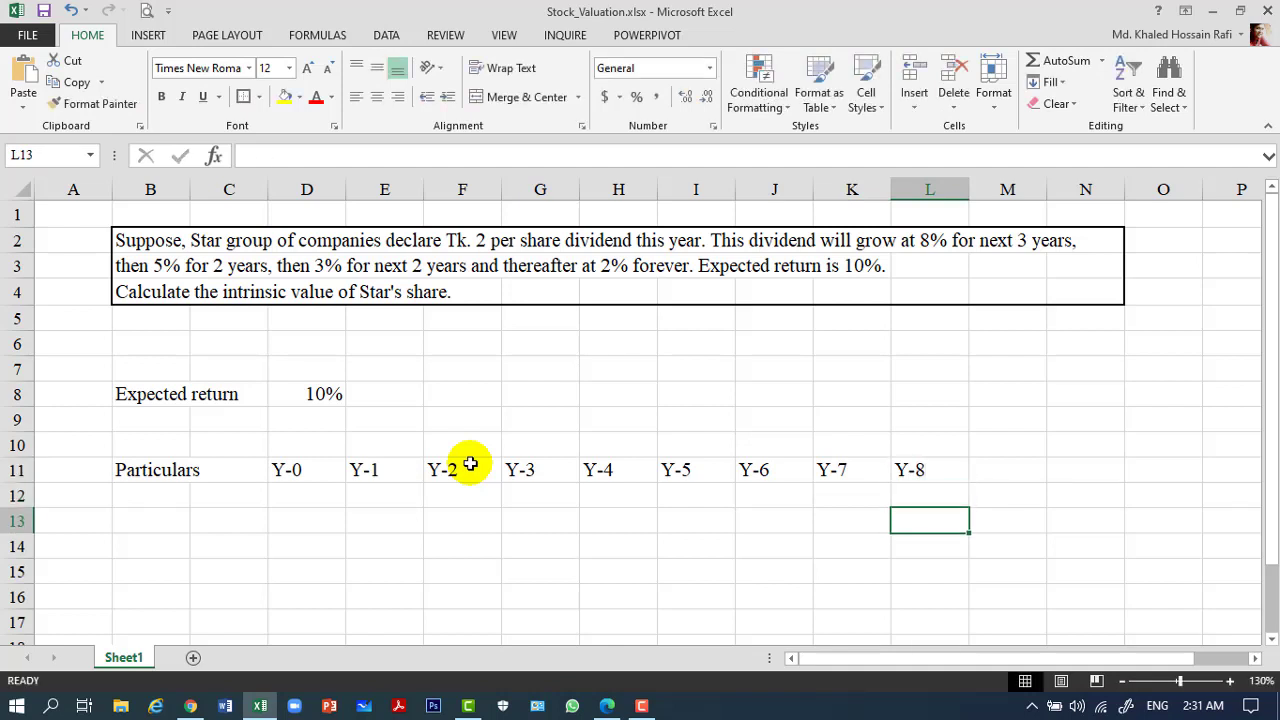
Step: Change the L11 heading to 'Y-8/ T'
key(Up)
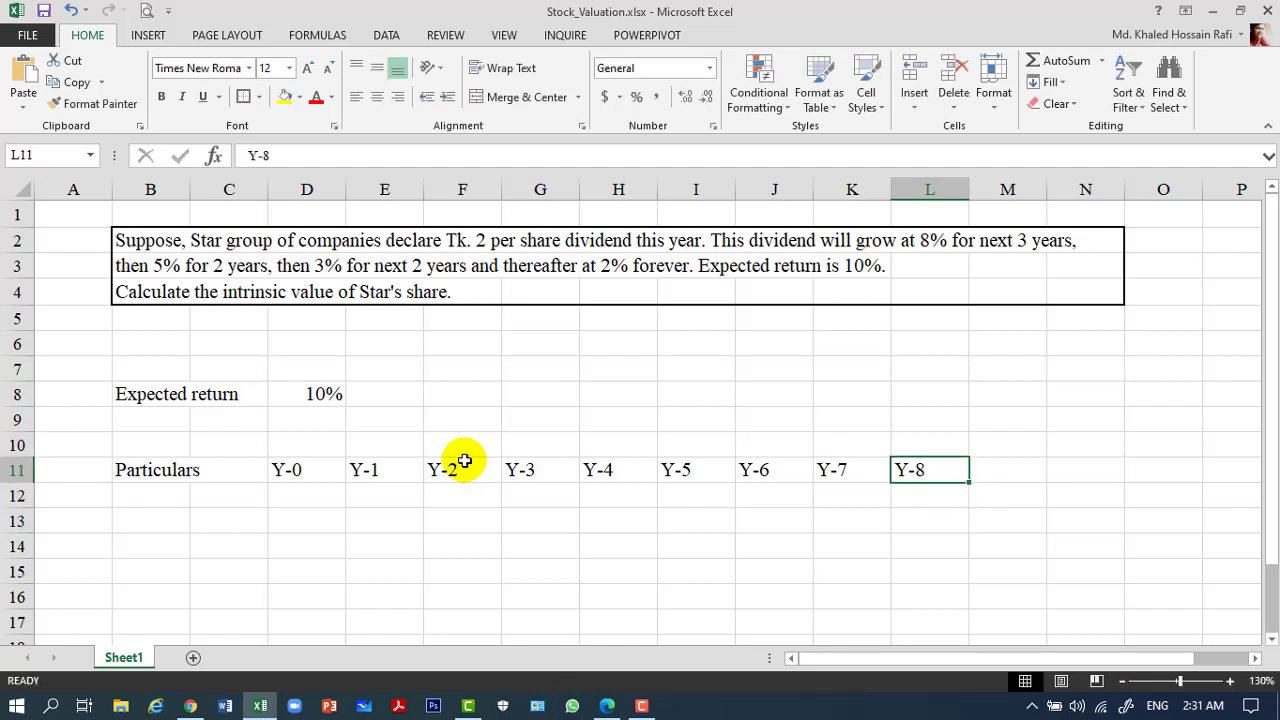
click(306, 158)
text(/)
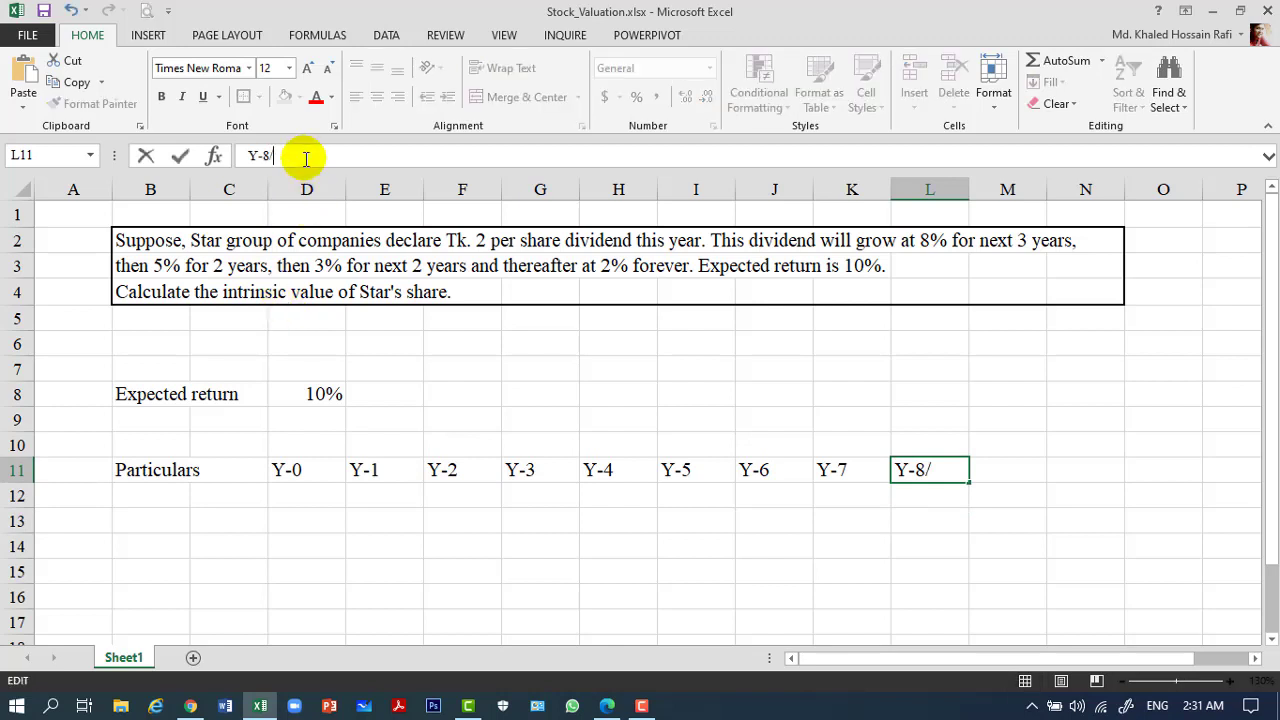
text( T)
key(Return)
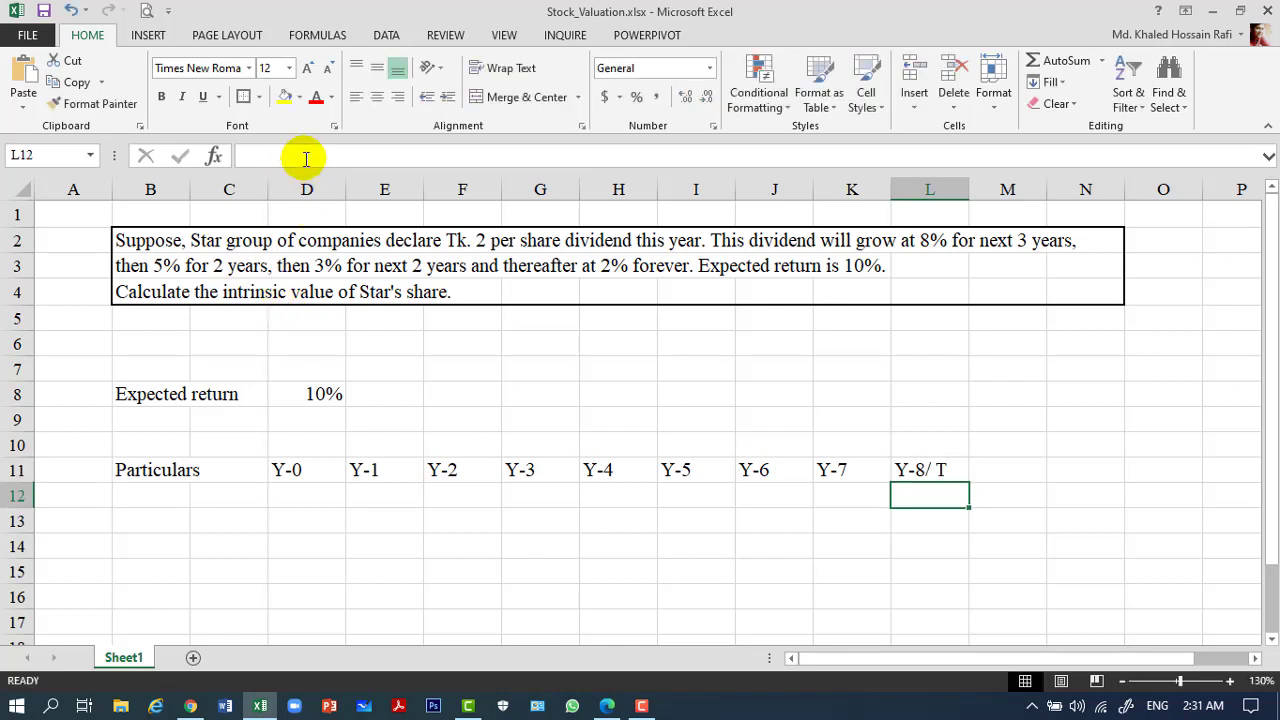
click(182, 500)
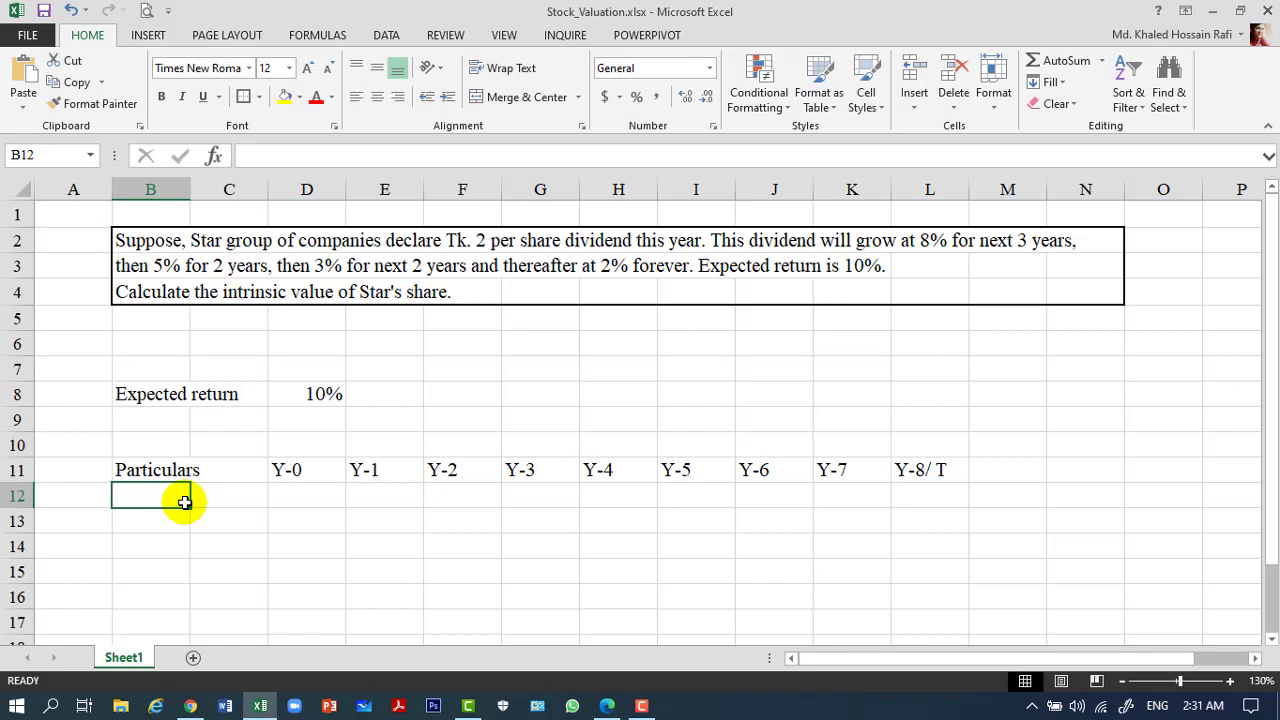
Step: Label B12 'Dividend Paid' and enter 2 under Y-0 in D12
text(Divid)
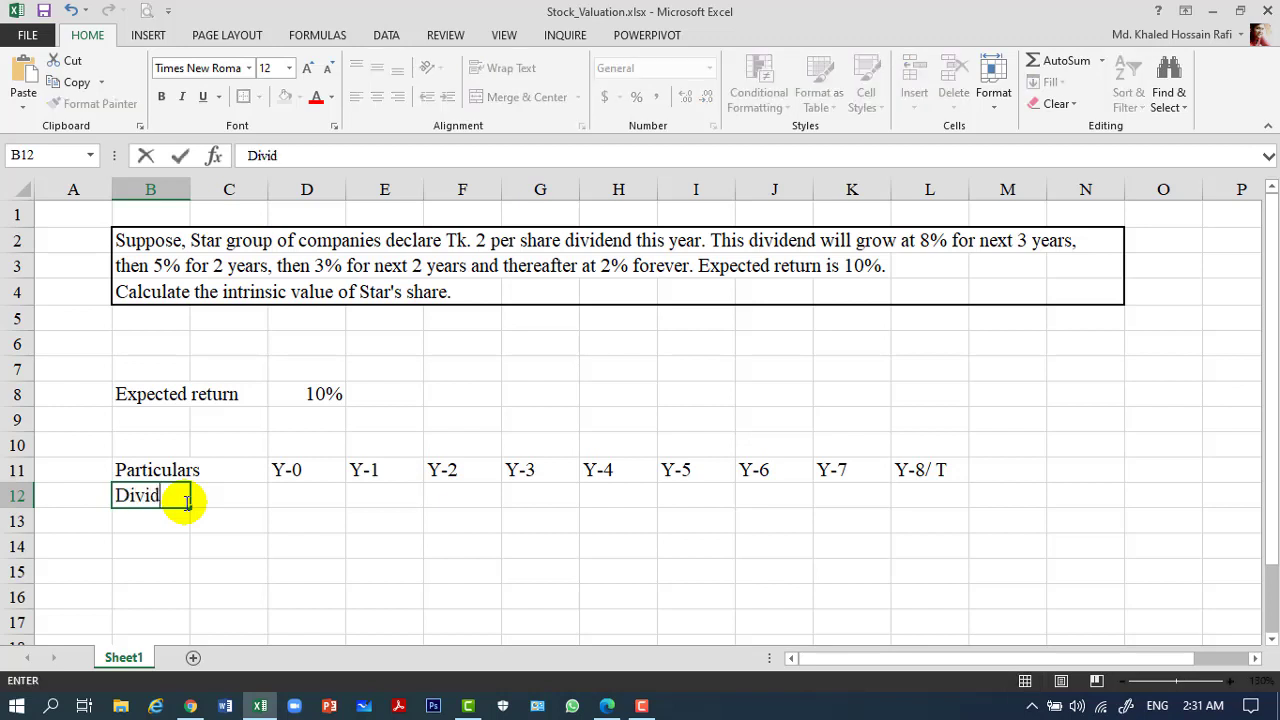
text(end Paid)
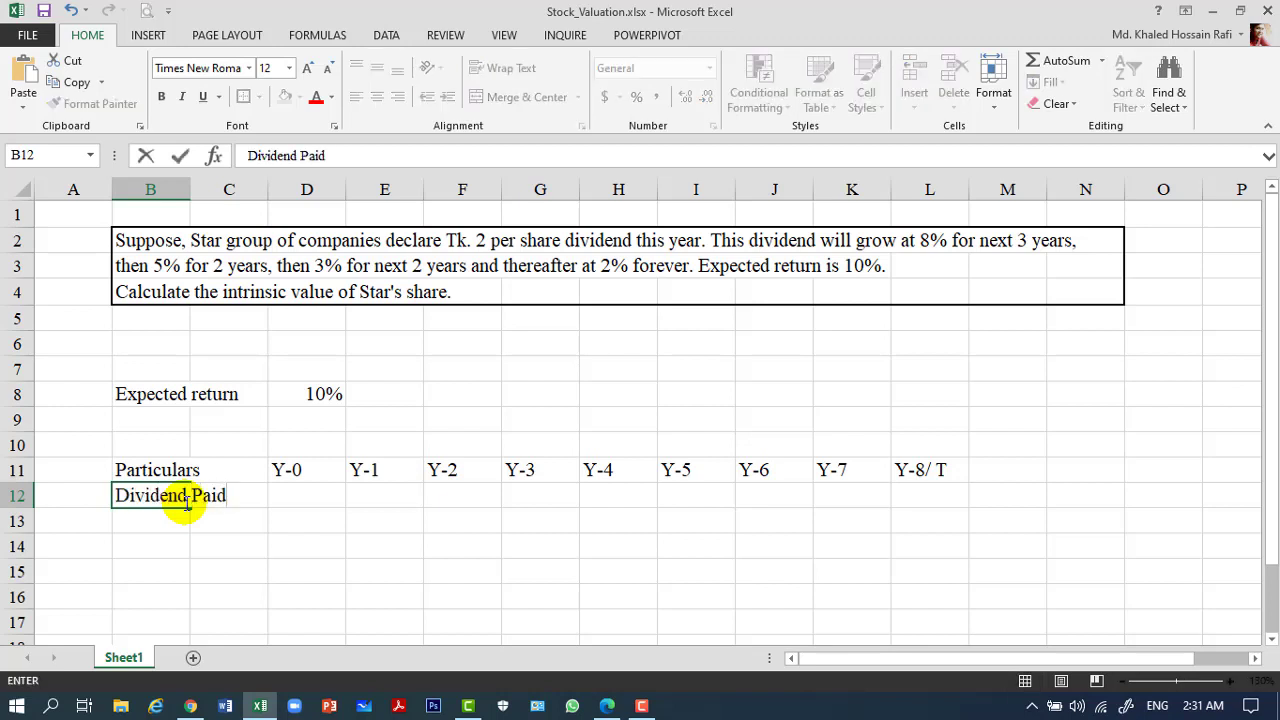
key(Tab)
key(Tab)
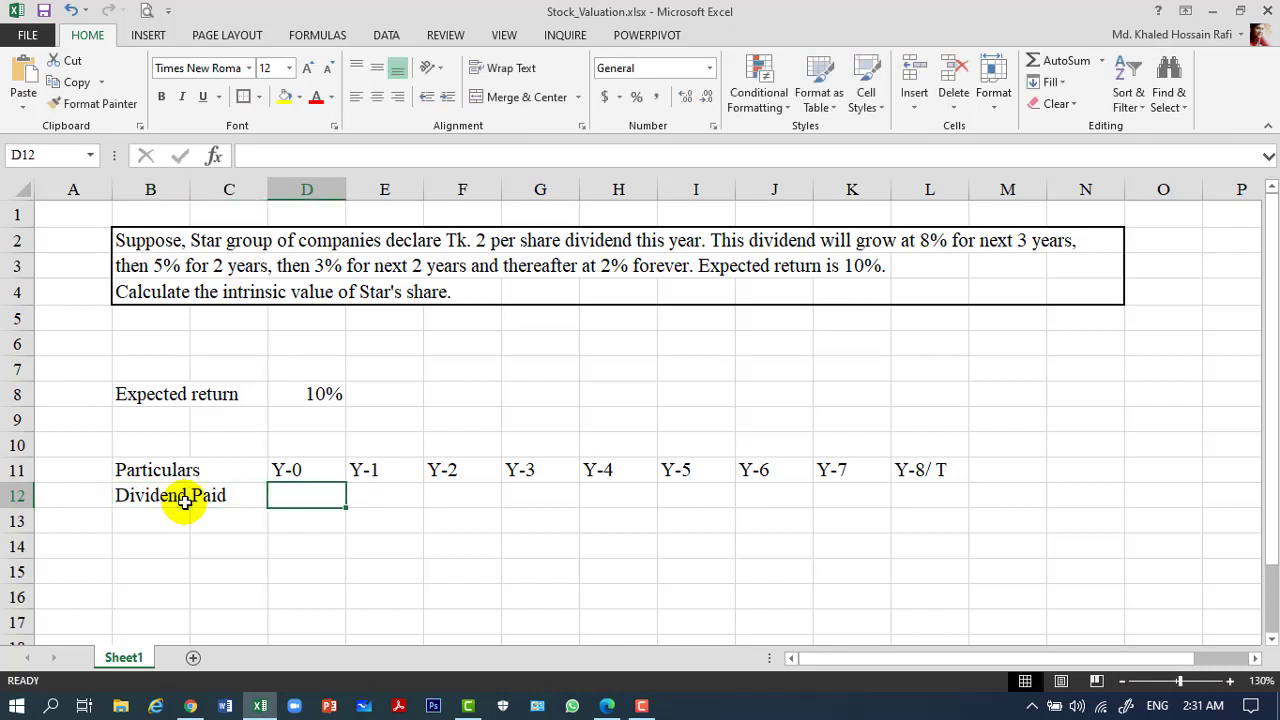
text(2)
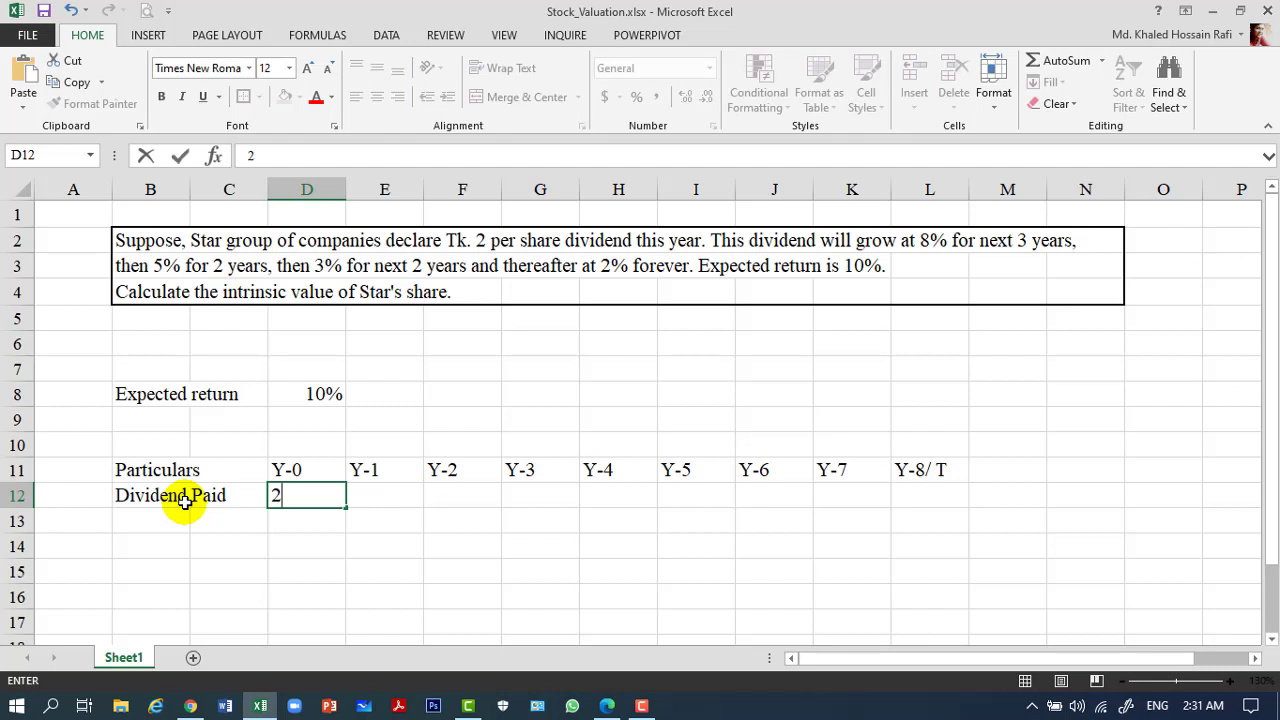
key(Return)
Step: Select the year block D12:L14 for number formatting
key(Up)
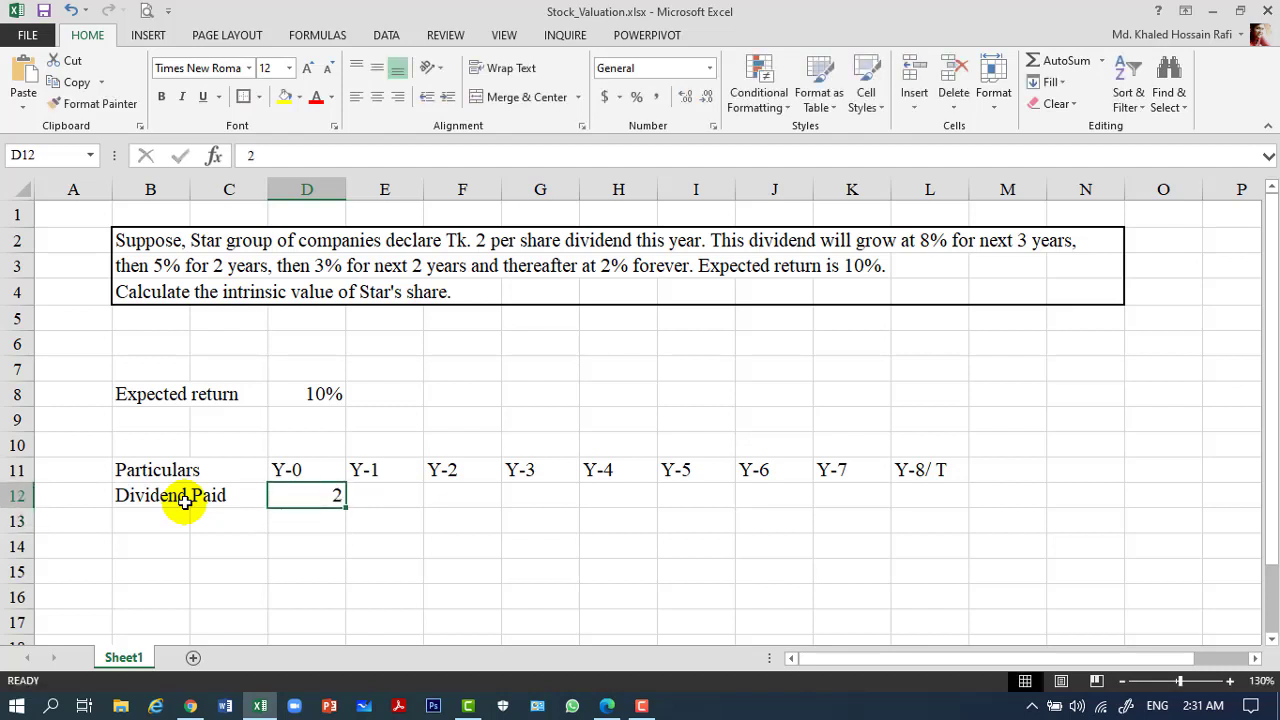
key(shift+Right)
key(shift+Right)
key(shift+Right)
key(shift+Right)
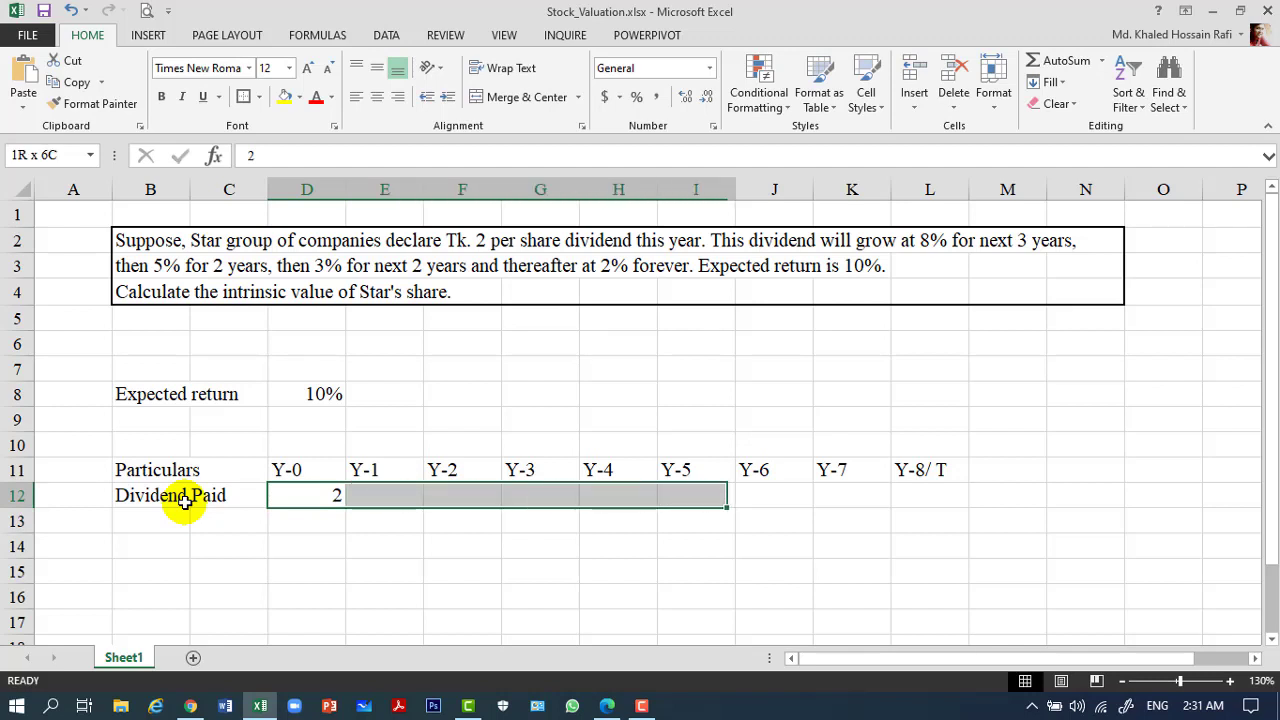
key(shift+Right)
key(shift+Right)
key(shift+Right)
key(shift+Right)
key(shift+Down)
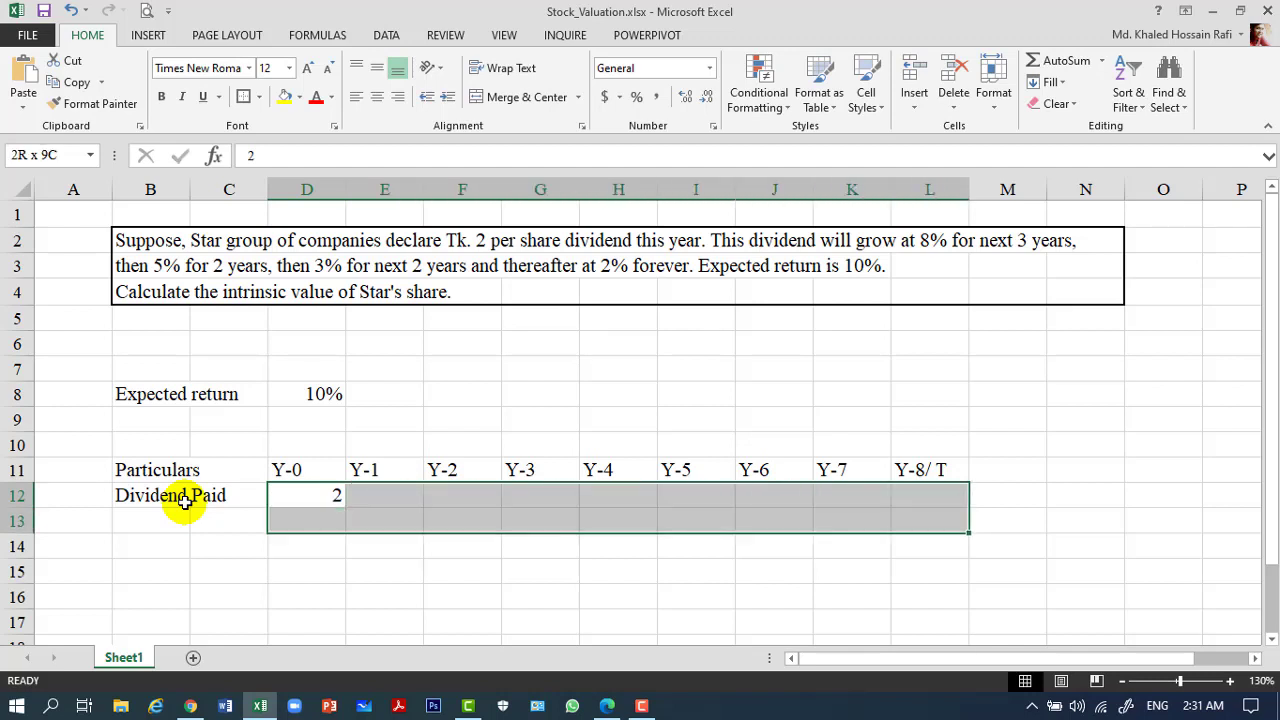
key(shift+Down)
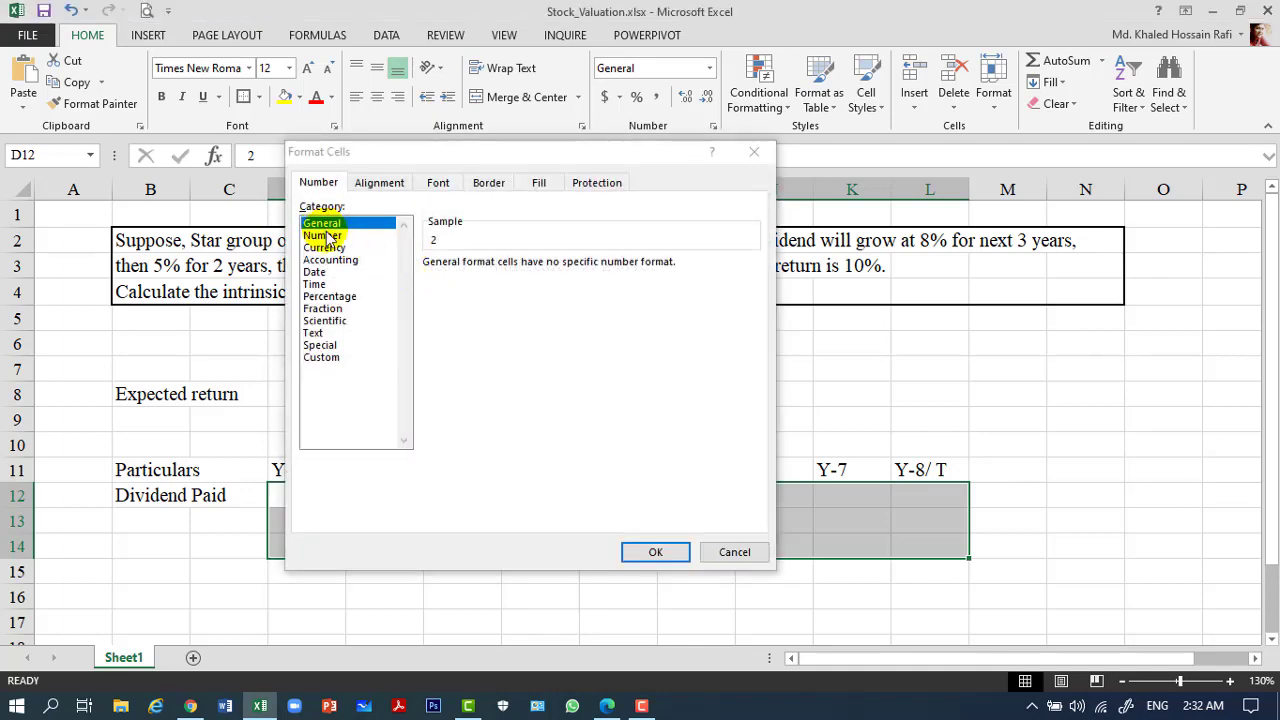
Step: Apply Number format with the (1234.10) negative style and a 1000 separator to the year block
click(322, 235)
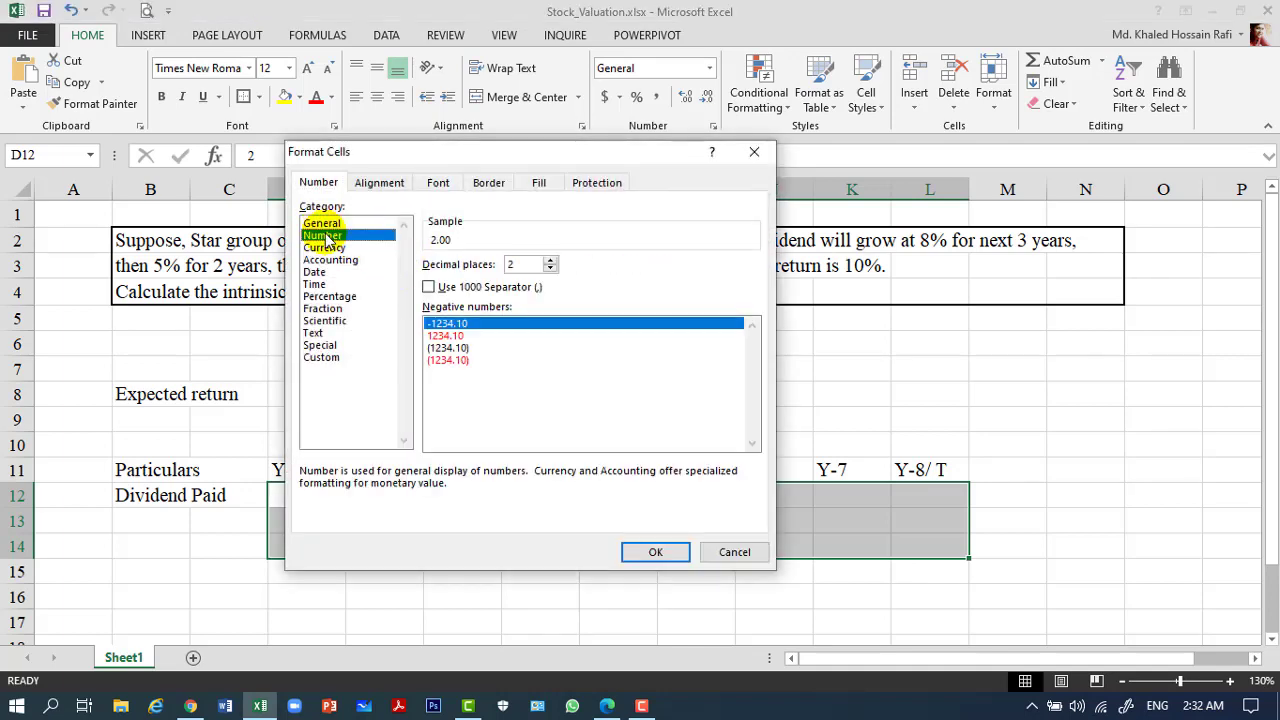
click(452, 348)
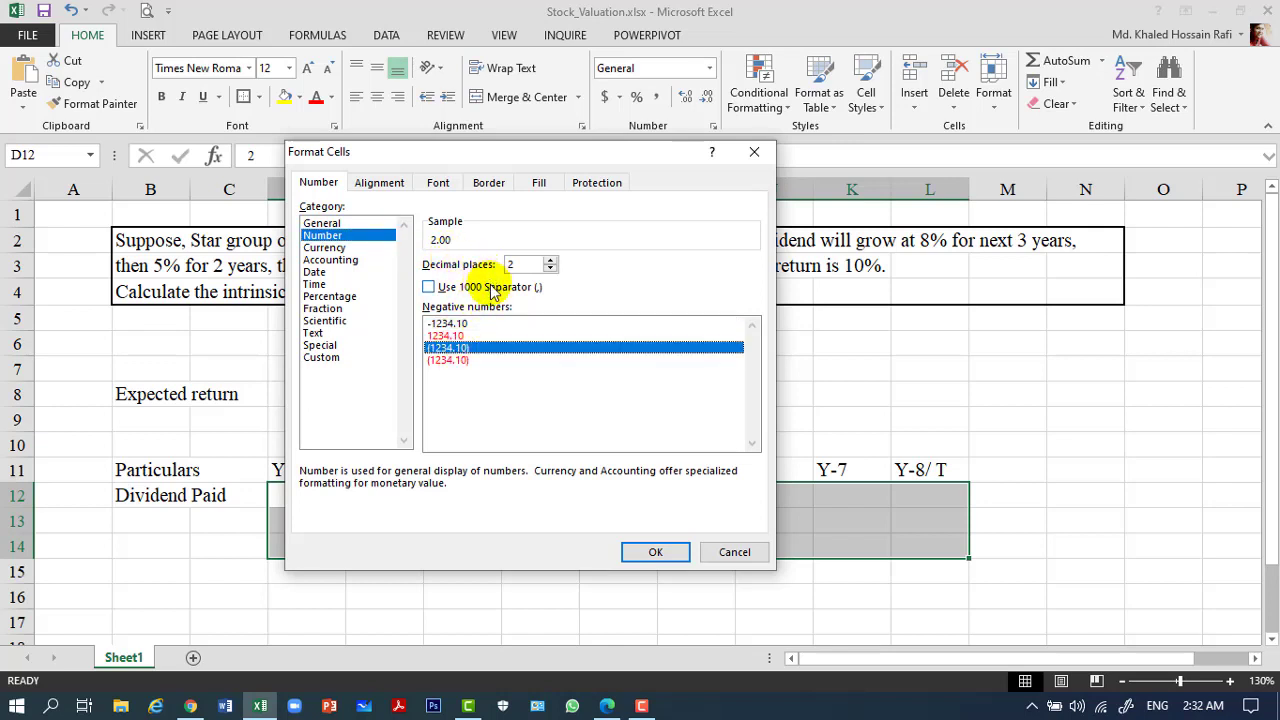
click(491, 288)
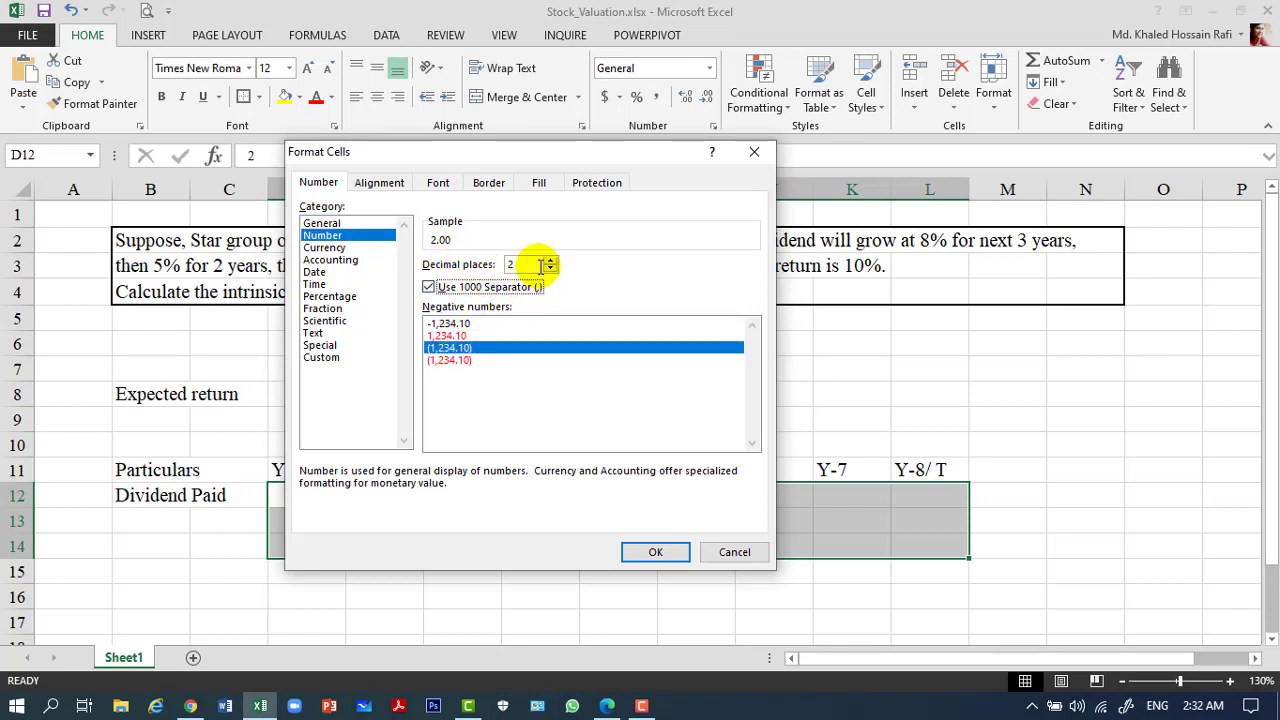
click(657, 553)
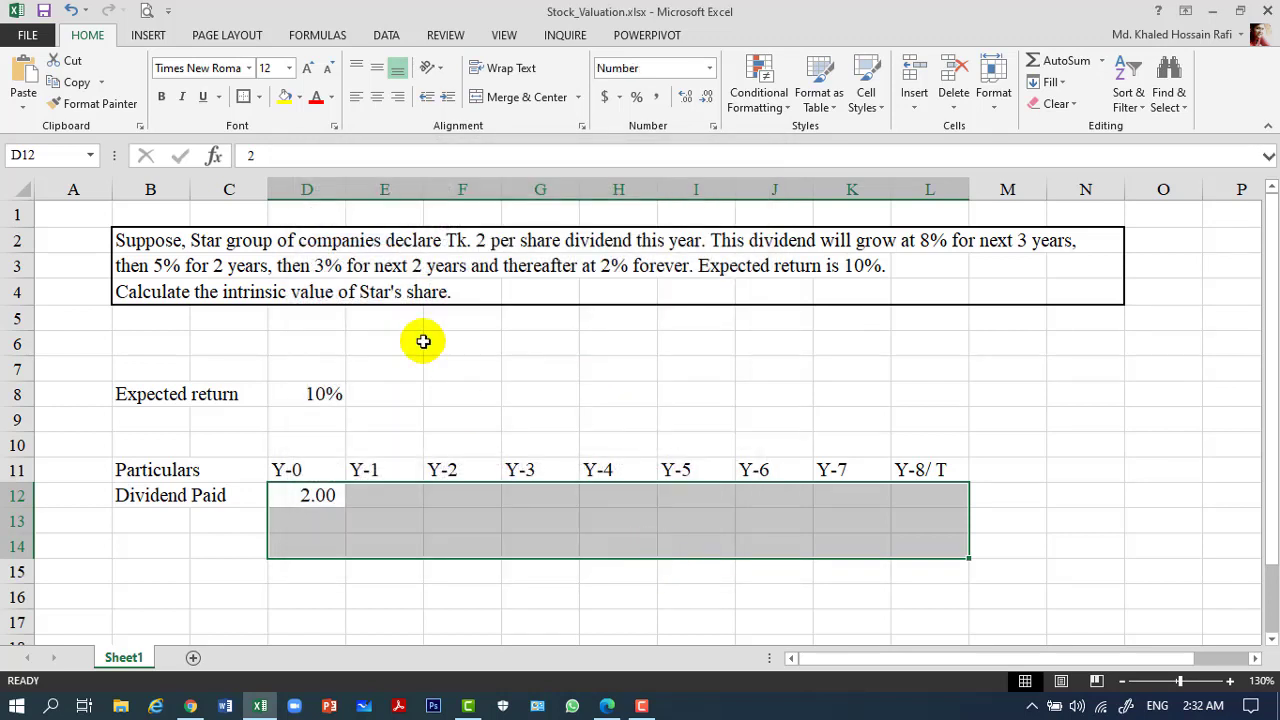
Step: Centre the year block, then the whole B11:L14 table, both horizontally and vertically
click(375, 97)
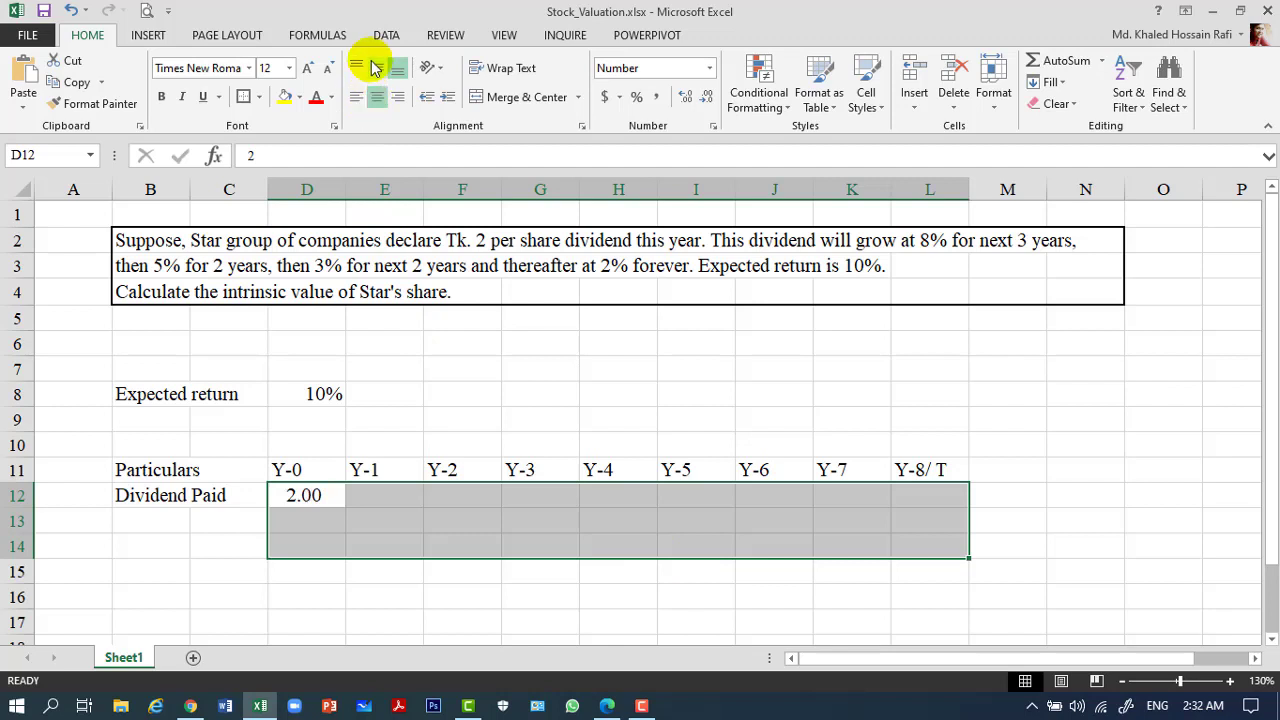
click(376, 68)
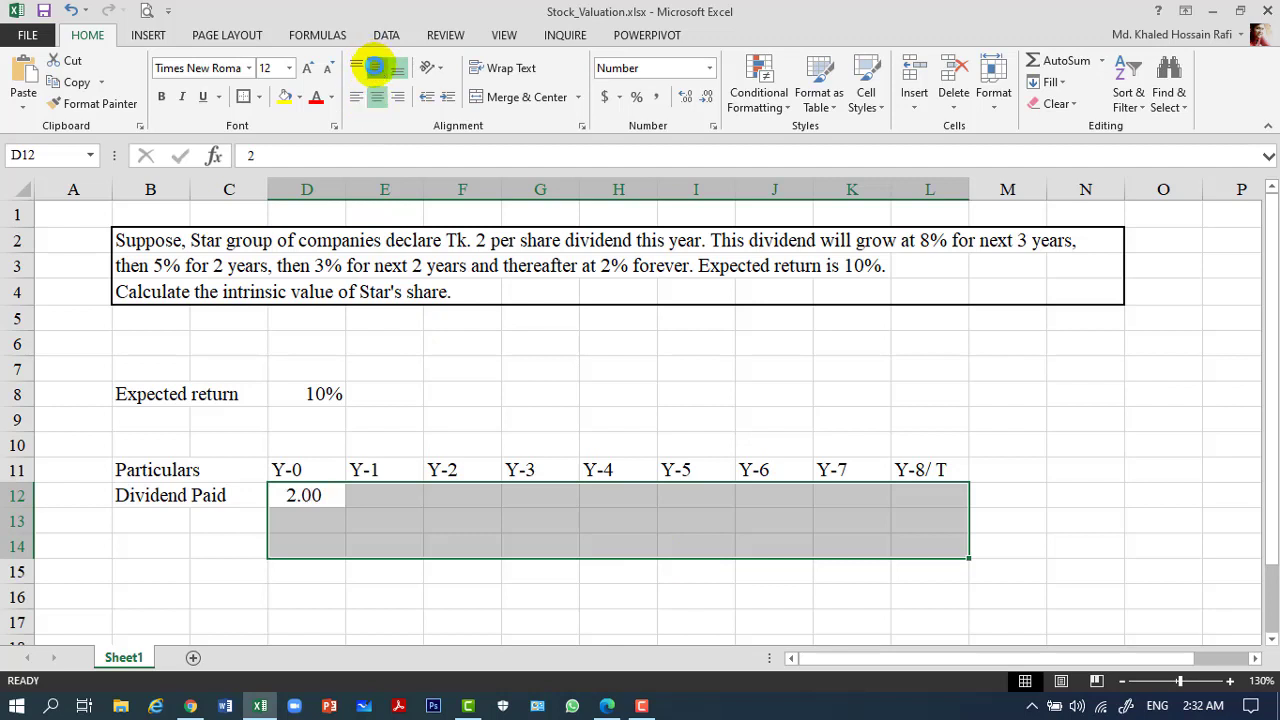
click(175, 517)
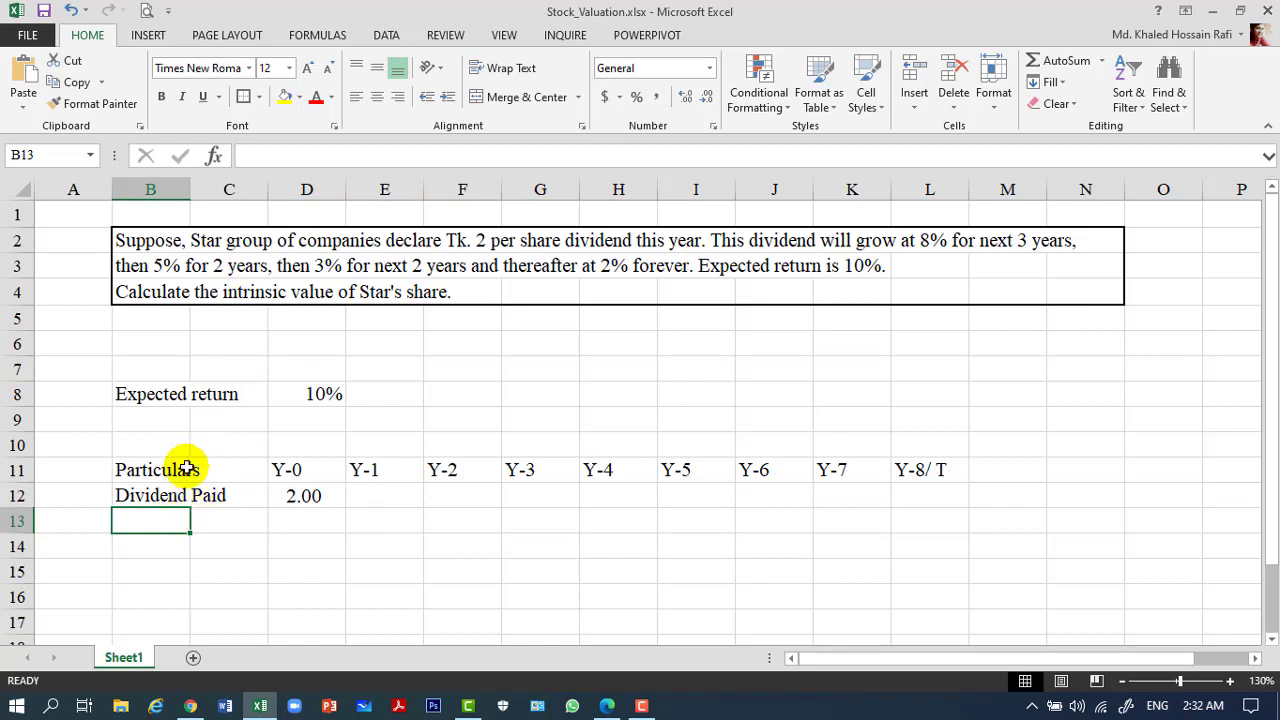
click(188, 470)
key(shift+Down)
key(shift+Down)
key(shift+Down)
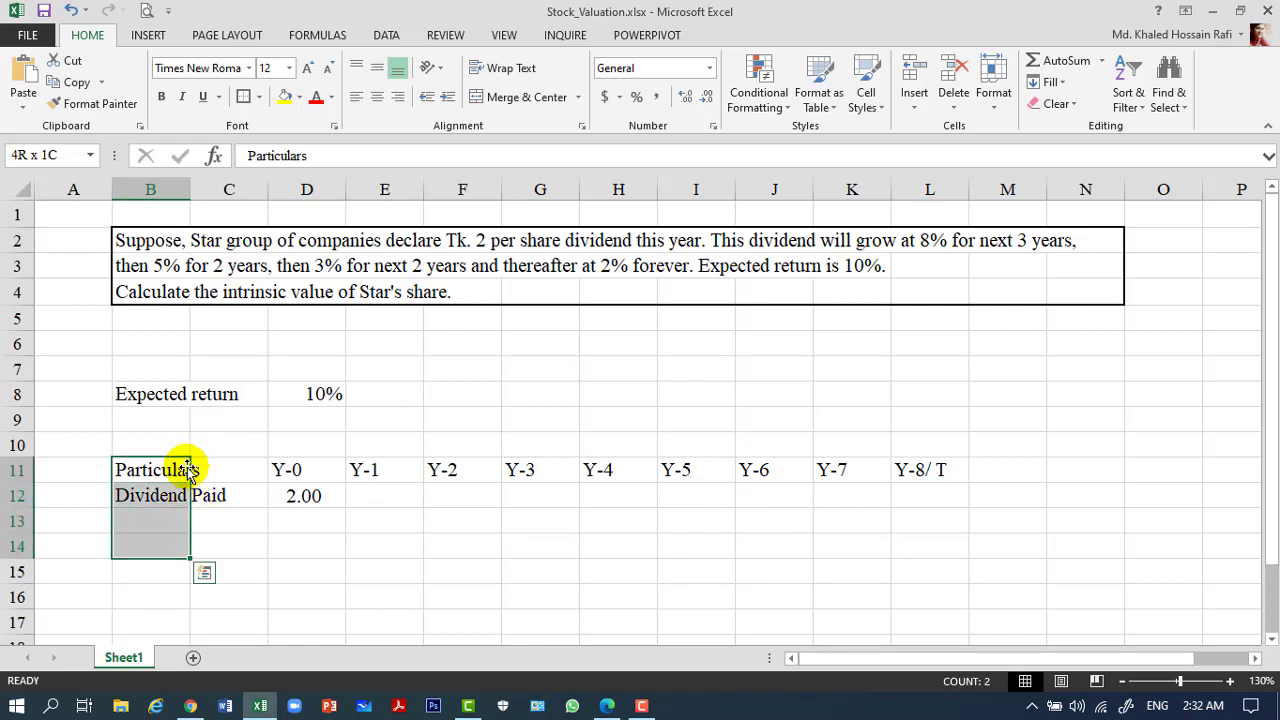
key(shift+Right)
key(shift+Right)
key(shift+Right)
key(shift+Right)
key(shift+Right)
key(shift+Right)
key(shift+Right)
key(shift+Right)
key(shift+Right)
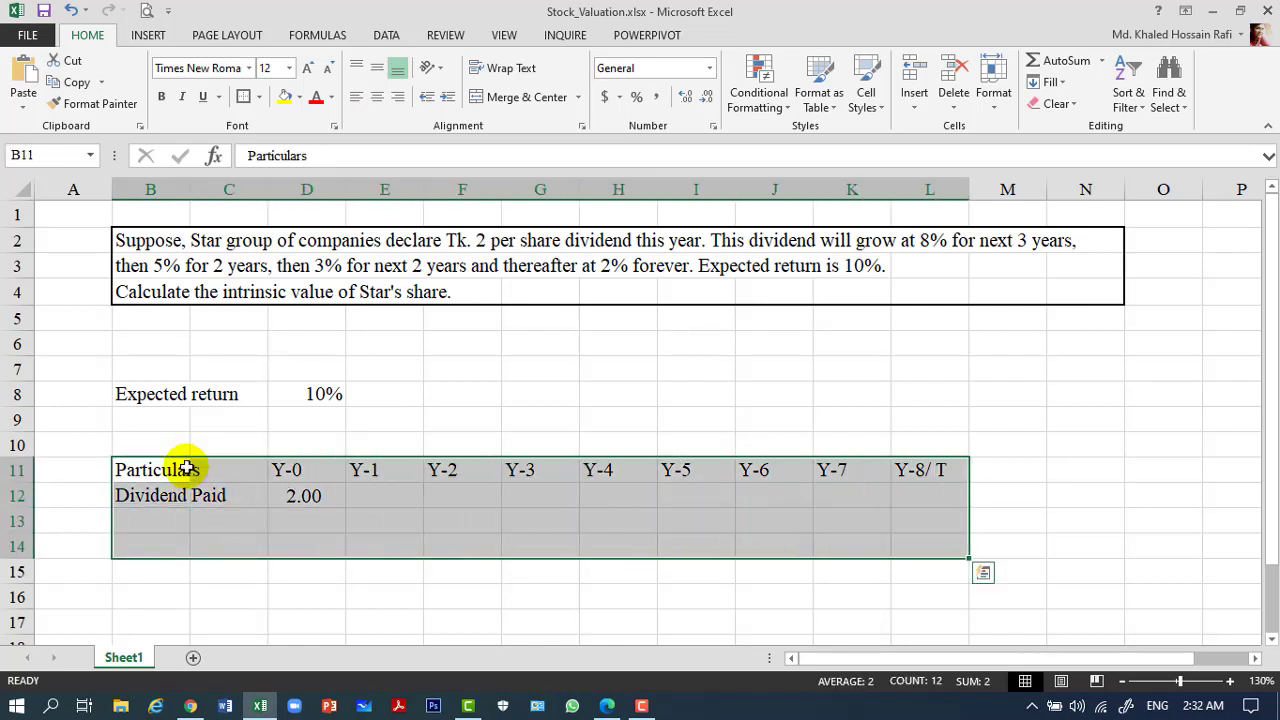
click(375, 93)
click(377, 67)
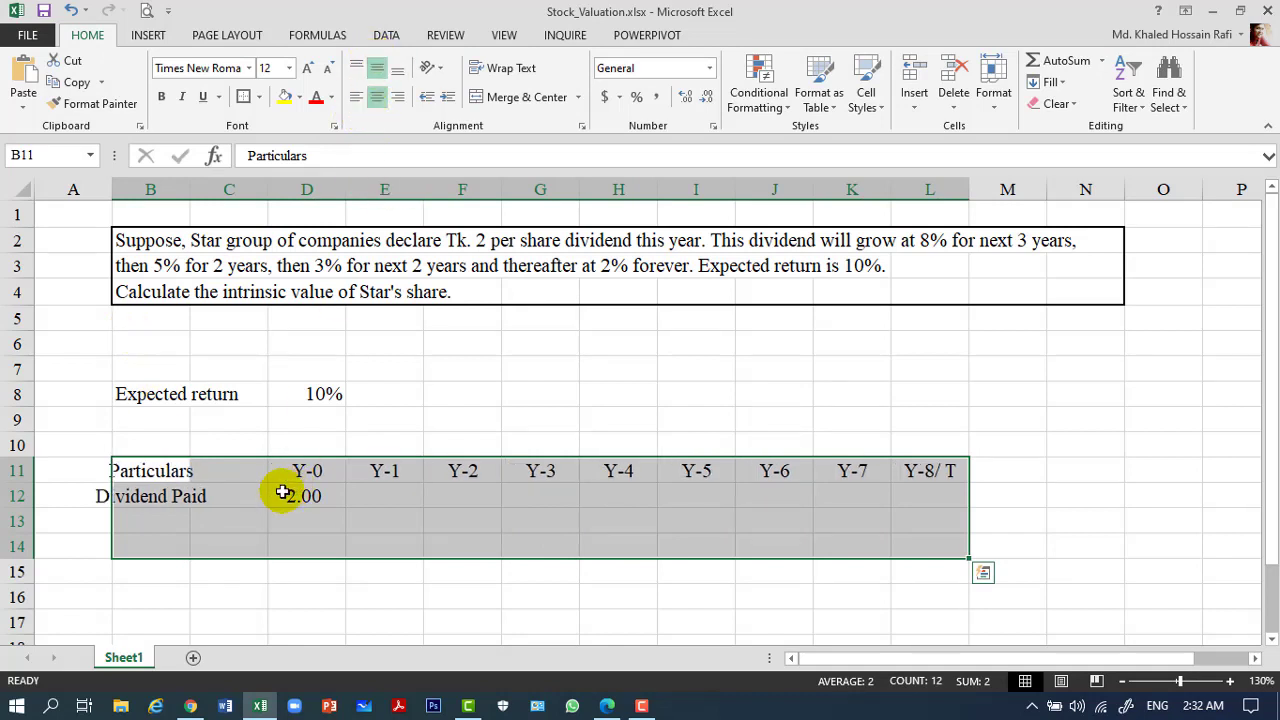
click(181, 517)
key(shift+Right)
key(shift+Right)
click(181, 517)
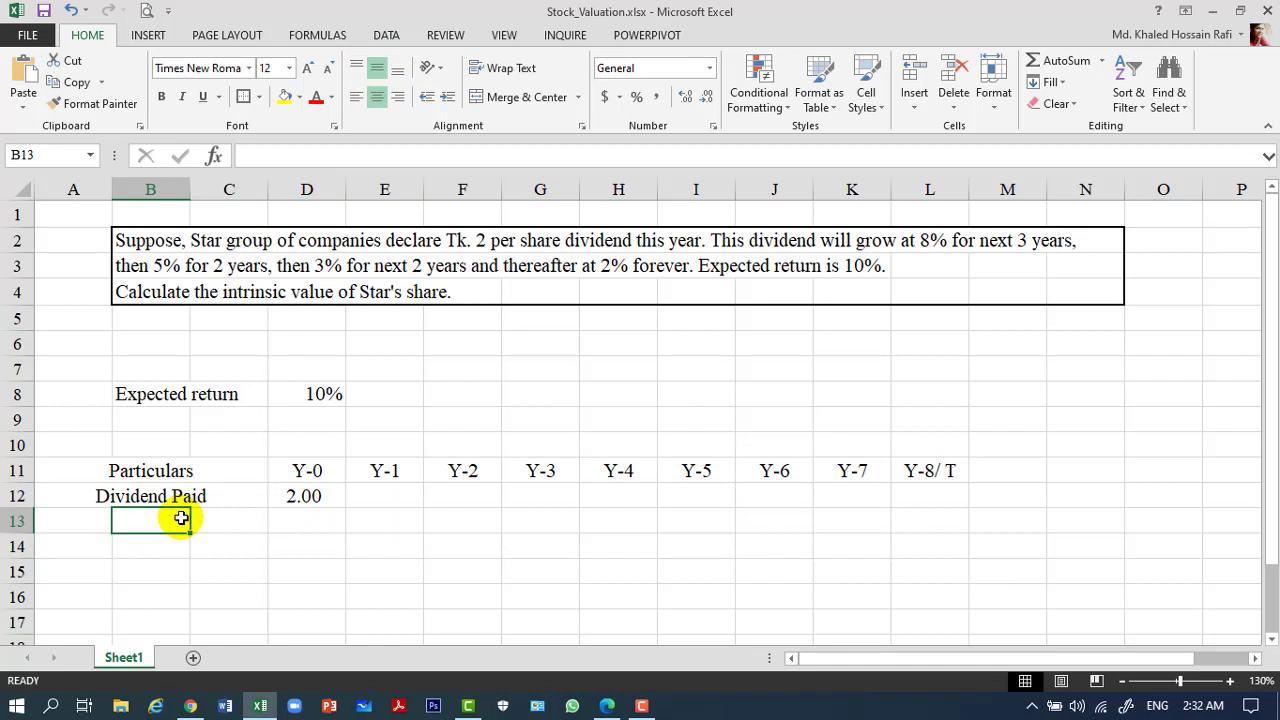
Step: Type the row label 'Dividend growth rate' into B13
text(Divid)
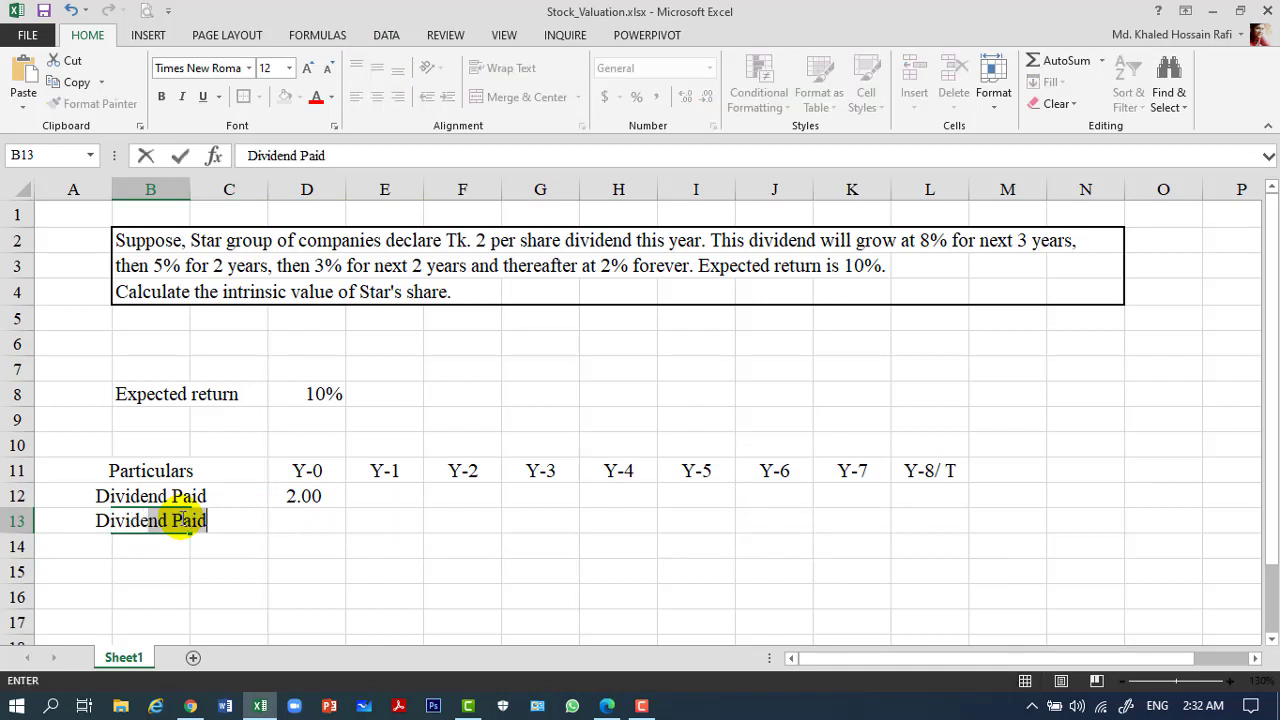
text(end t)
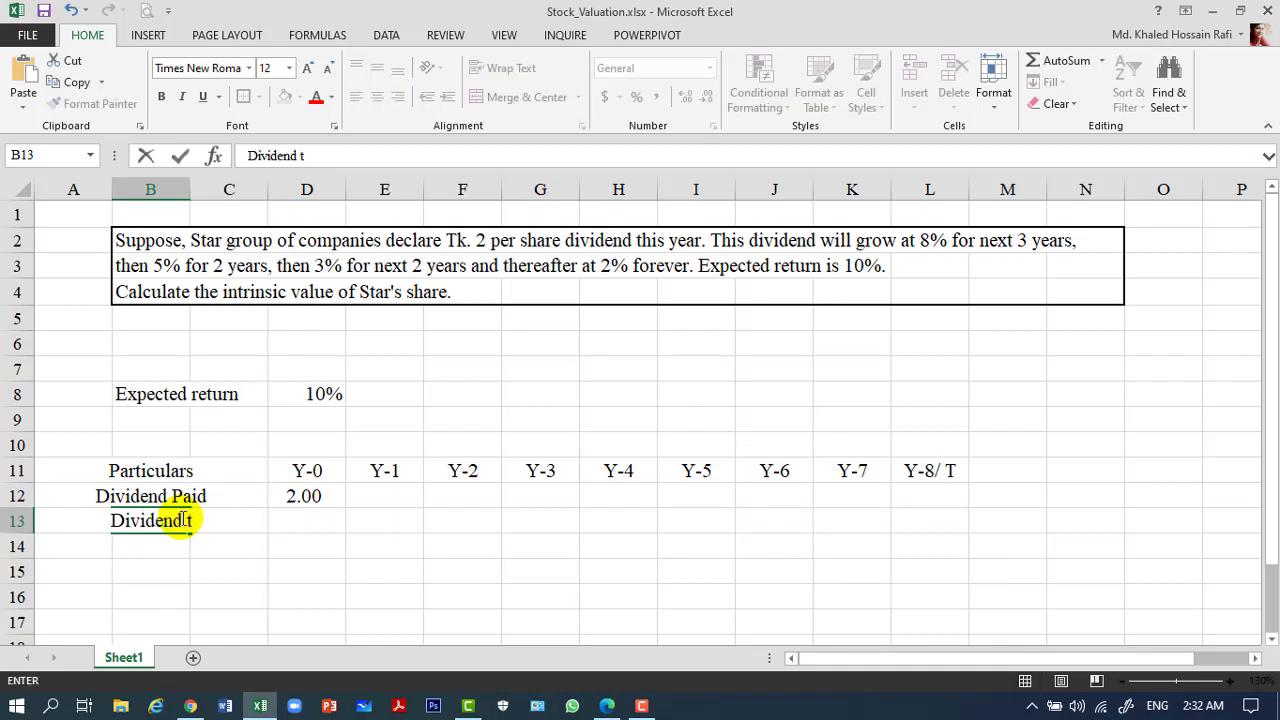
key(BackSpace)
text(growth r)
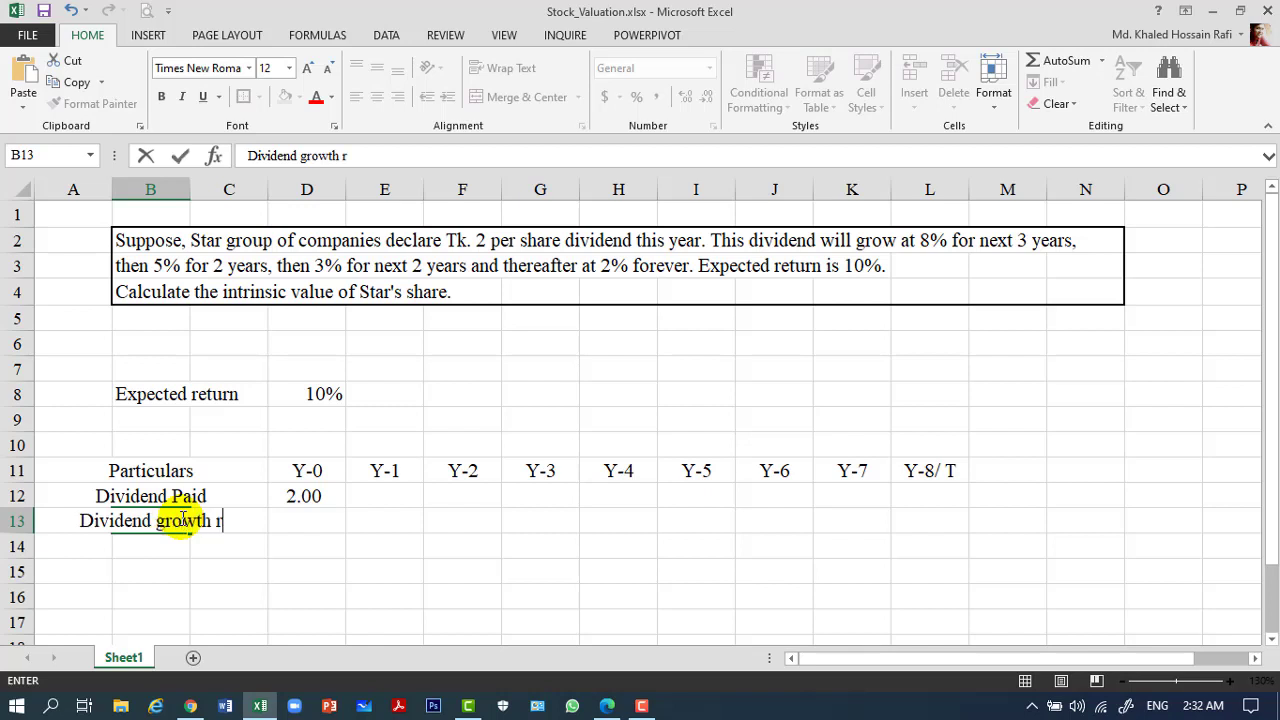
text(ate)
key(Tab)
key(Tab)
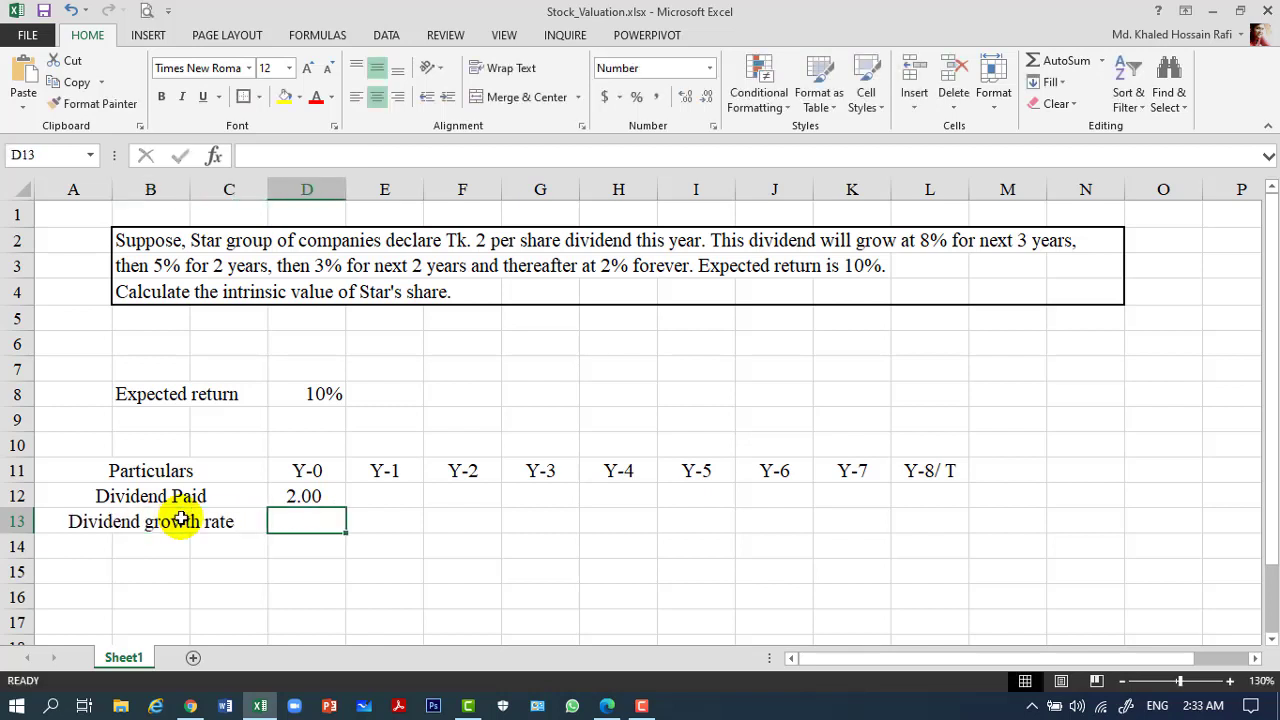
key(Tab)
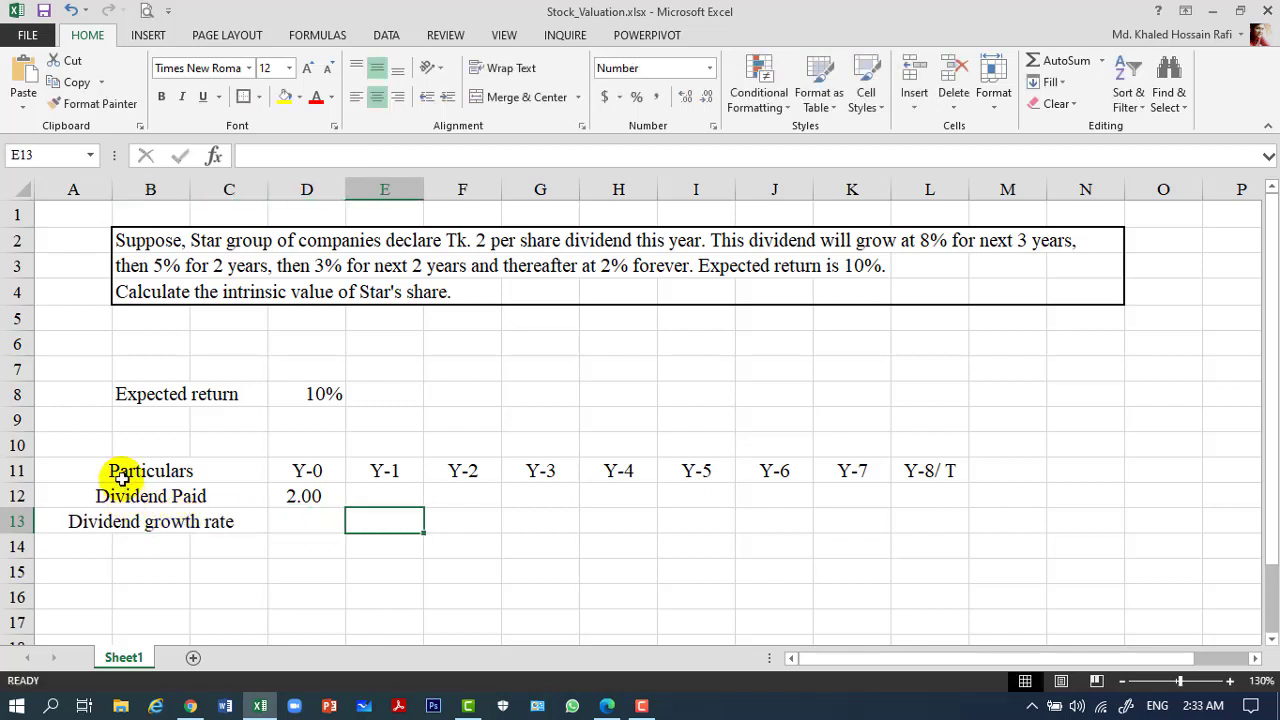
Step: Left-align the row labels in B11:B14 and widen column C
click(120, 480)
drag(120, 480, 150, 547)
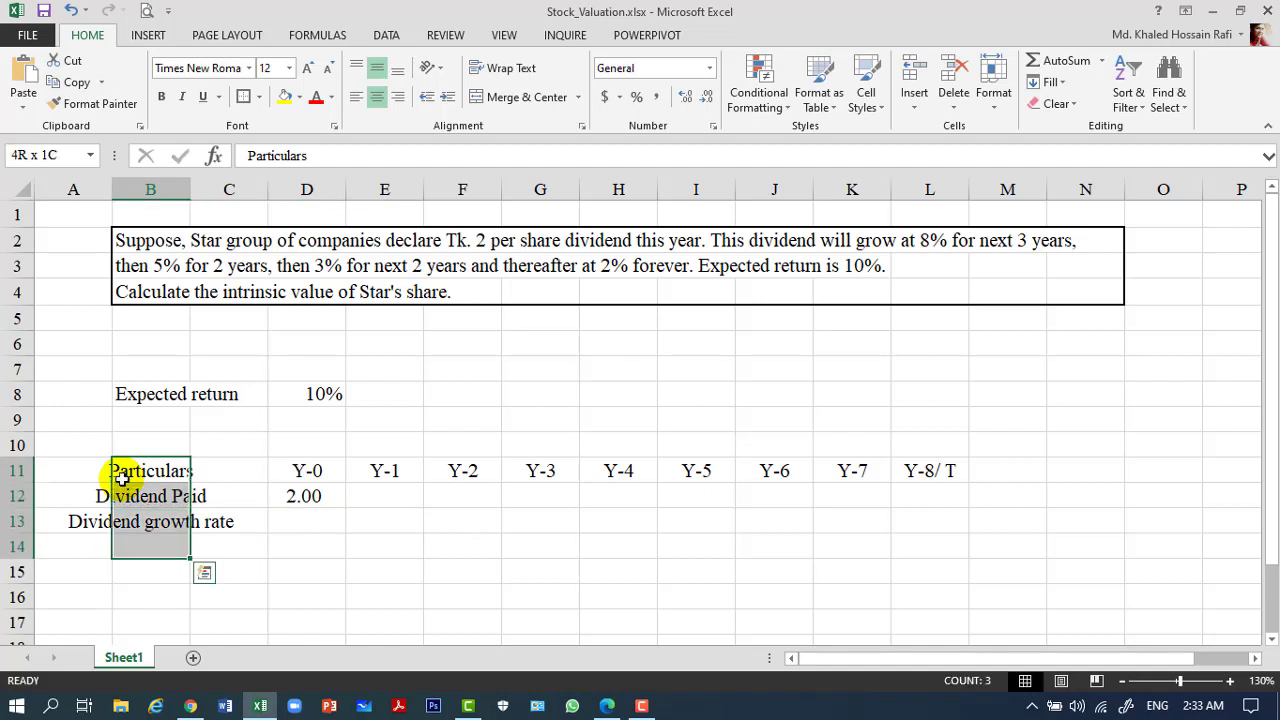
click(358, 96)
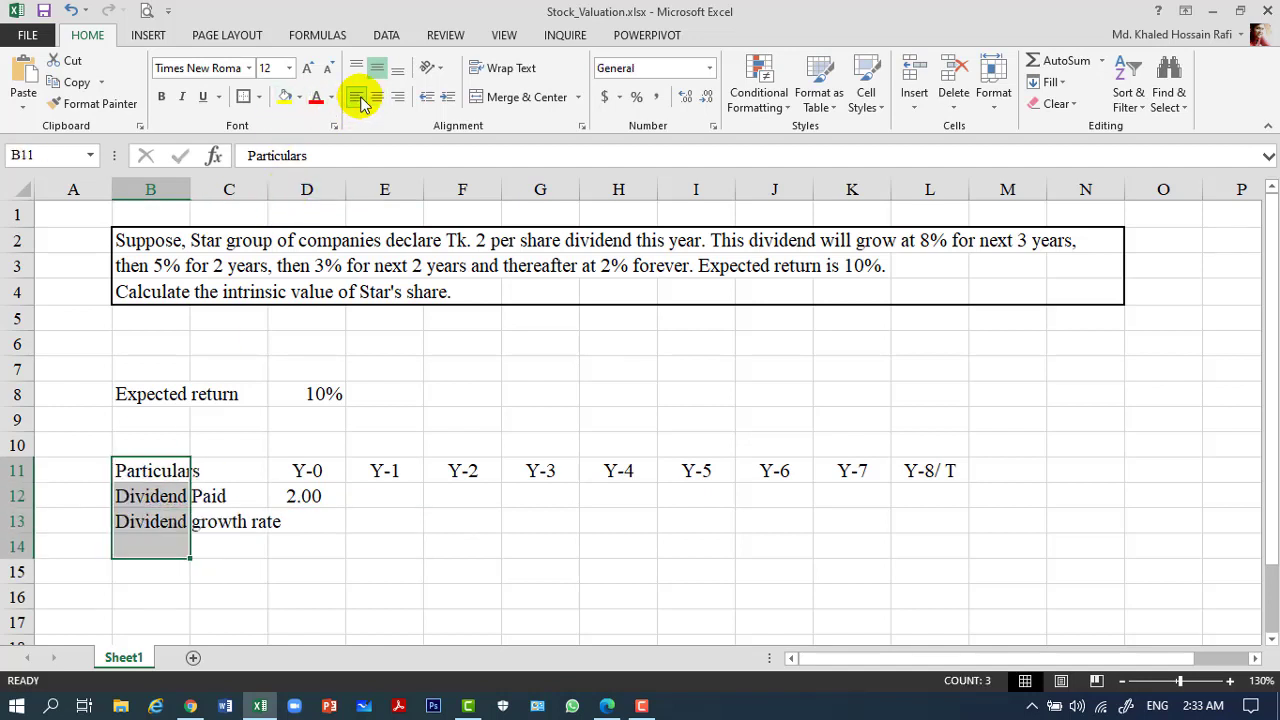
click(175, 547)
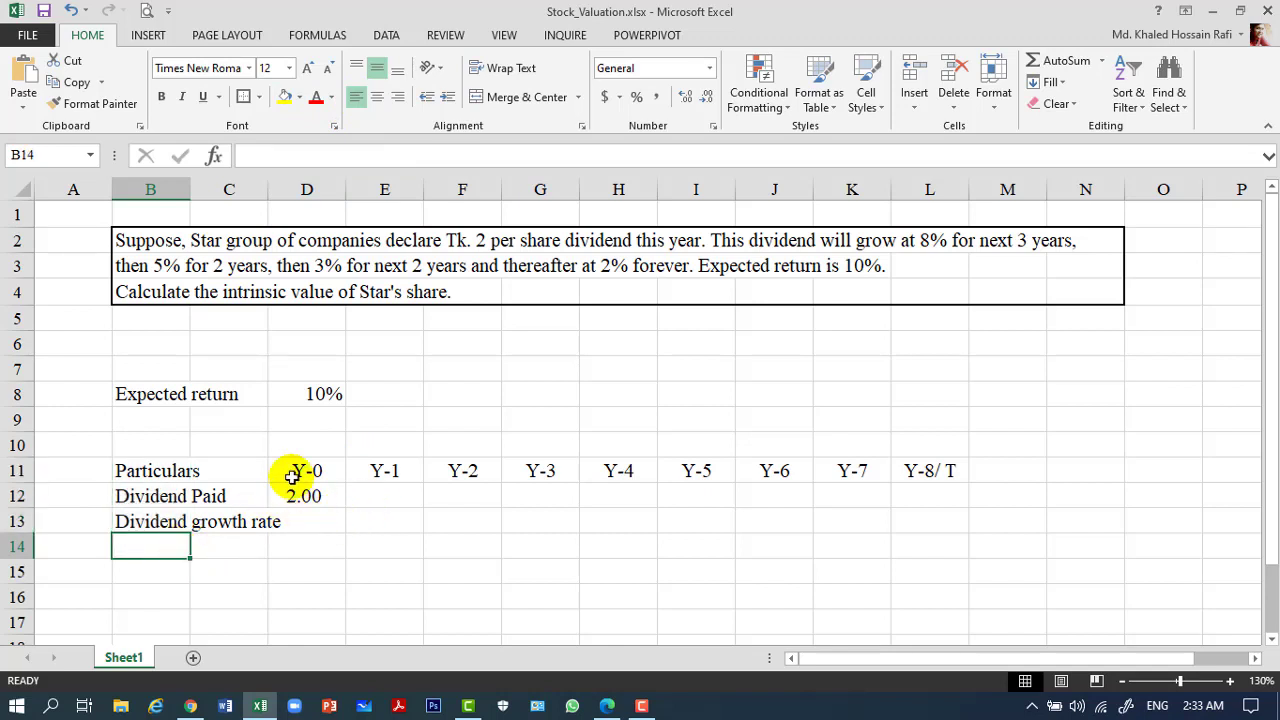
drag(266, 187, 286, 189)
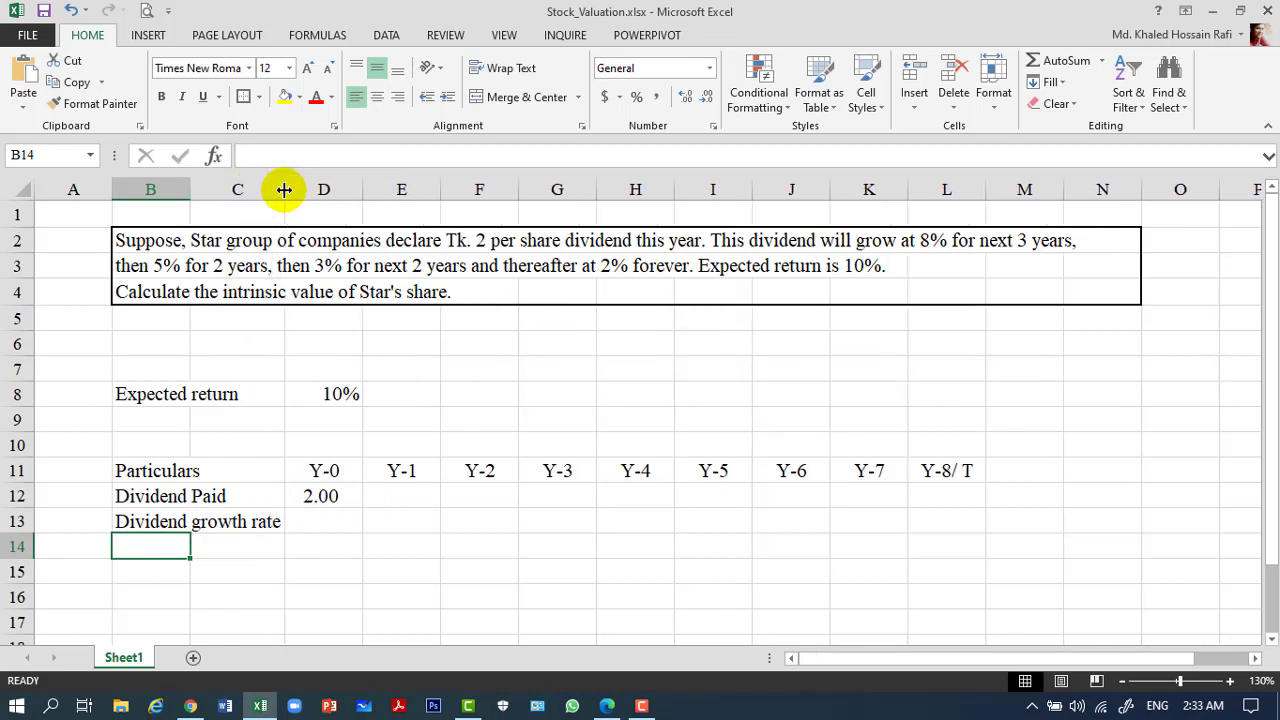
click(344, 518)
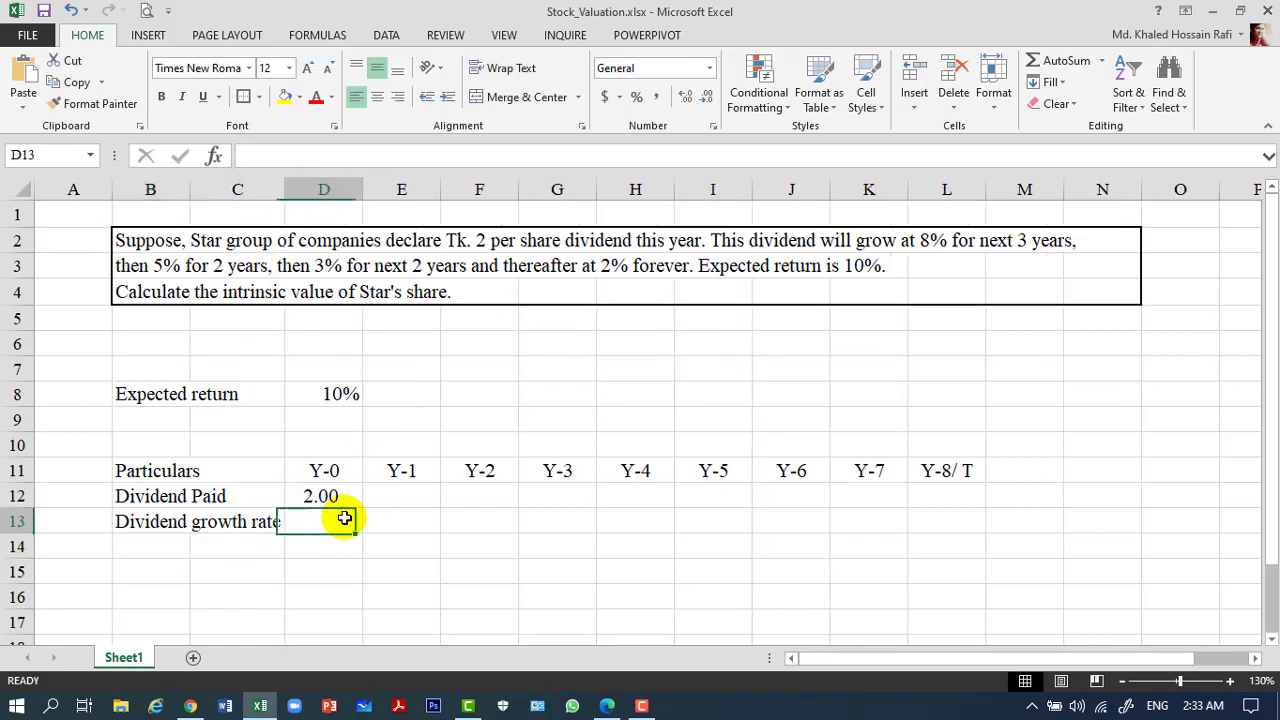
Step: Enter growth rates 8%, 0.08 and 0.08 for Y-1 to Y-3 in row 13
click(418, 521)
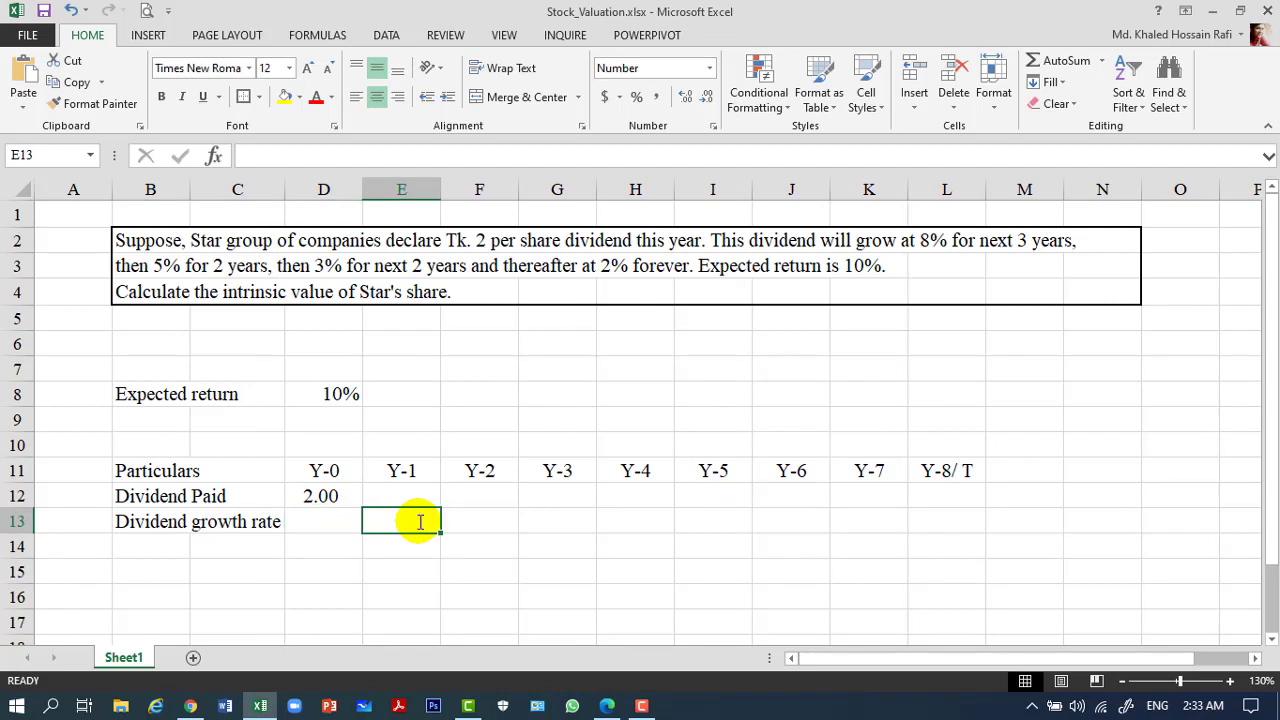
text(8%)
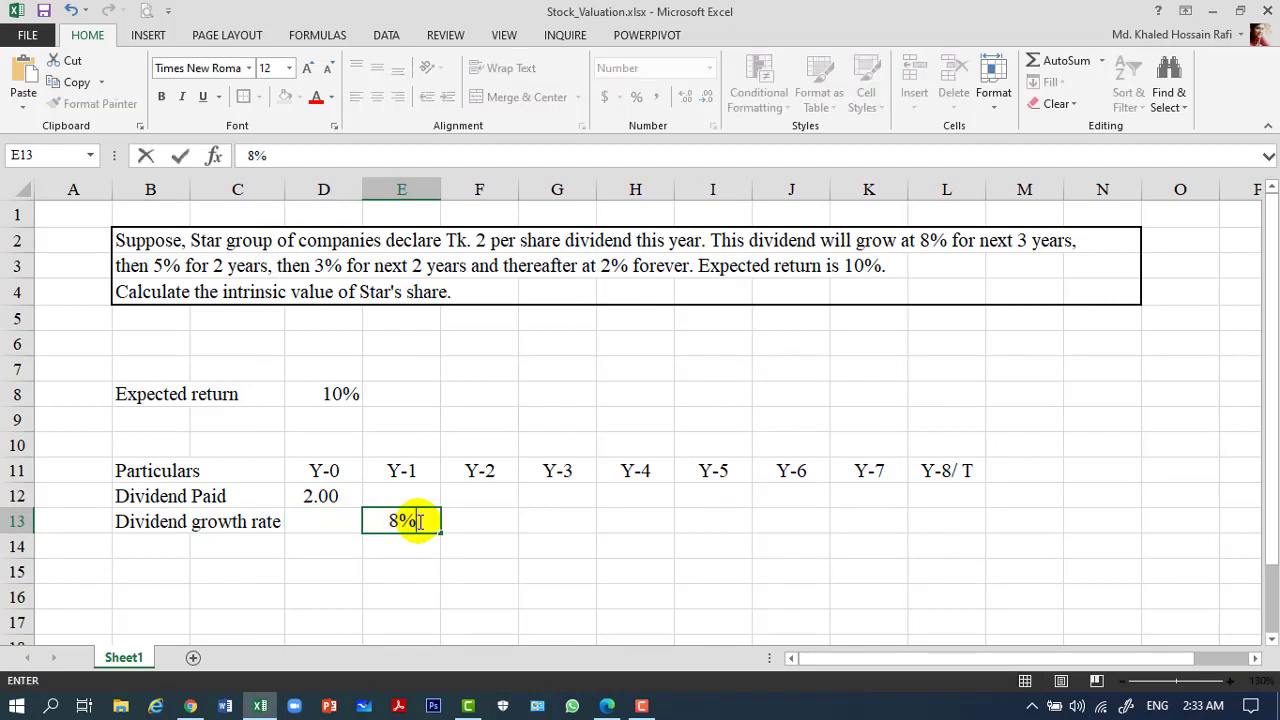
key(Tab)
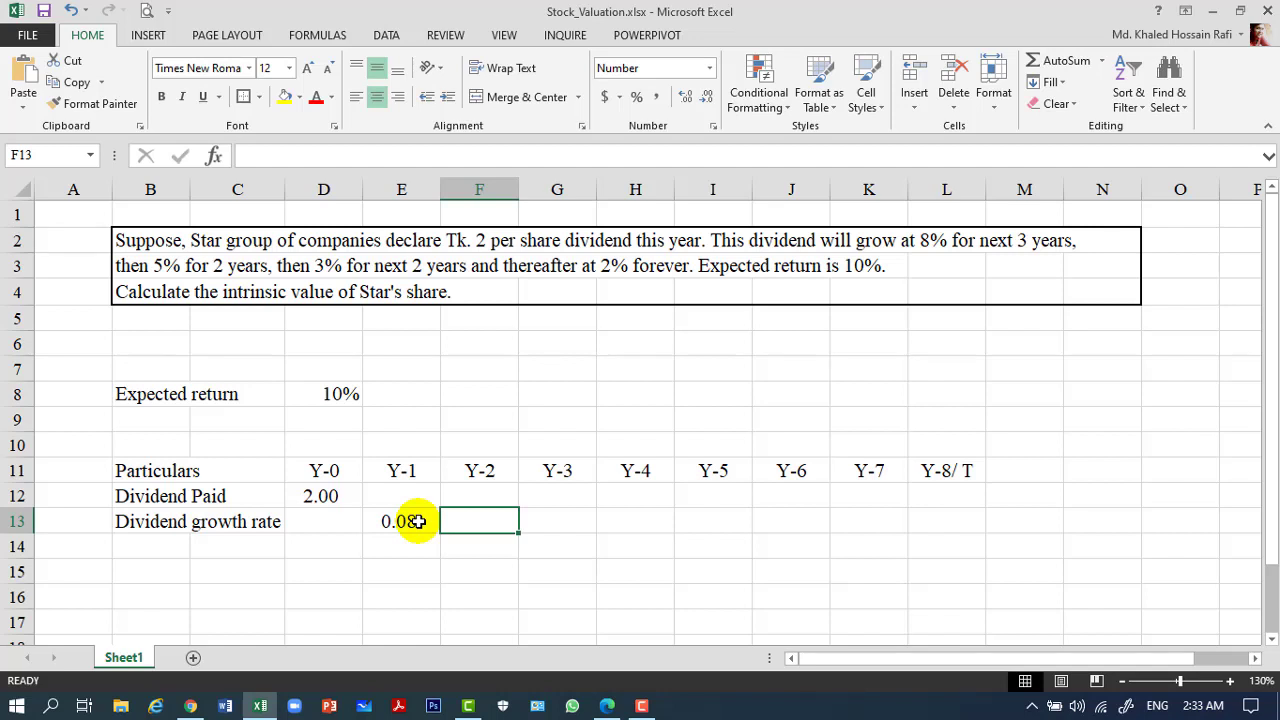
text(.08)
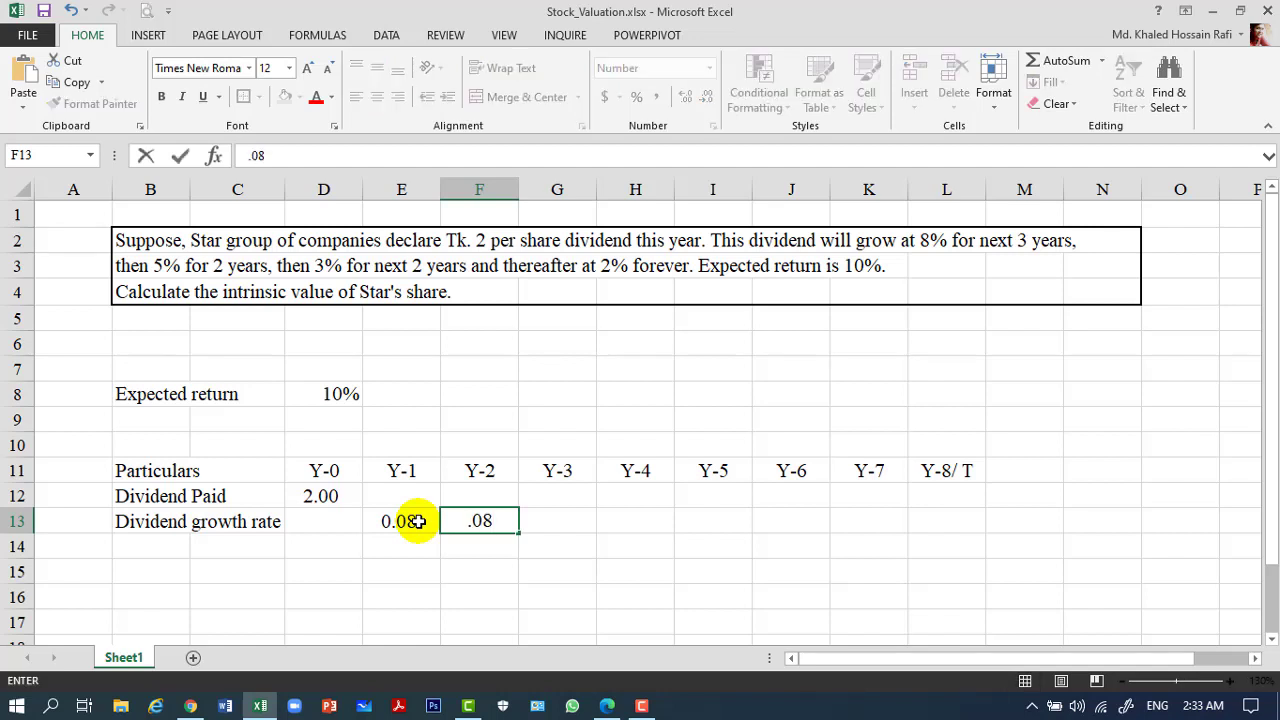
key(Tab)
text(.08)
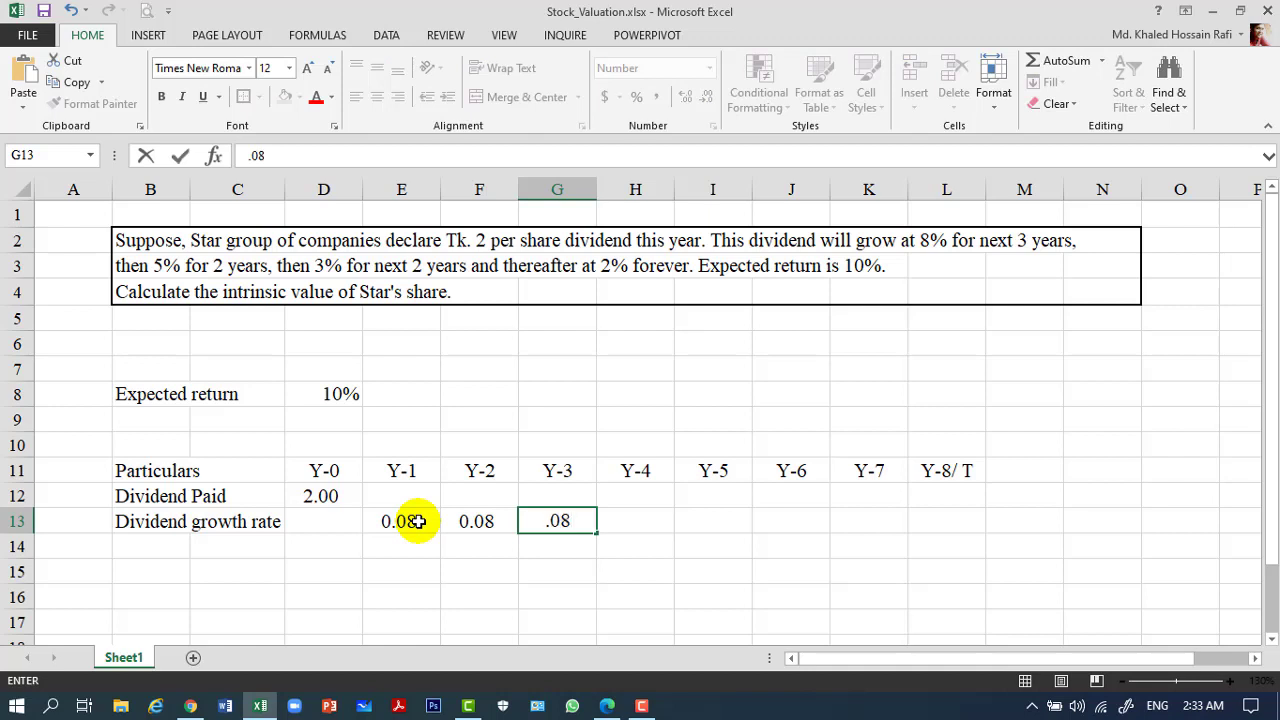
key(Tab)
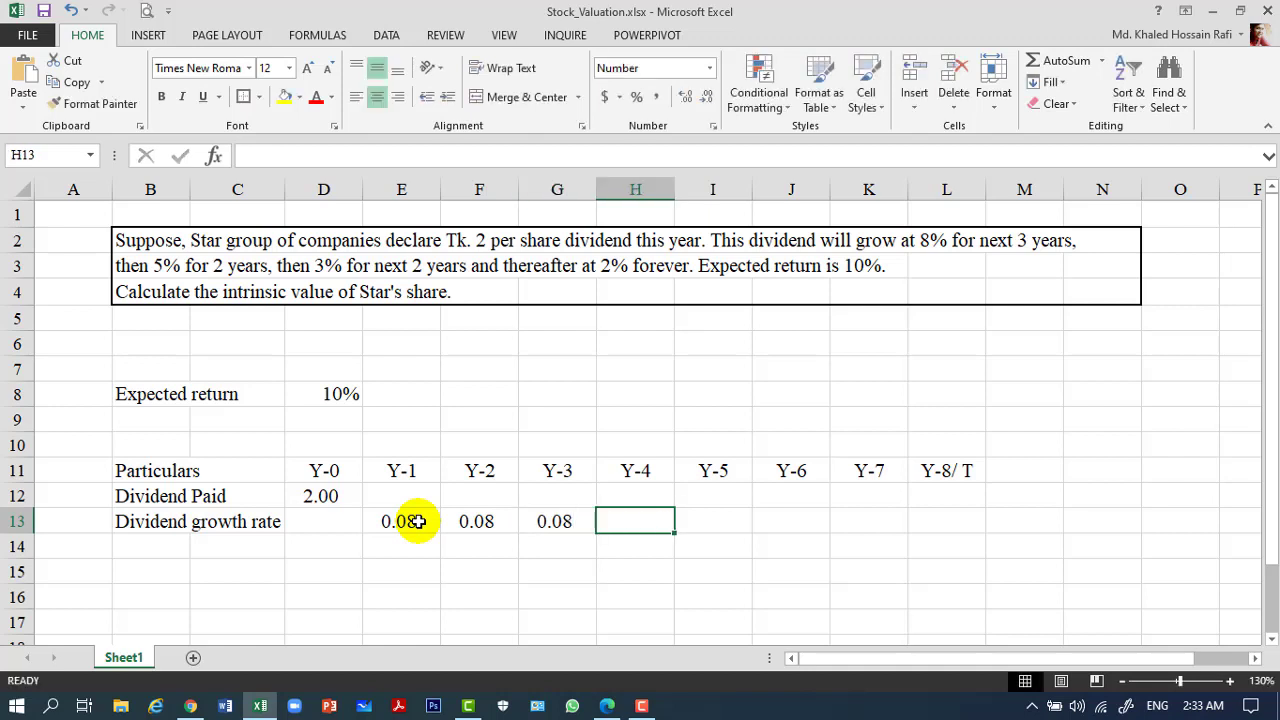
click(158, 268)
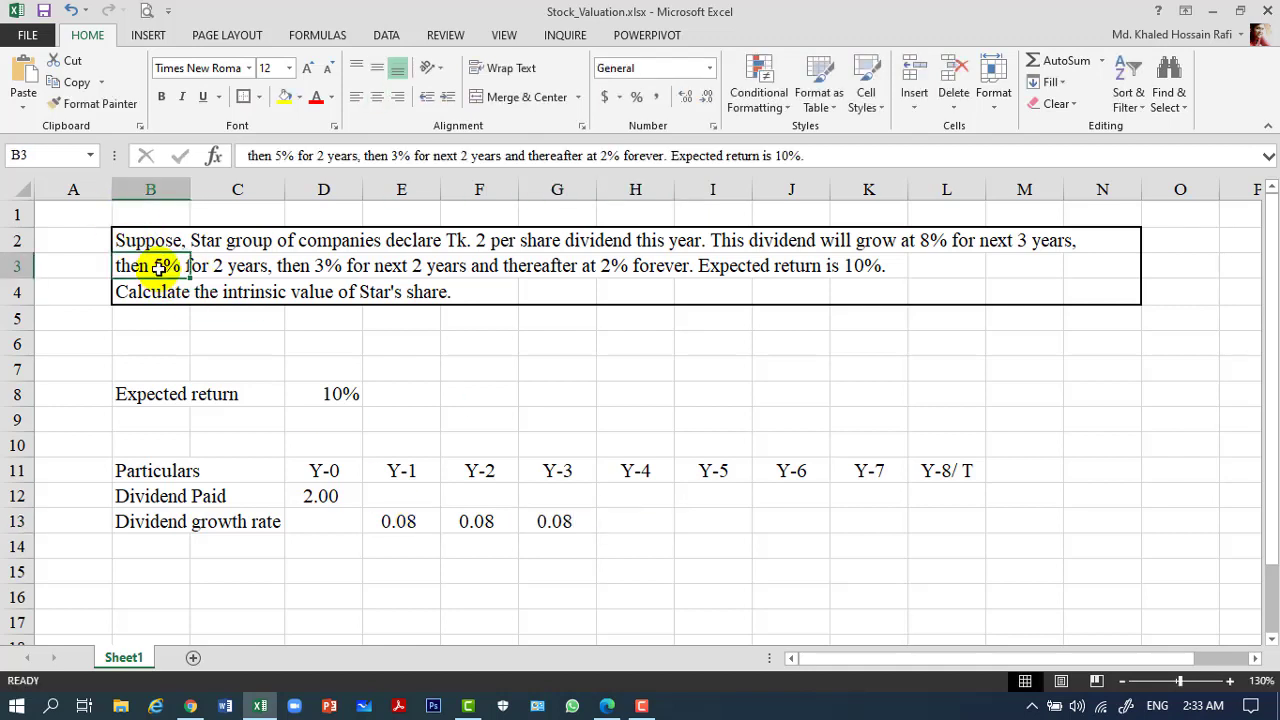
Step: Enter growth rates 0.05, 0.05, 0.03, 0.03 and 0.02 for Y-4 through Y-8/ T
click(623, 517)
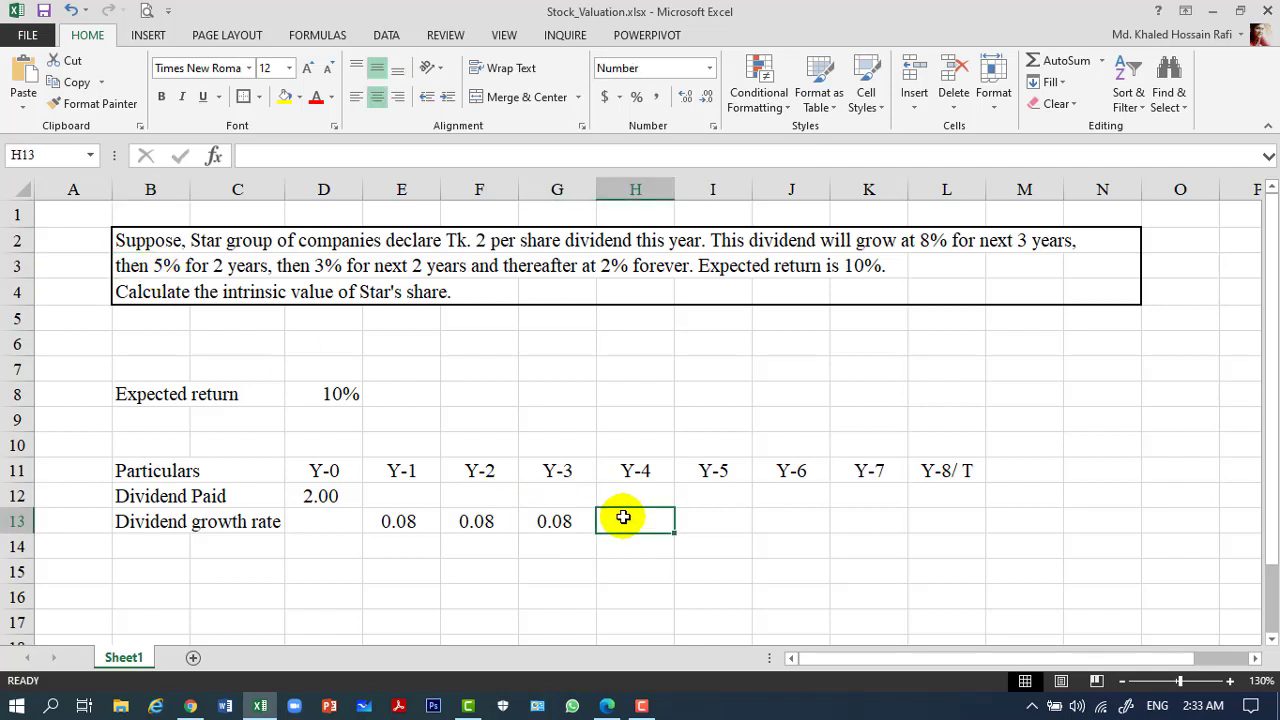
text(.05)
key(Tab)
text(.05)
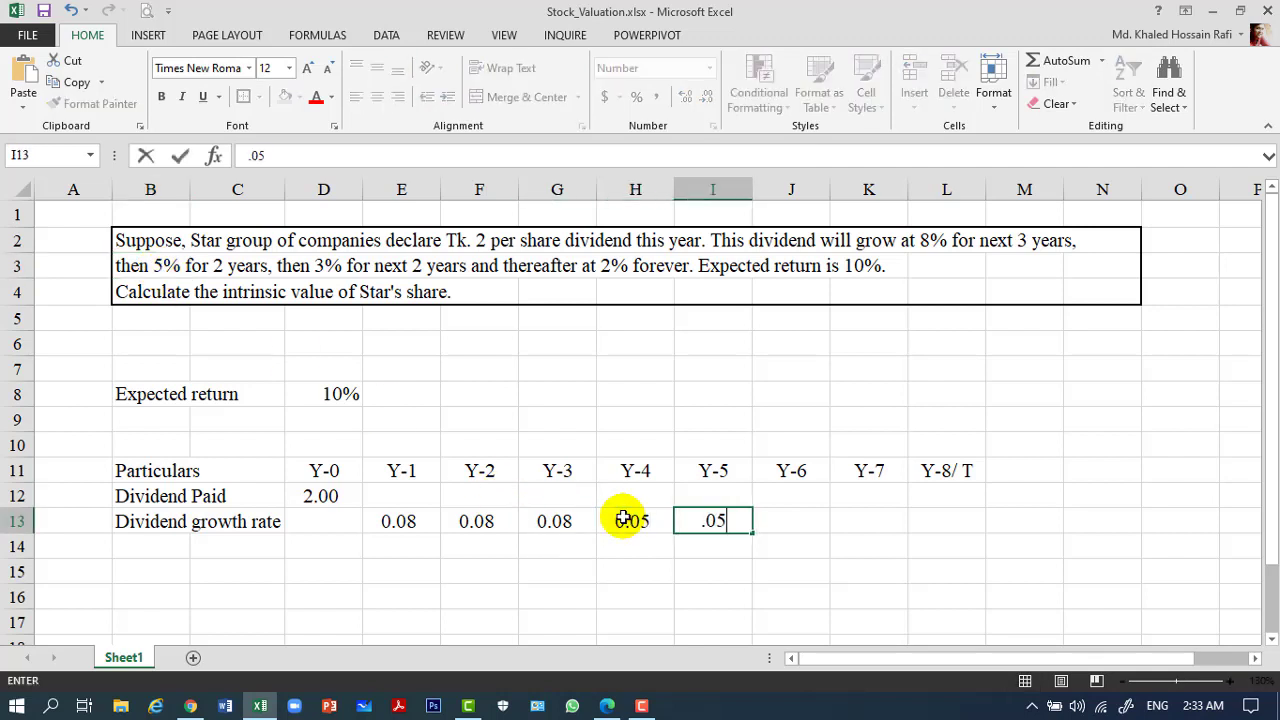
key(Tab)
text(.0)
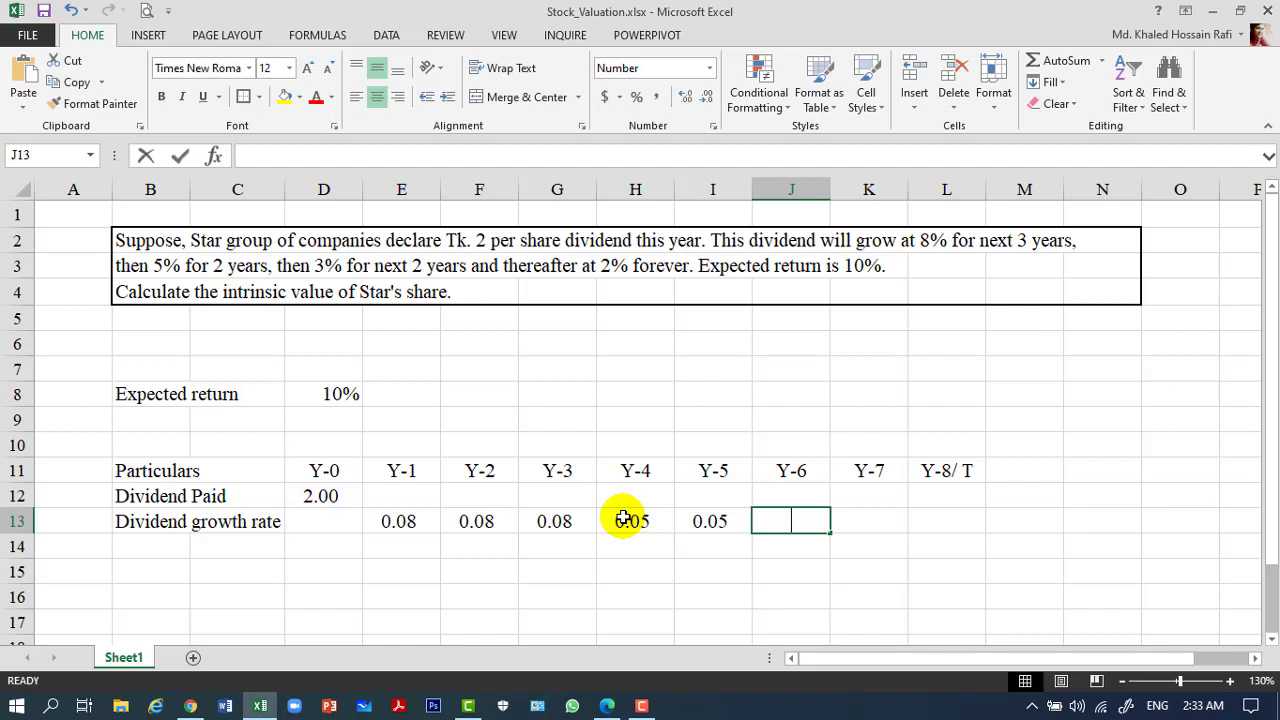
text(3)
key(Tab)
text(.)
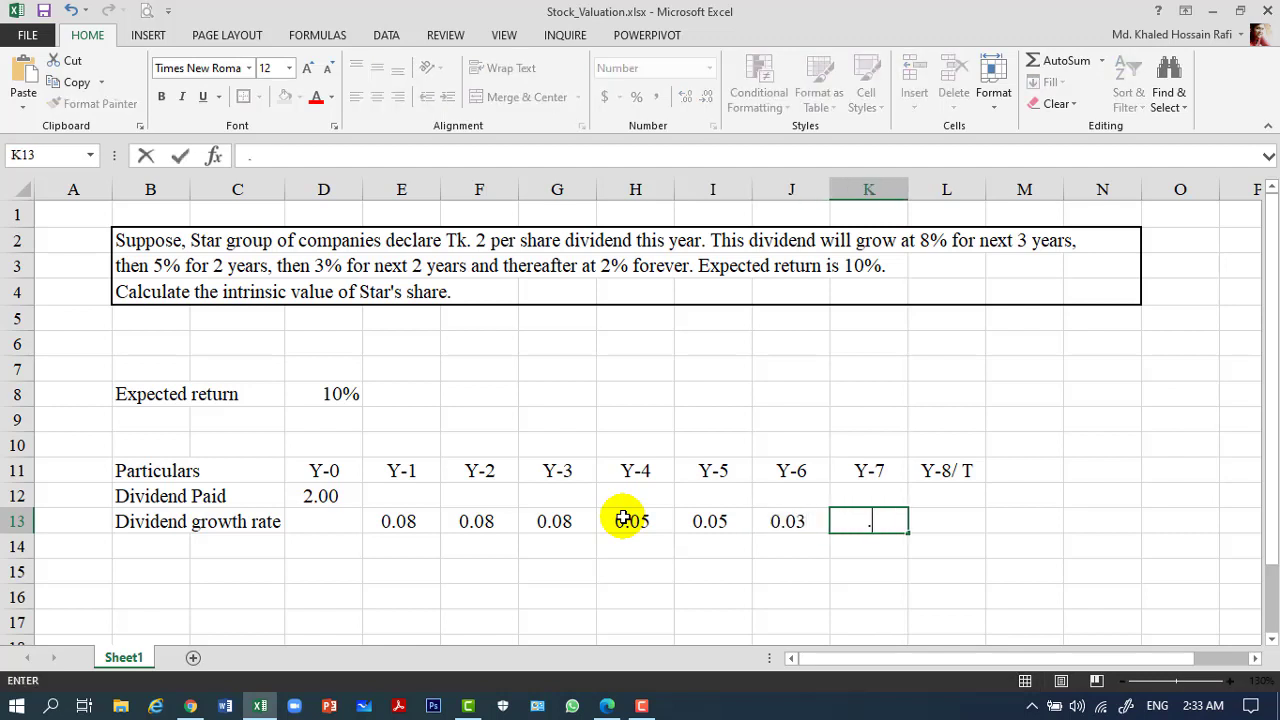
text(03)
key(Tab)
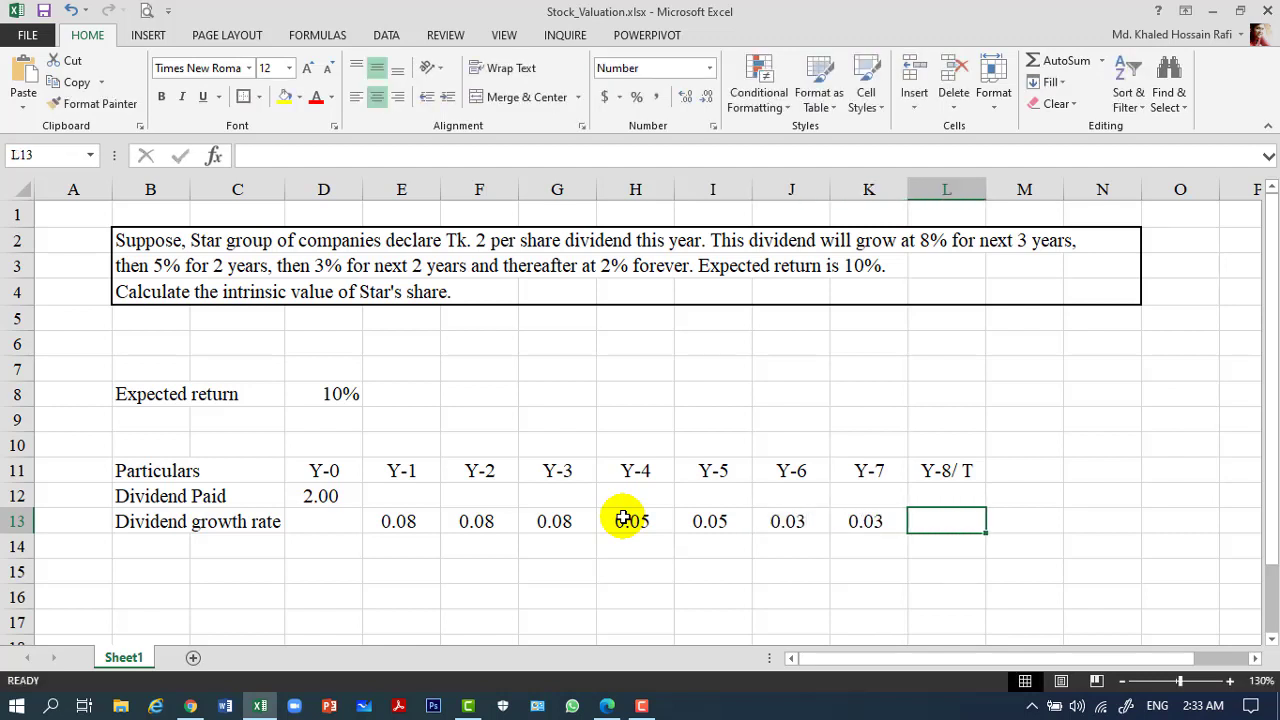
text(.02)
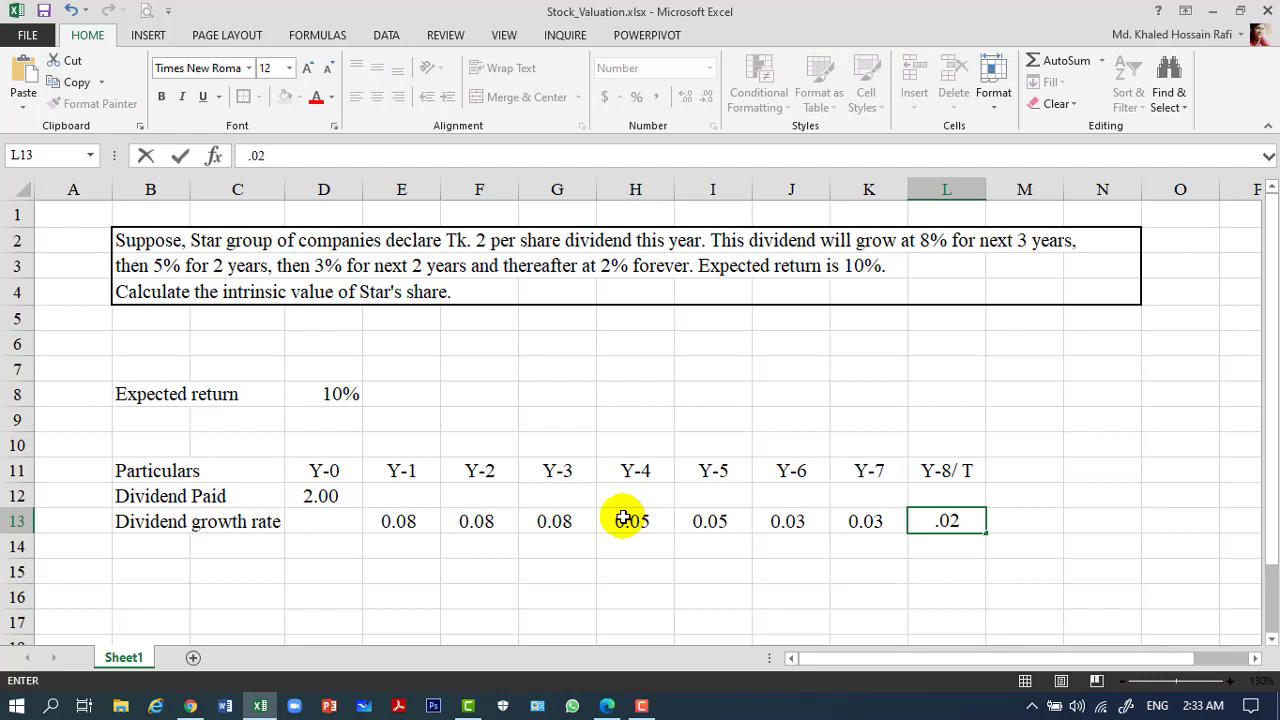
click(414, 531)
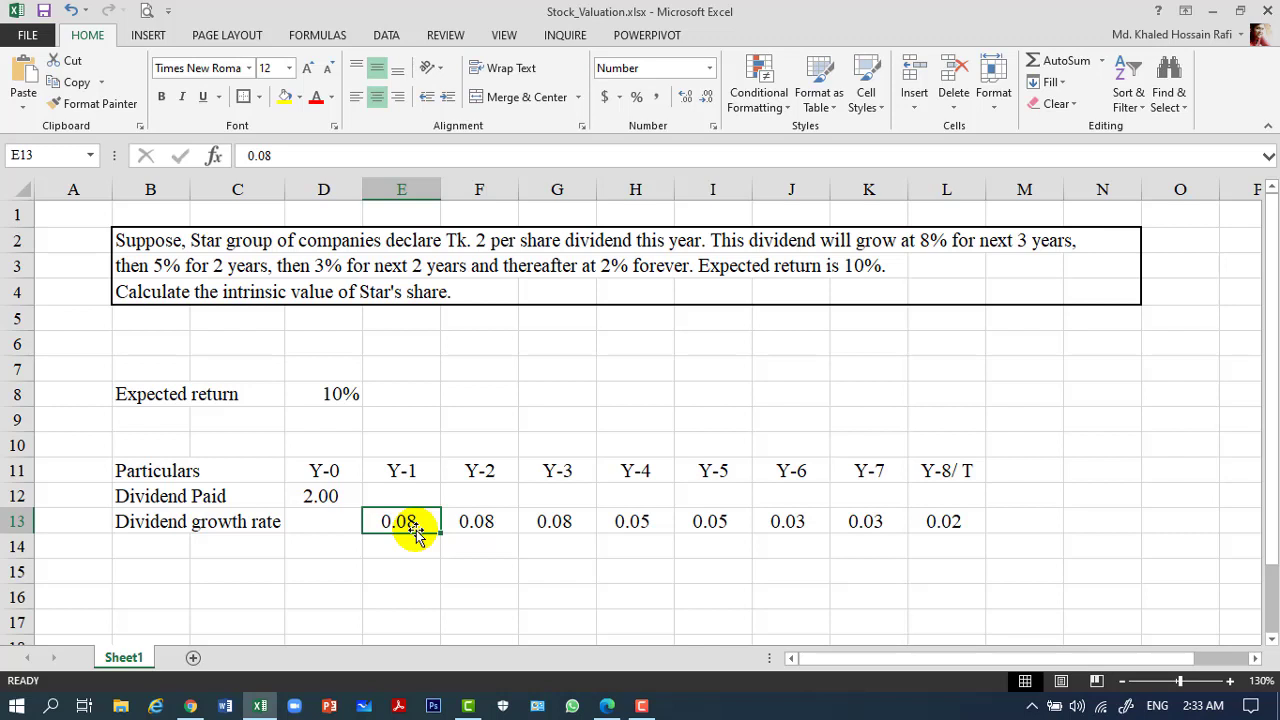
Step: Format E13 as a percentage and paste that format onto F13:L13 via Paste Special Formats
key(alt)
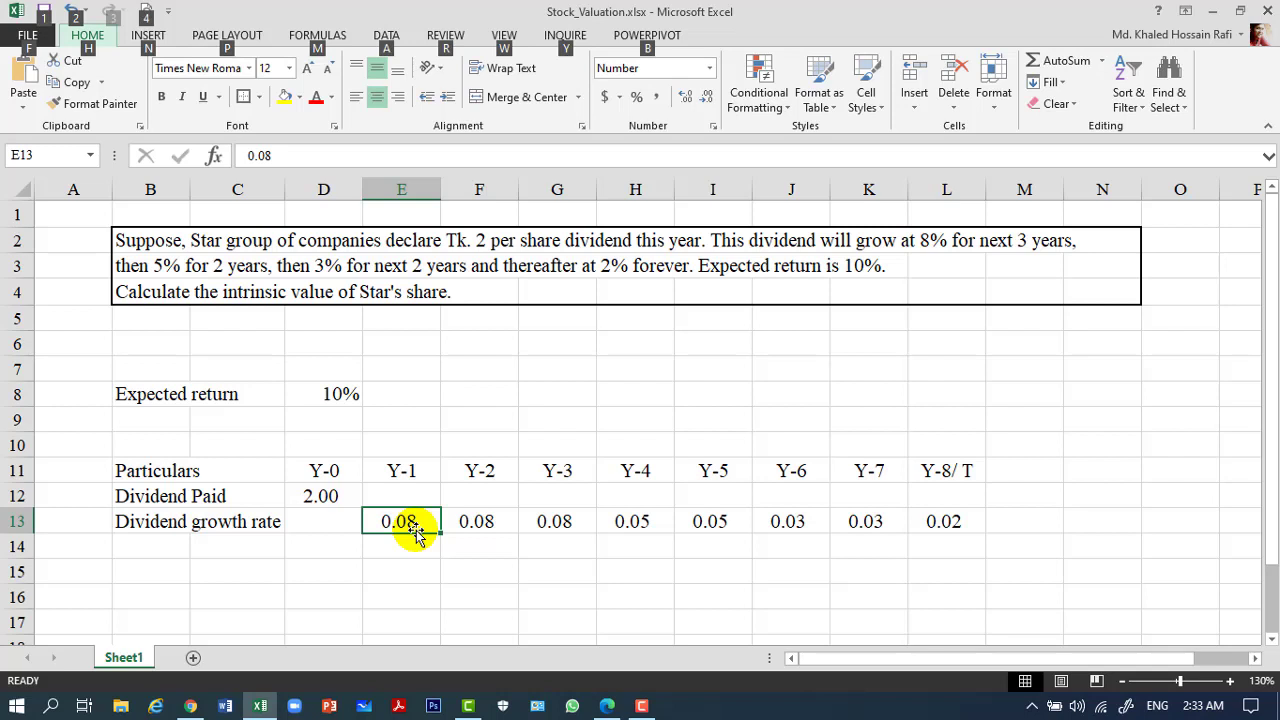
key(h)
key(p)
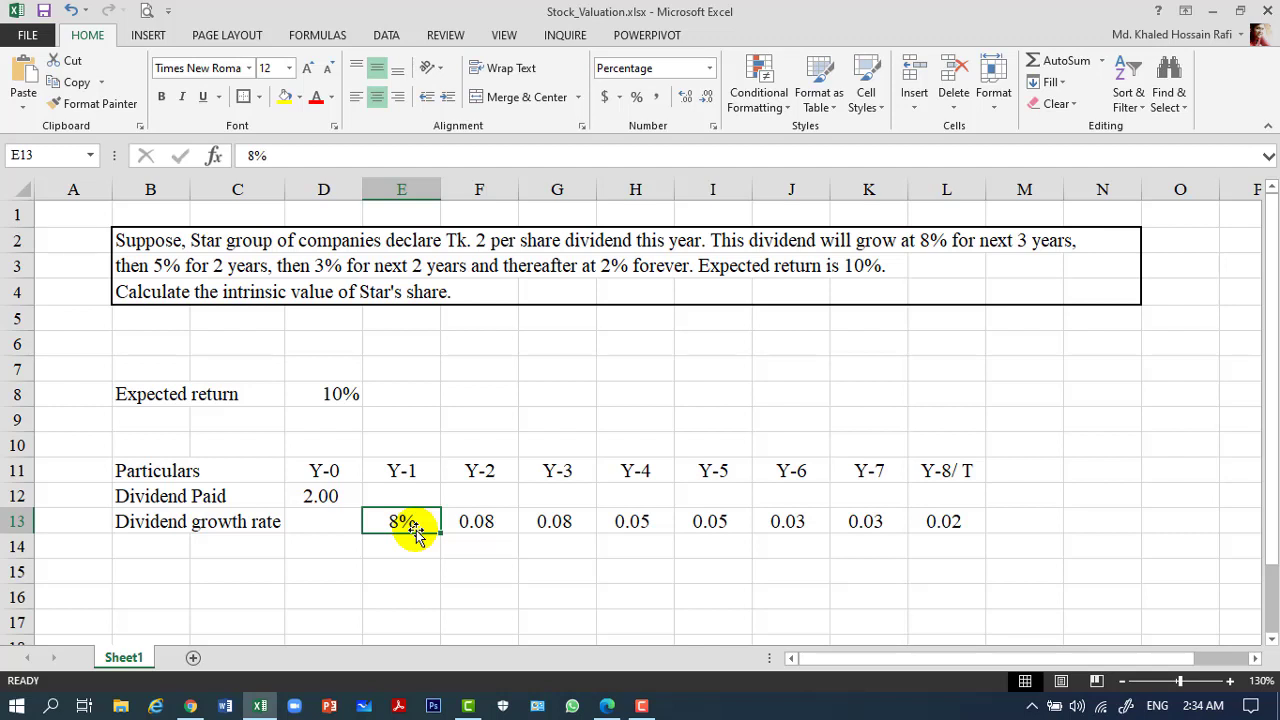
key(ctrl+c)
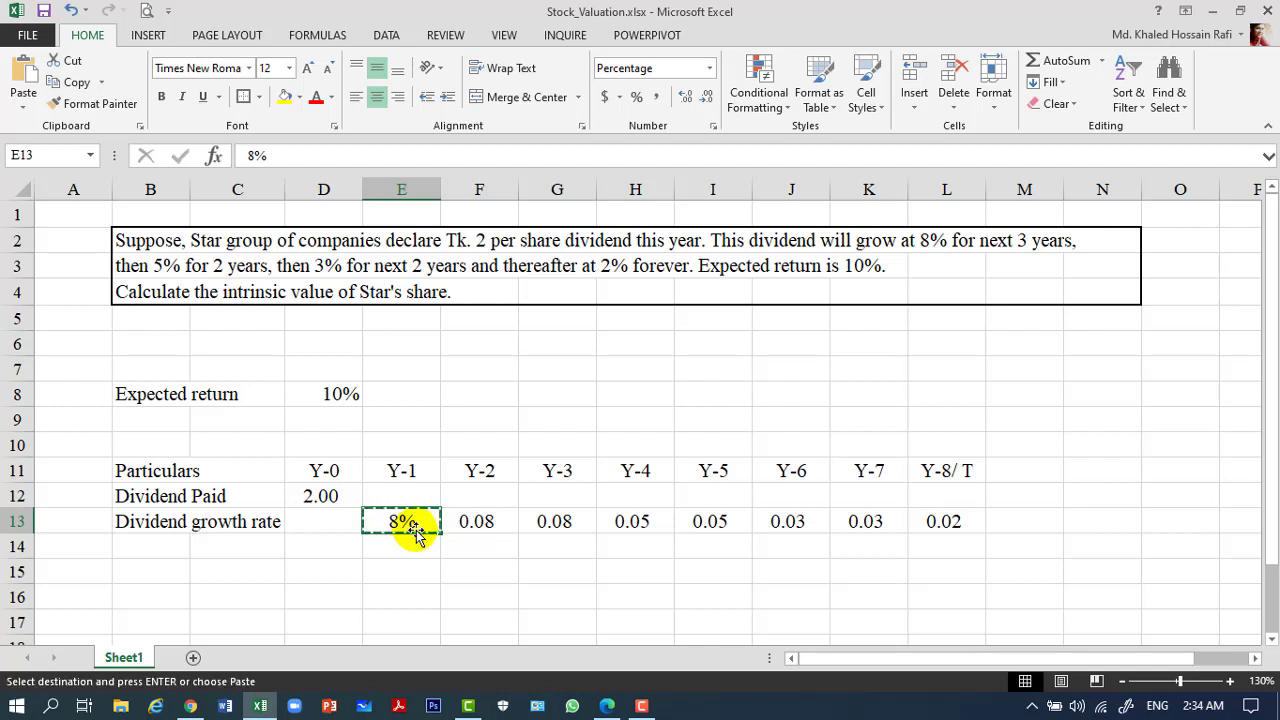
key(Right)
key(shift+Right)
key(shift+Right)
key(shift+Right)
key(shift+Right)
key(shift+Right)
key(shift+Right)
key(ctrl+v)
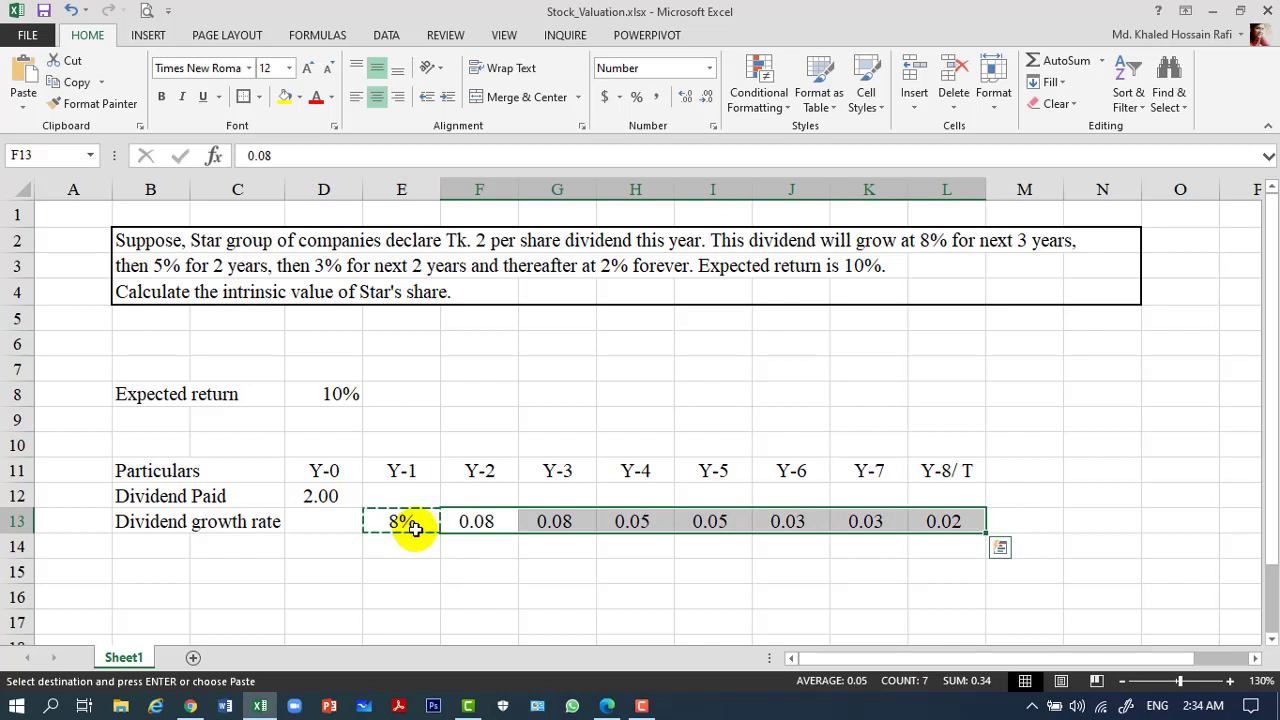
key(alt)
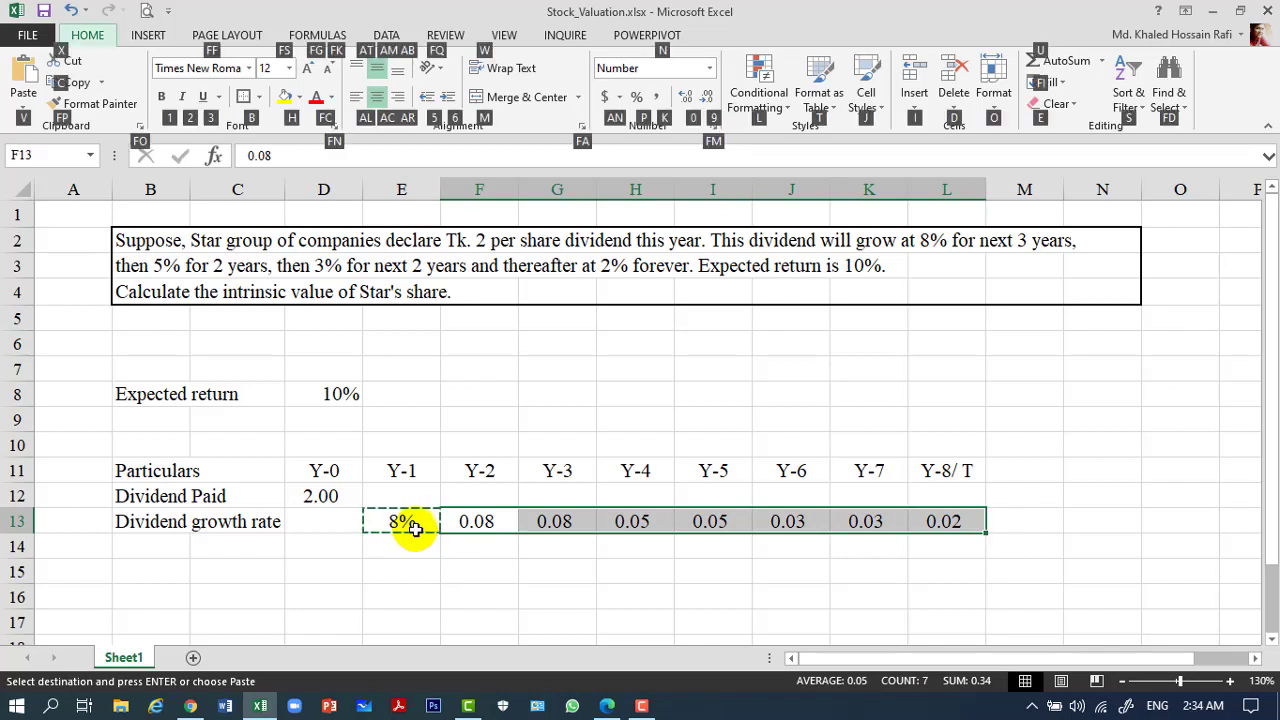
key(v)
key(s)
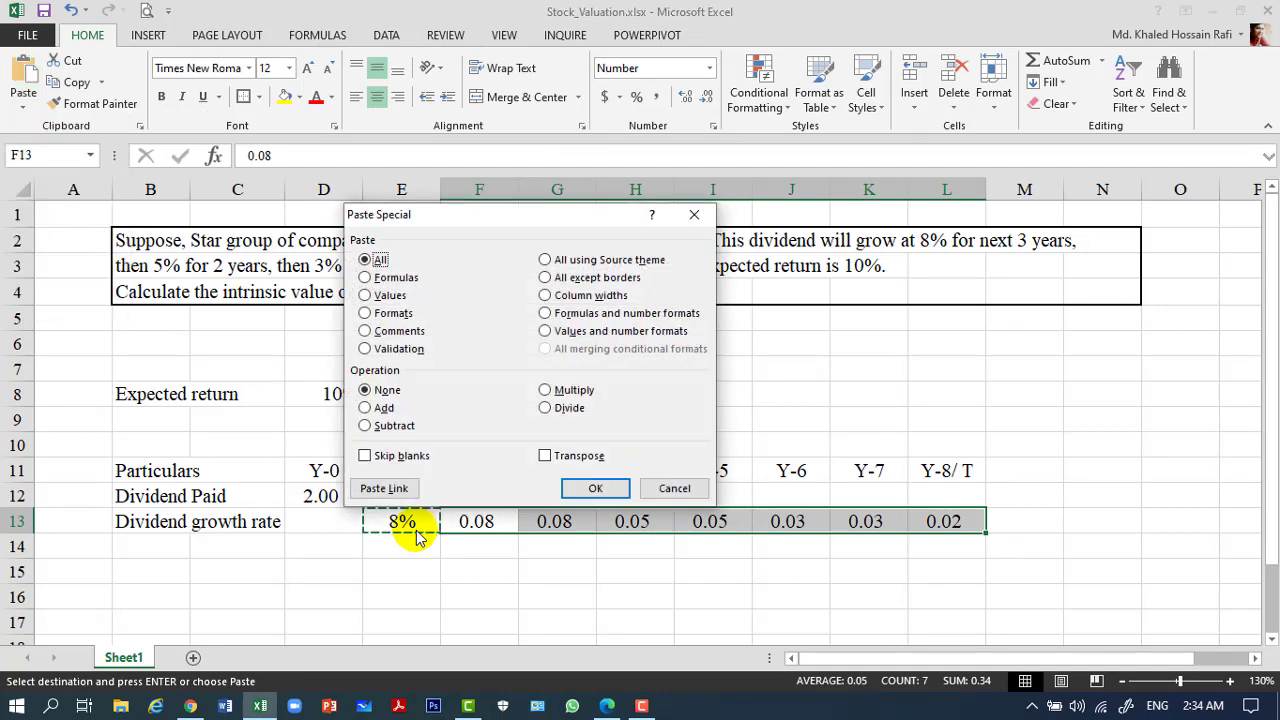
key(t)
key(Return)
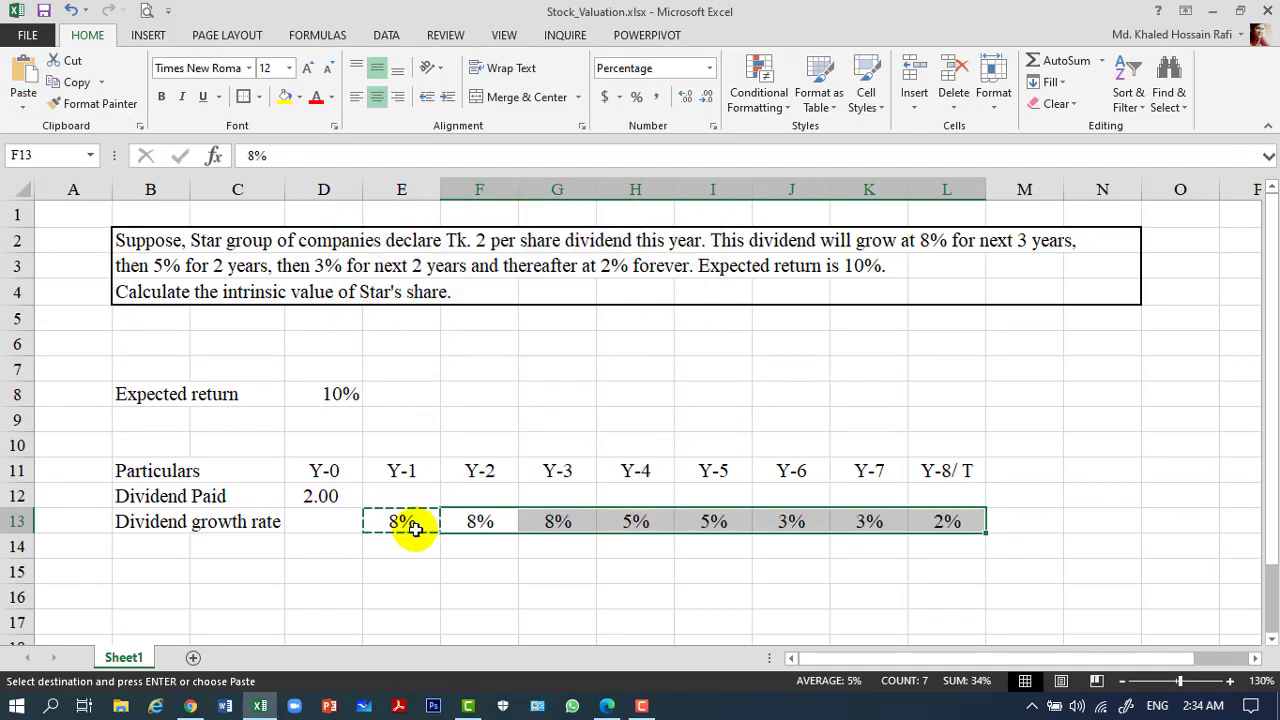
Step: Type the label 'Dividend to be paid' into B14
click(178, 541)
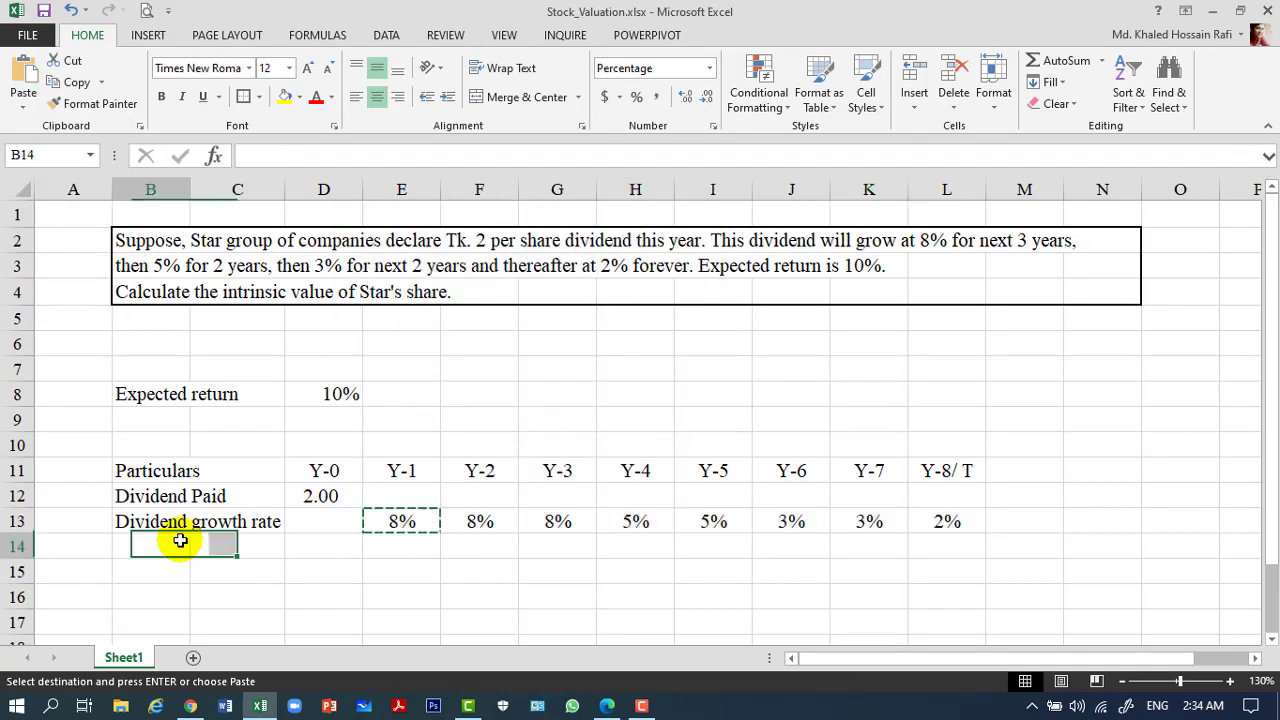
text(Divid)
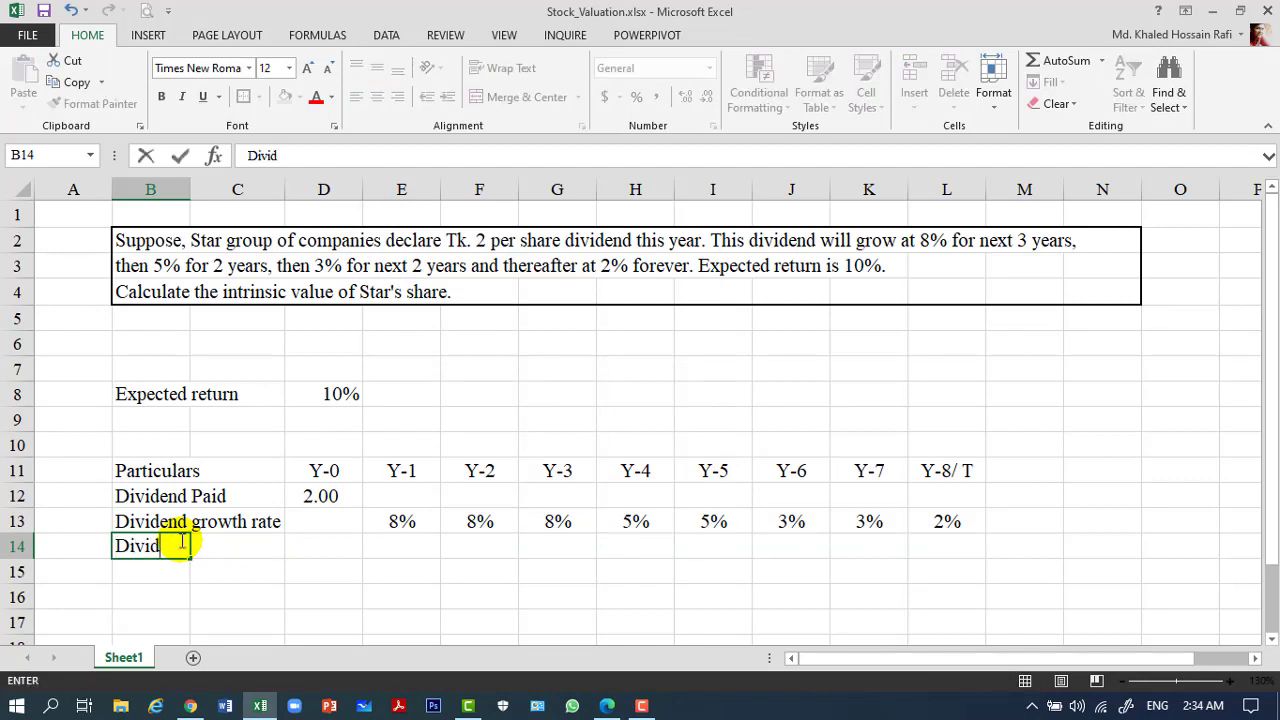
text(end to)
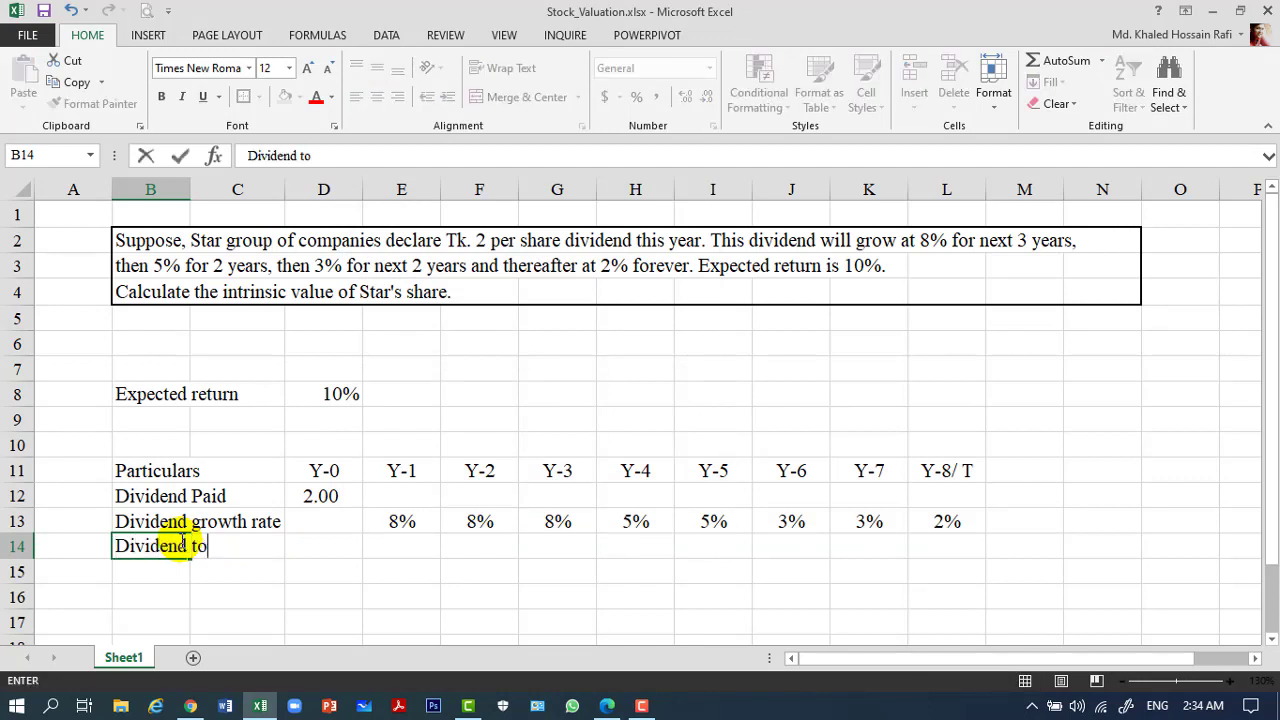
text( be paid)
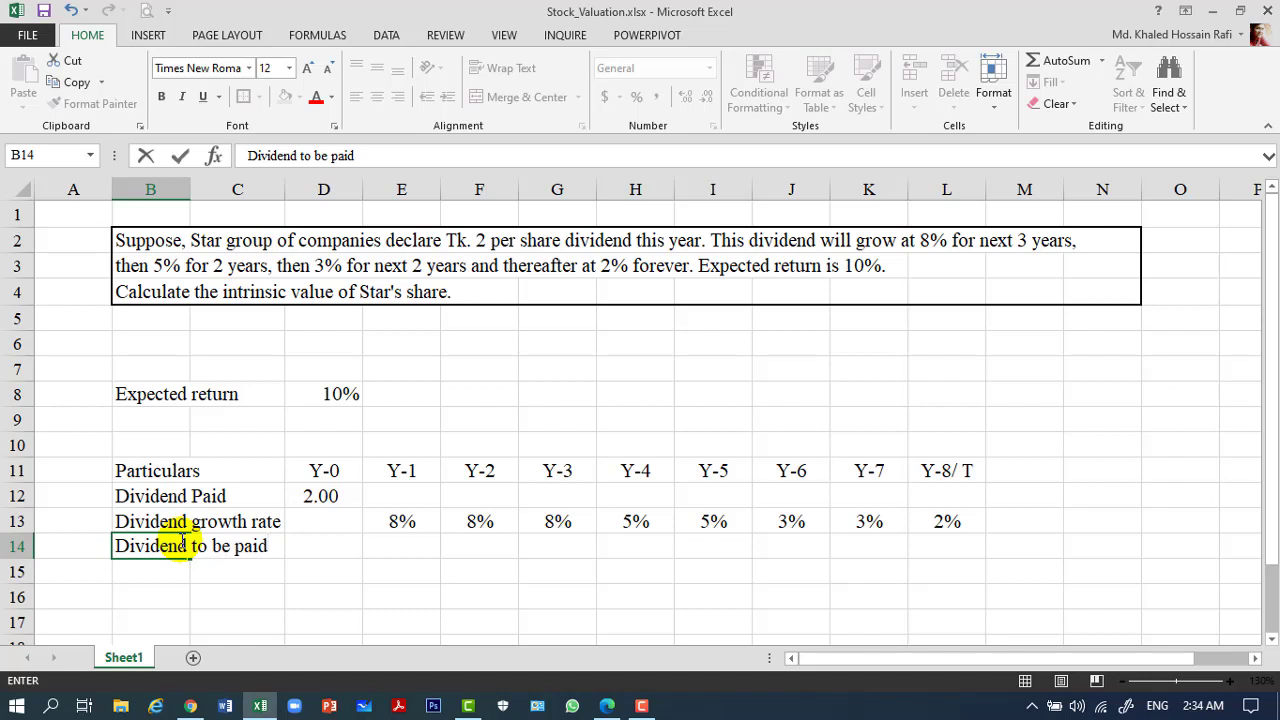
key(Tab)
key(Tab)
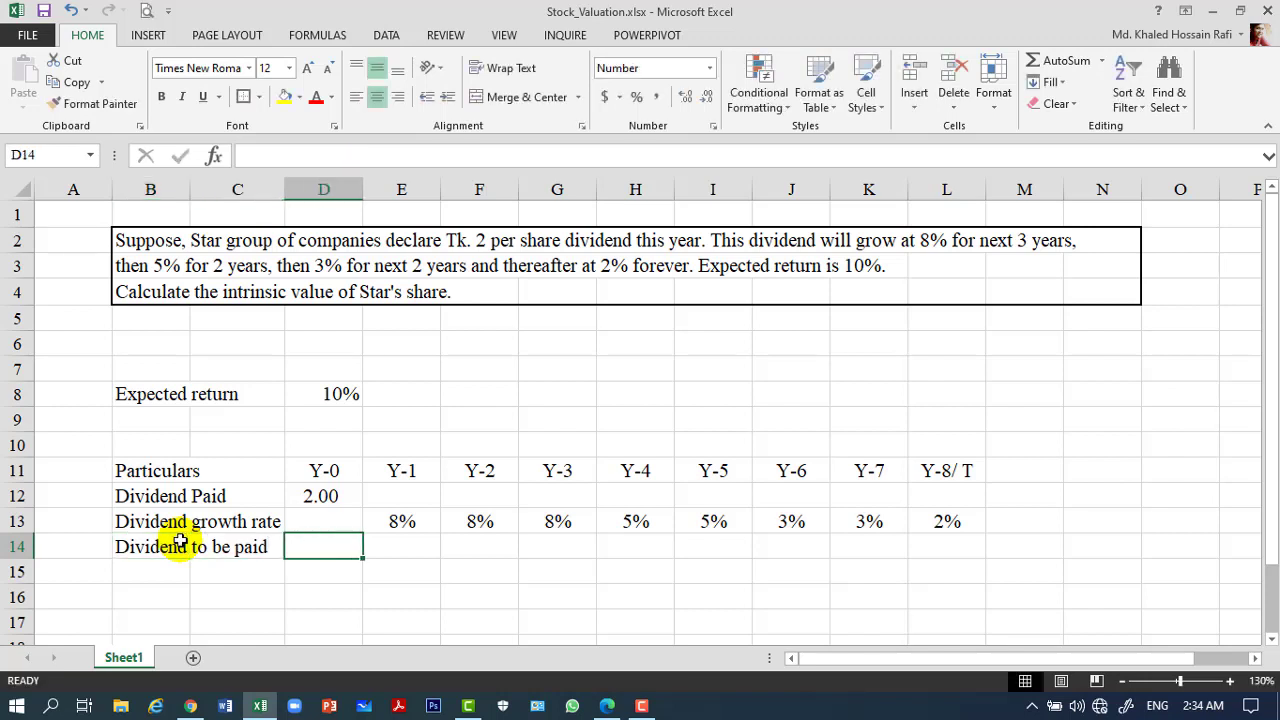
key(Up)
key(Up)
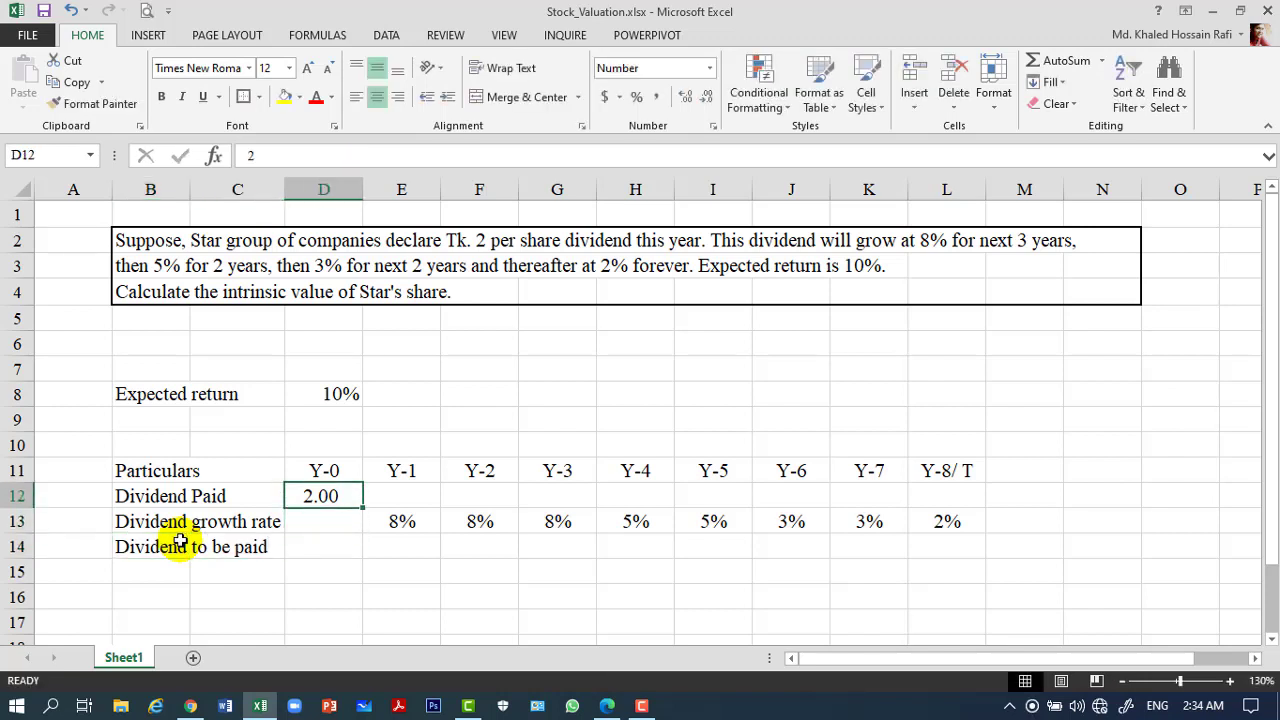
key(Down)
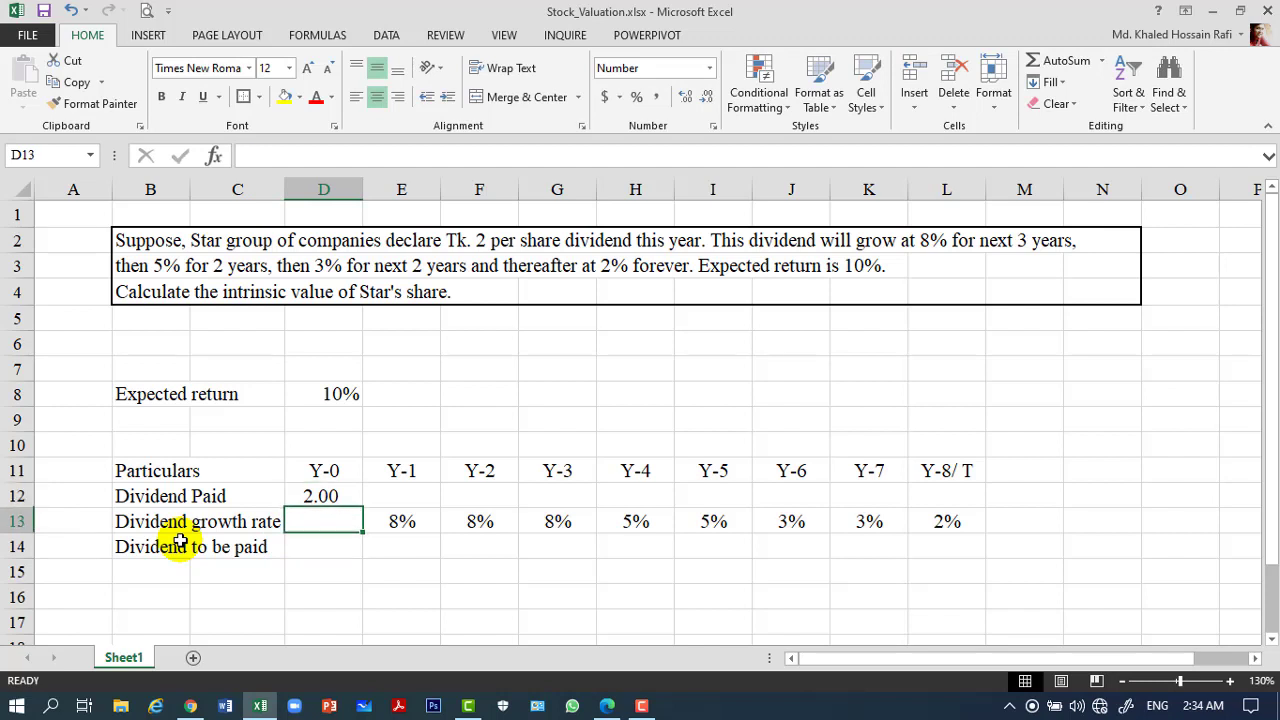
key(Down)
key(Right)
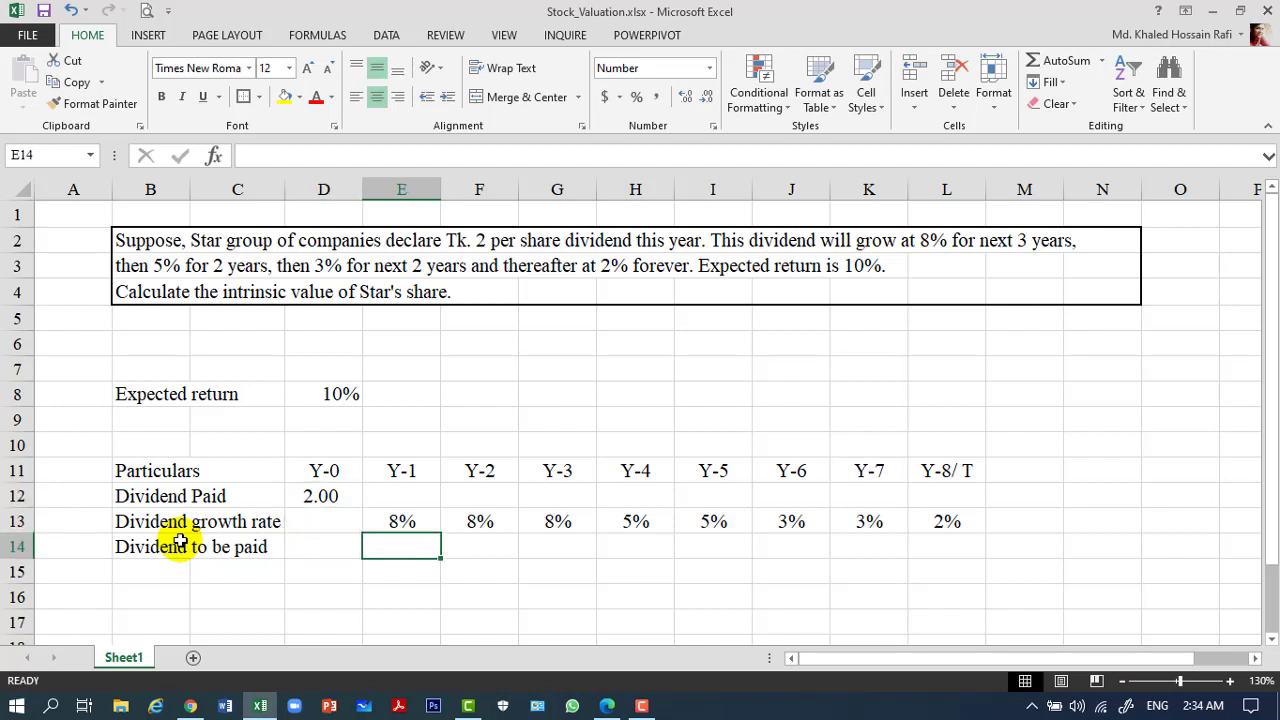
Step: Enter =D12*(1+E13) in E14 so the Y-1 dividend shows 2.16
text(=)
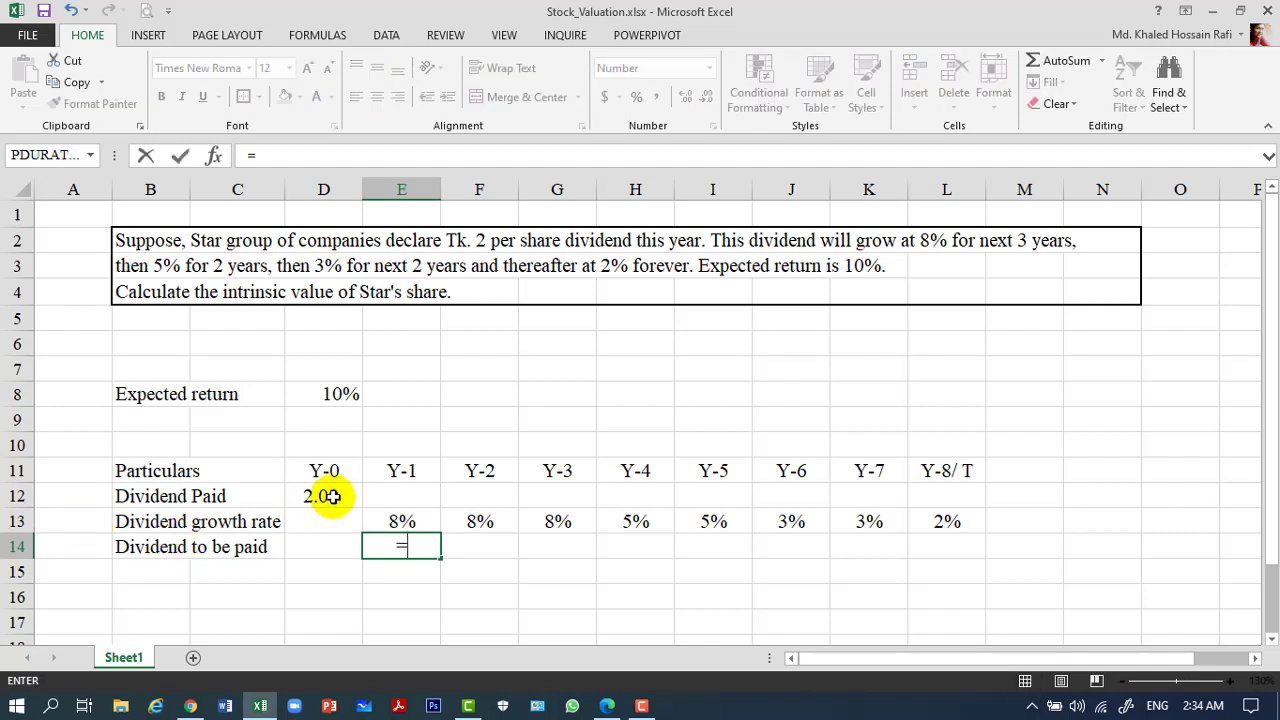
click(333, 496)
text(*)
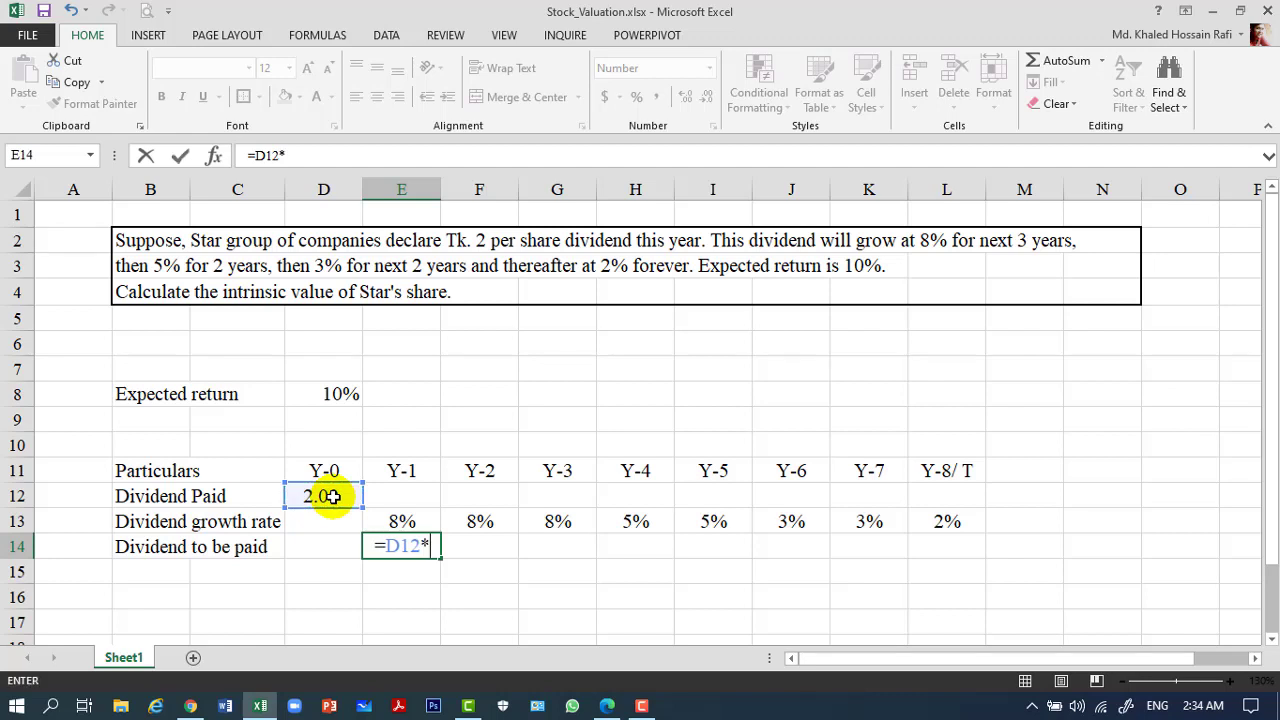
text((1)
text(+)
click(418, 522)
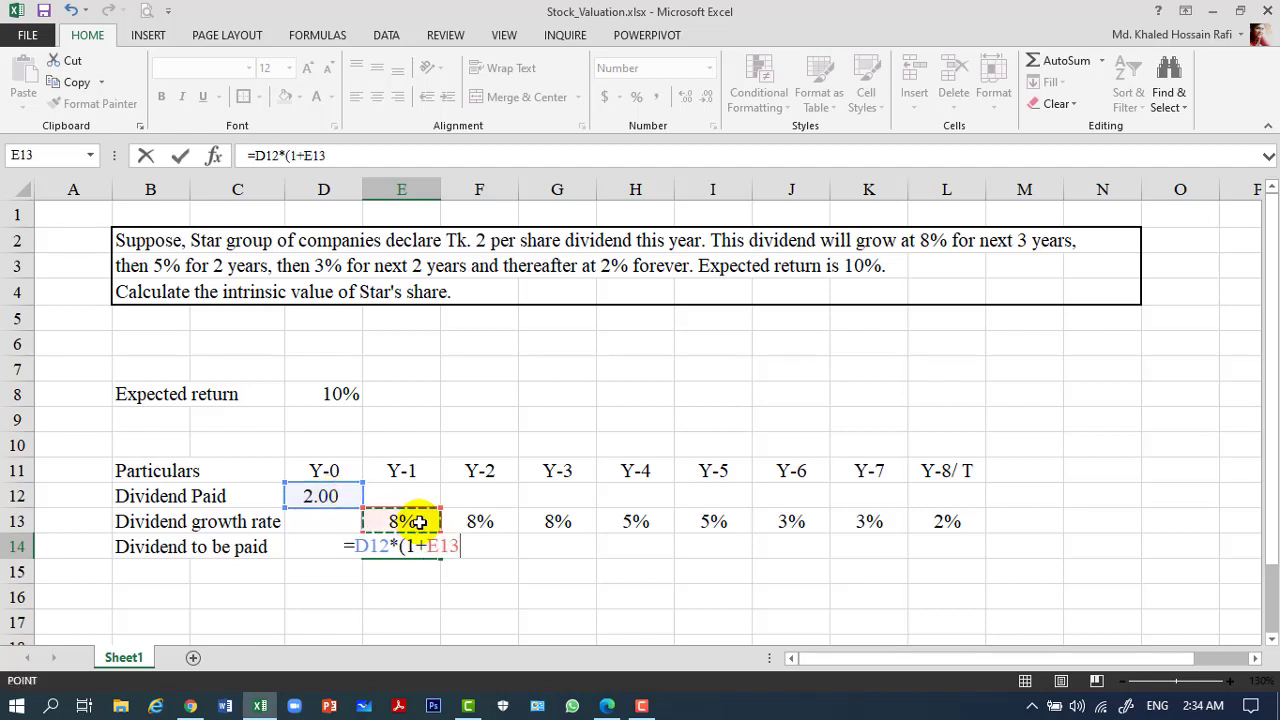
text())
key(Return)
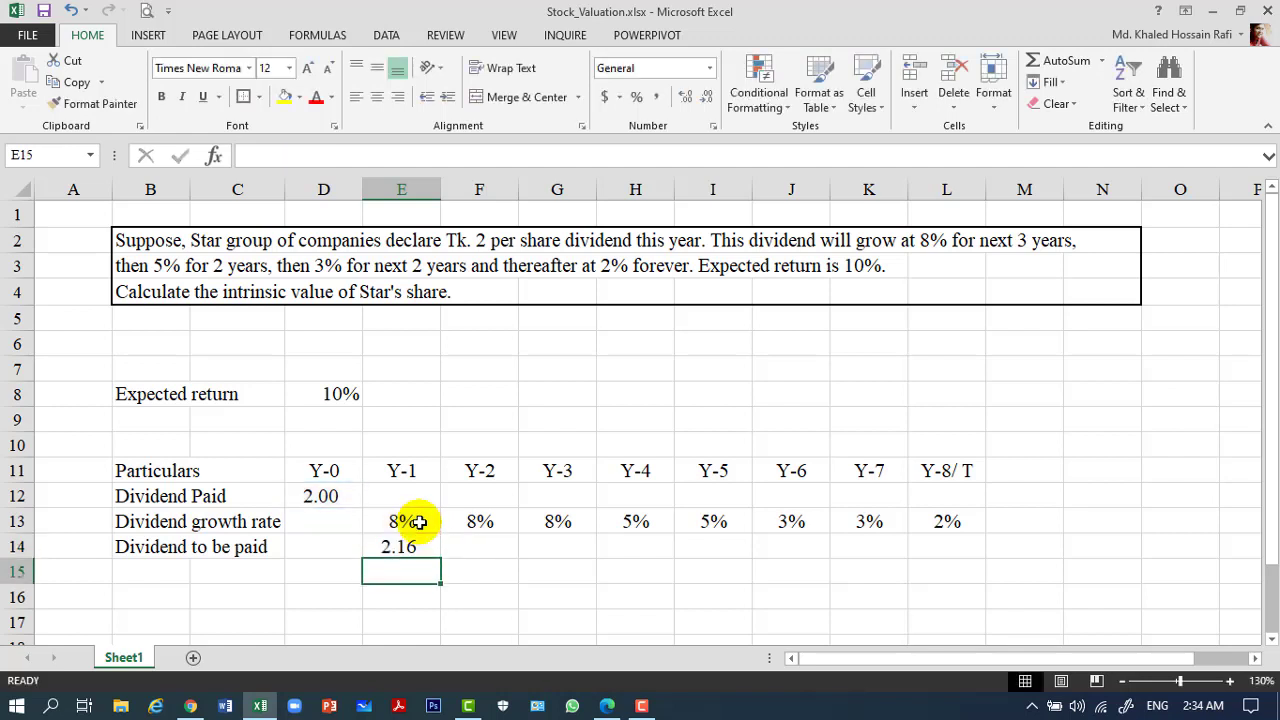
click(412, 549)
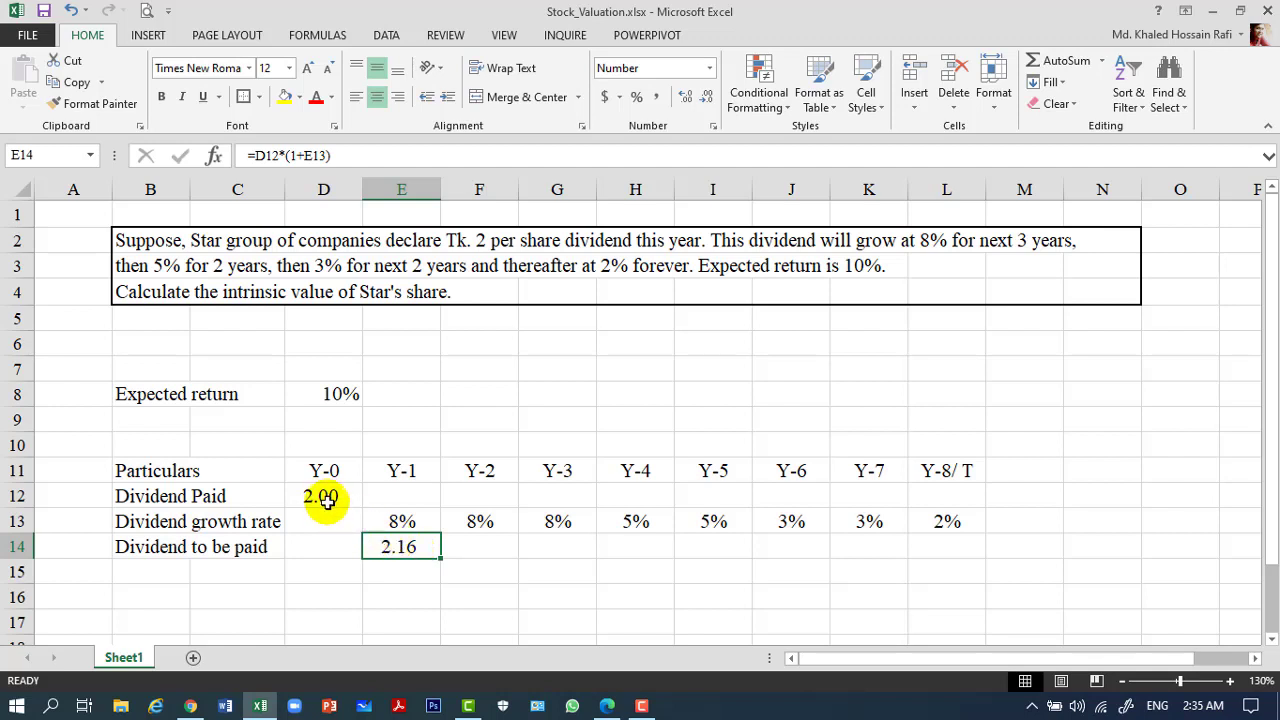
click(327, 503)
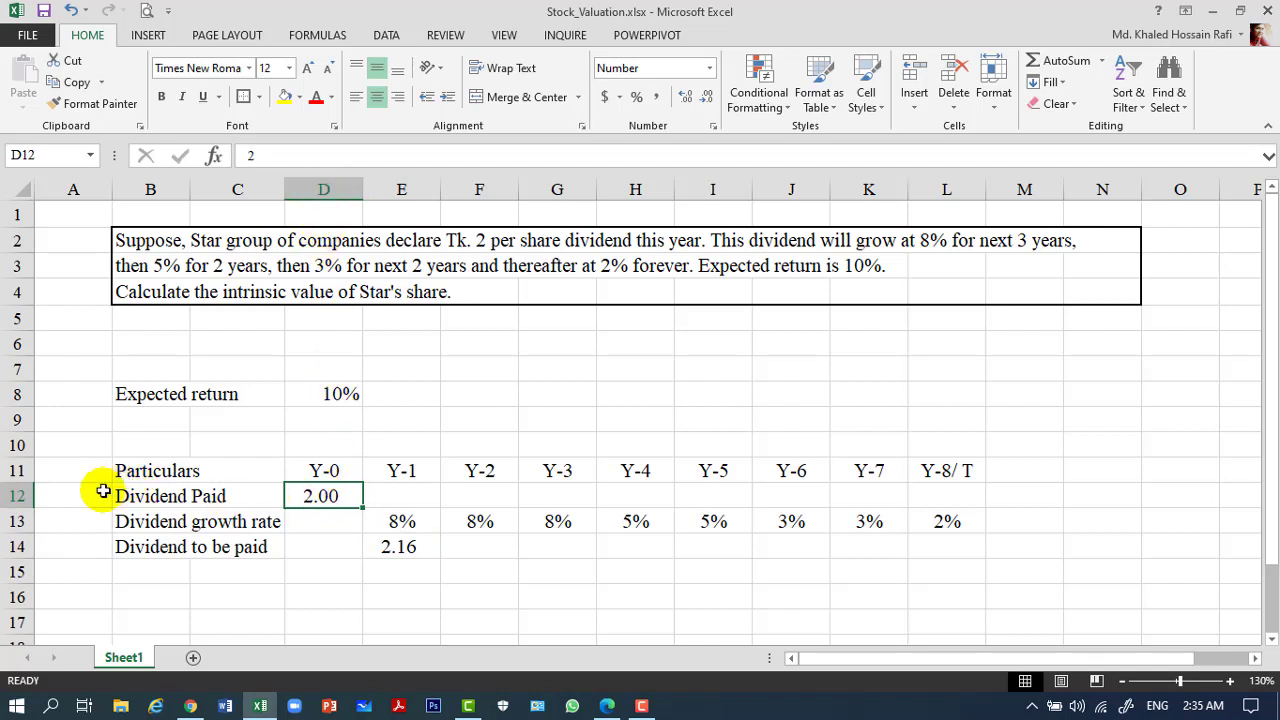
click(409, 549)
double_click(409, 549)
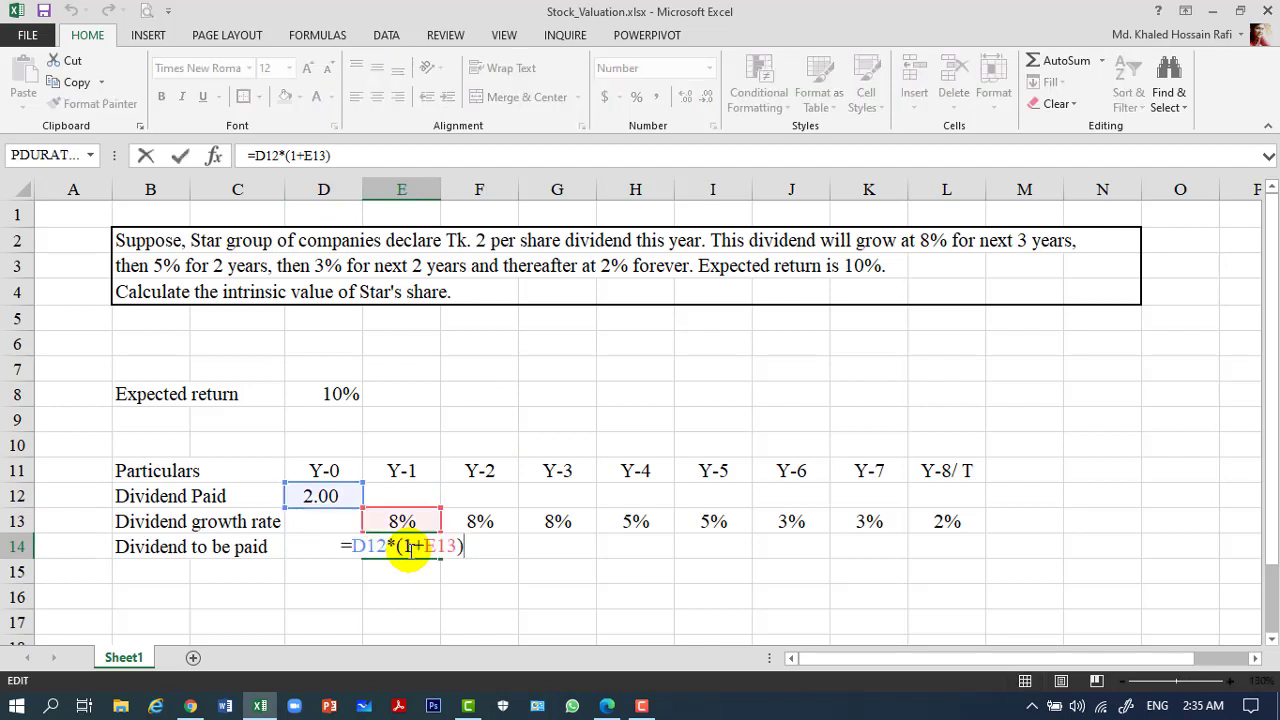
key(Return)
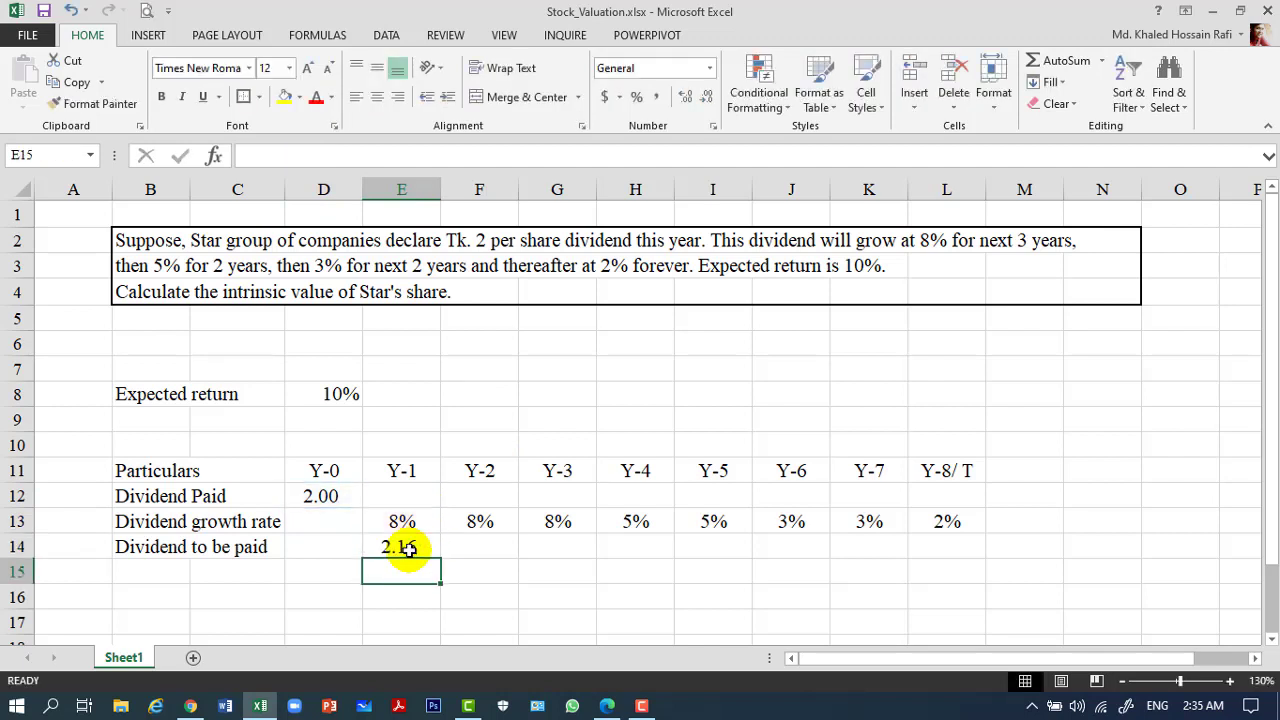
click(404, 497)
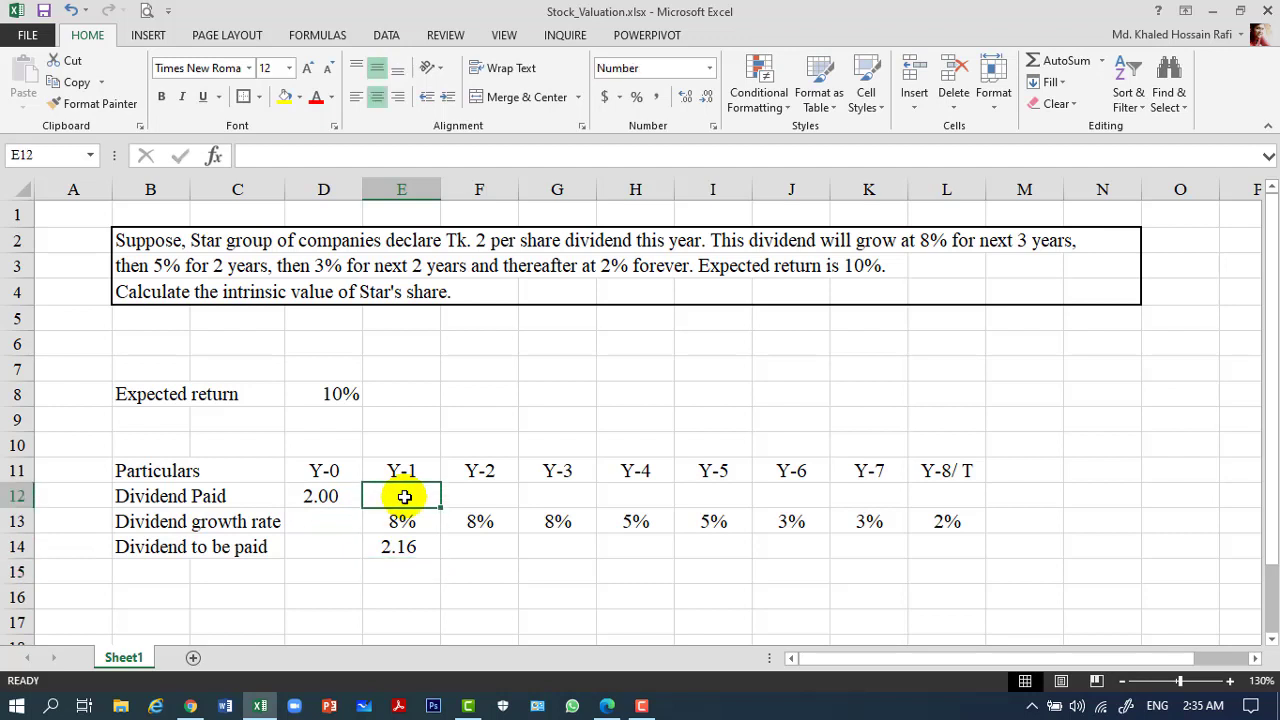
click(329, 494)
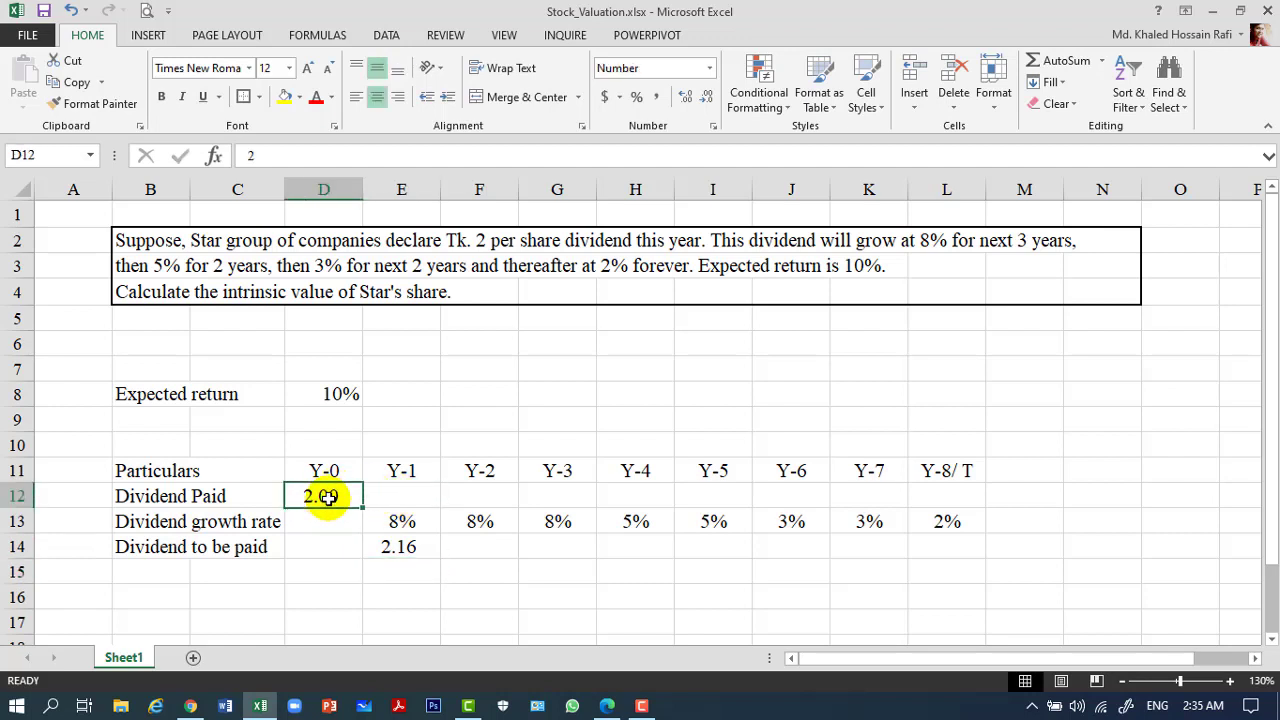
click(399, 493)
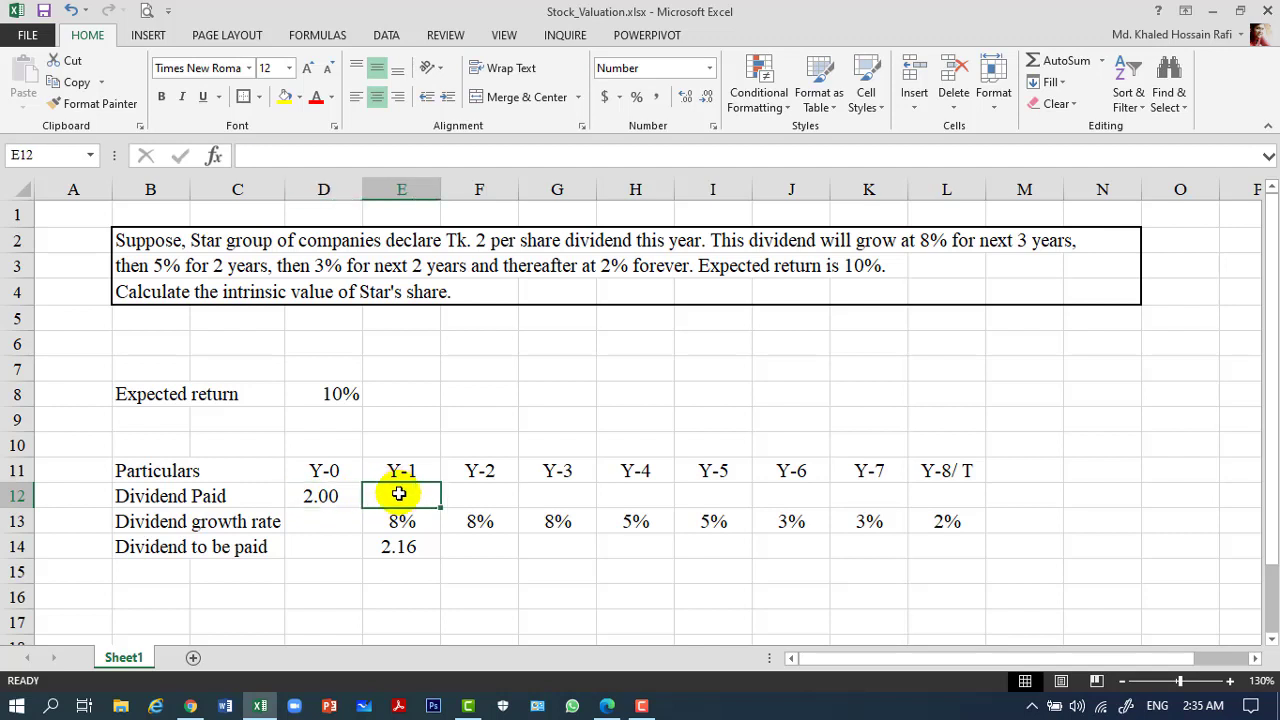
click(408, 548)
click(497, 543)
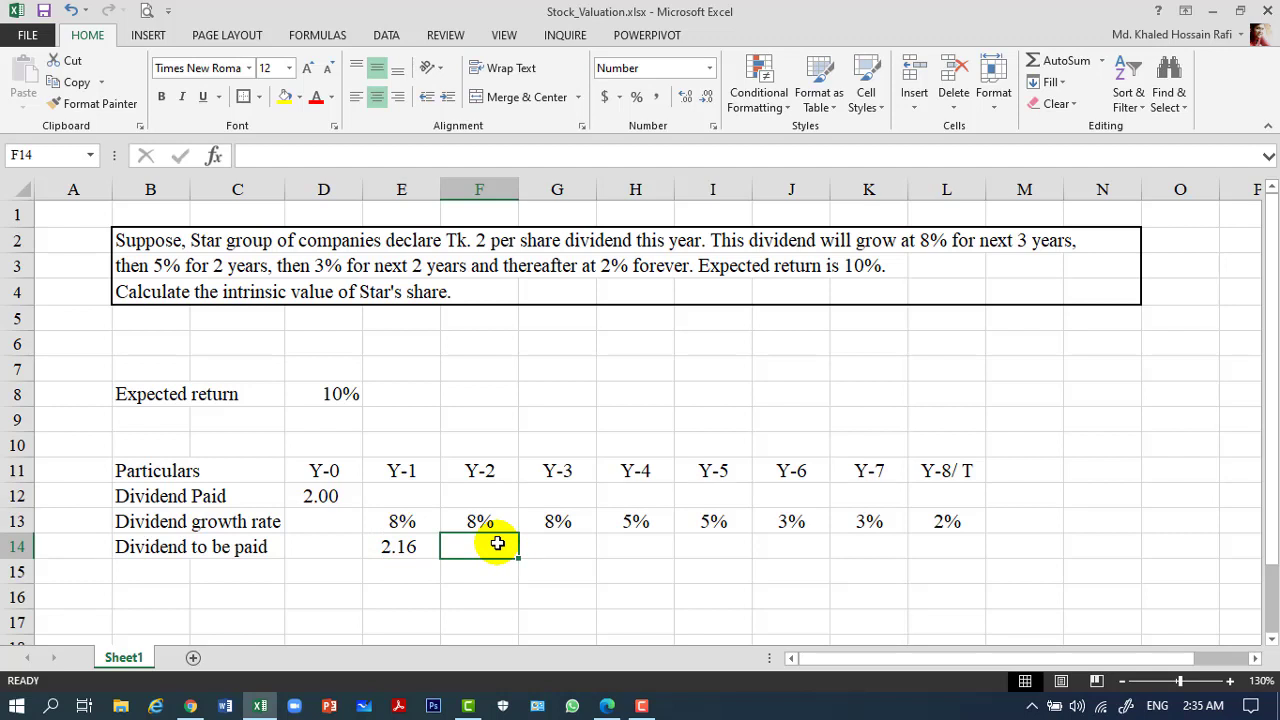
Step: Enter =E14*(1+F13) in F14, giving the Y-2 dividend of 2.33
text(=)
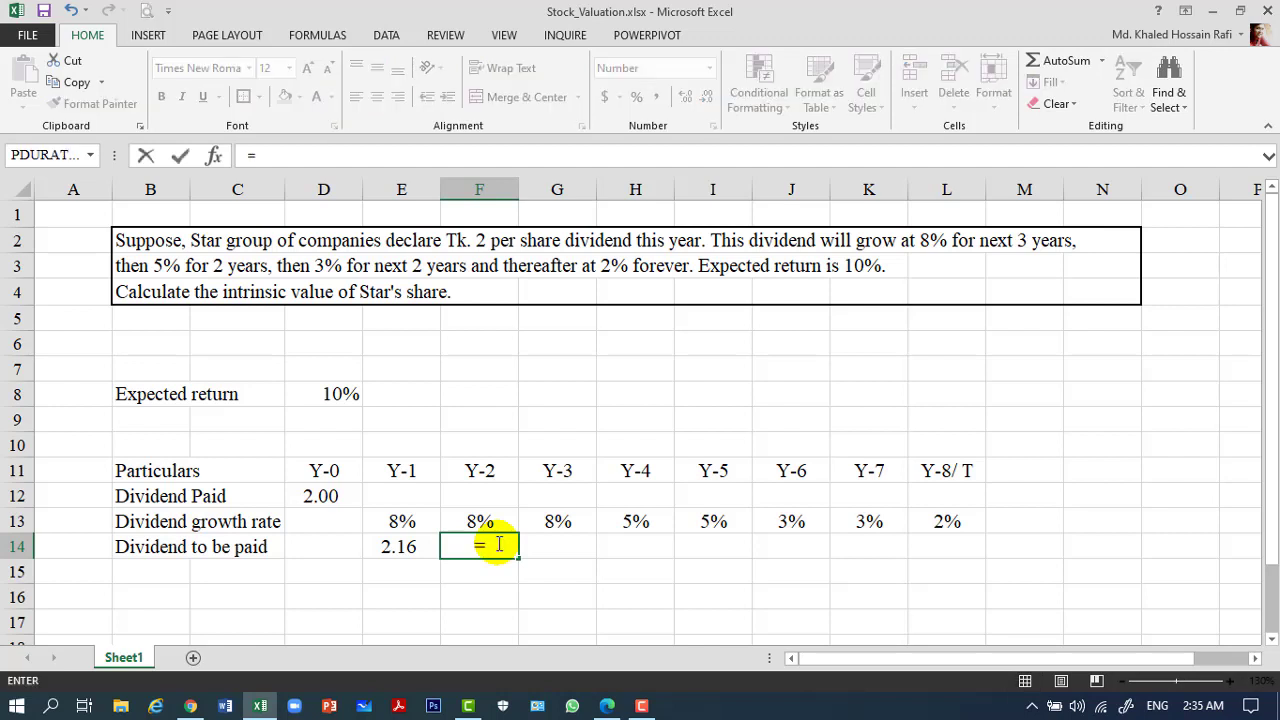
key(Left)
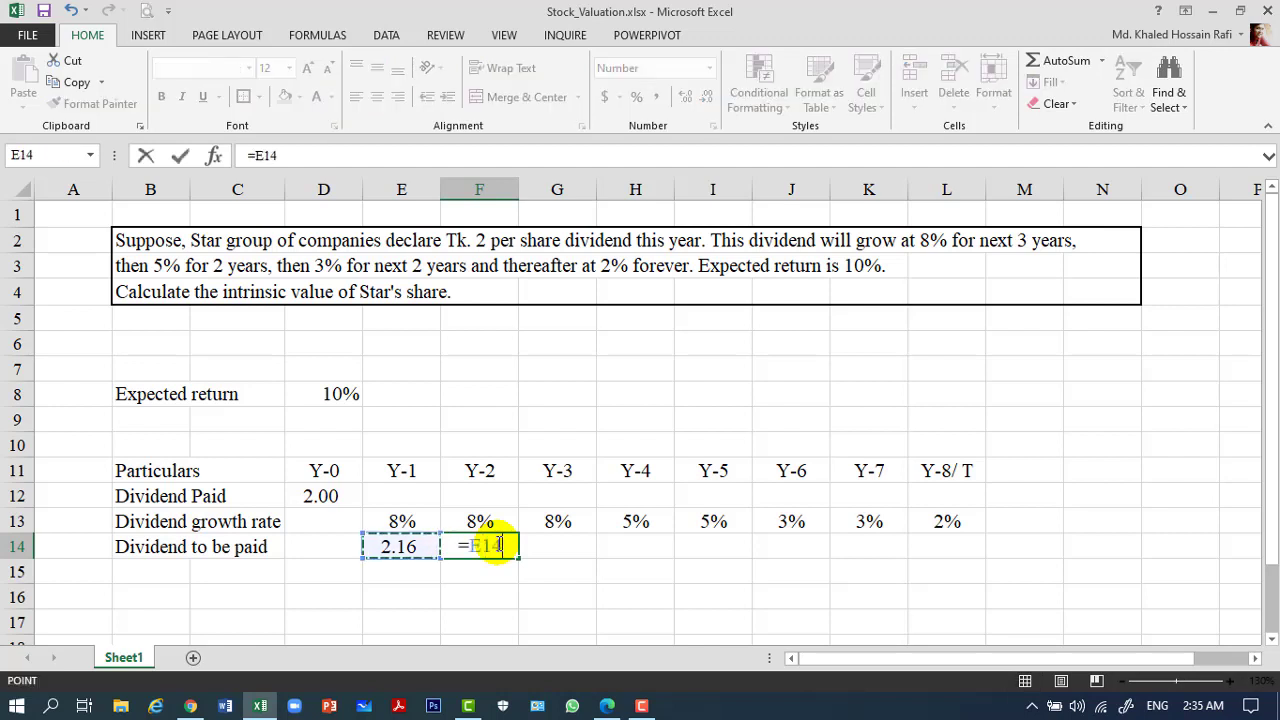
text(*(1+)
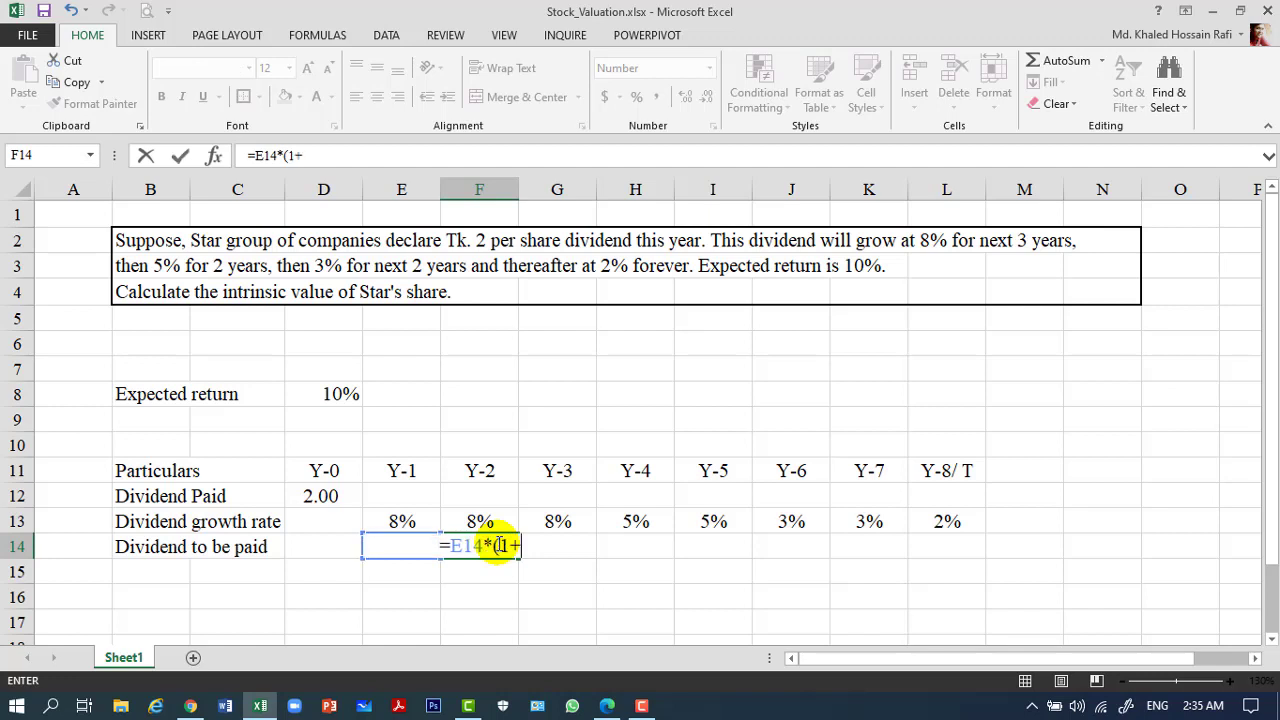
click(489, 520)
text())
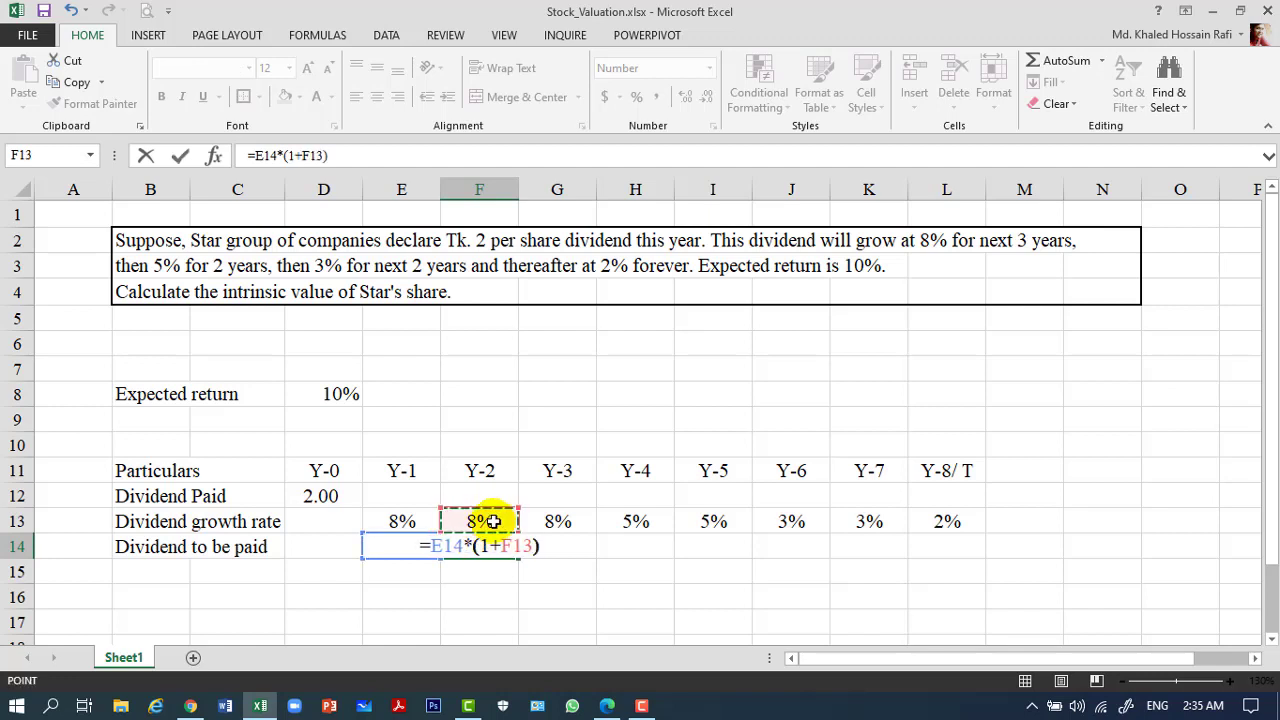
key(Return)
Step: Fill the F14 formula right through L14 with Ctrl+R, ending at 3.01
click(491, 548)
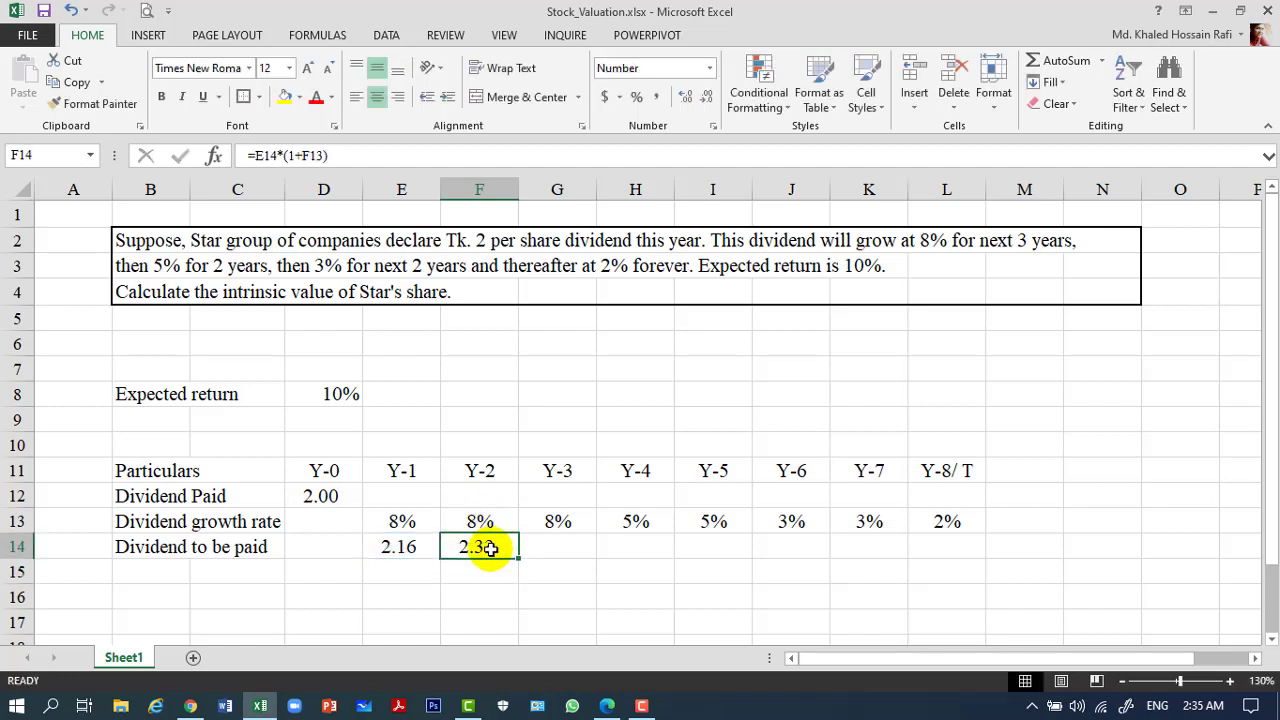
key(shift+Right)
key(shift+Right)
key(shift+Right)
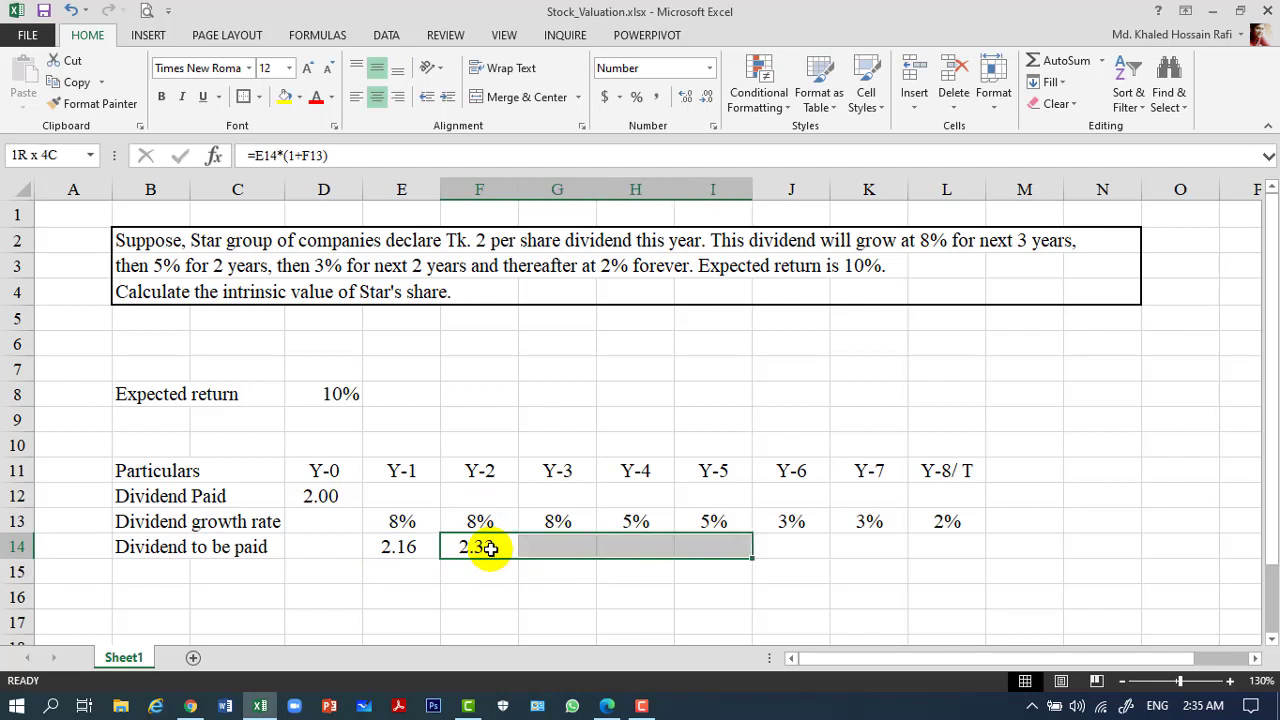
key(shift+Right)
key(shift+Right)
key(shift+Right)
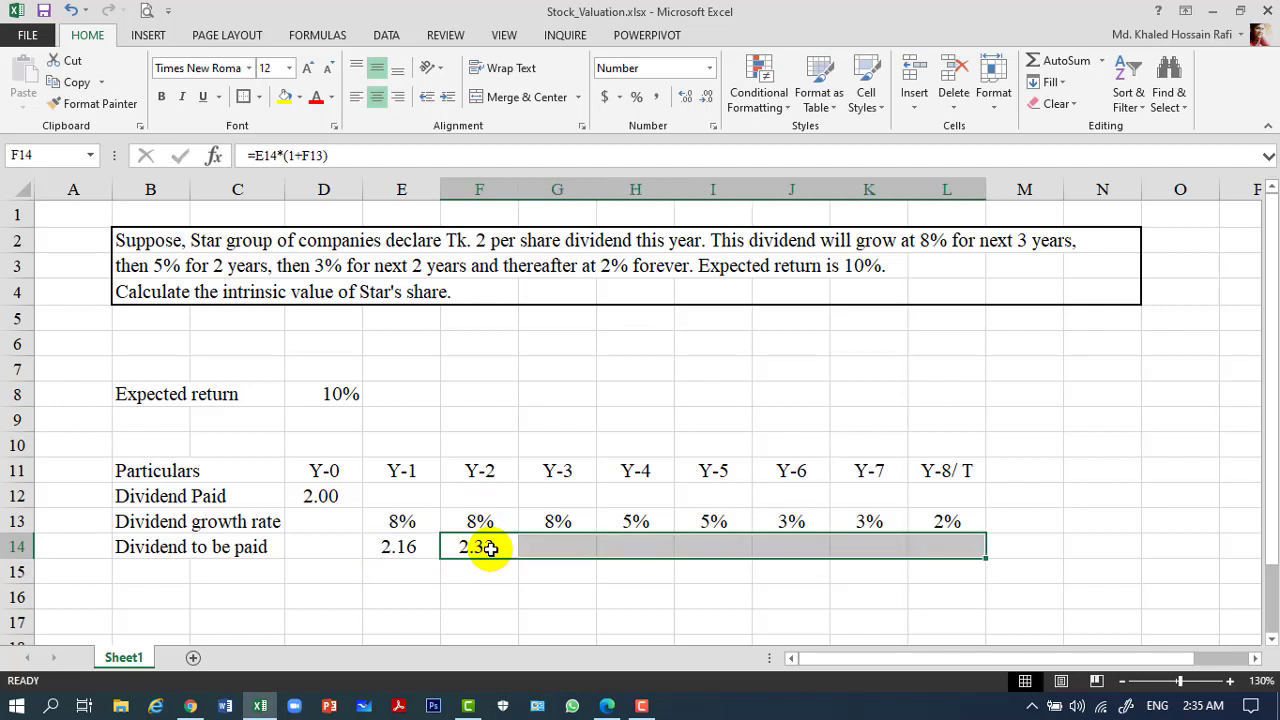
key(ctrl+r)
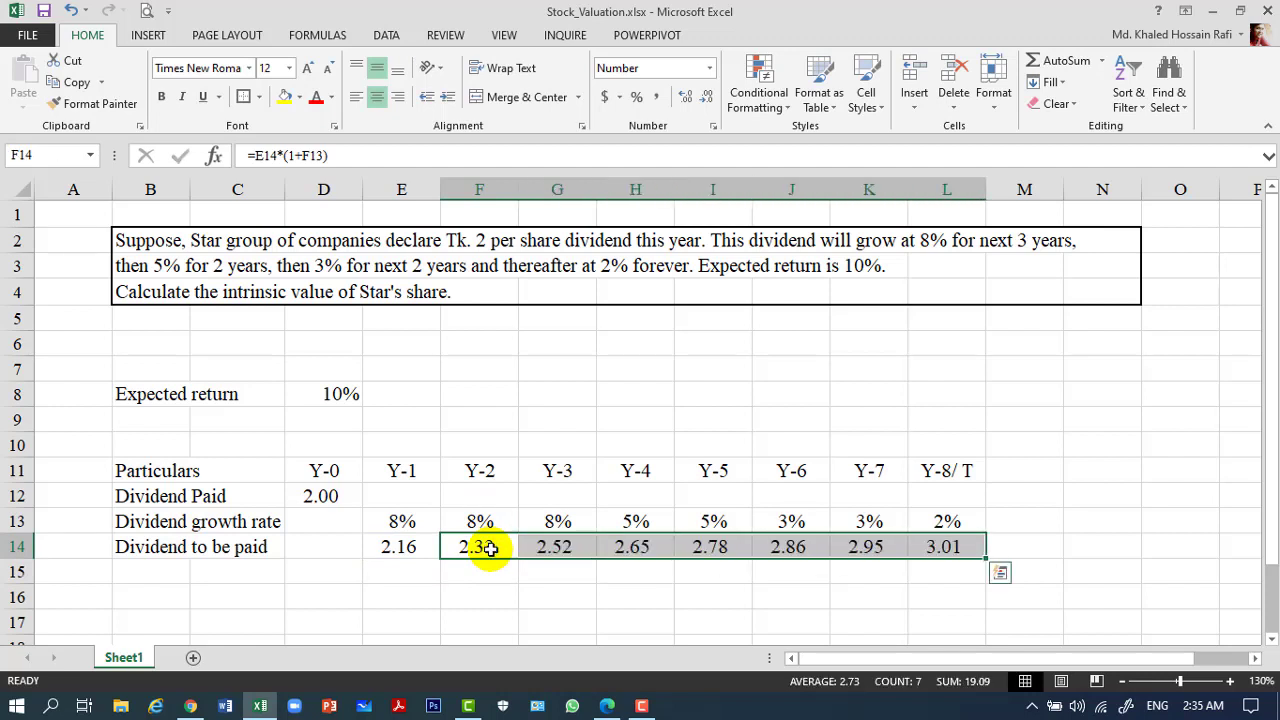
click(491, 548)
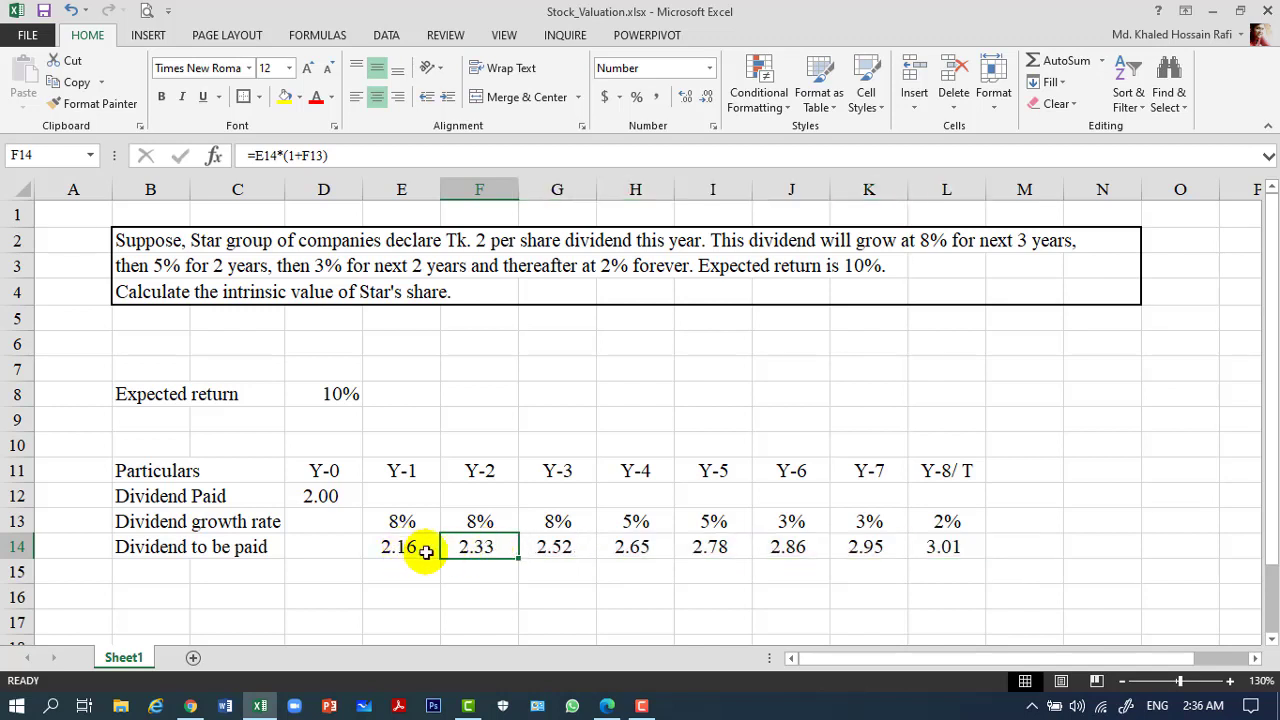
Step: Review the Y-2 dividend formula in F14 without changing it
key(F2)
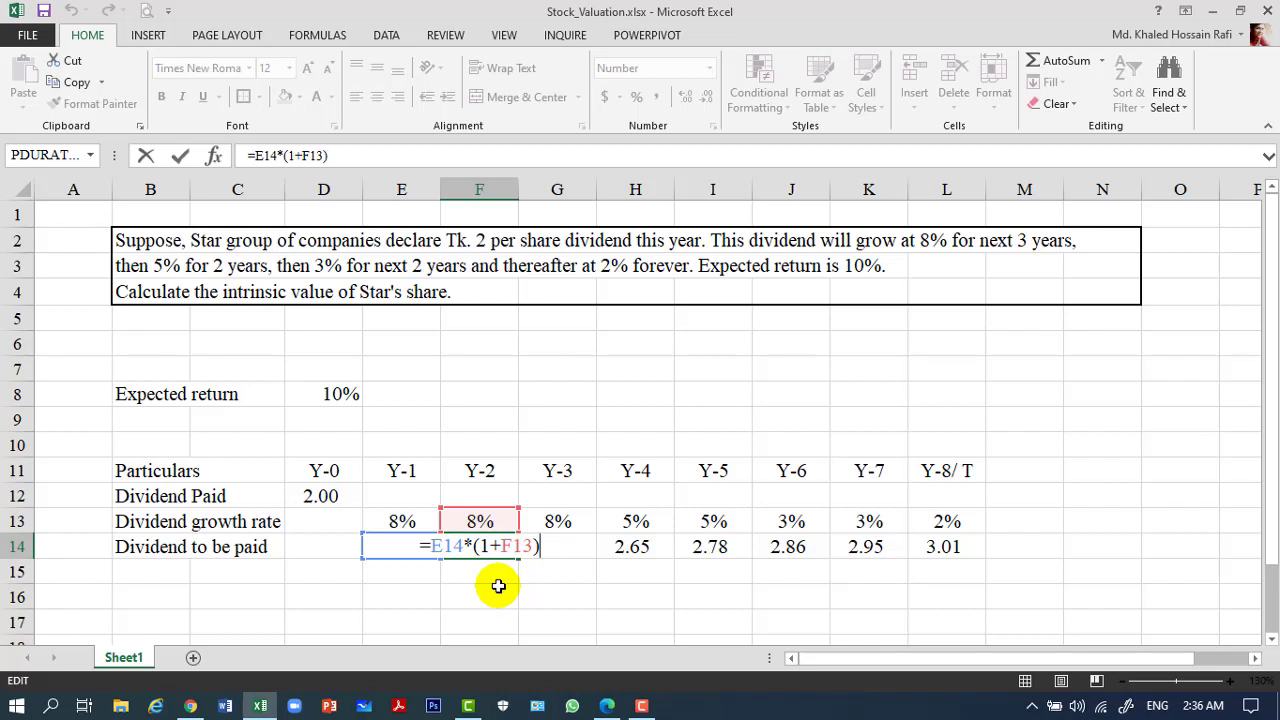
key(Return)
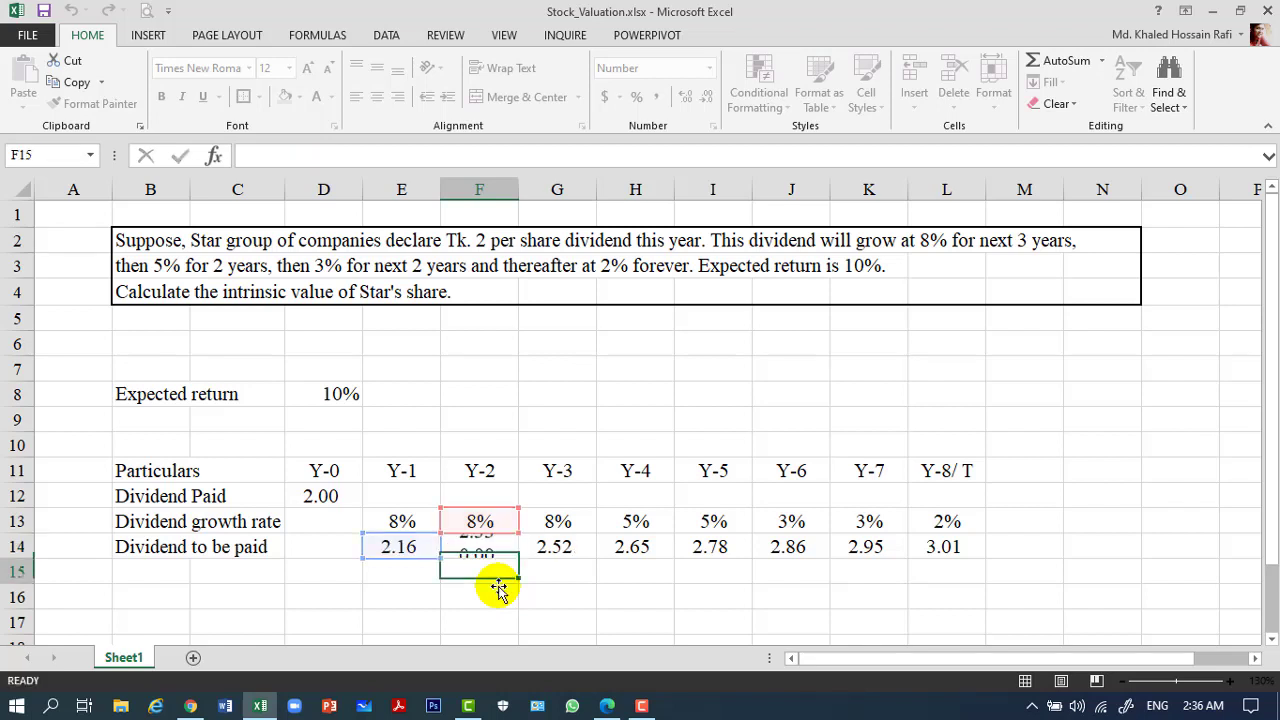
key(Up)
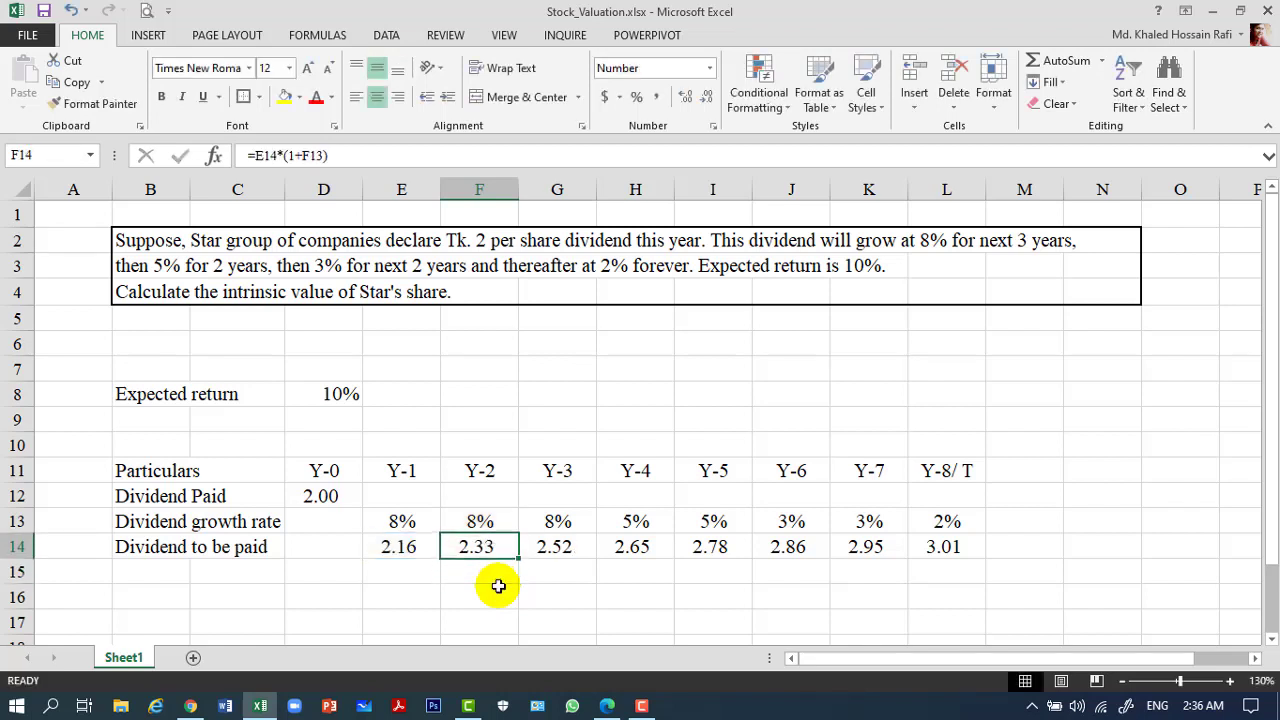
key(Right)
key(Left)
click(386, 154)
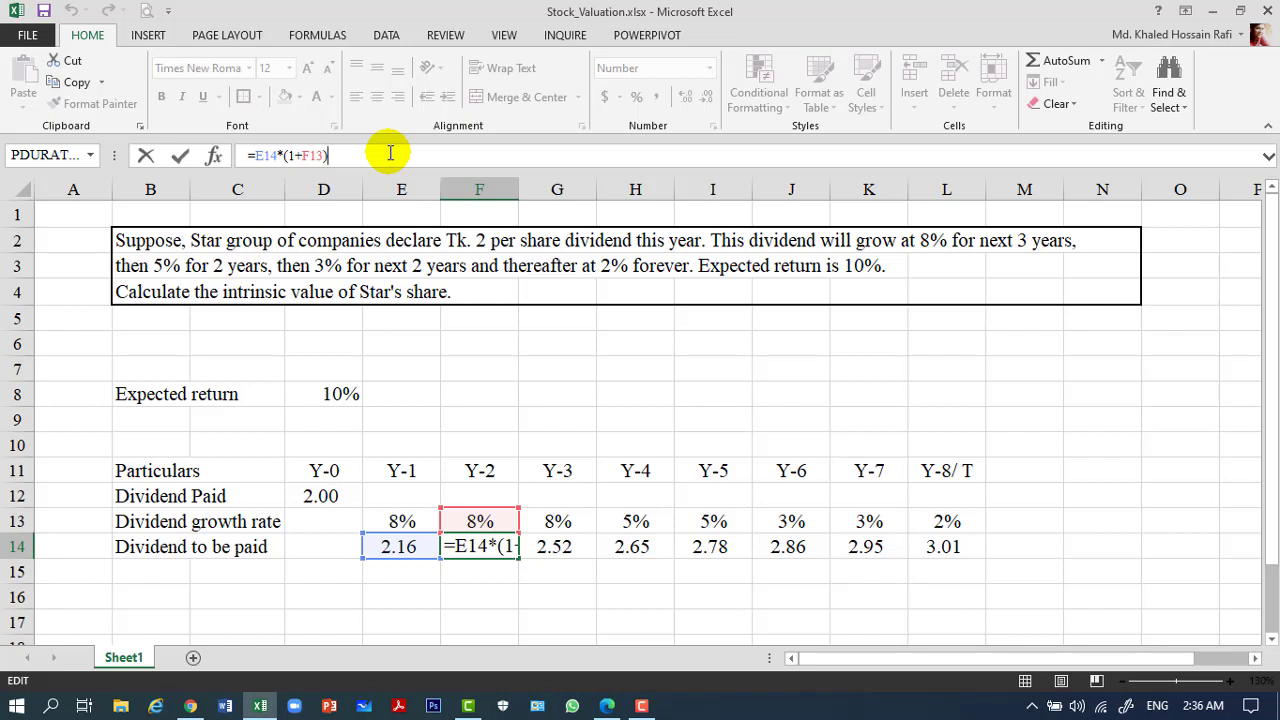
key(Return)
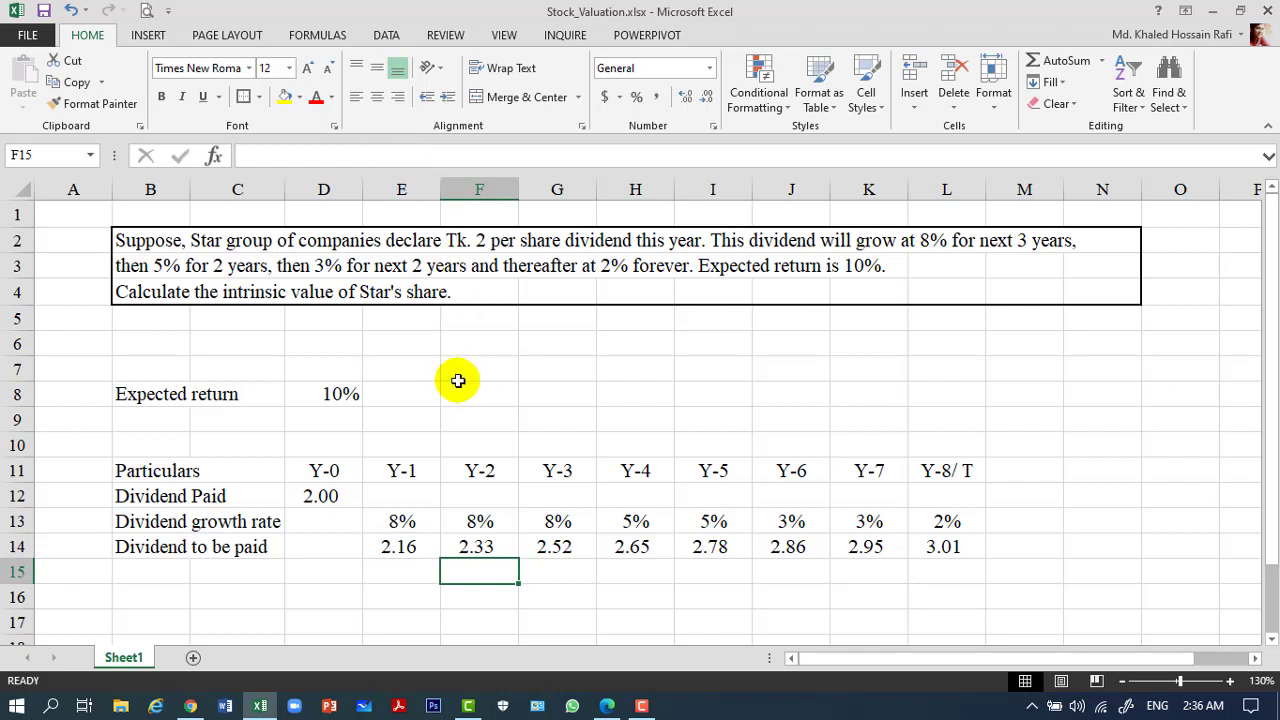
Step: Check the G14 and H14 dividend formulas, giving 2.52 and 2.65
click(566, 548)
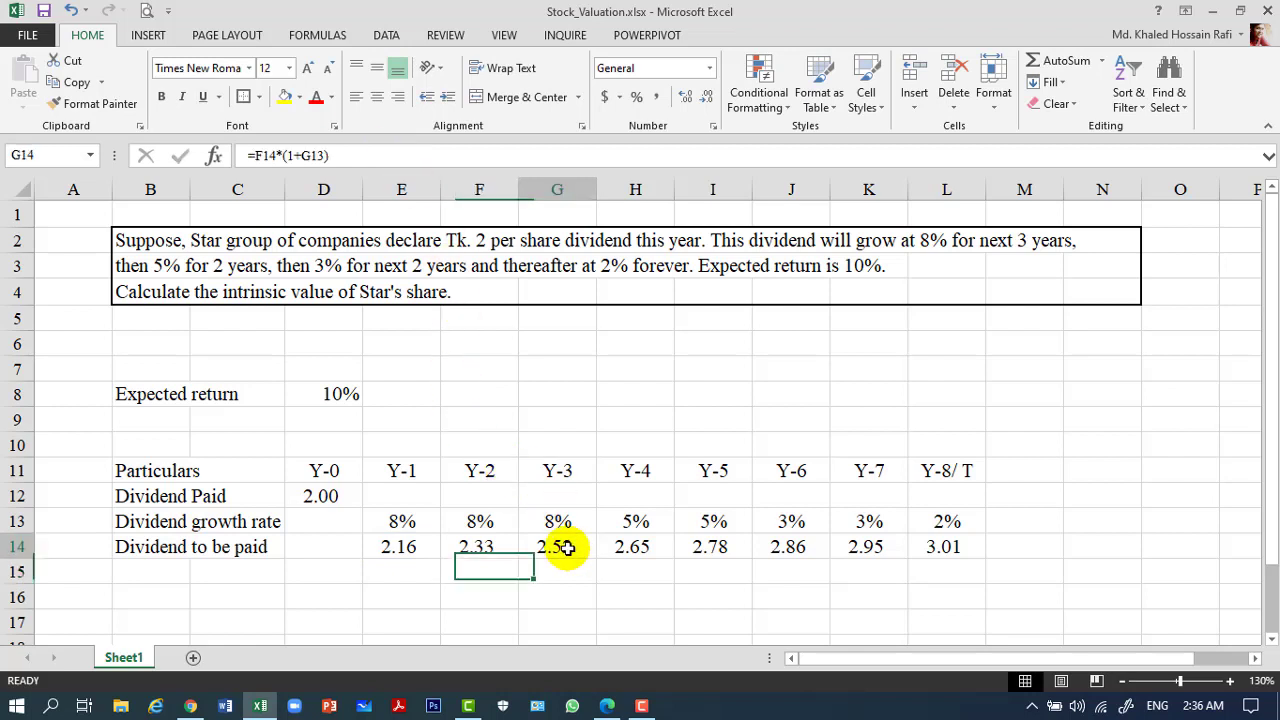
click(492, 547)
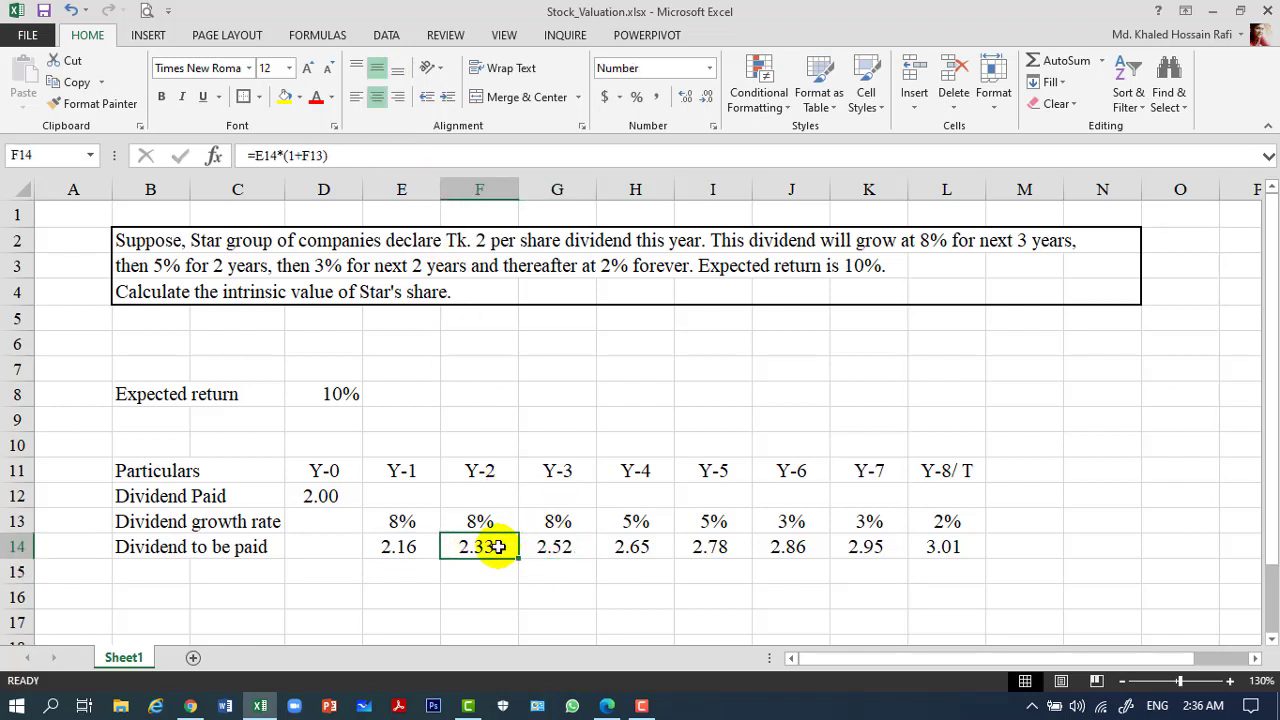
click(558, 547)
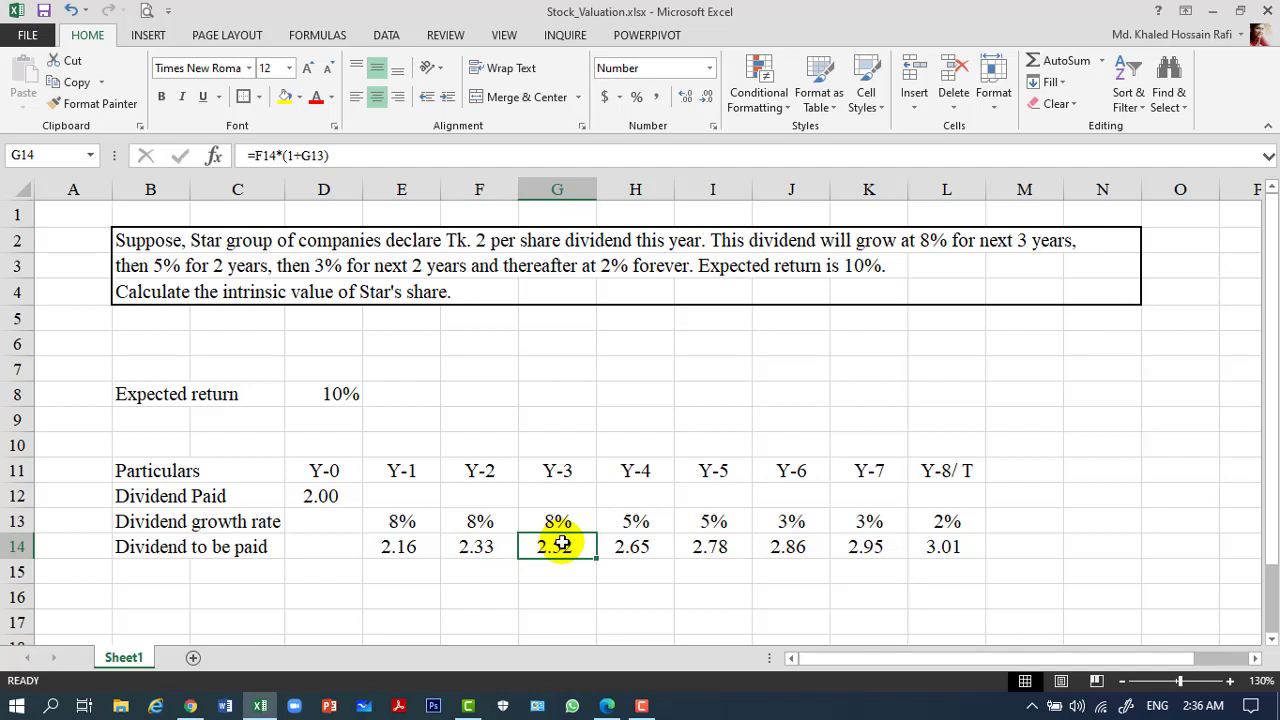
click(346, 152)
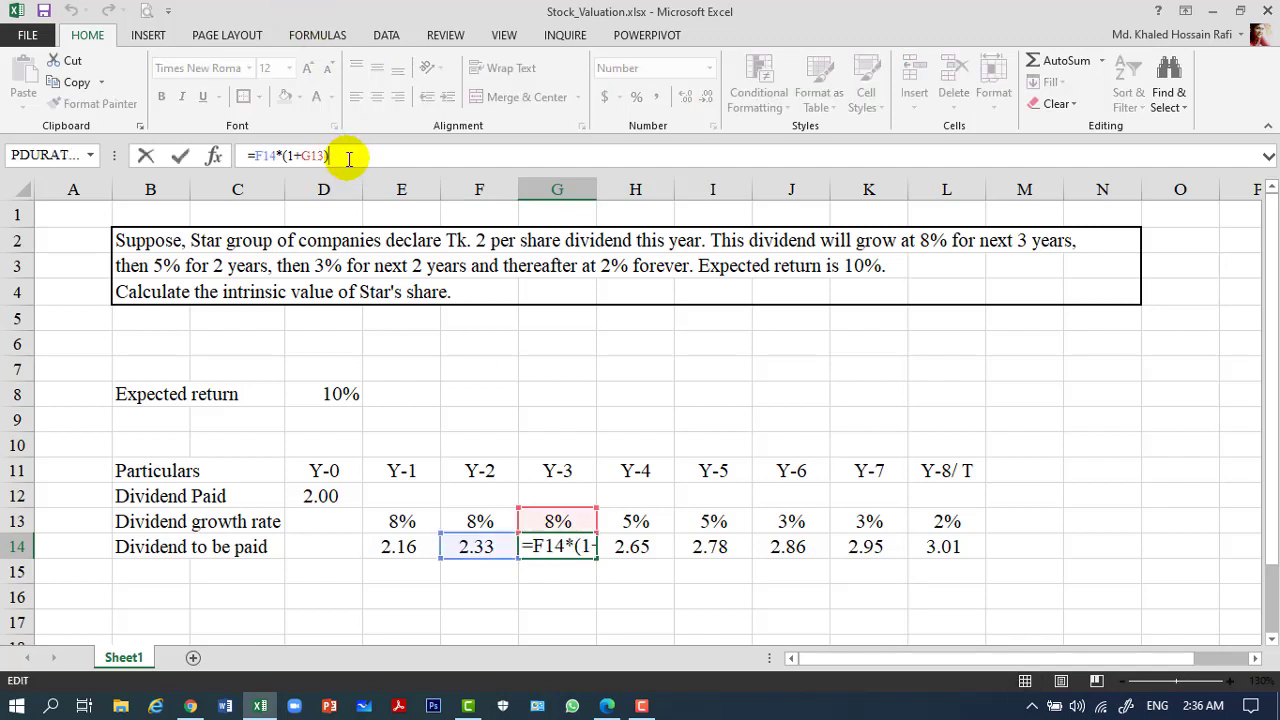
key(Return)
key(Up)
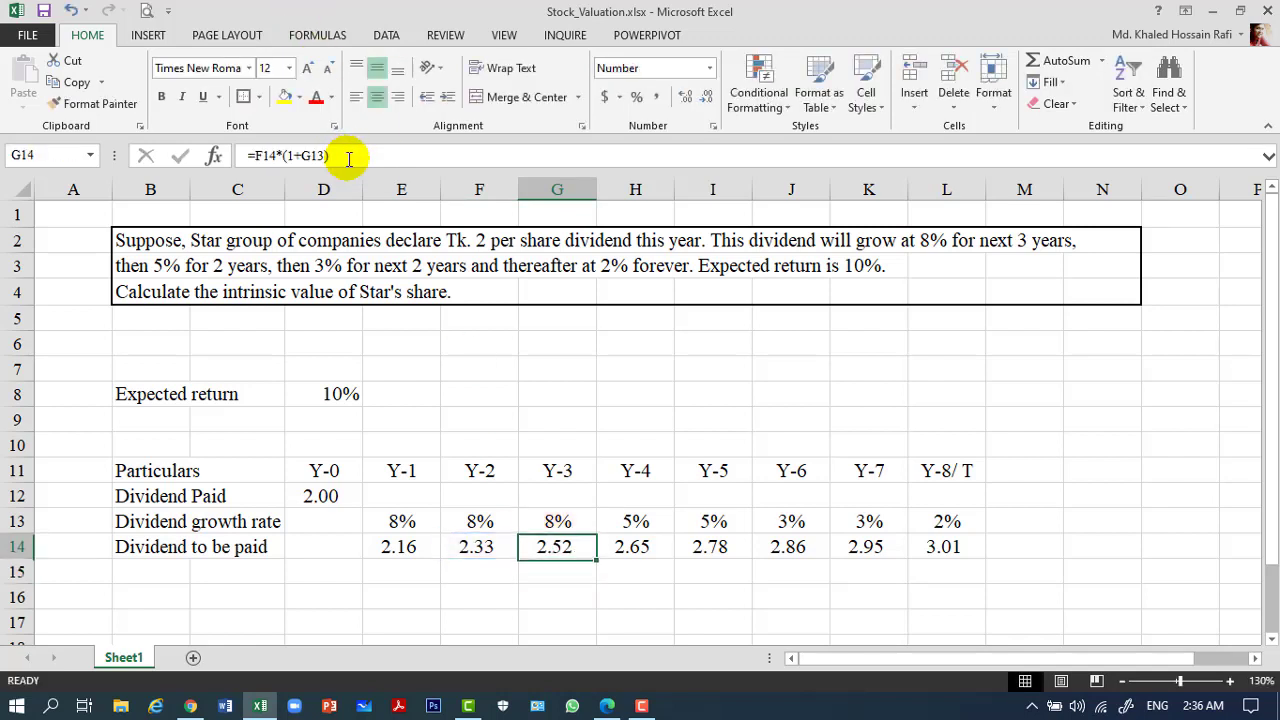
key(Right)
click(348, 158)
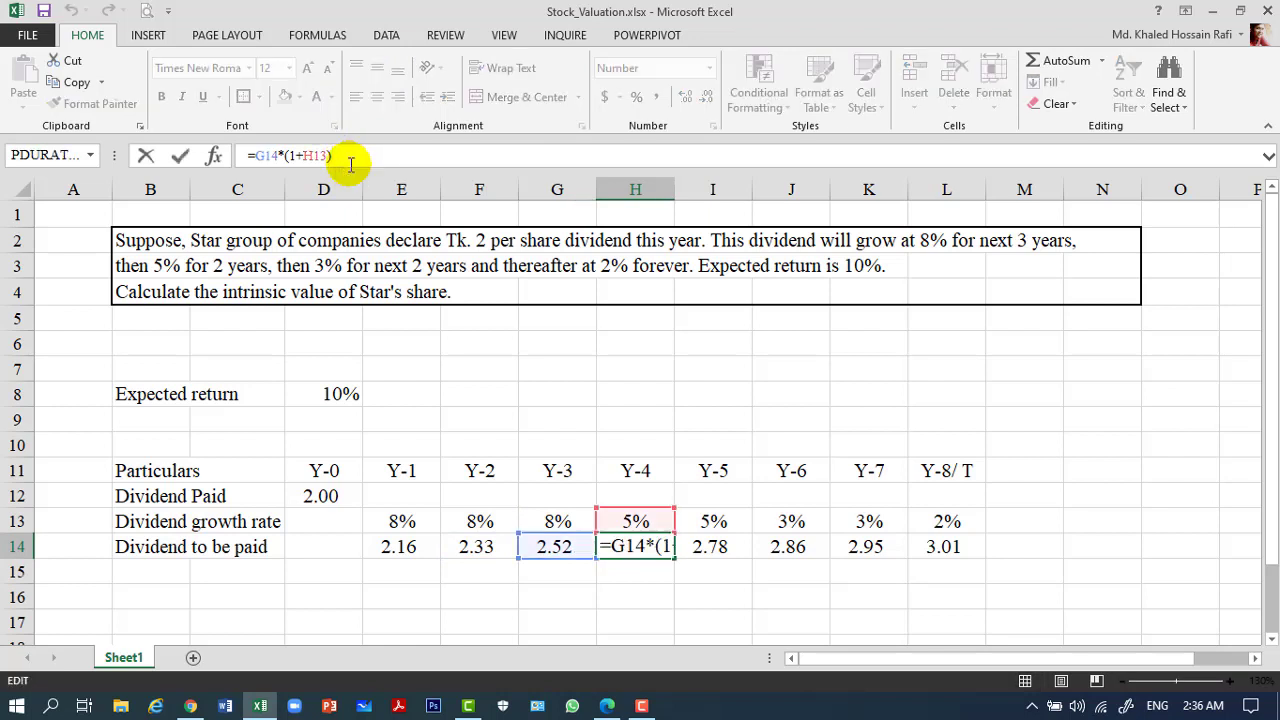
key(Return)
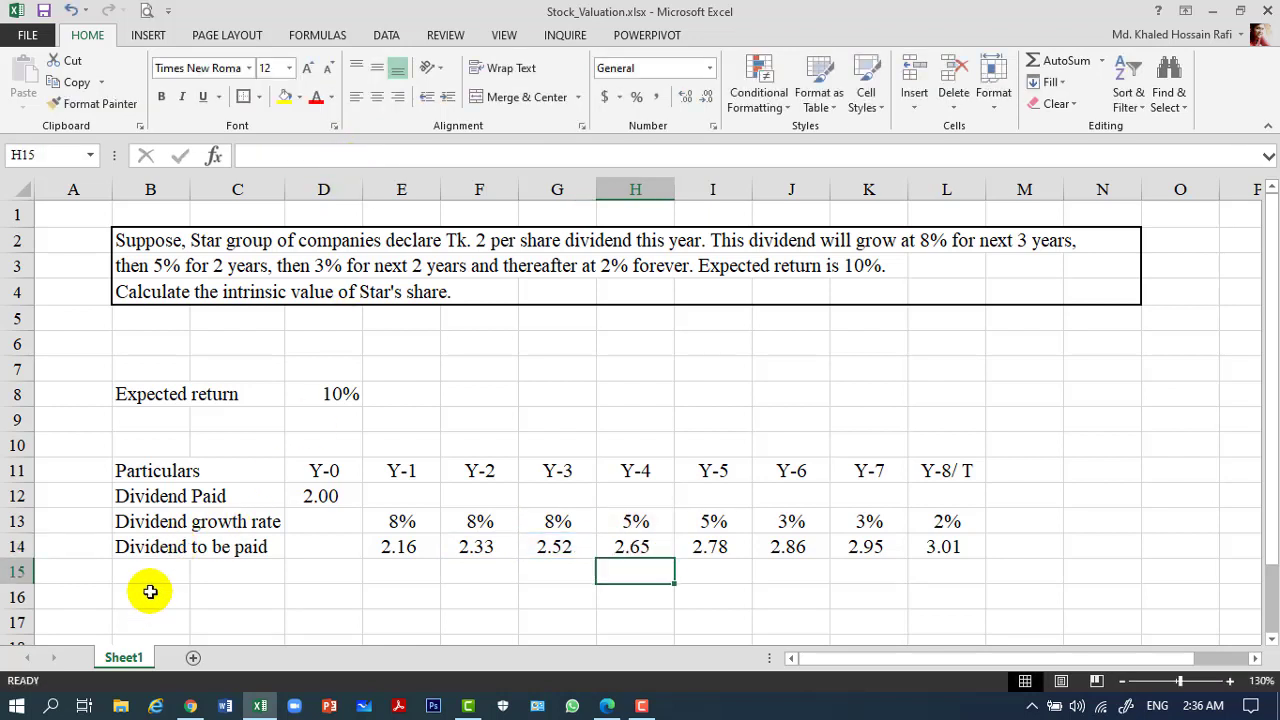
click(150, 592)
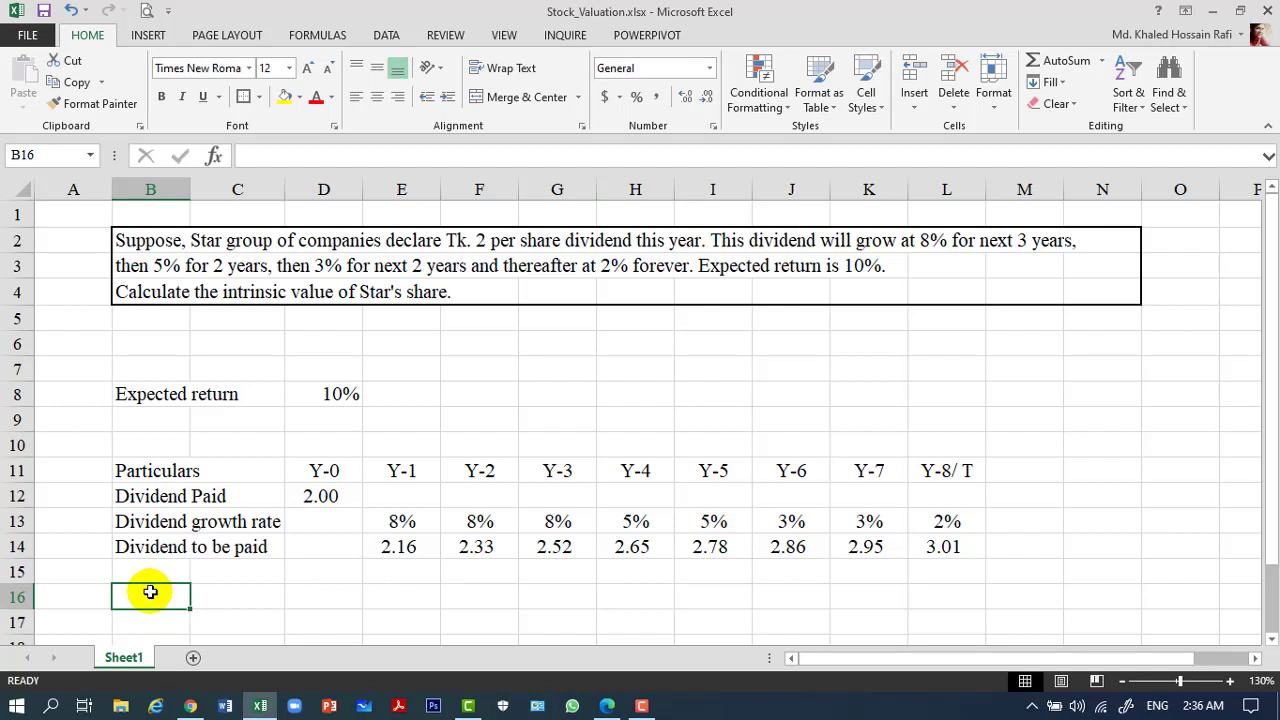
Step: Label B15 'Terminal Value' and check the final-year dividend formula in L14
key(Up)
text(Ter)
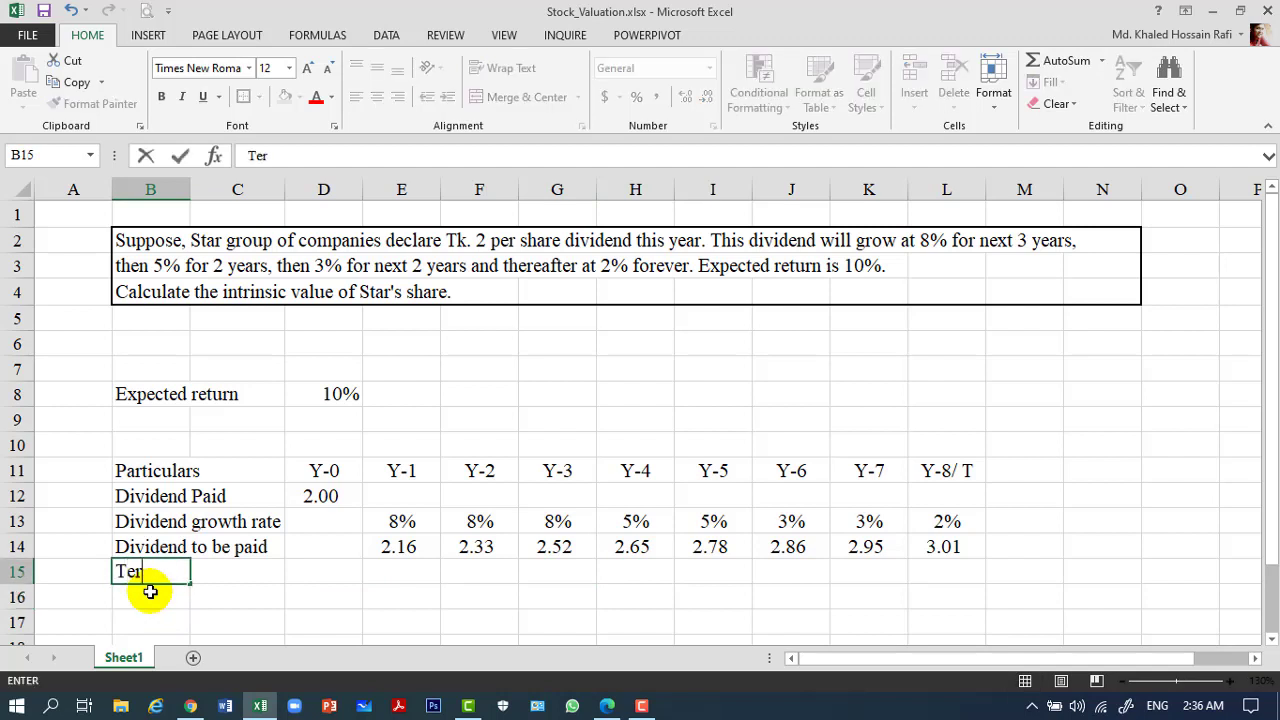
text(minal V)
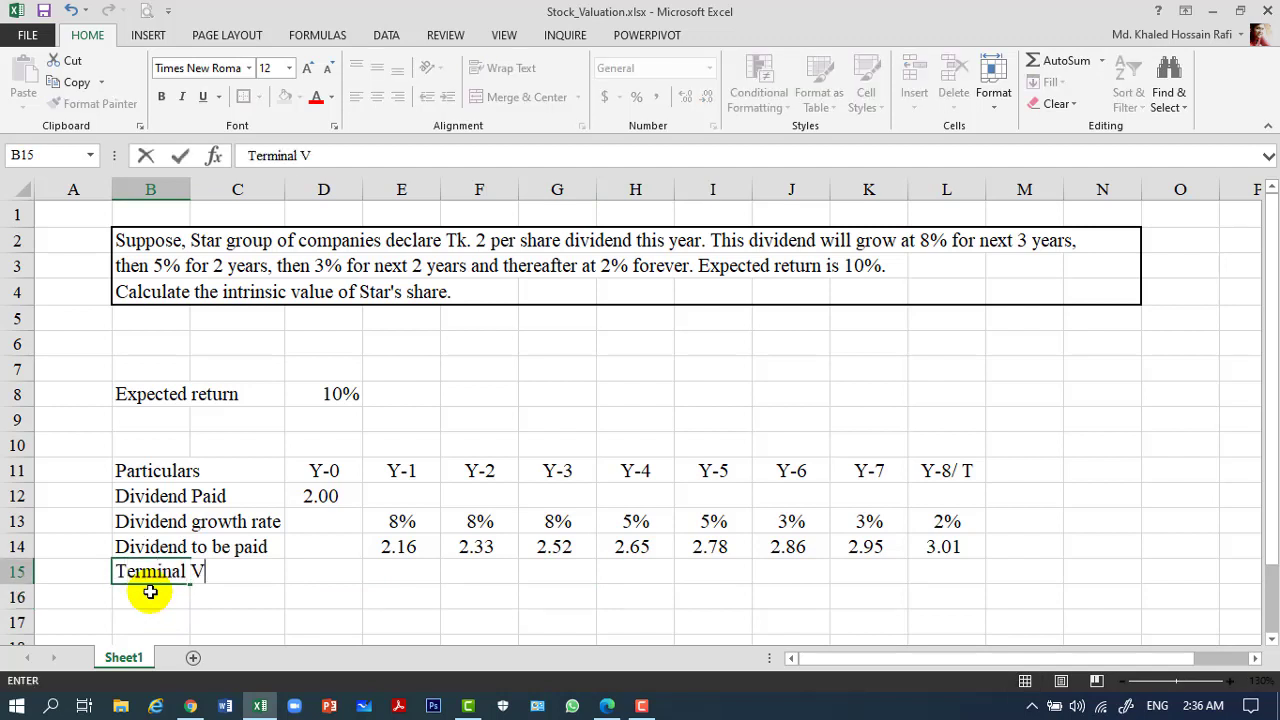
text(alue)
key(Right)
key(Right)
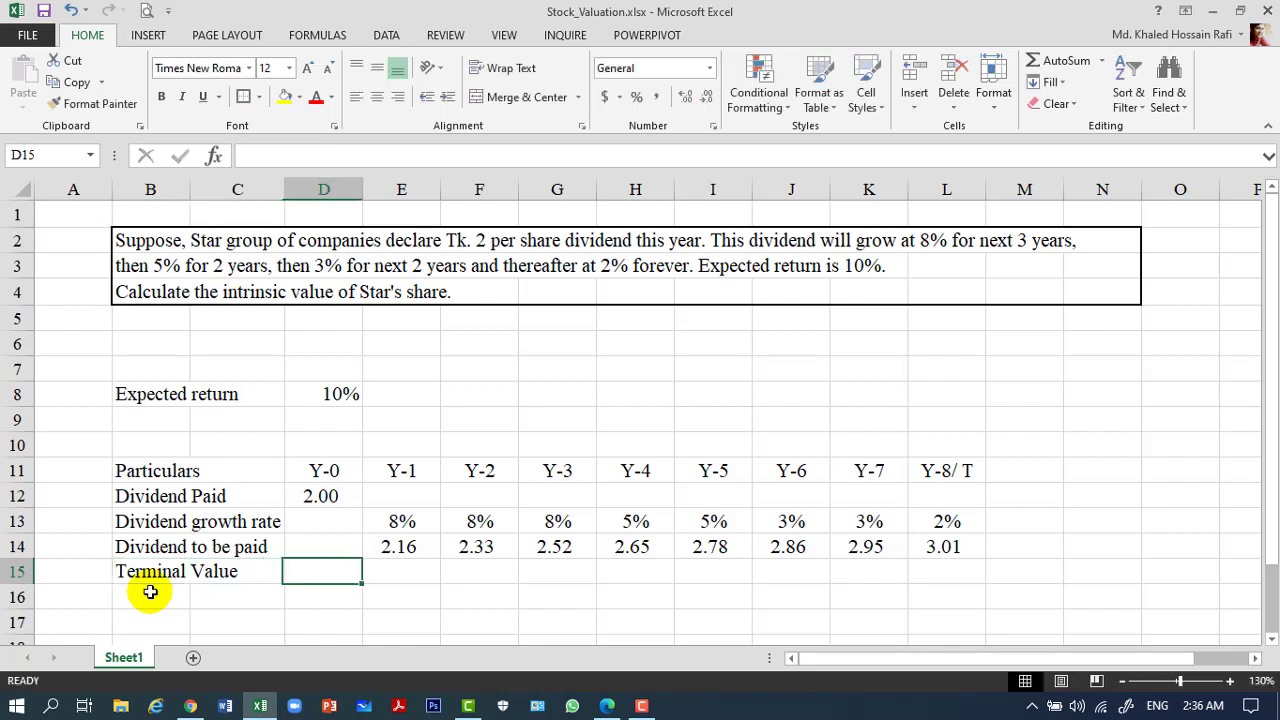
key(Right)
key(Right)
key(Right)
key(Right)
key(Right)
key(Right)
key(Right)
key(Right)
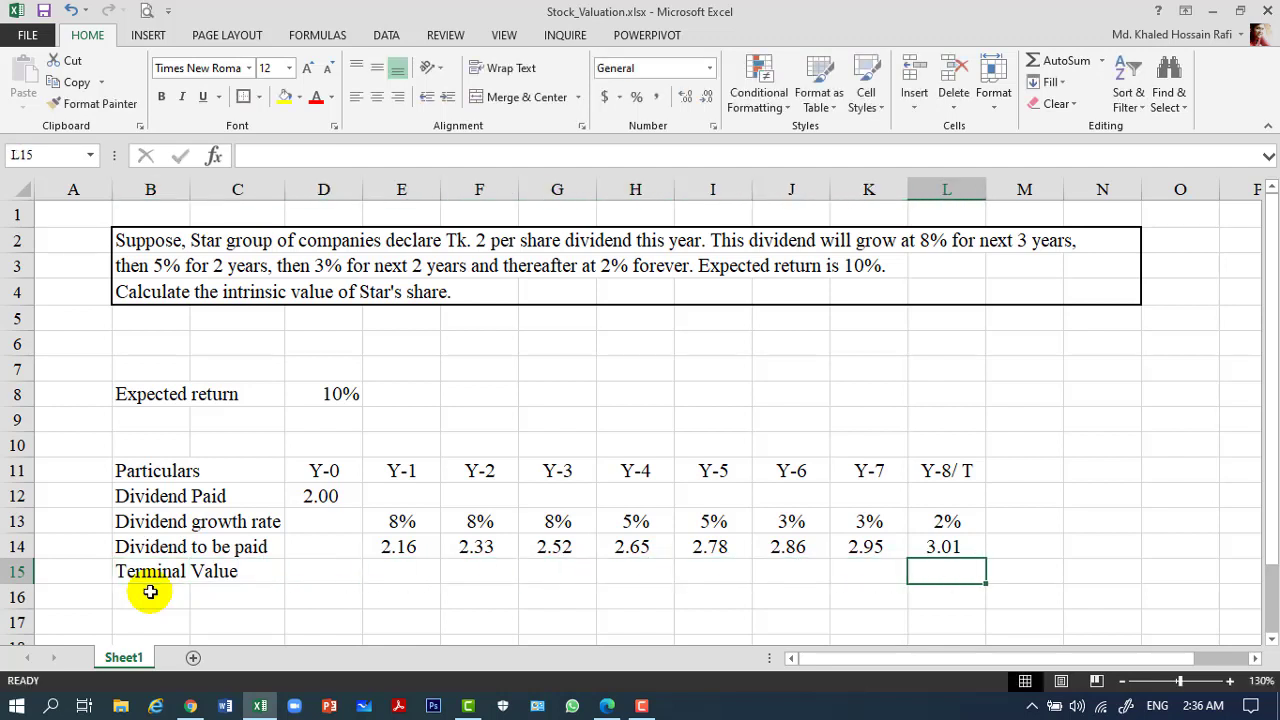
key(Up)
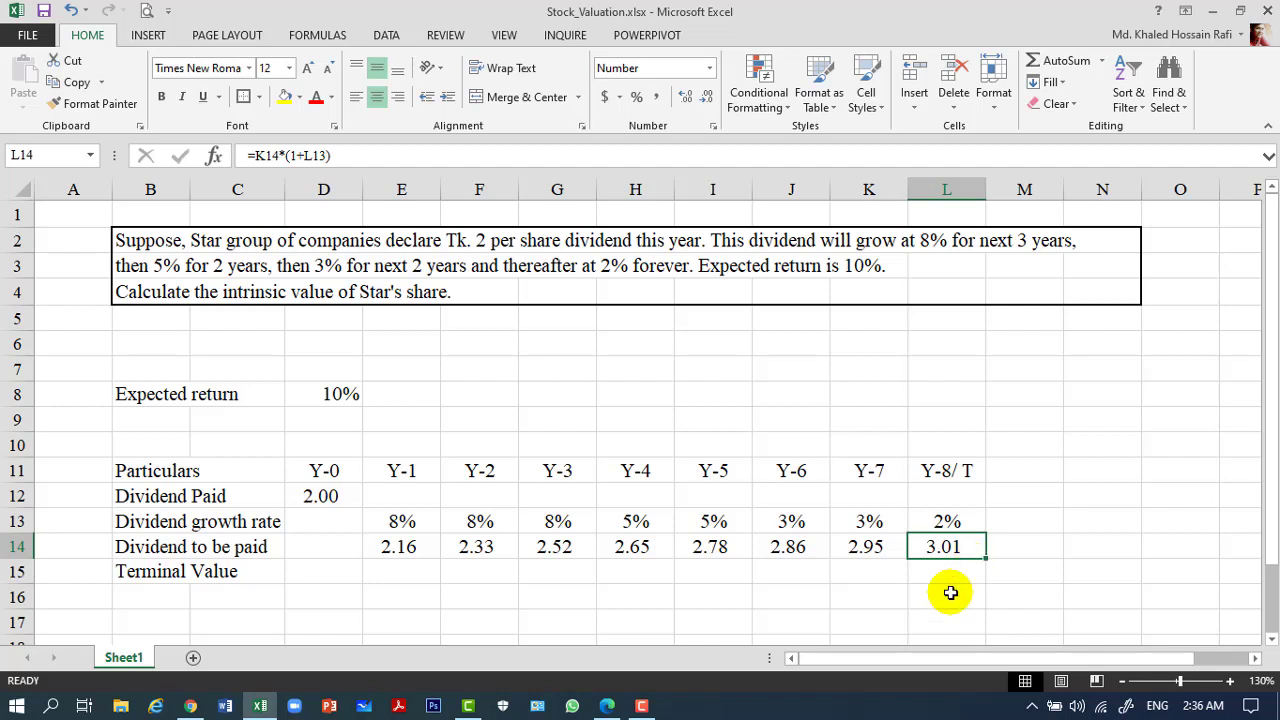
click(945, 573)
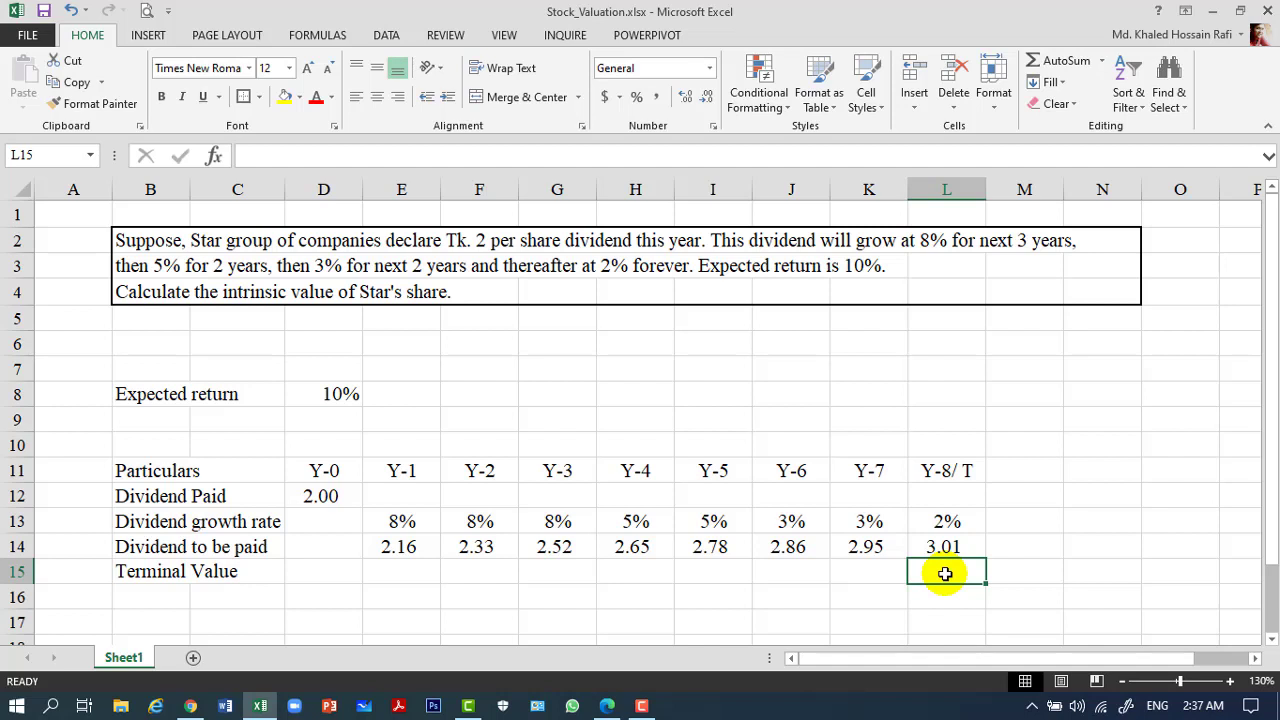
Step: Enter =L14/(D8-L13) in L15, giving a terminal value of 37.572
text(=)
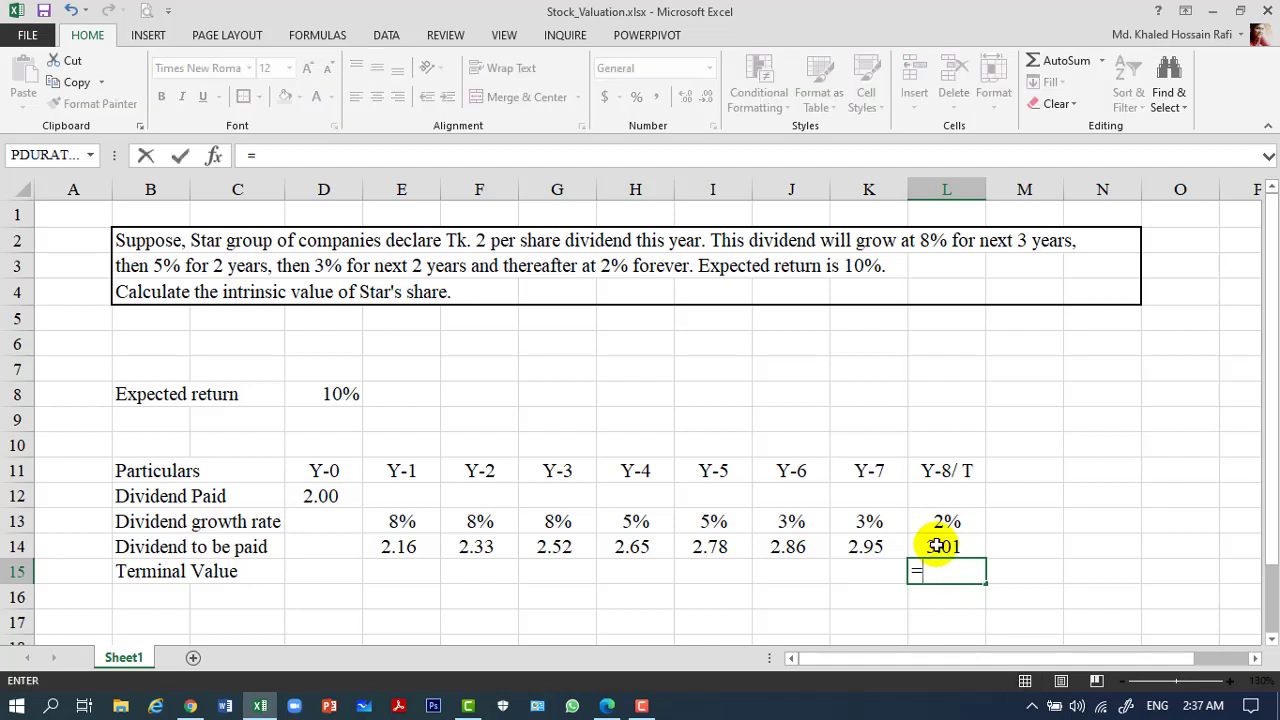
click(936, 546)
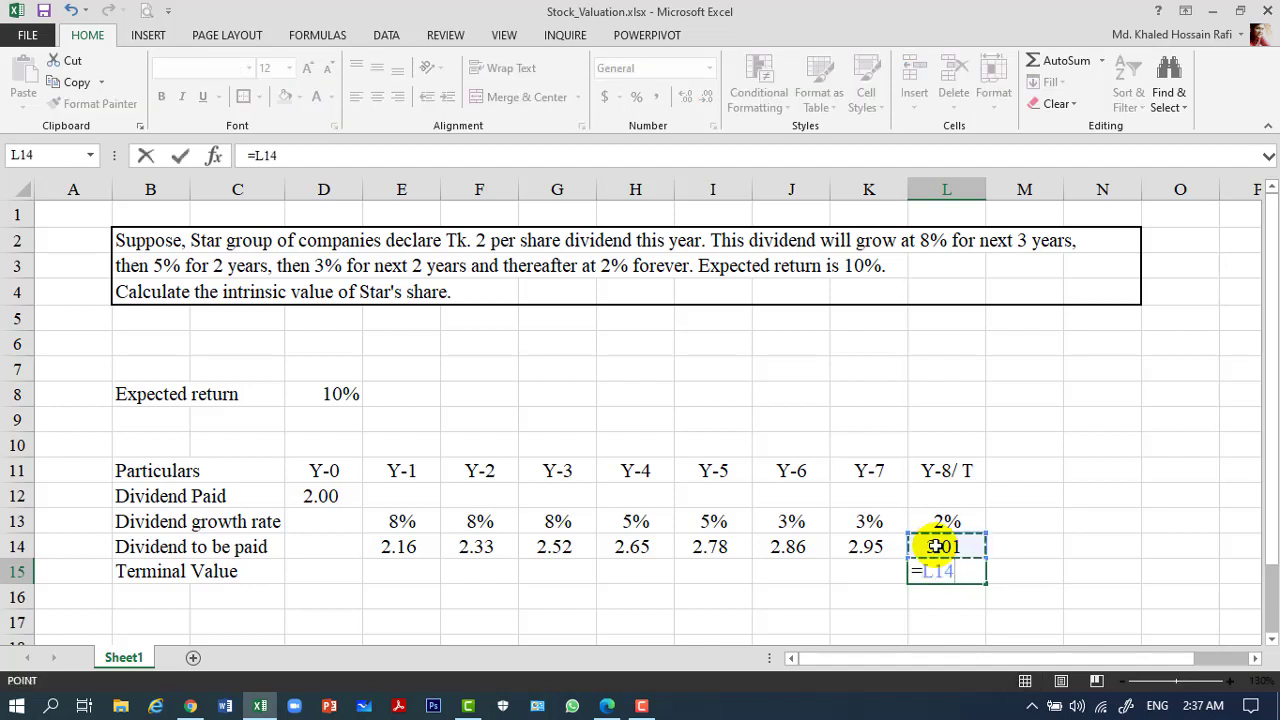
text(/)
text(()
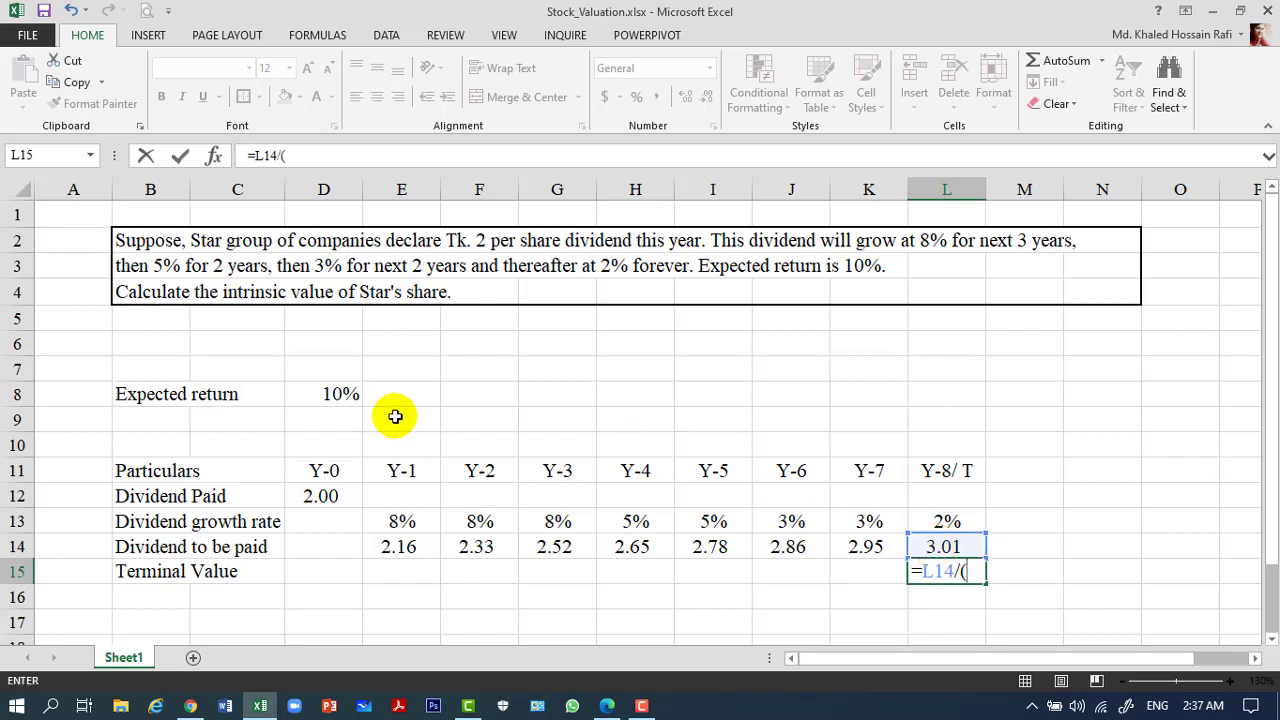
click(338, 392)
text(-)
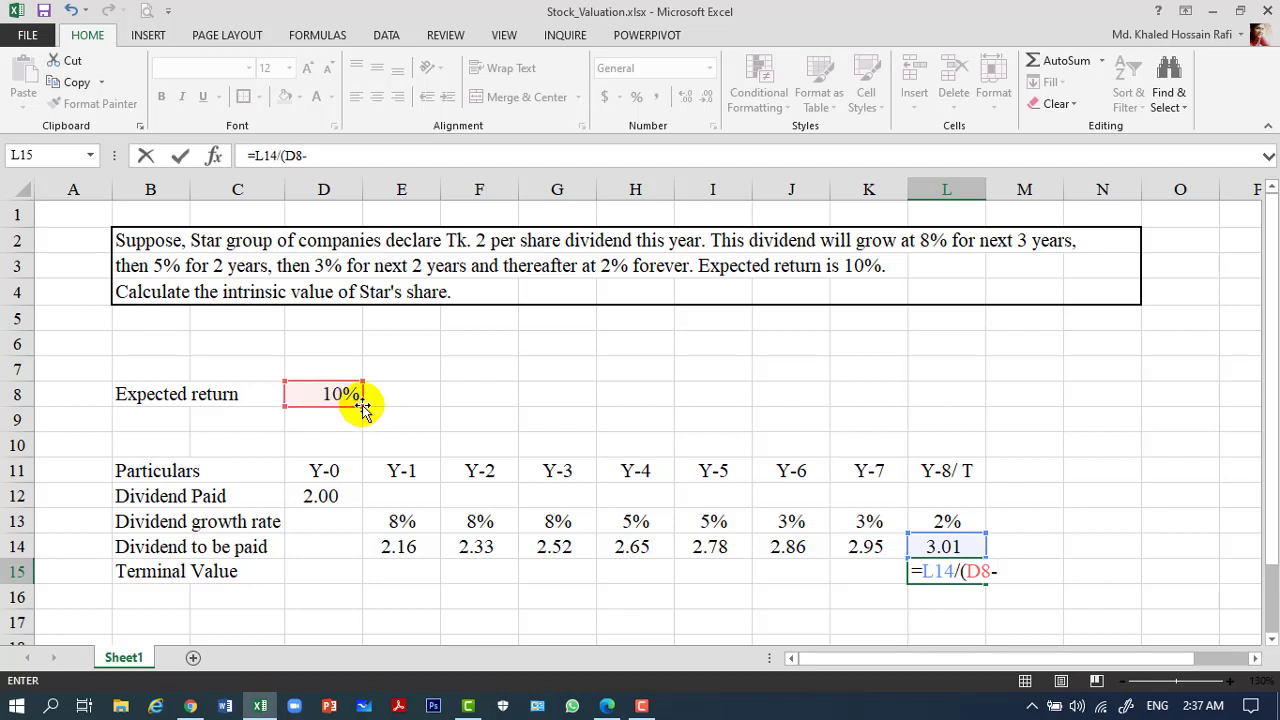
click(945, 518)
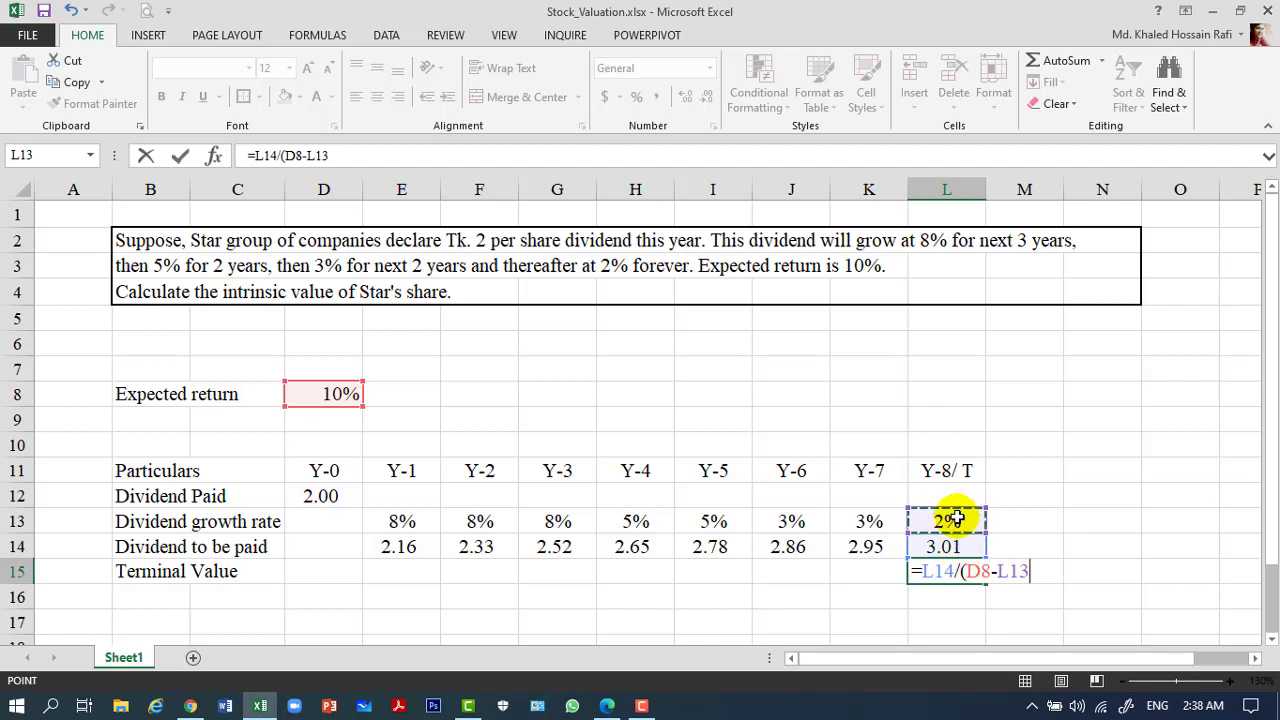
key(Return)
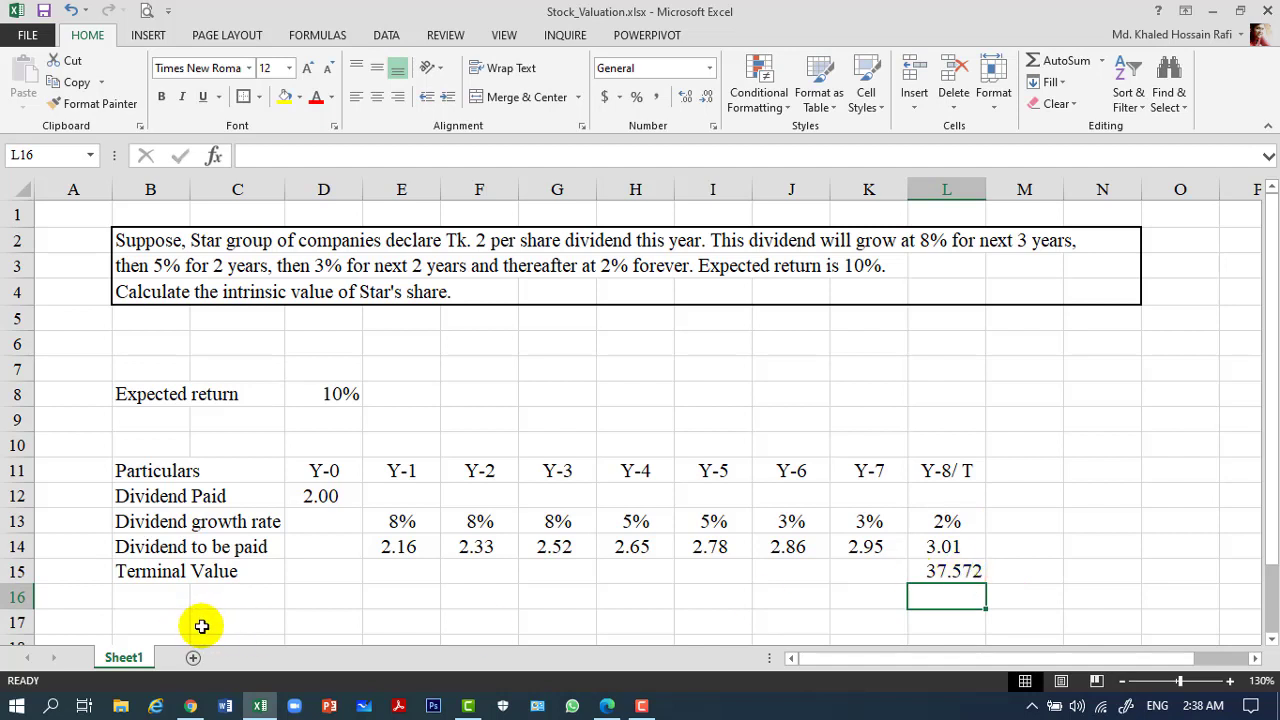
Step: Type the label 'Present Value' into B17
click(165, 596)
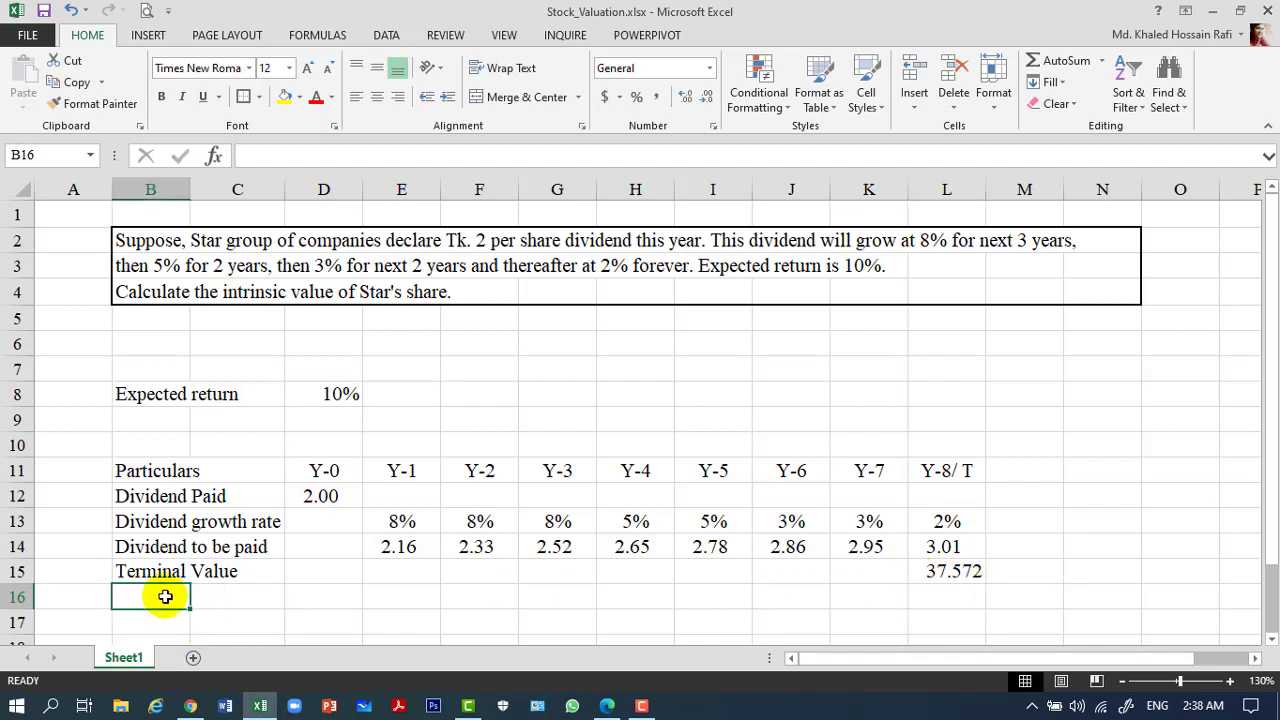
key(Return)
text(Pre)
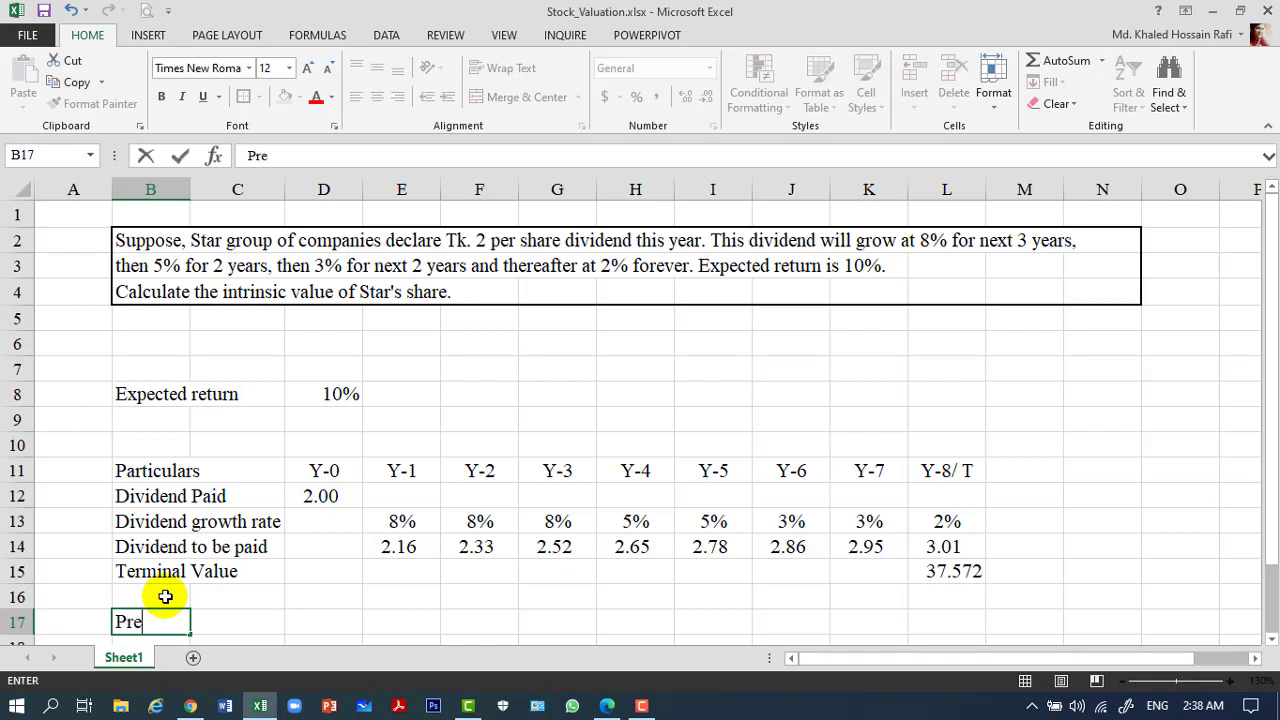
text(sent Valu)
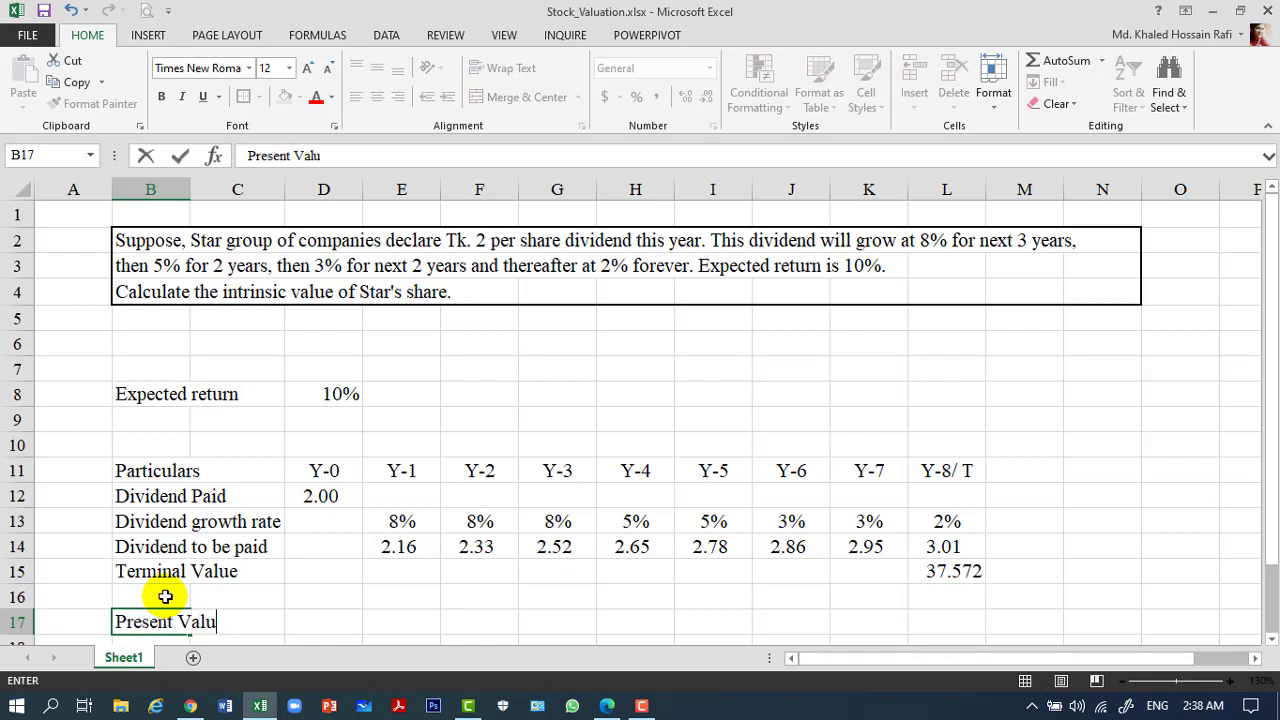
text(e)
key(Tab)
key(Tab)
key(Tab)
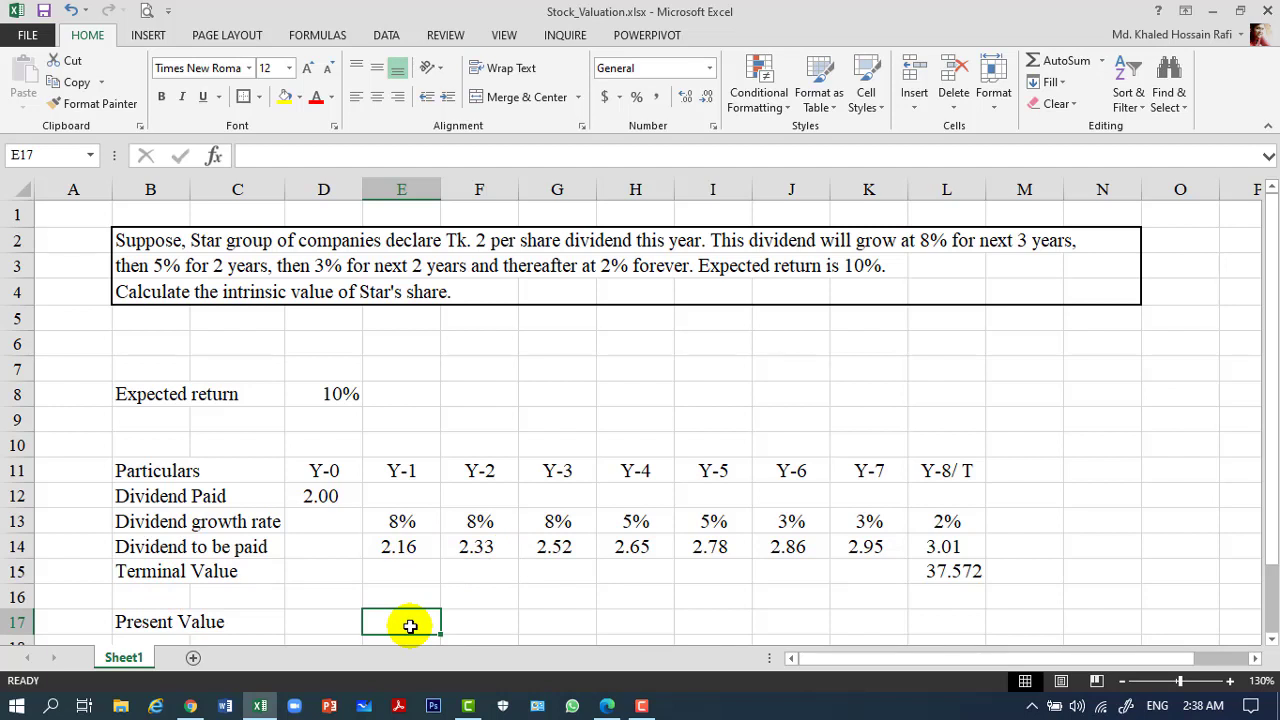
Step: Enter =E14/(1+D8)^E10 in E17 as the Y-1 present value
text(=)
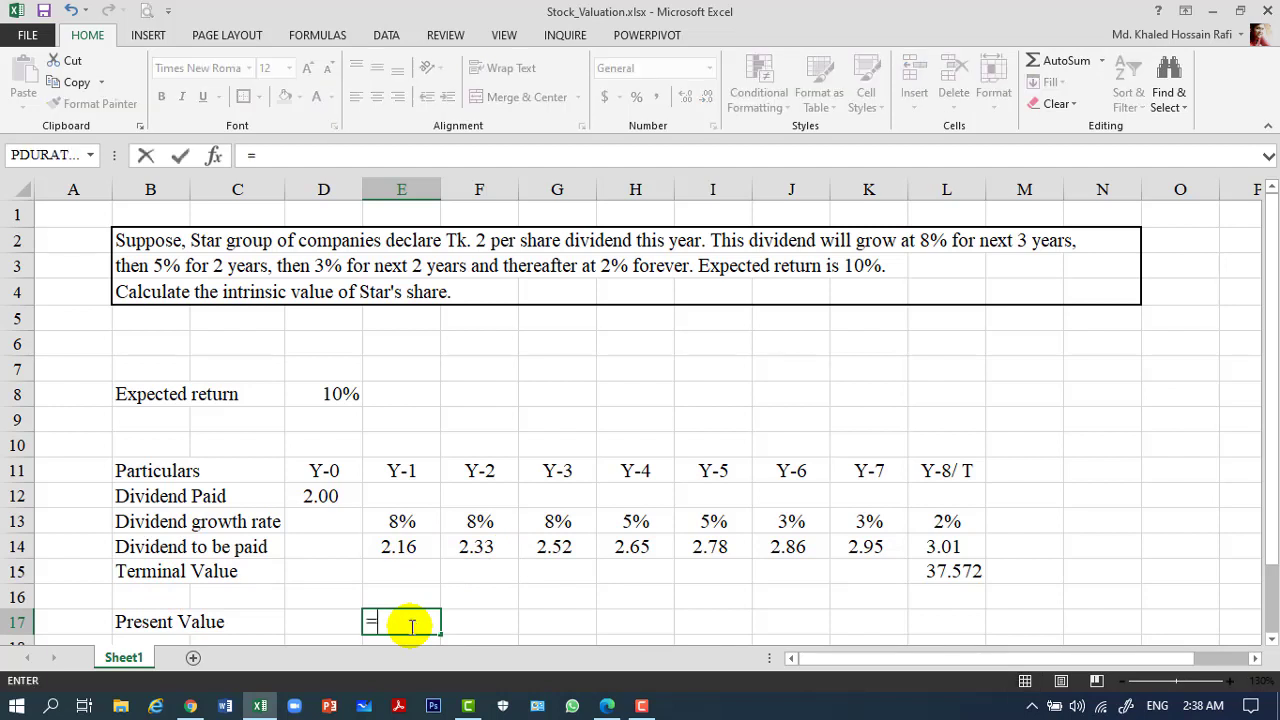
click(400, 552)
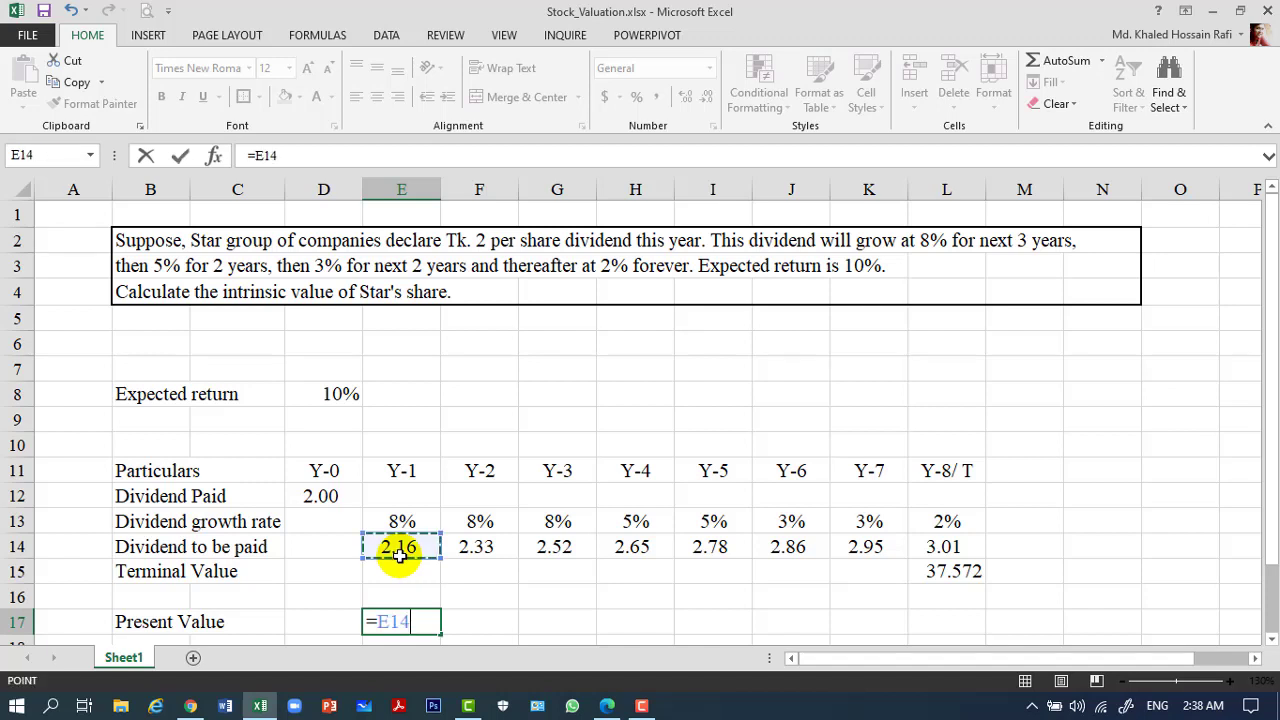
text(/)
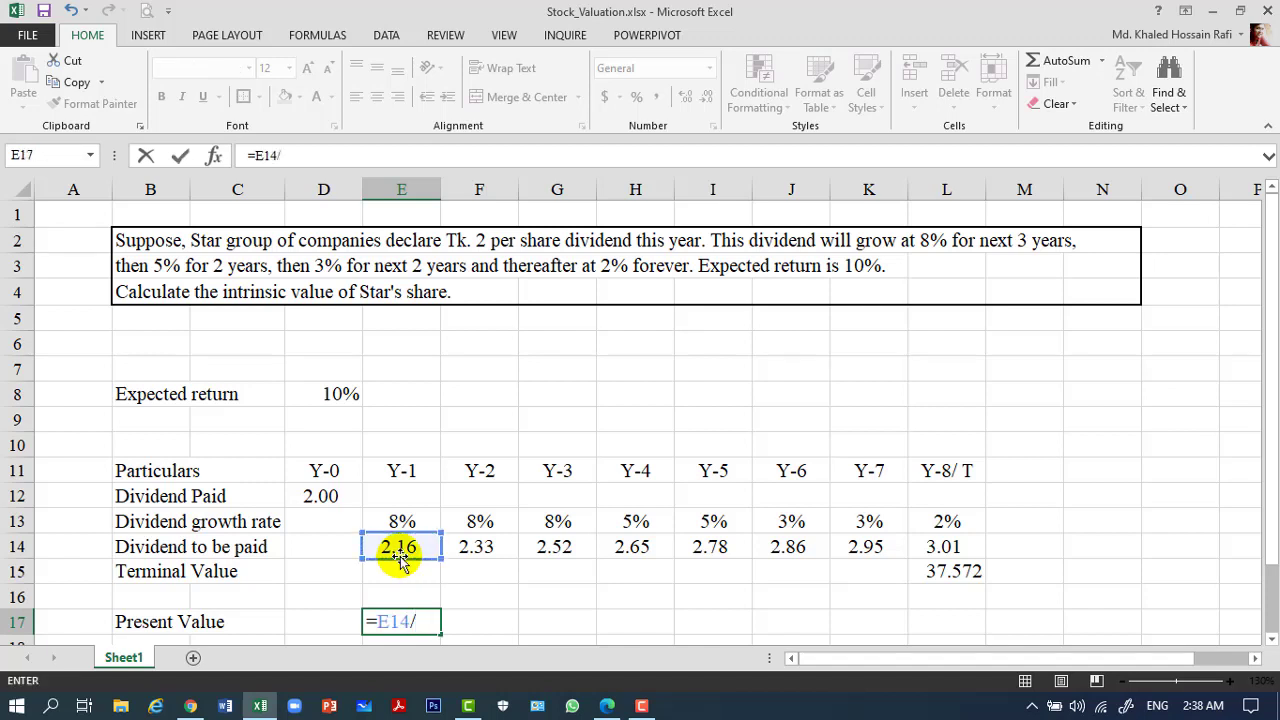
text((1+)
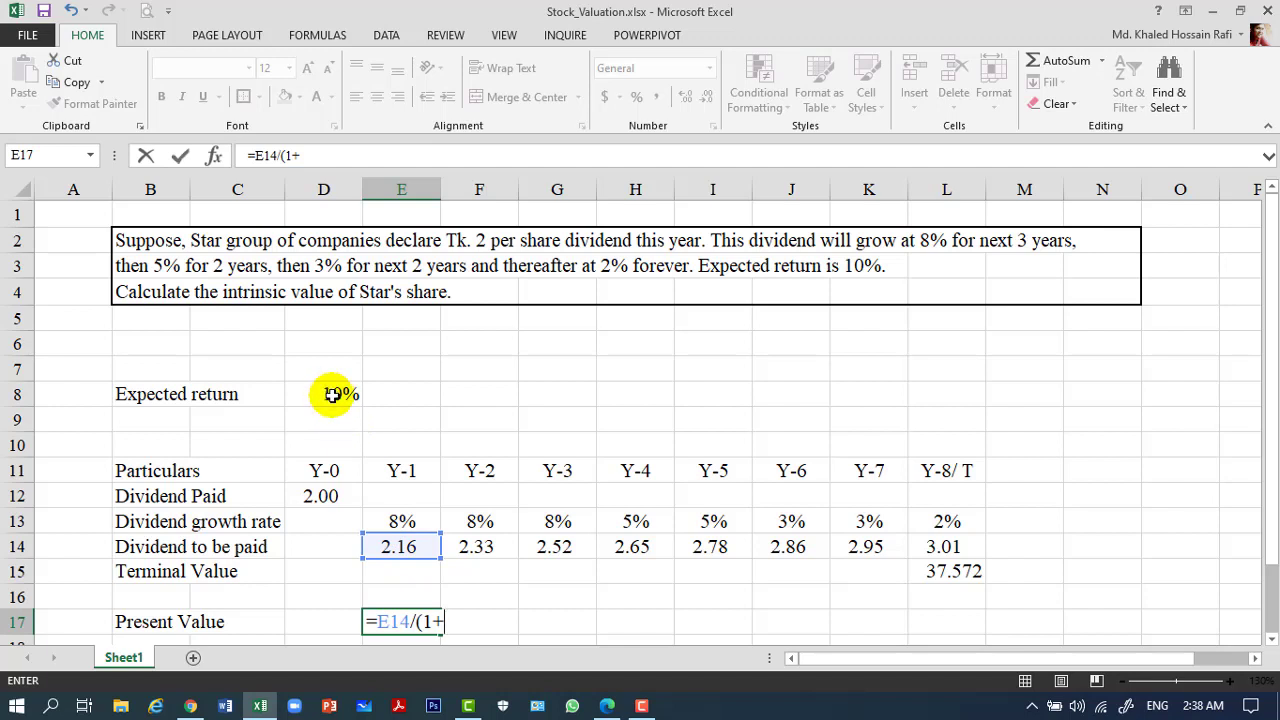
click(333, 395)
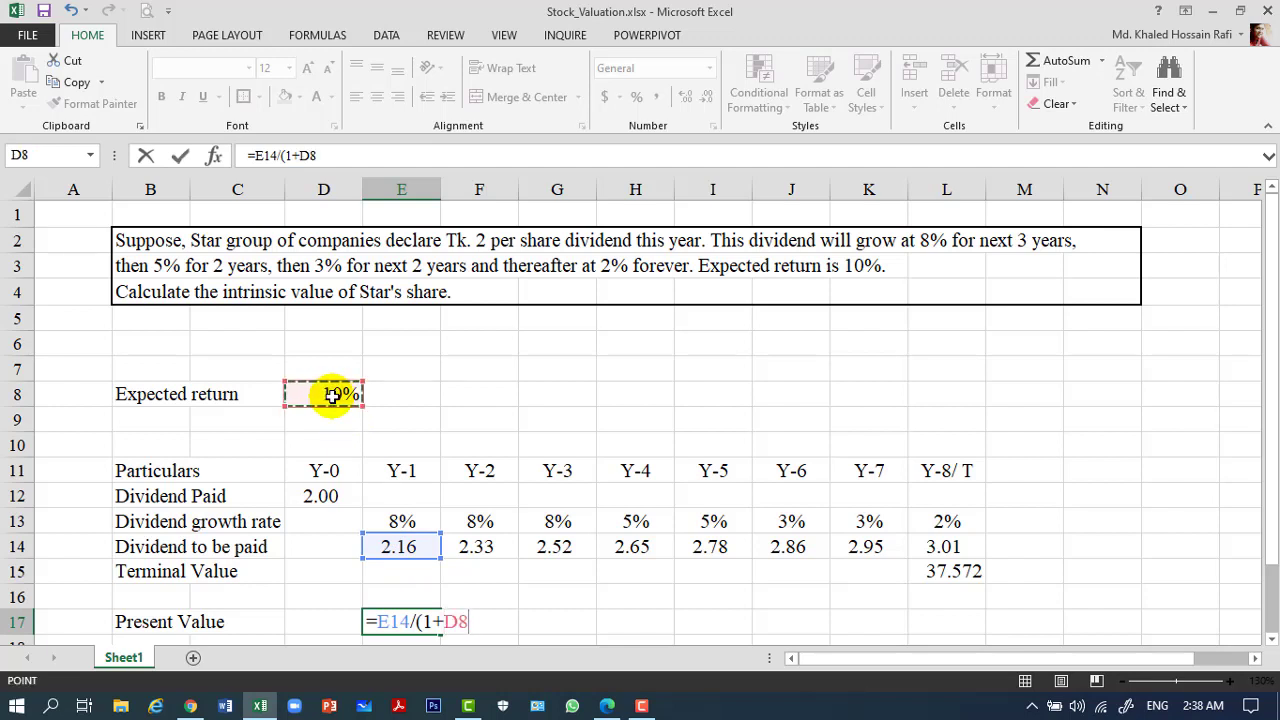
text())
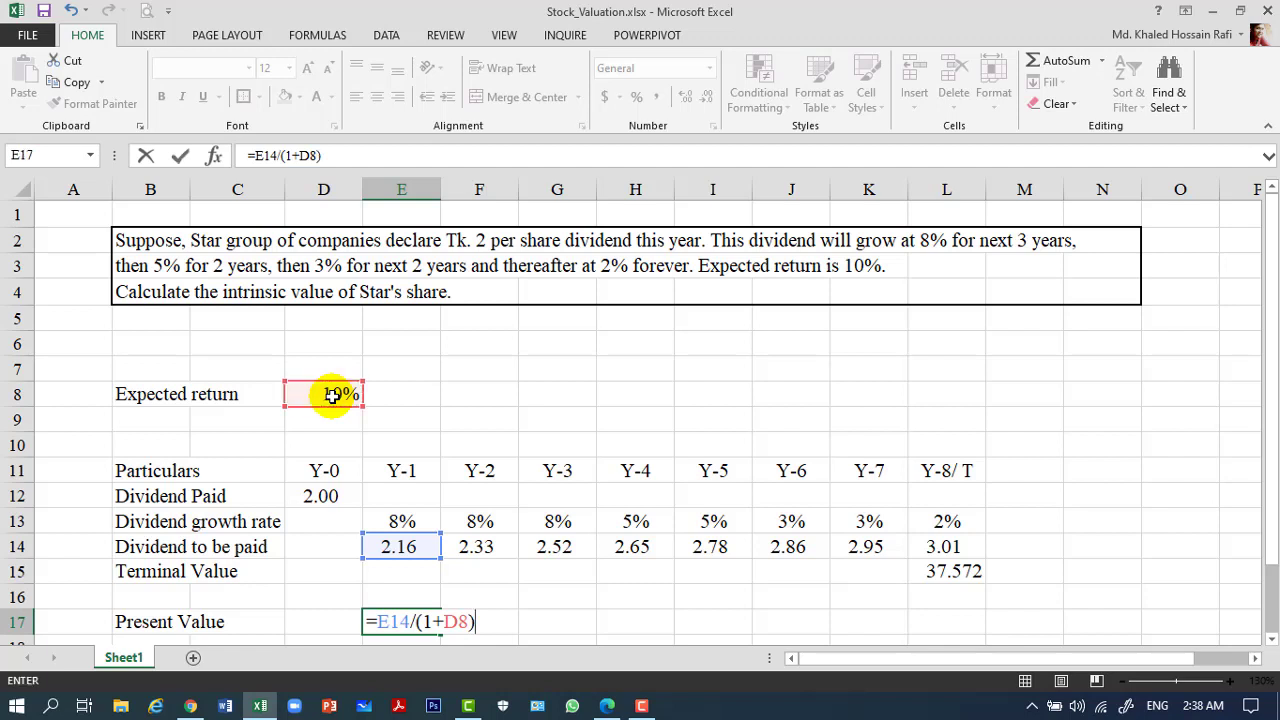
text(^)
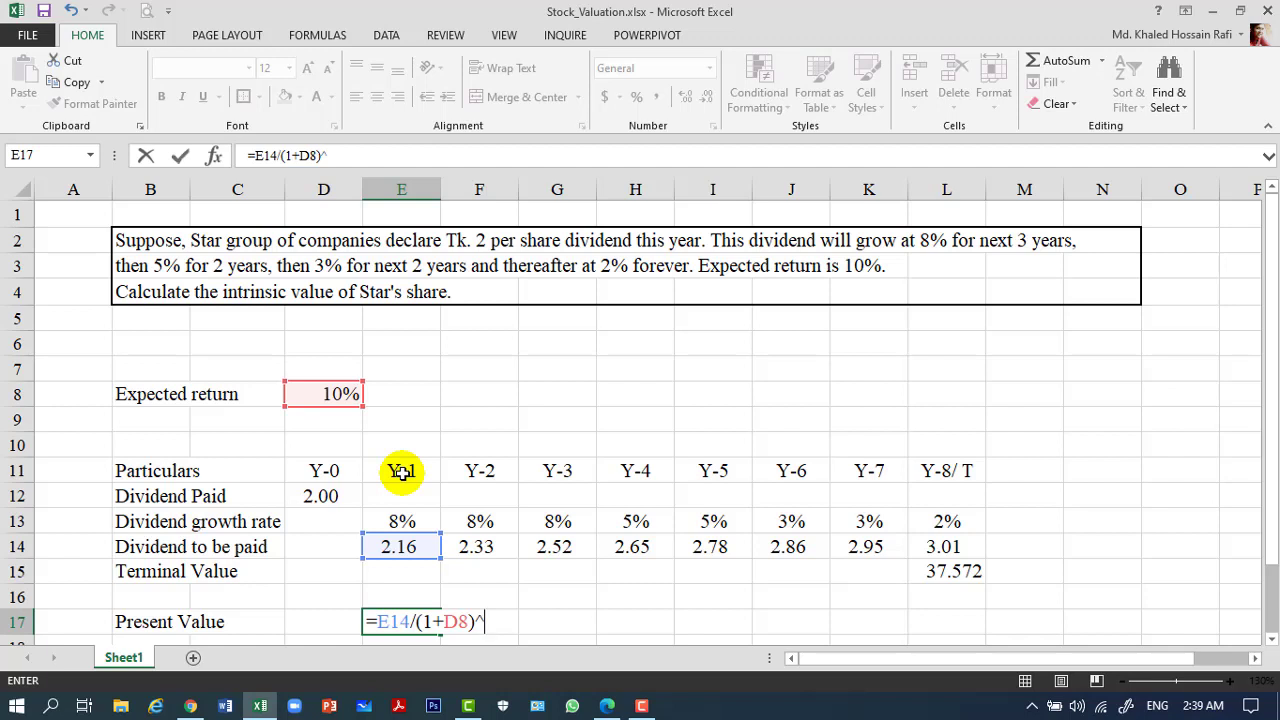
click(407, 443)
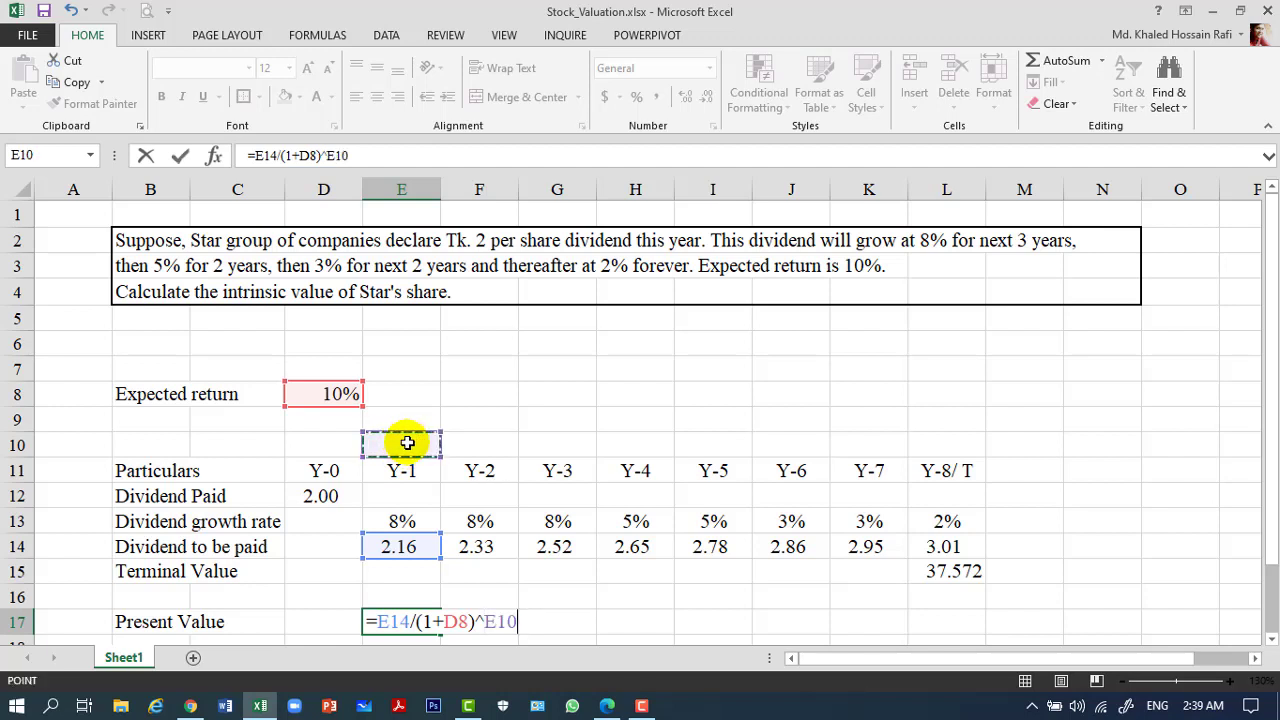
key(ctrl+Return)
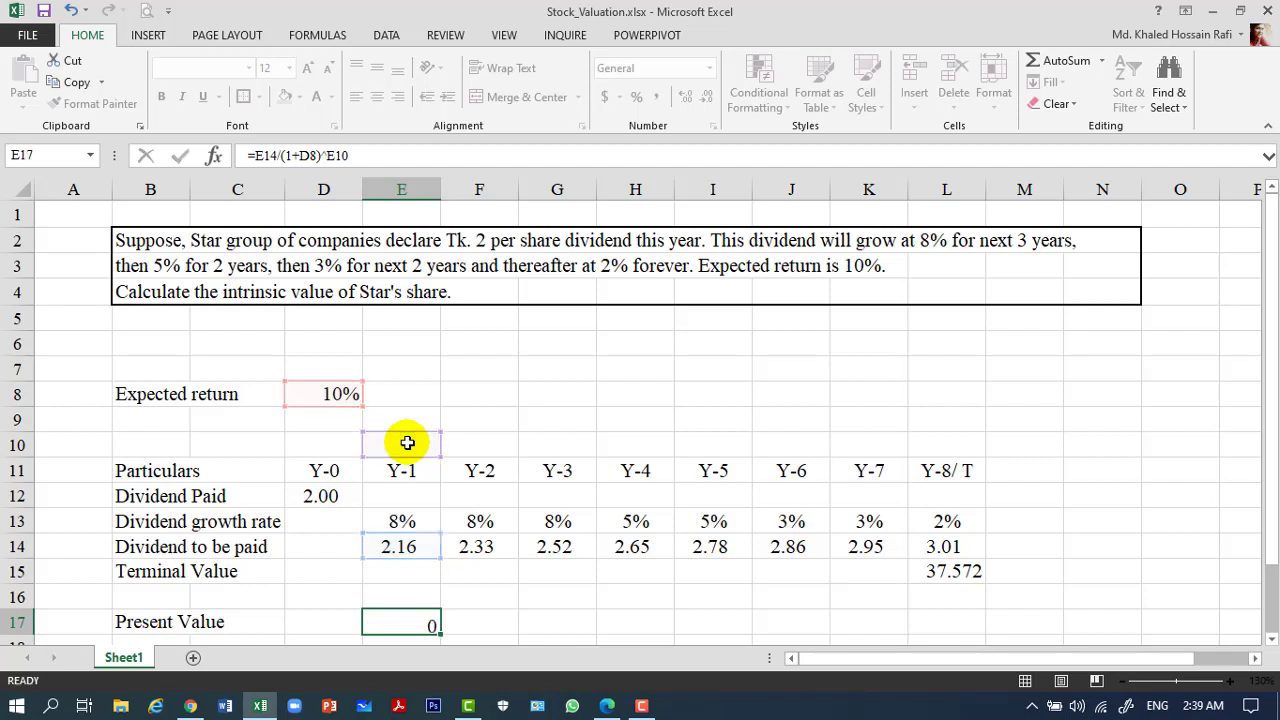
key(Return)
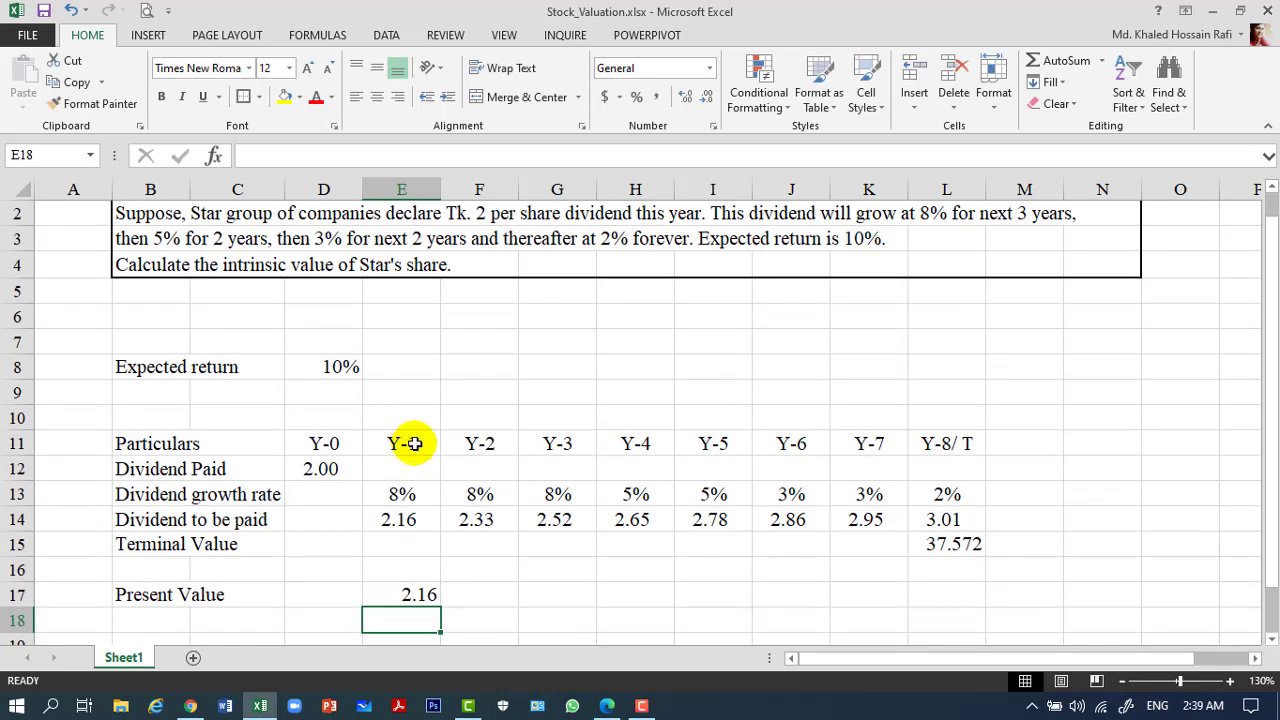
click(416, 444)
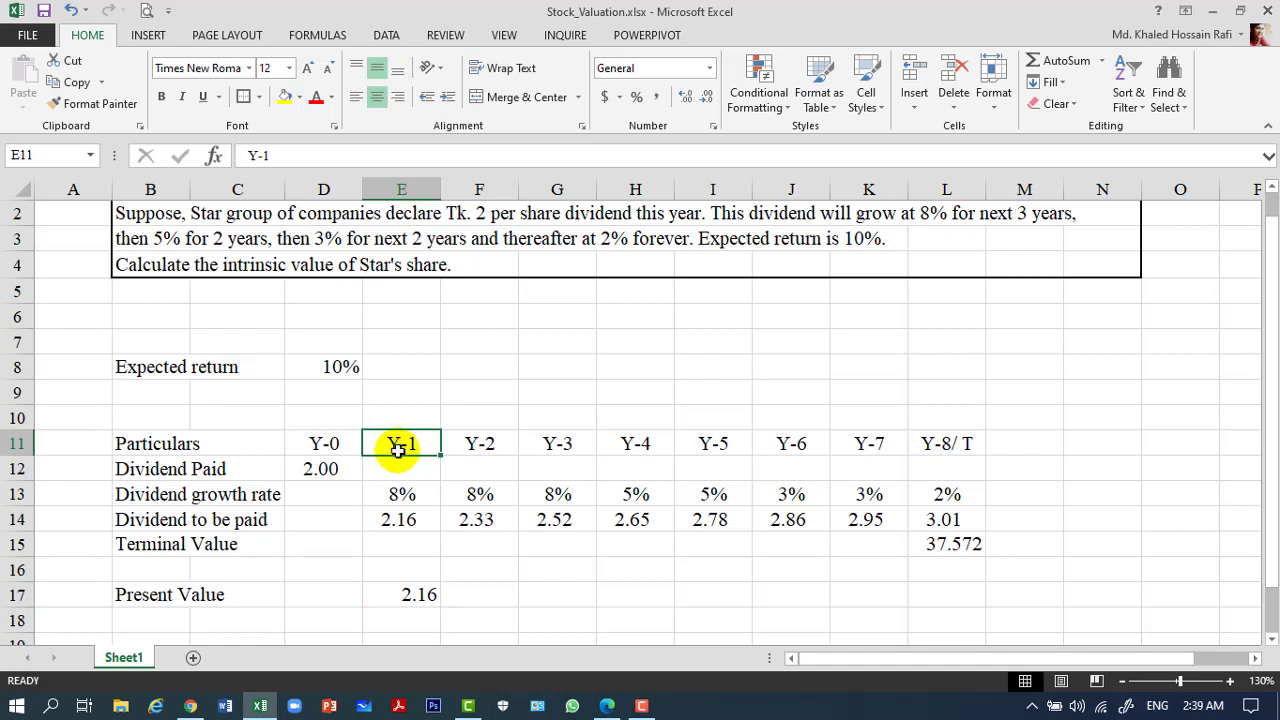
Step: Enter period numbers 1 through 7 in E10:K10 and 7 in L10
click(401, 417)
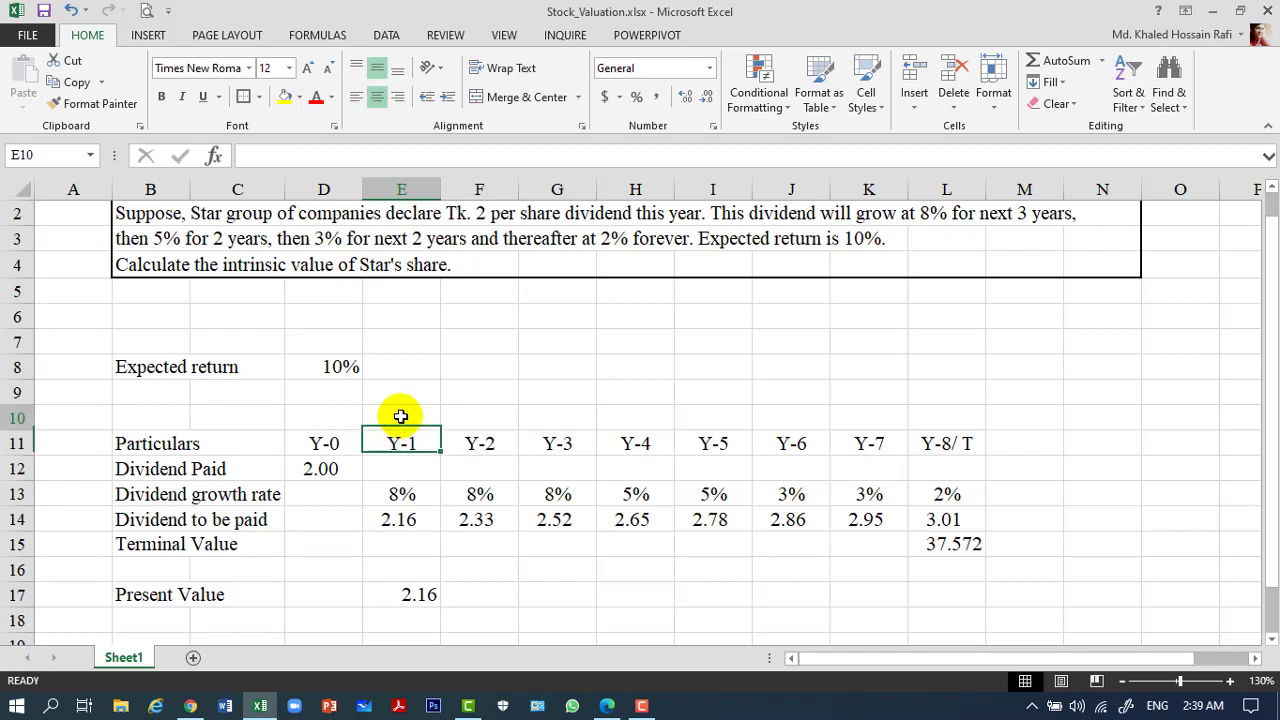
text(1)
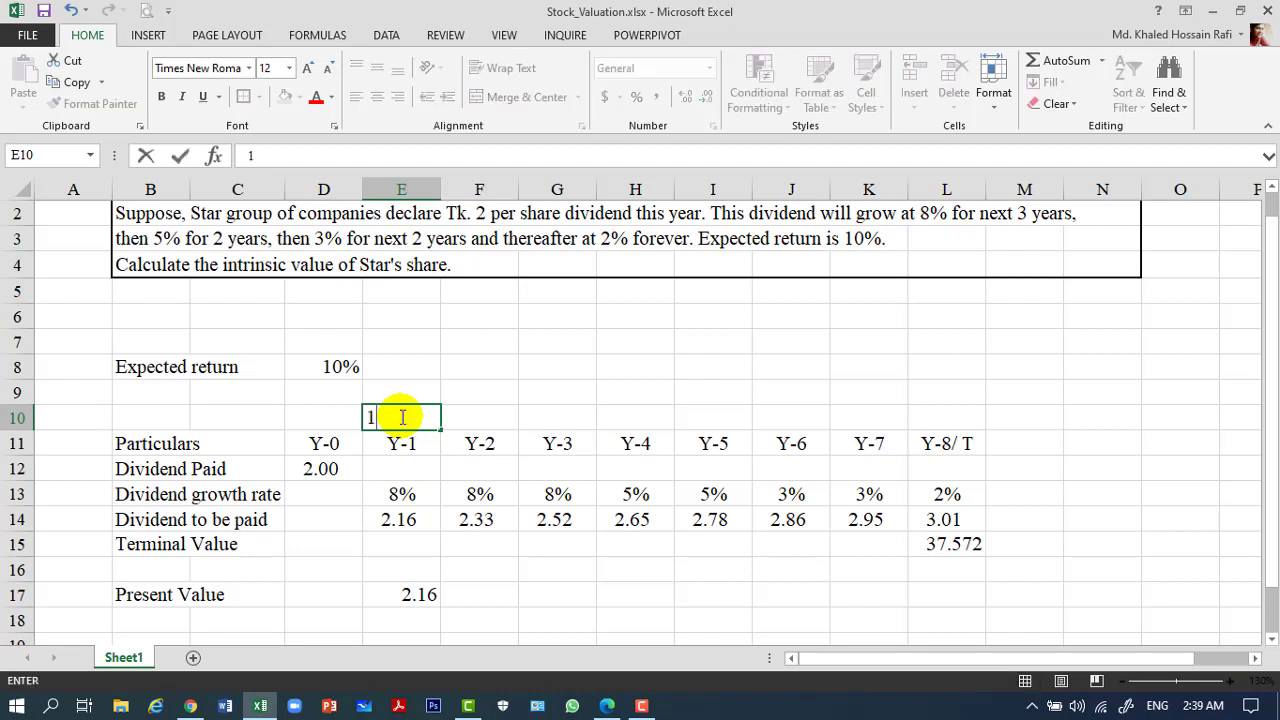
key(Tab)
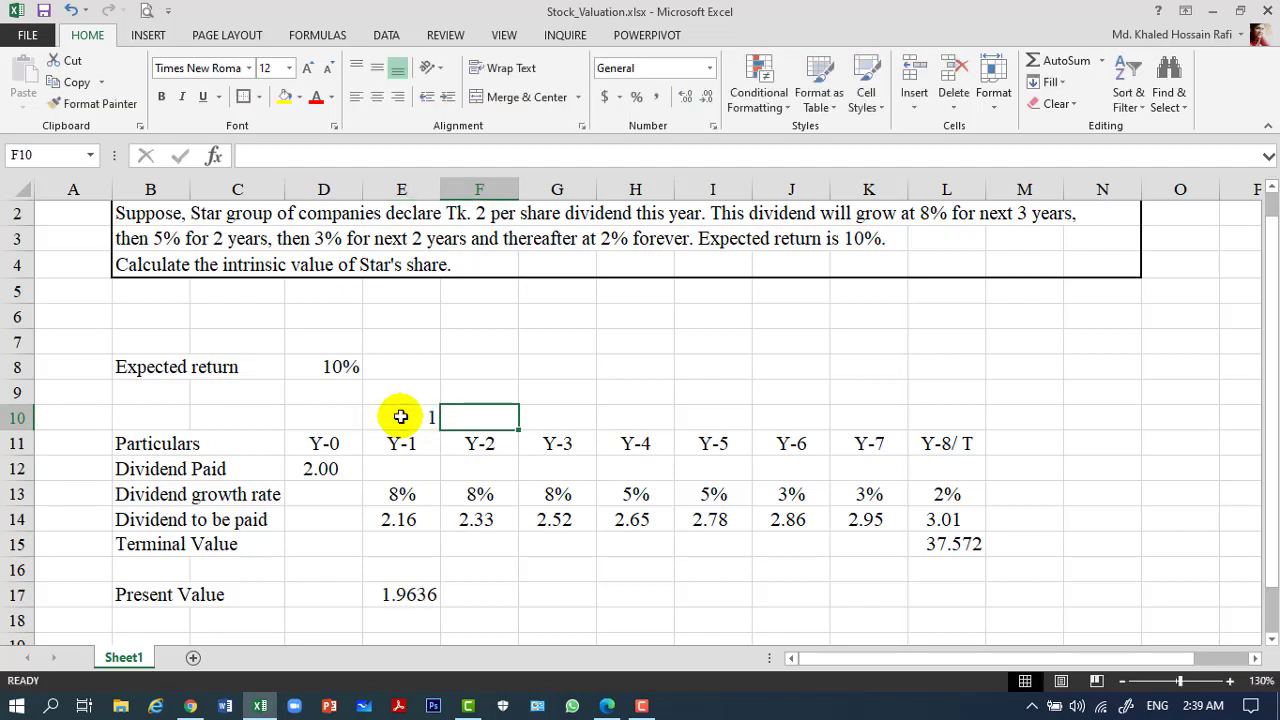
text(2)
key(Tab)
text(3)
key(Tab)
text(4)
key(Tab)
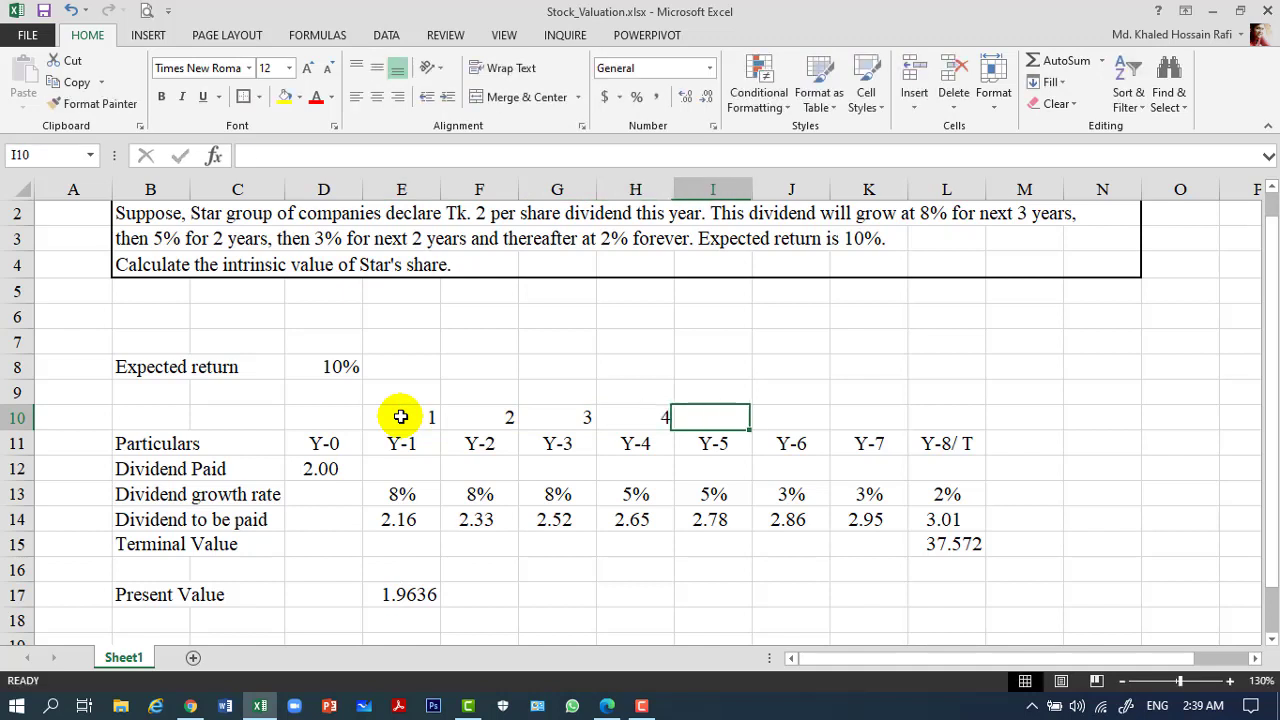
text(5)
key(Tab)
text(6)
key(Tab)
text(7)
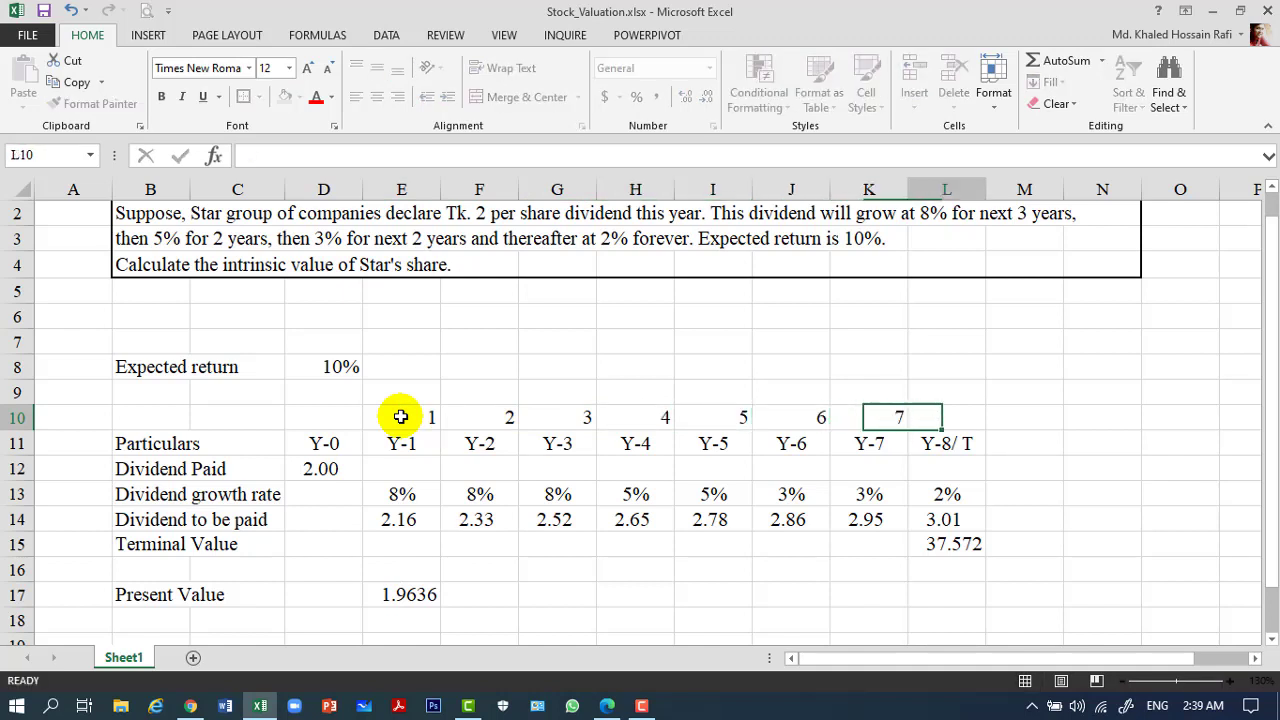
key(Tab)
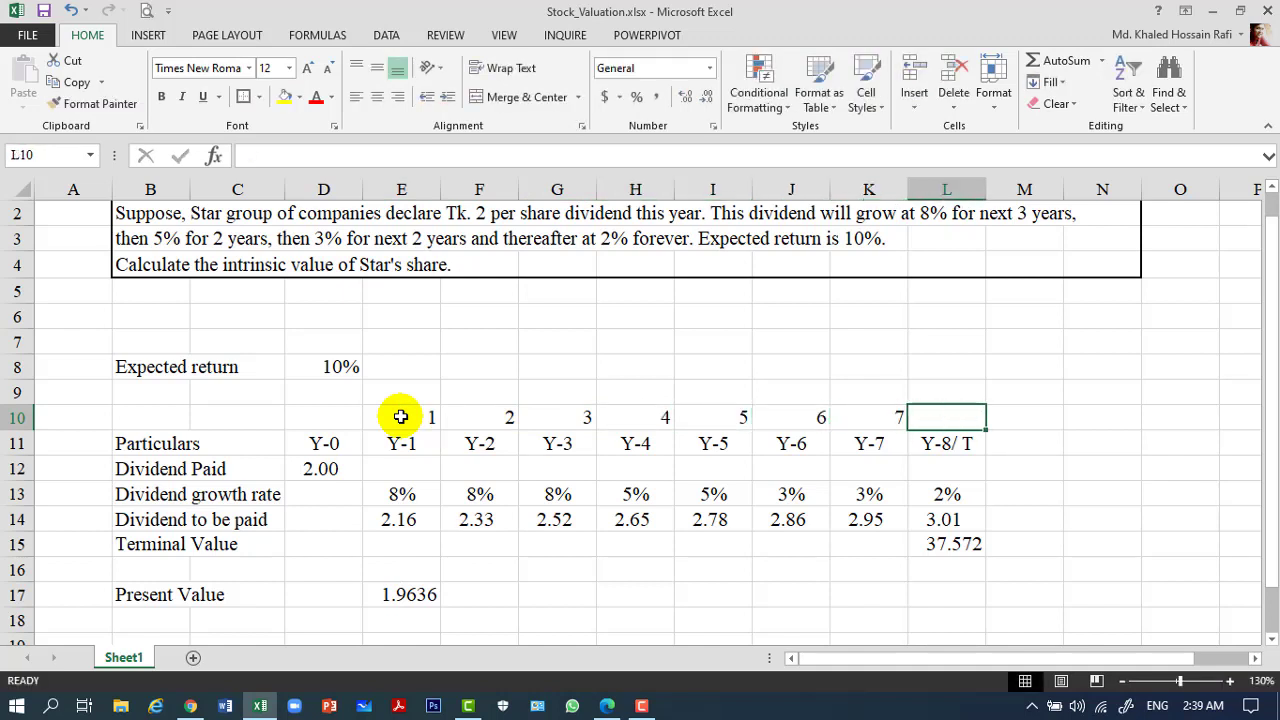
text(7)
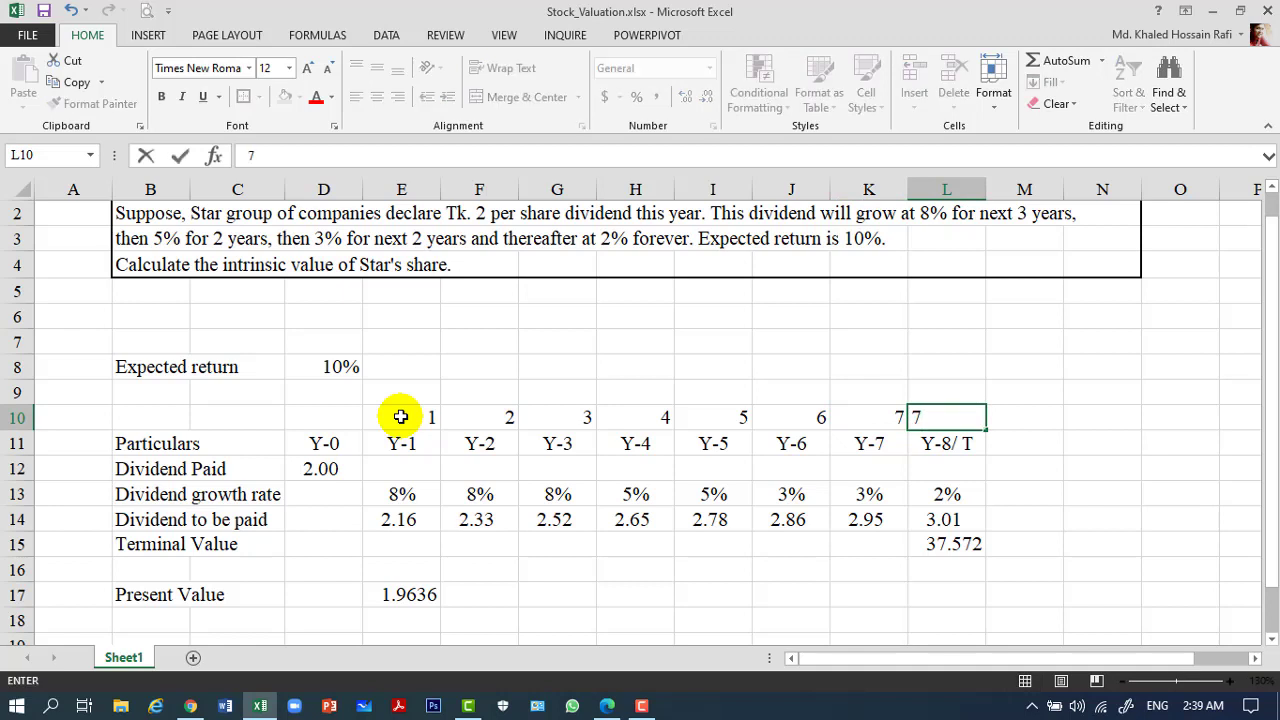
key(Return)
key(Return)
key(Down)
key(Down)
key(Down)
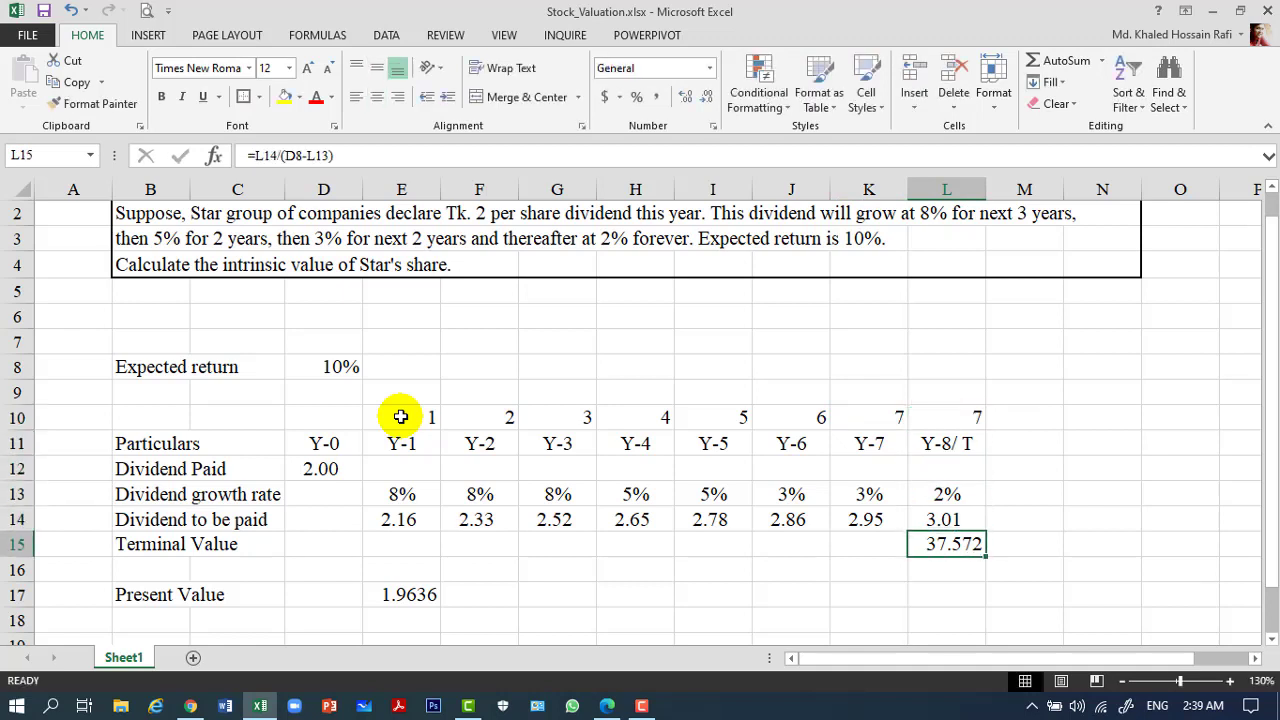
key(Down)
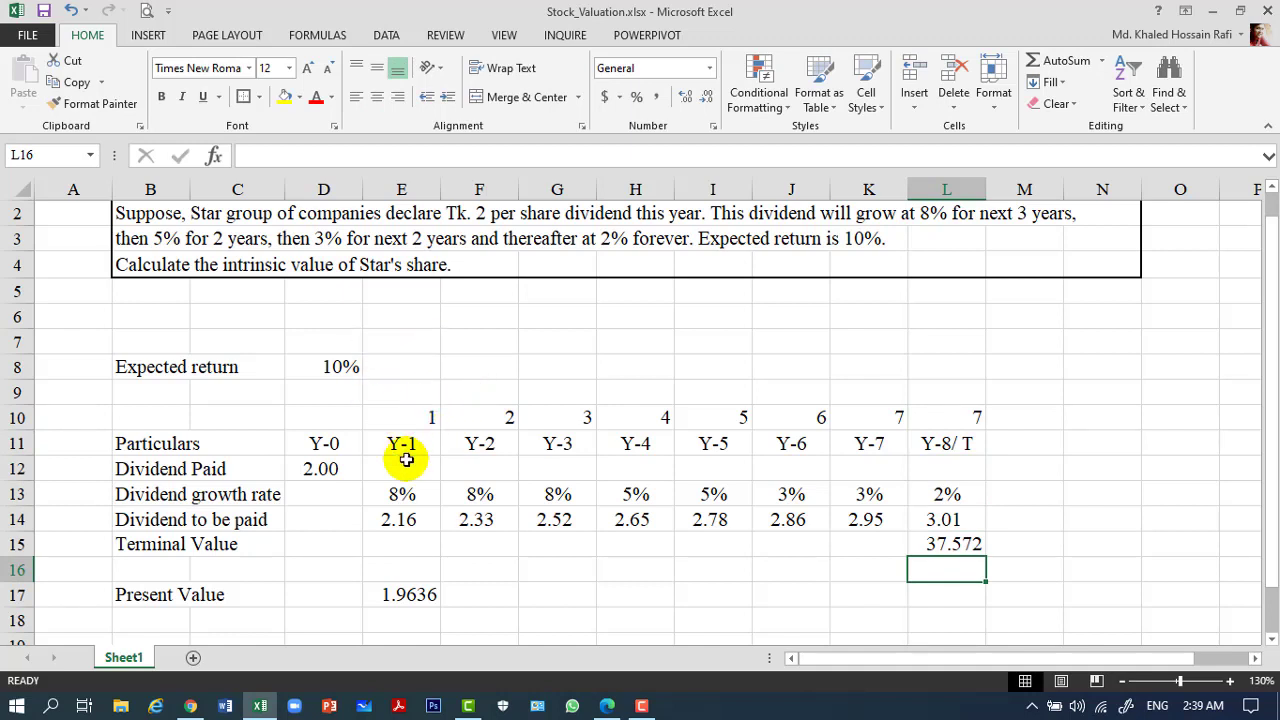
Step: Center and middle-align the period numbers in E10:L10
click(410, 416)
key(shift+Right)
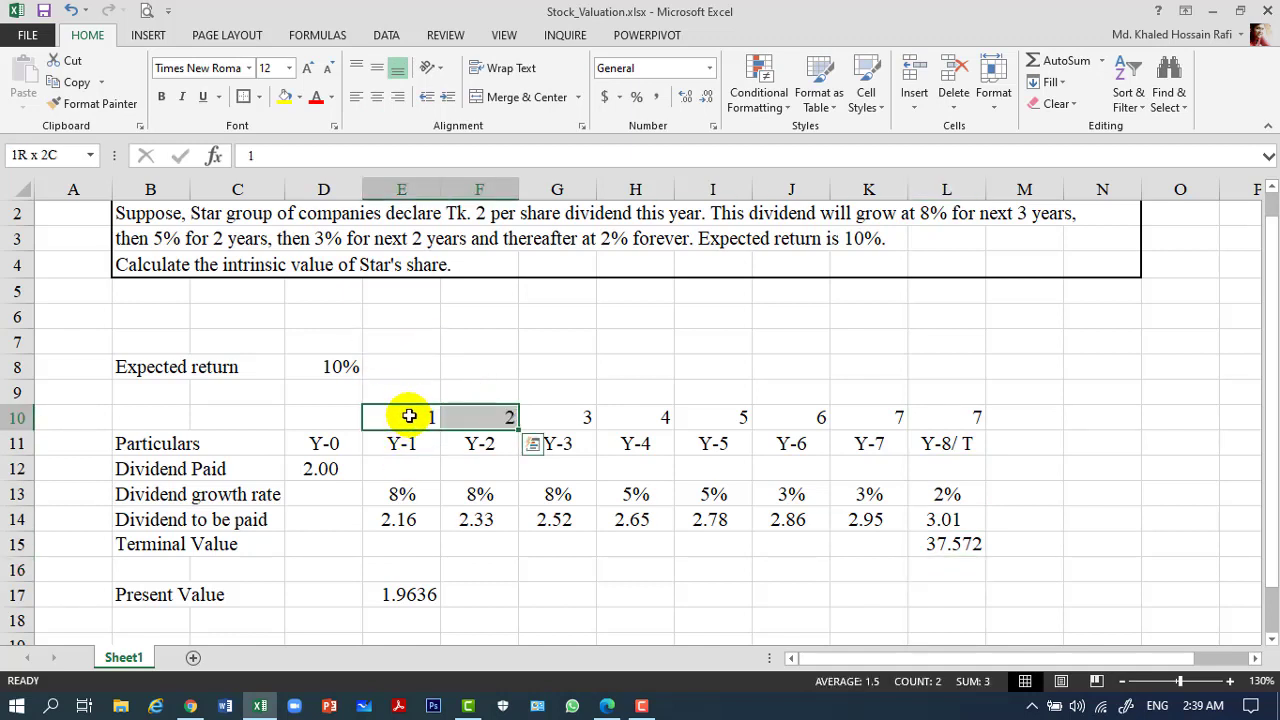
key(shift+Right)
key(shift+Right)
key(shift+Right)
key(shift+Right)
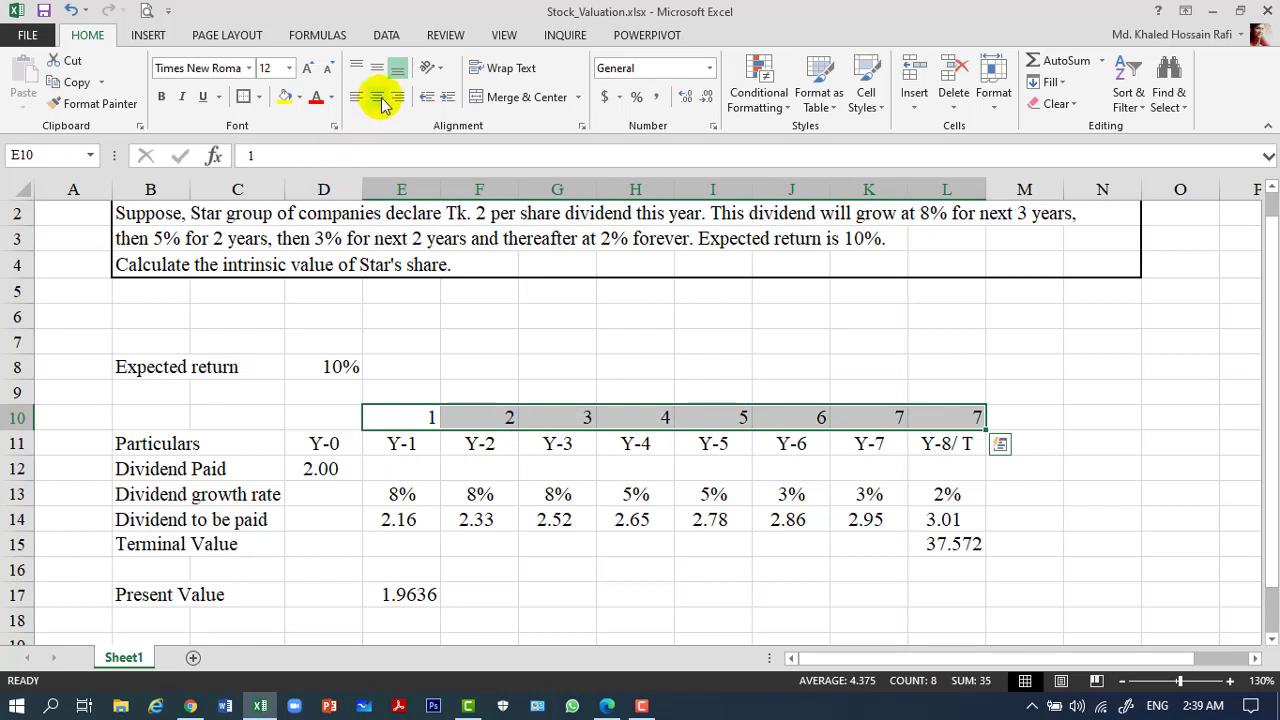
click(377, 96)
click(376, 67)
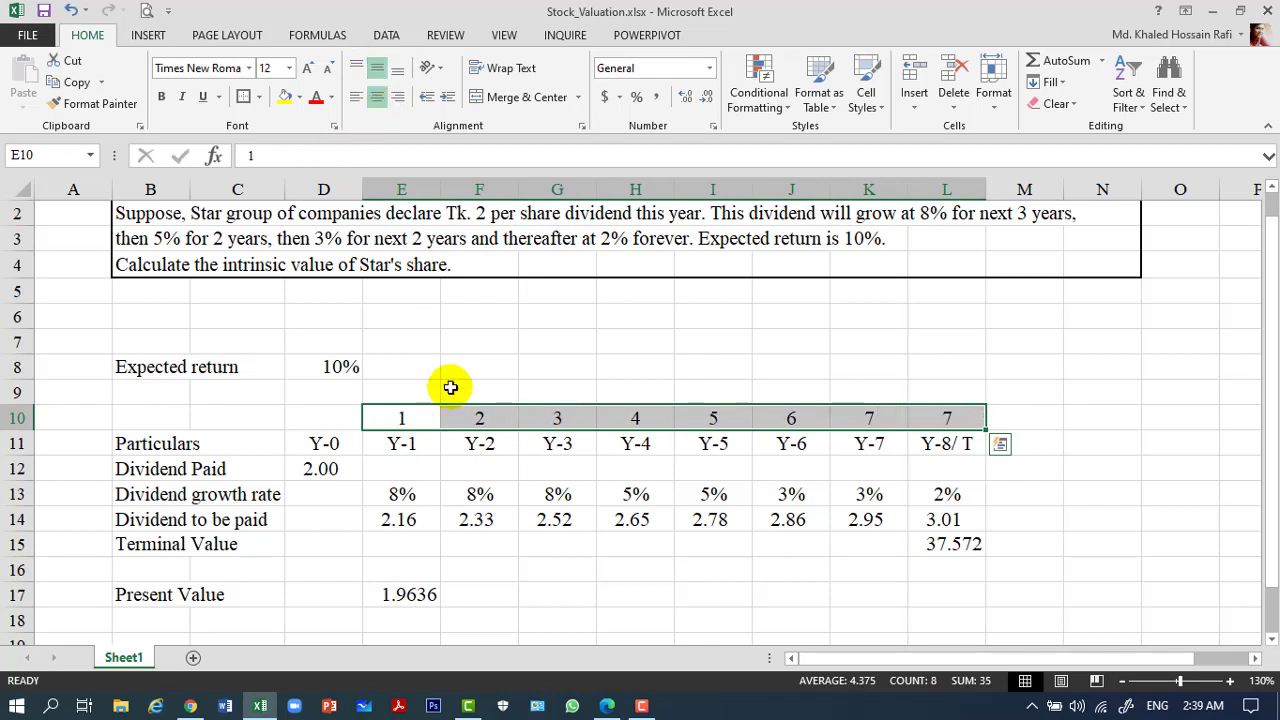
Step: Format the Y-1 present value with two decimals and center the Present Value cells
click(416, 445)
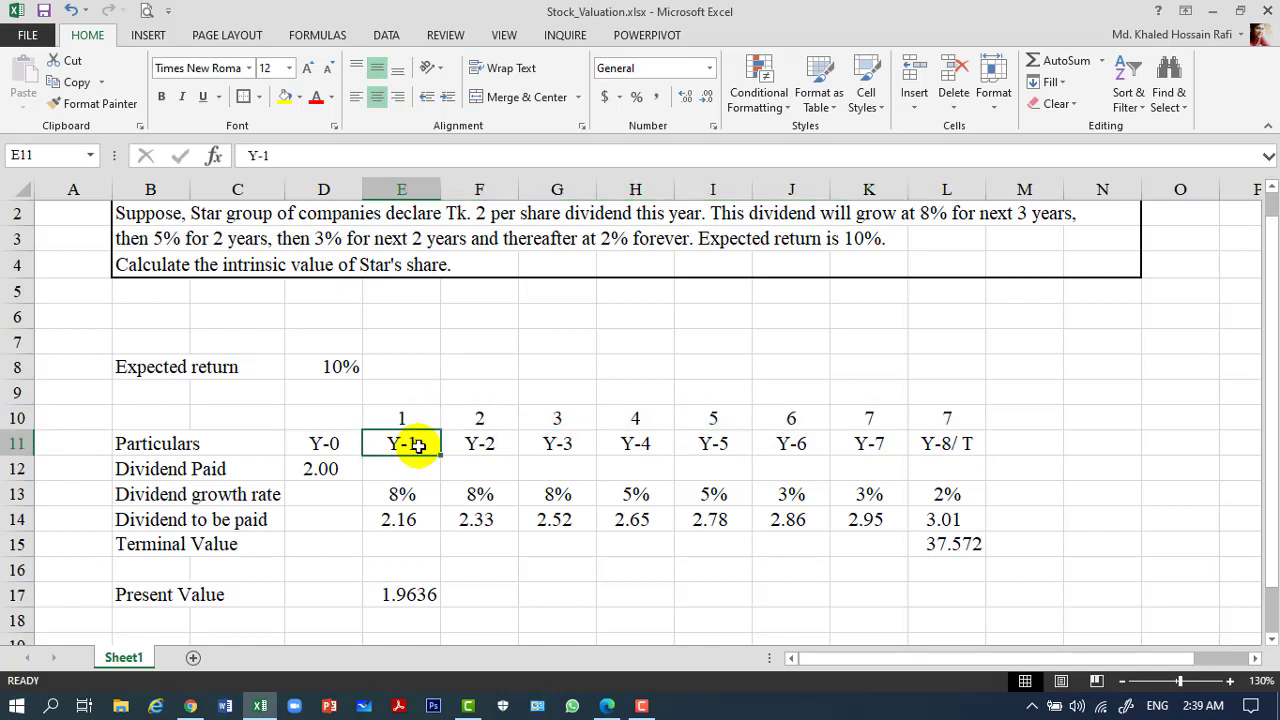
click(281, 157)
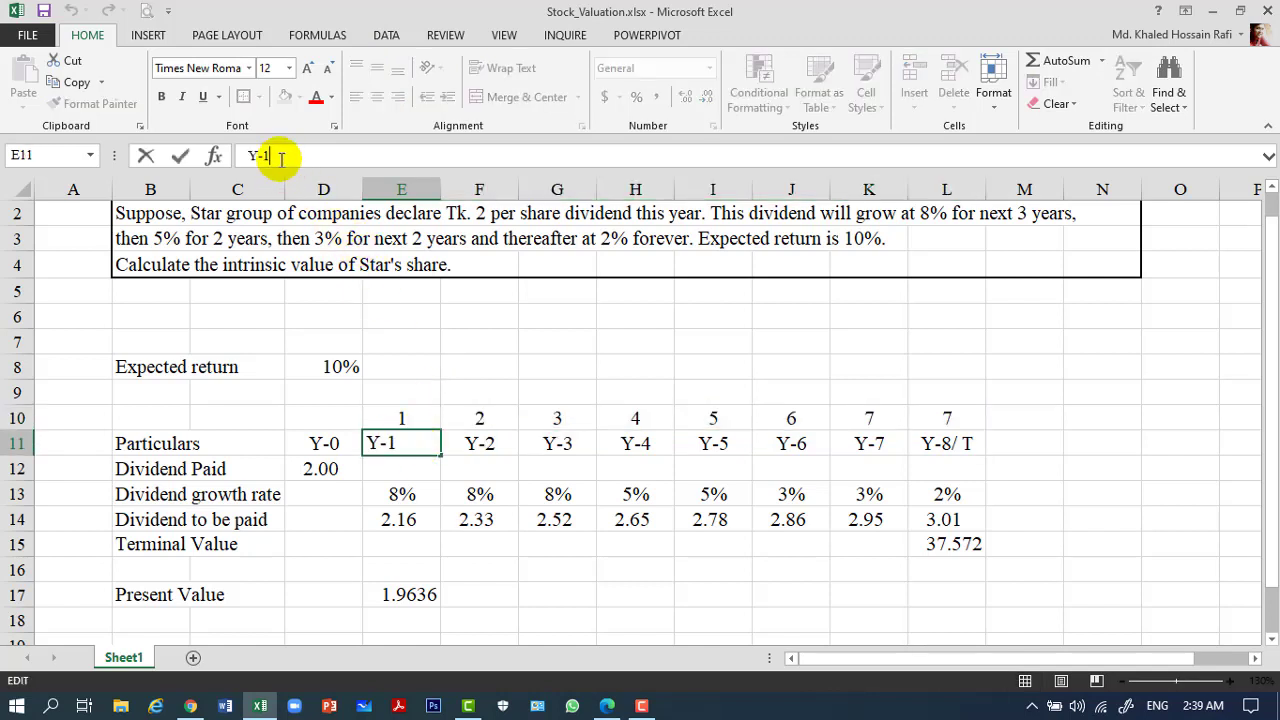
key(Return)
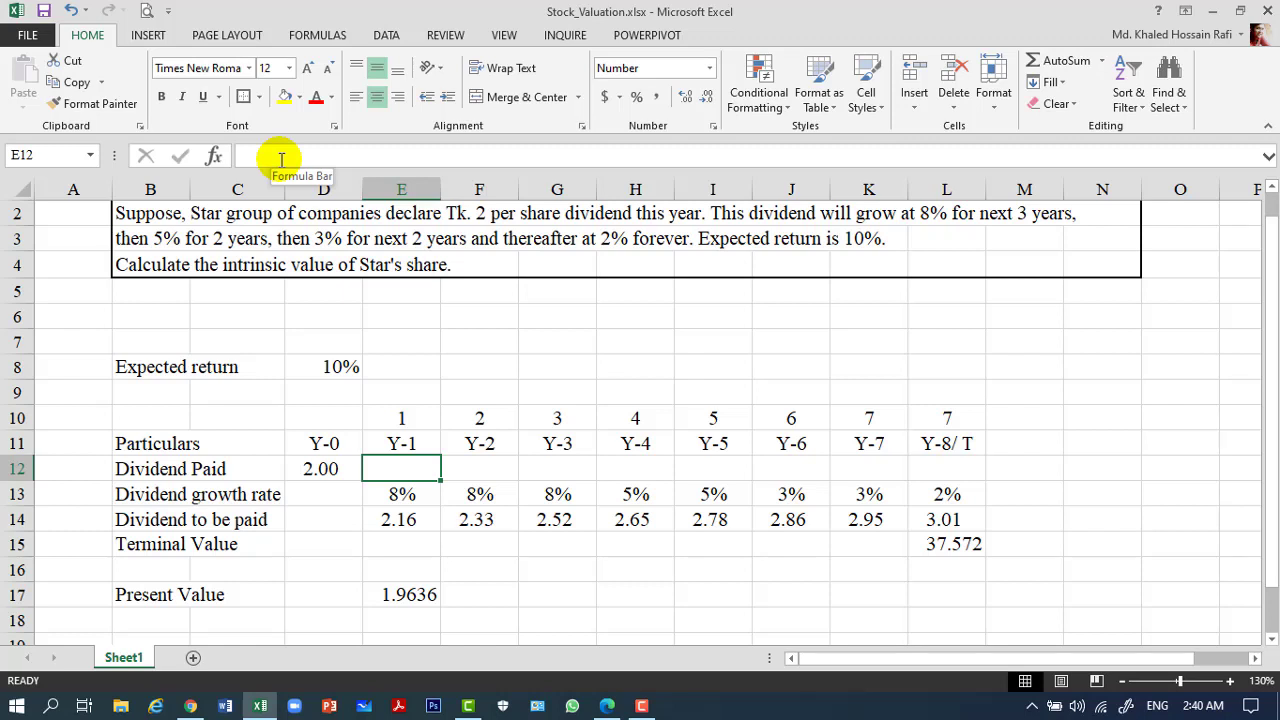
click(428, 593)
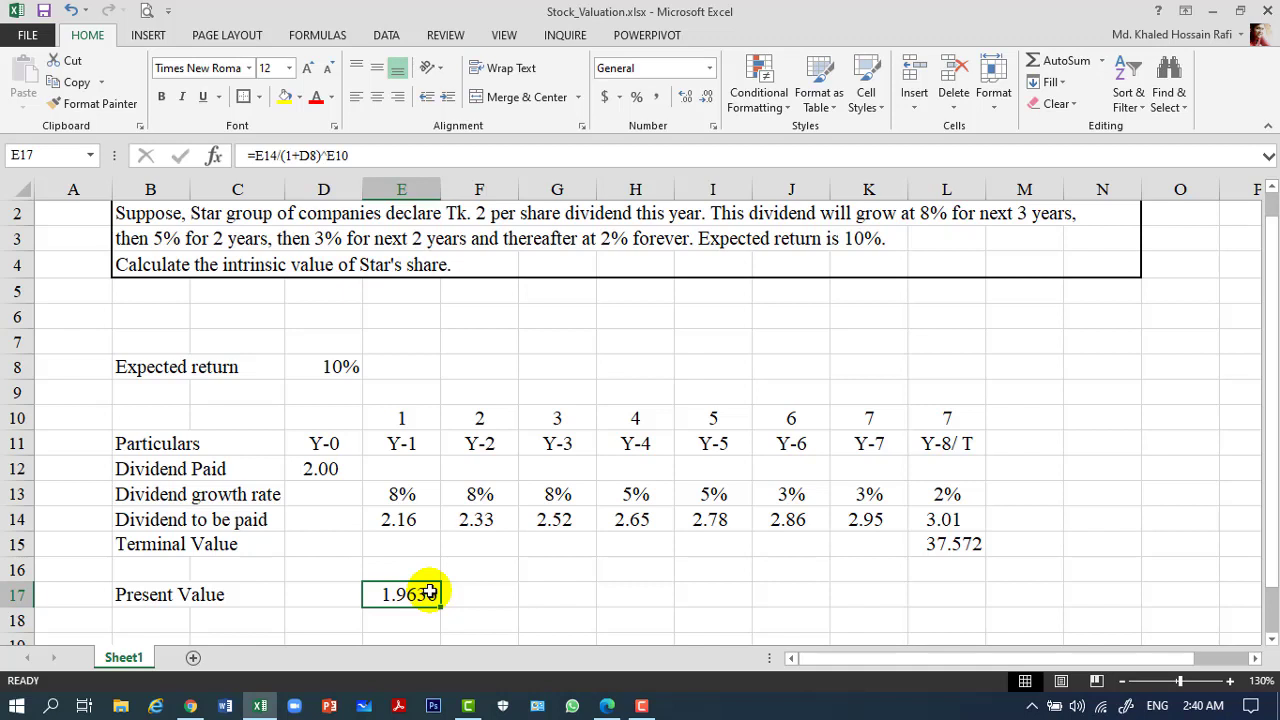
key(ctrl+shift+1)
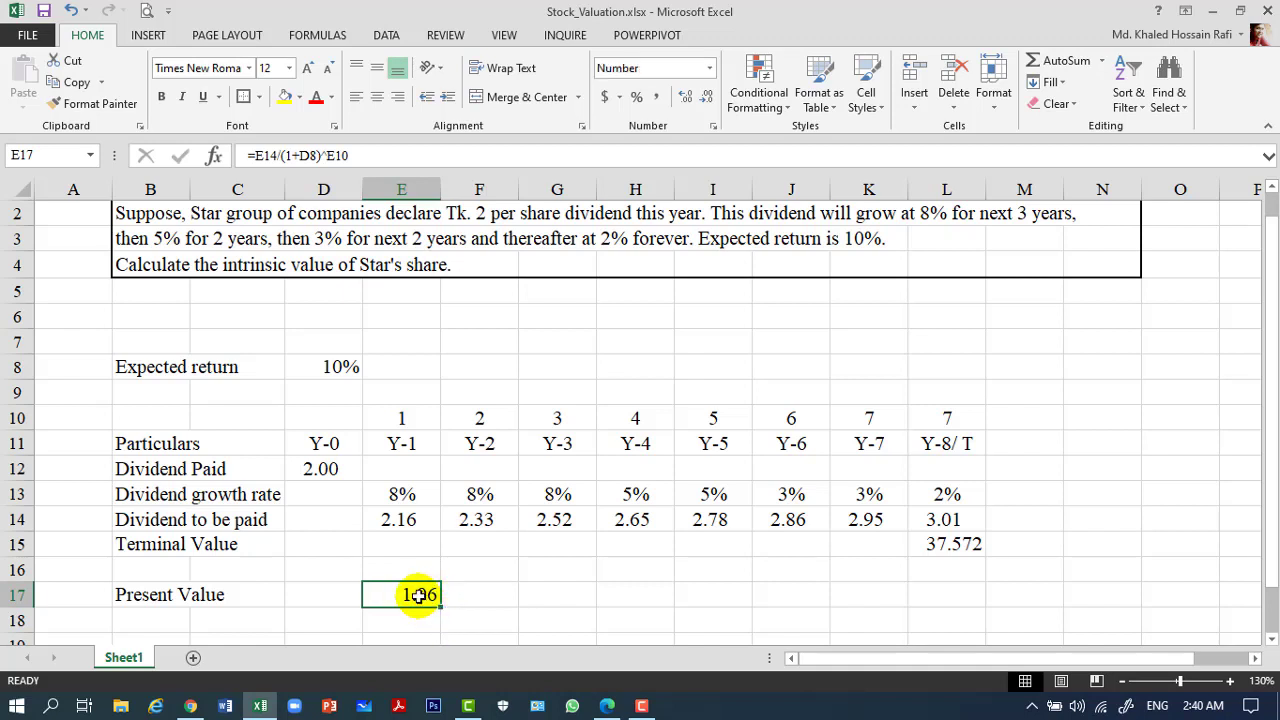
key(shift+Right)
key(shift+Right)
key(shift+Right)
key(shift+Right)
key(shift+Right)
key(shift+Right)
key(shift+Right)
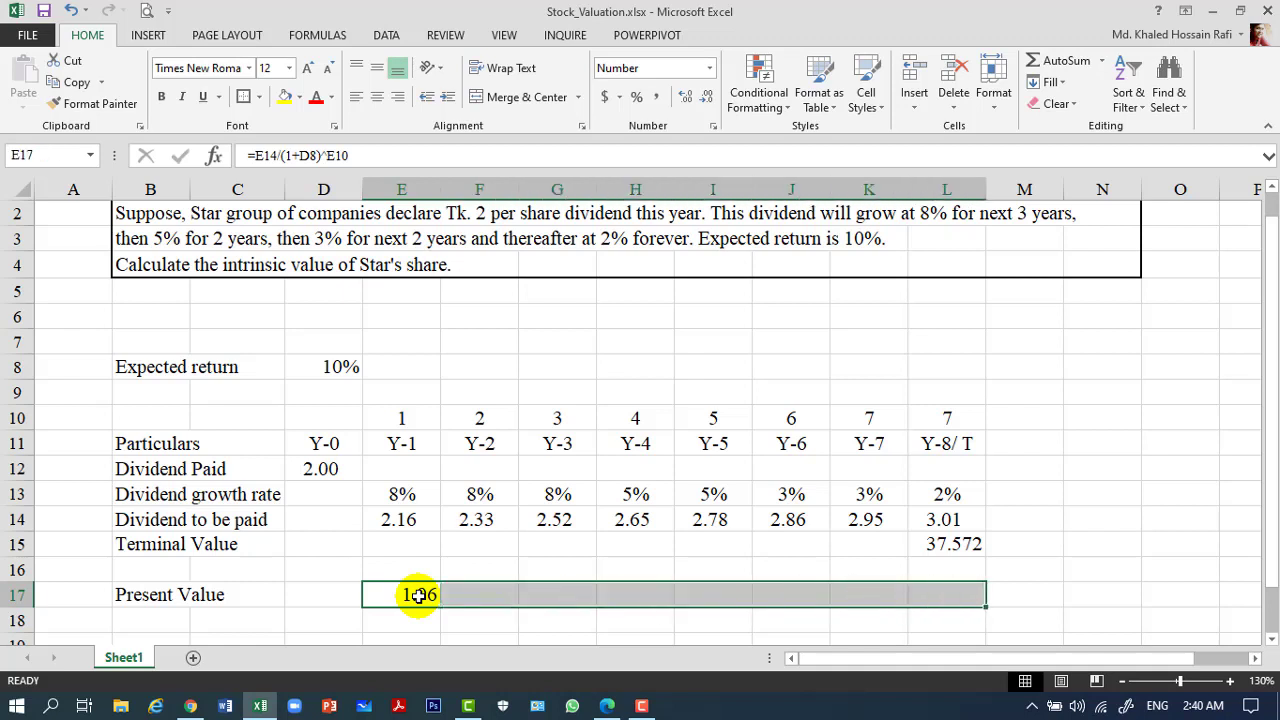
click(377, 97)
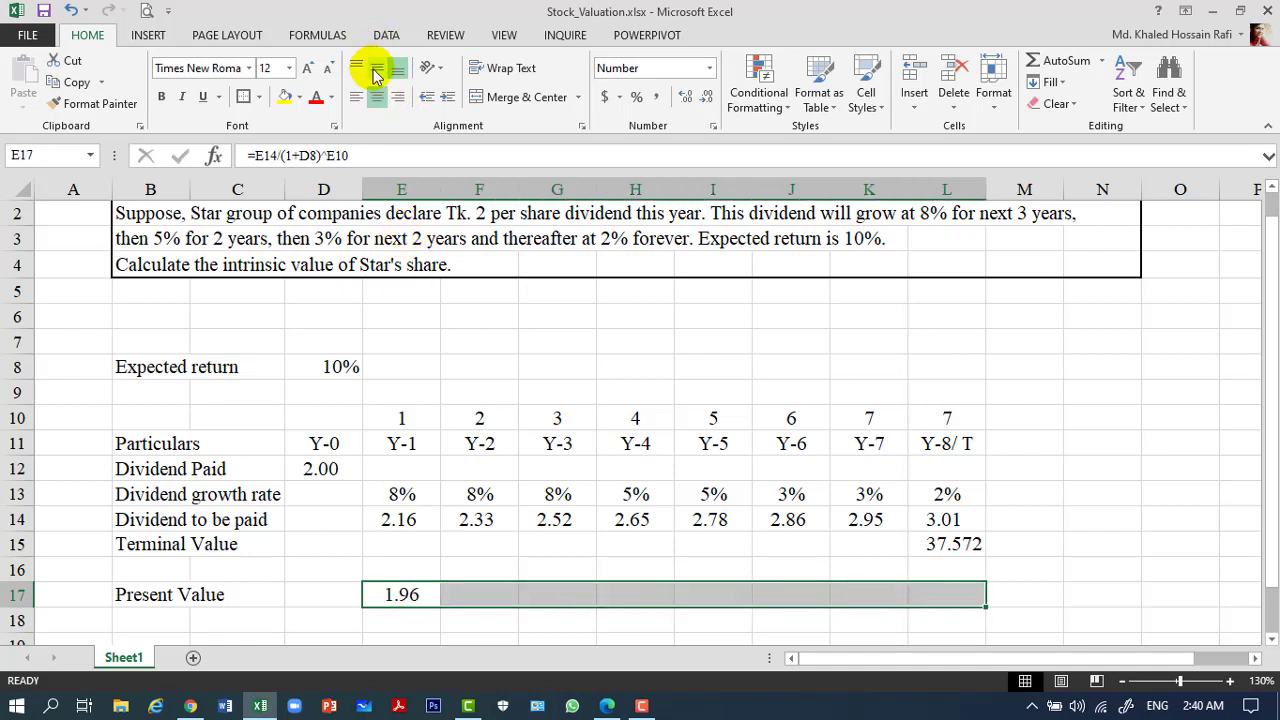
click(377, 67)
Step: Make D8 absolute in E17's formula and fill it across to K17
click(406, 597)
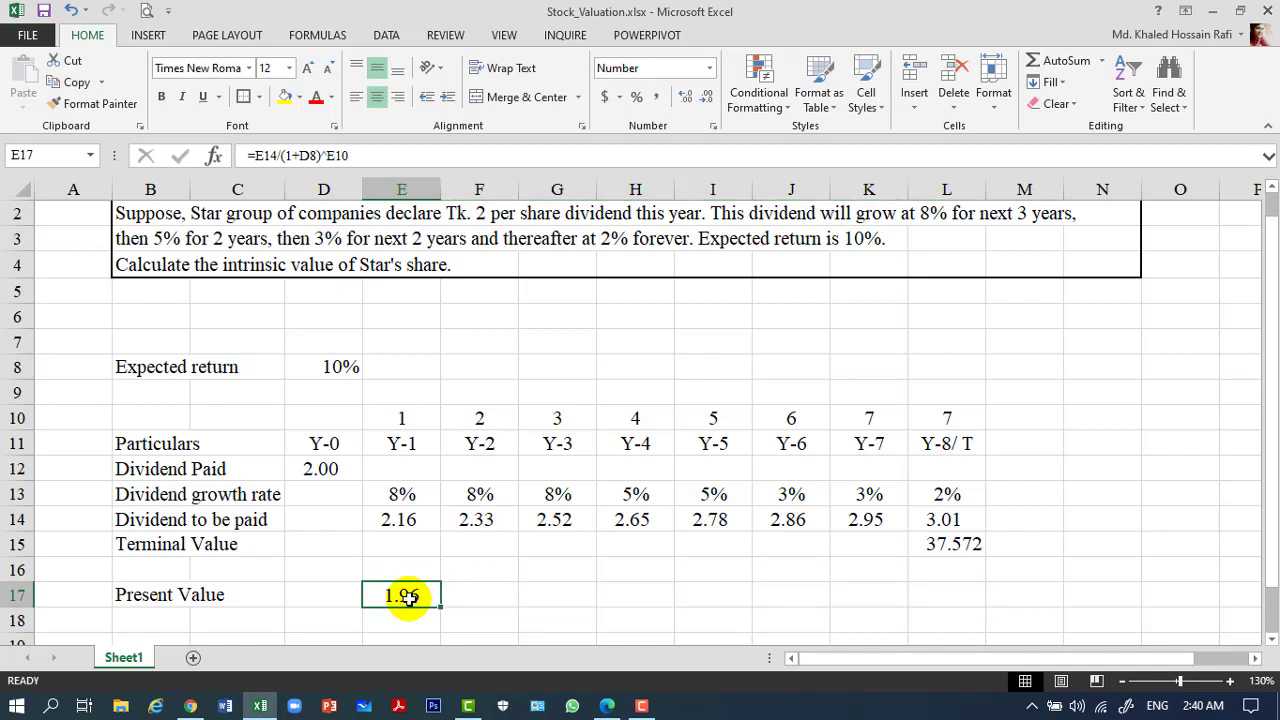
click(361, 155)
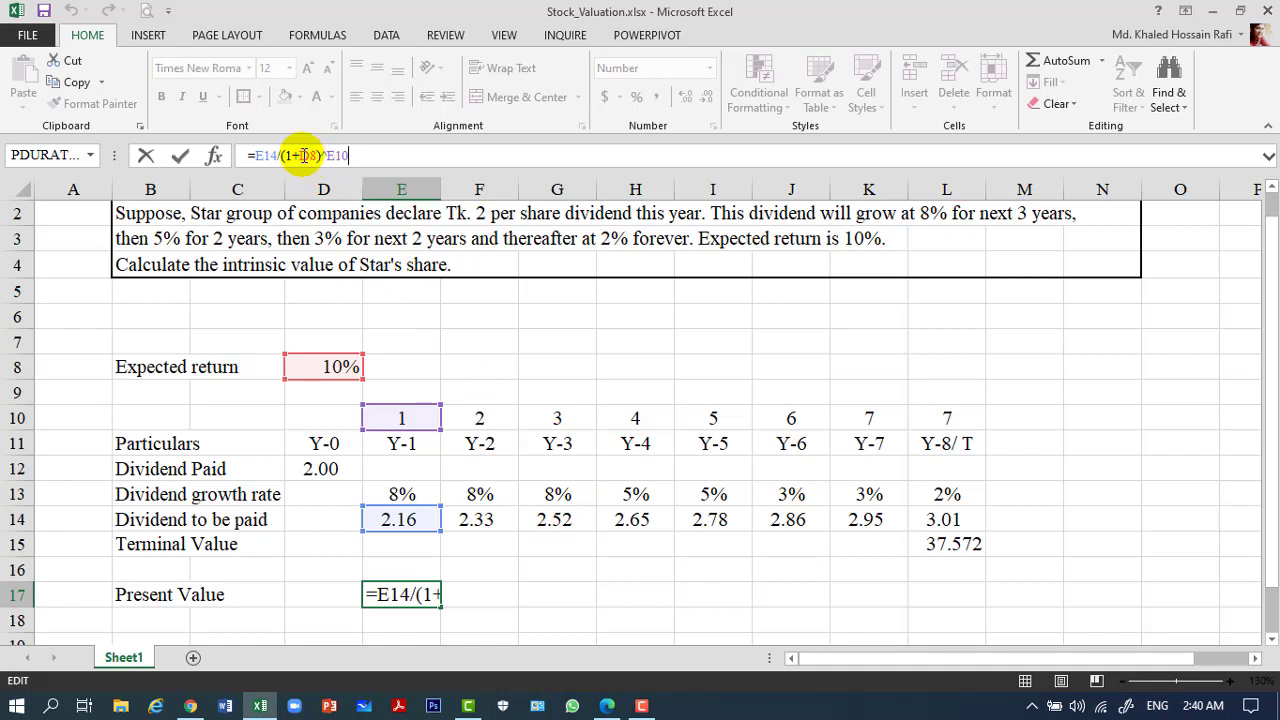
click(303, 155)
key(F4)
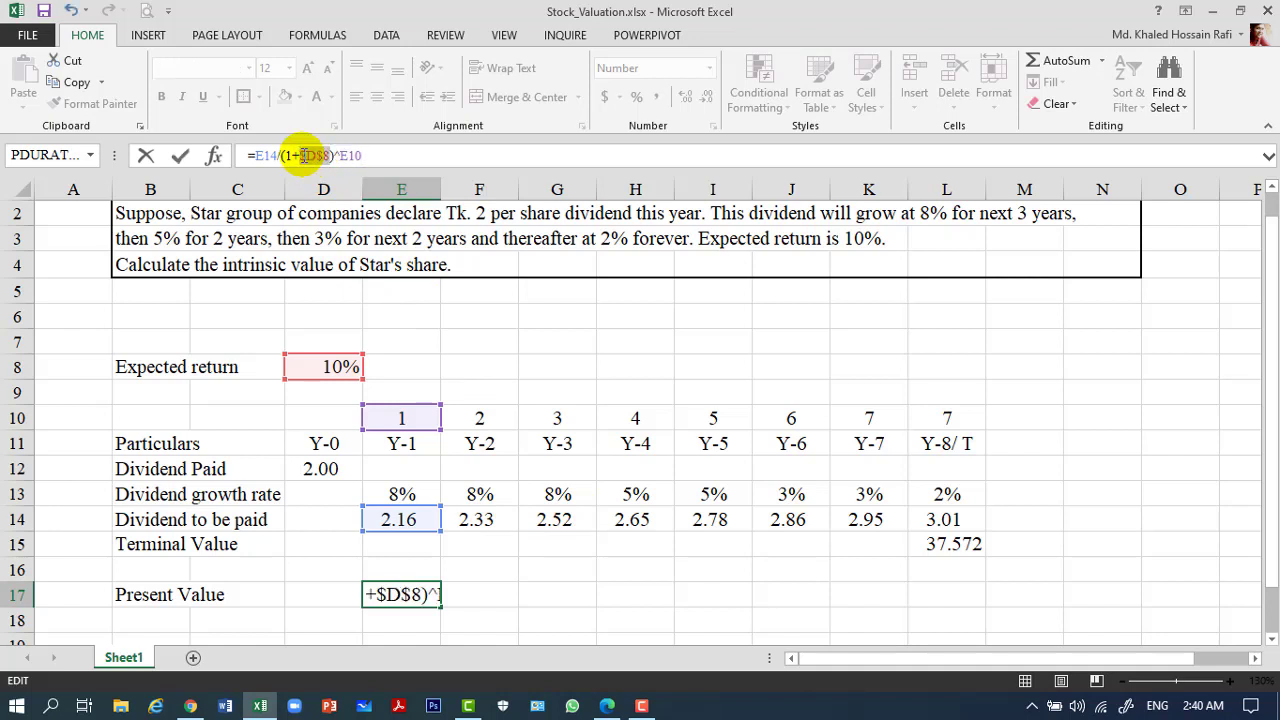
key(ctrl+Return)
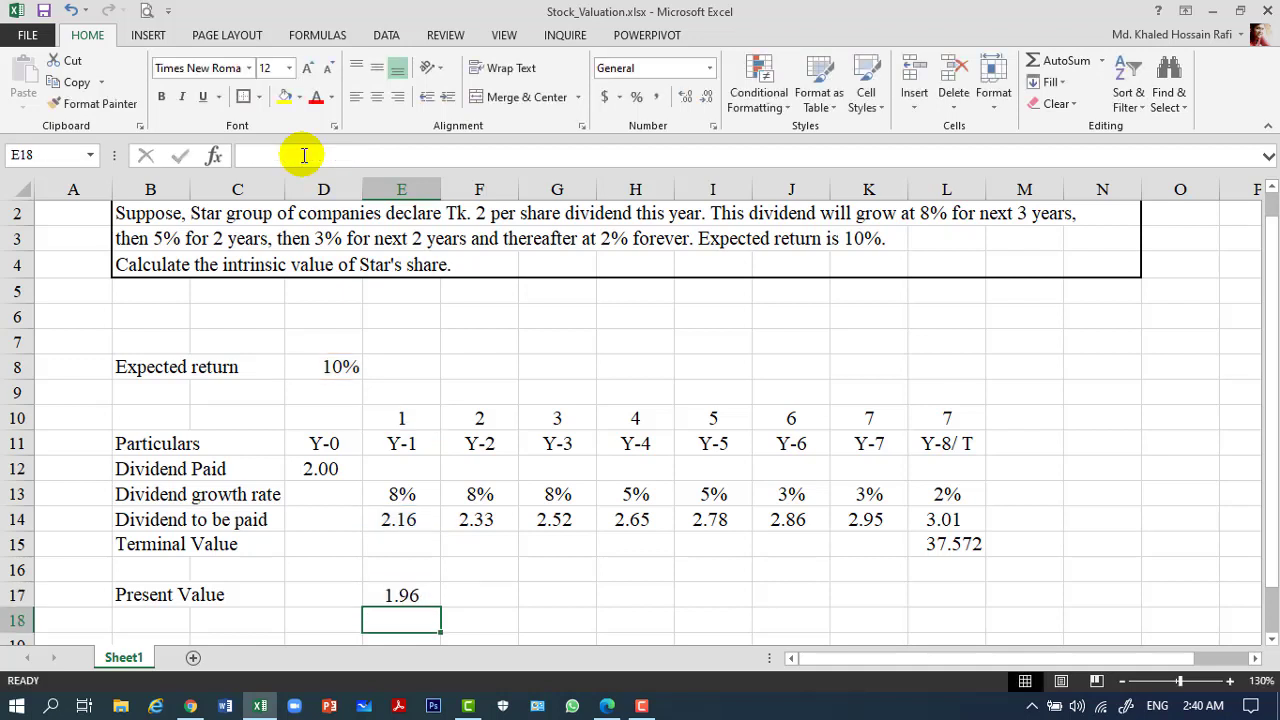
key(shift+Right)
key(shift+Right)
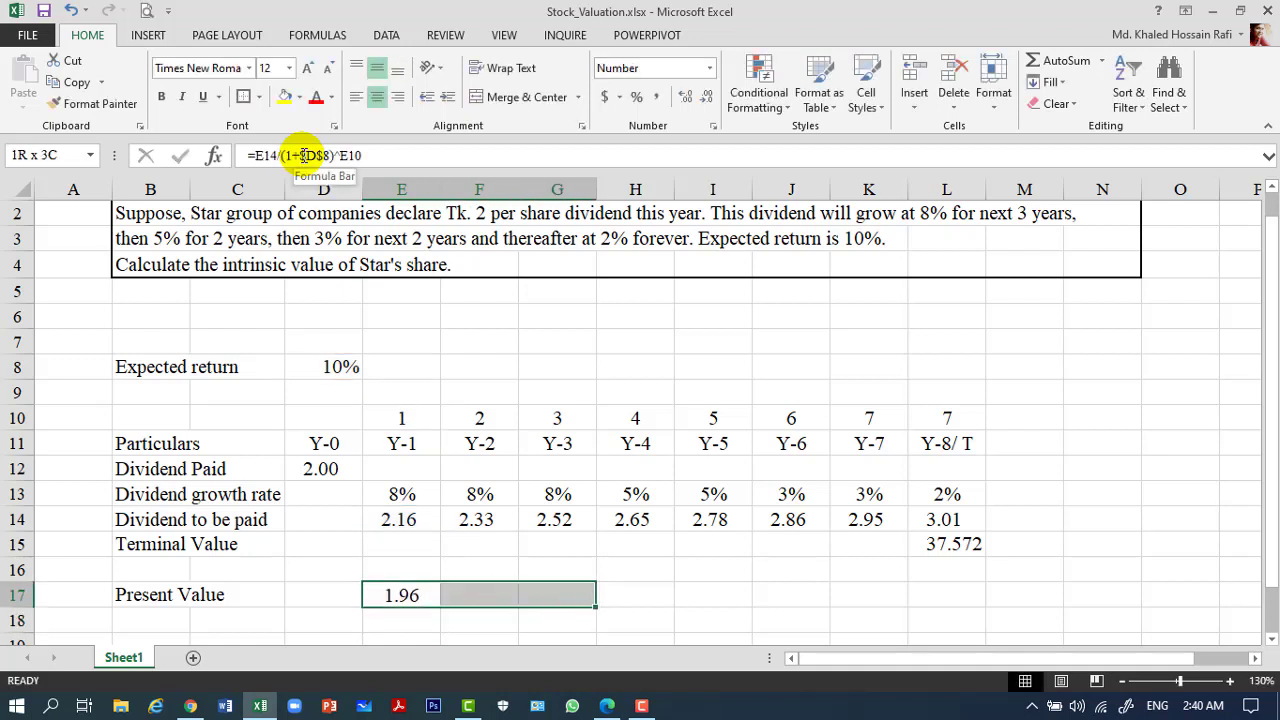
key(shift+Right)
key(shift+Right)
key(shift+Right)
key(shift+Right)
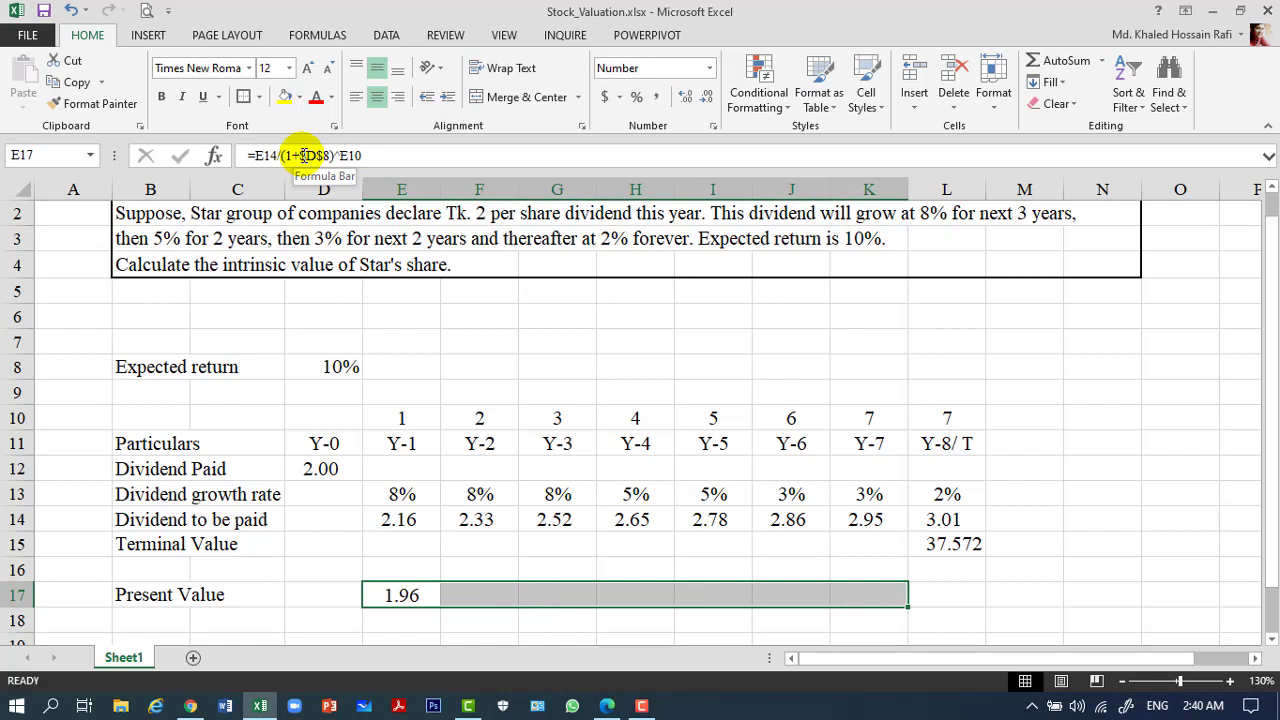
key(ctrl+r)
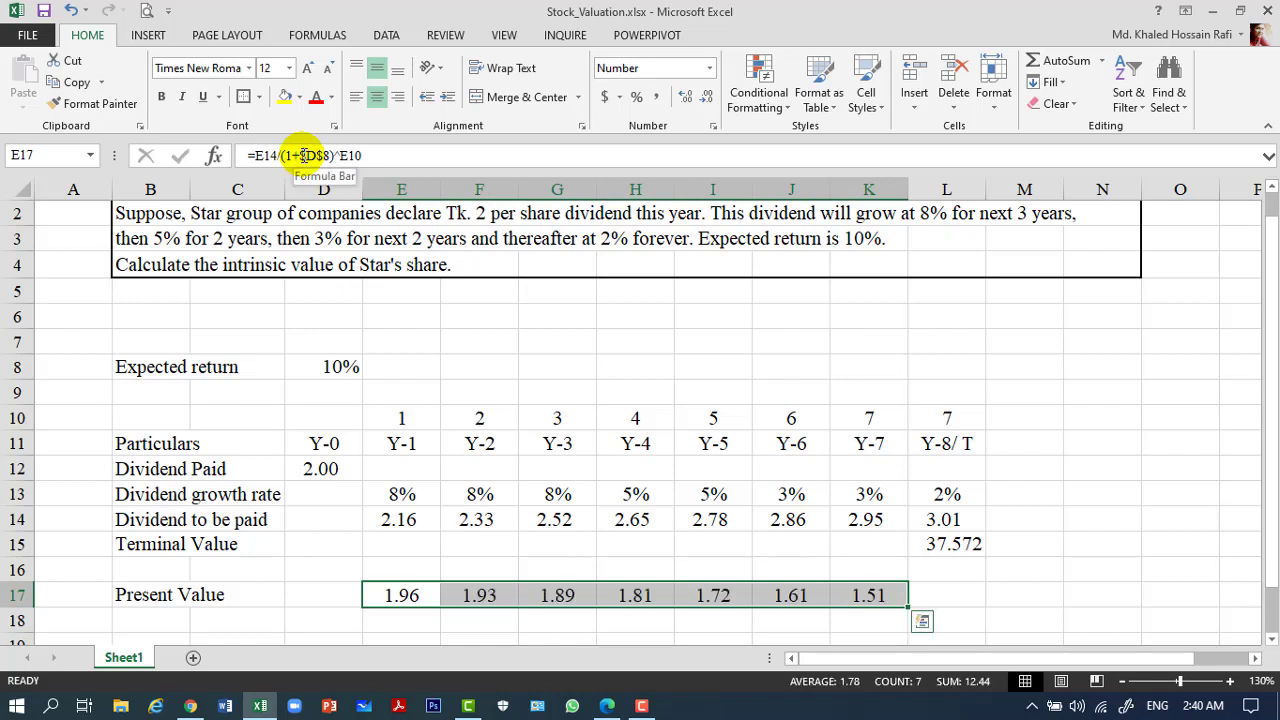
Step: Inspect the E17 and F17 present value formulas without changing them
click(415, 598)
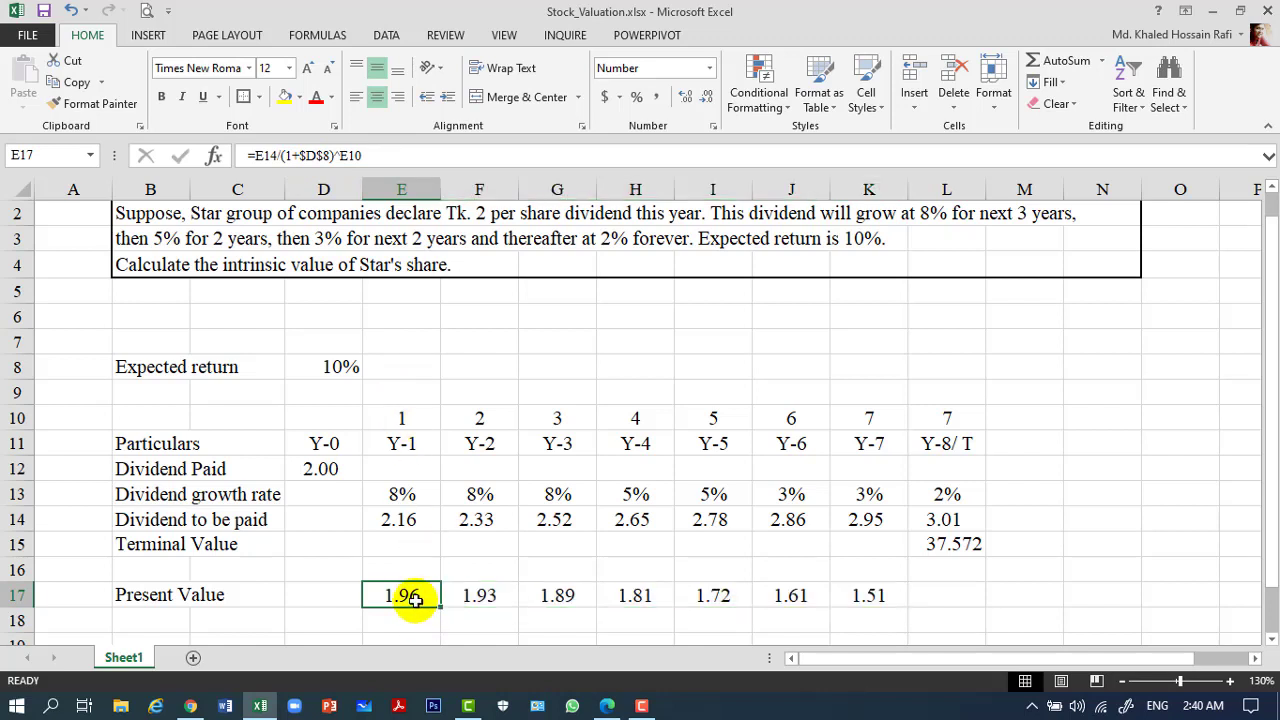
click(383, 150)
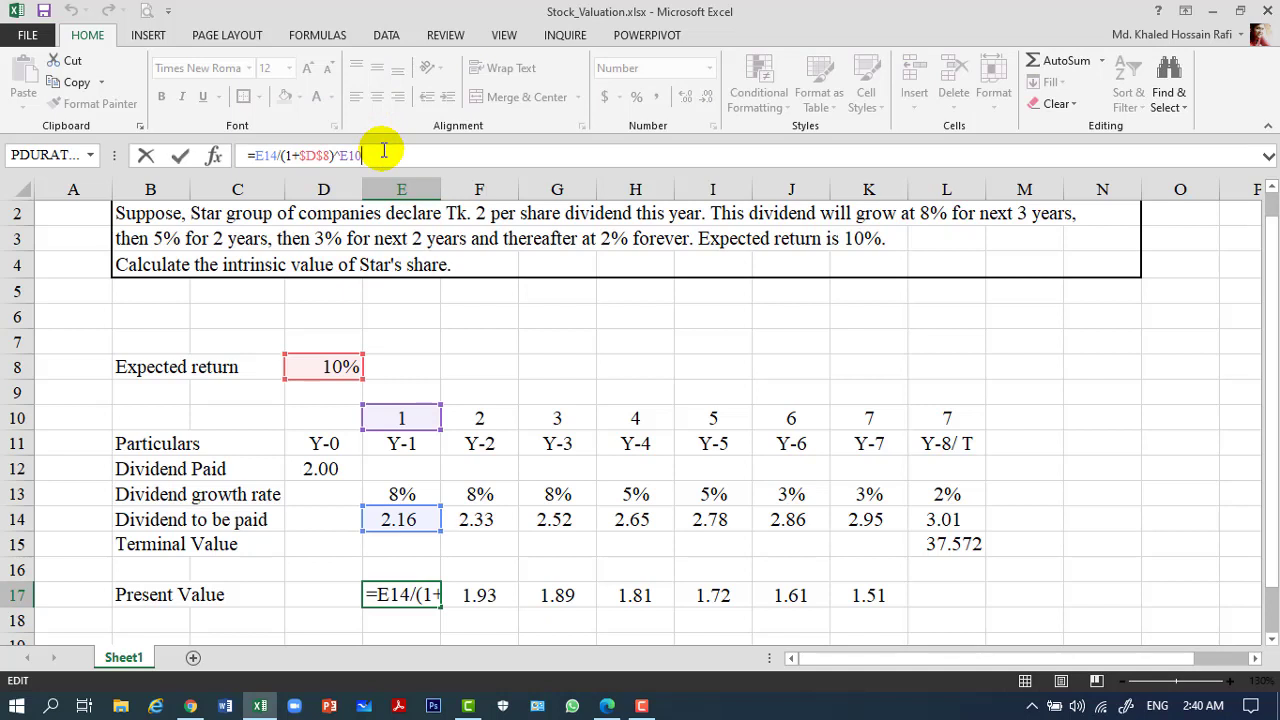
key(Return)
key(Up)
key(Right)
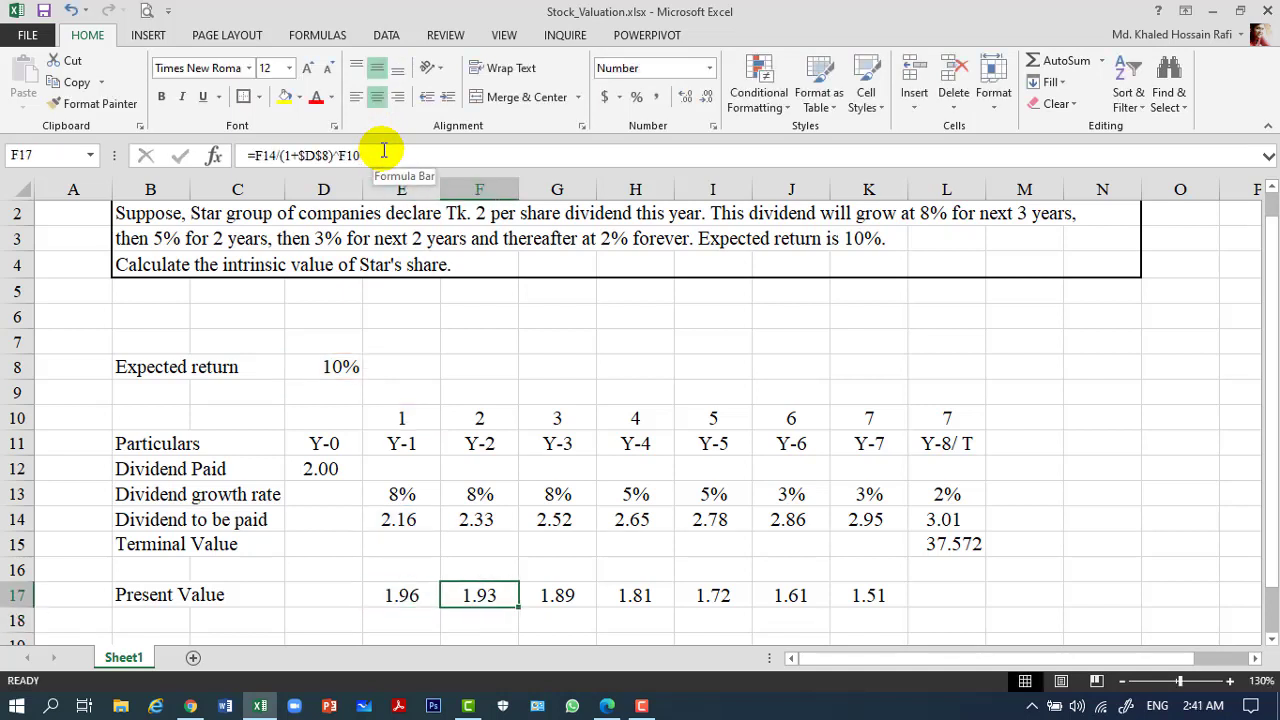
click(383, 150)
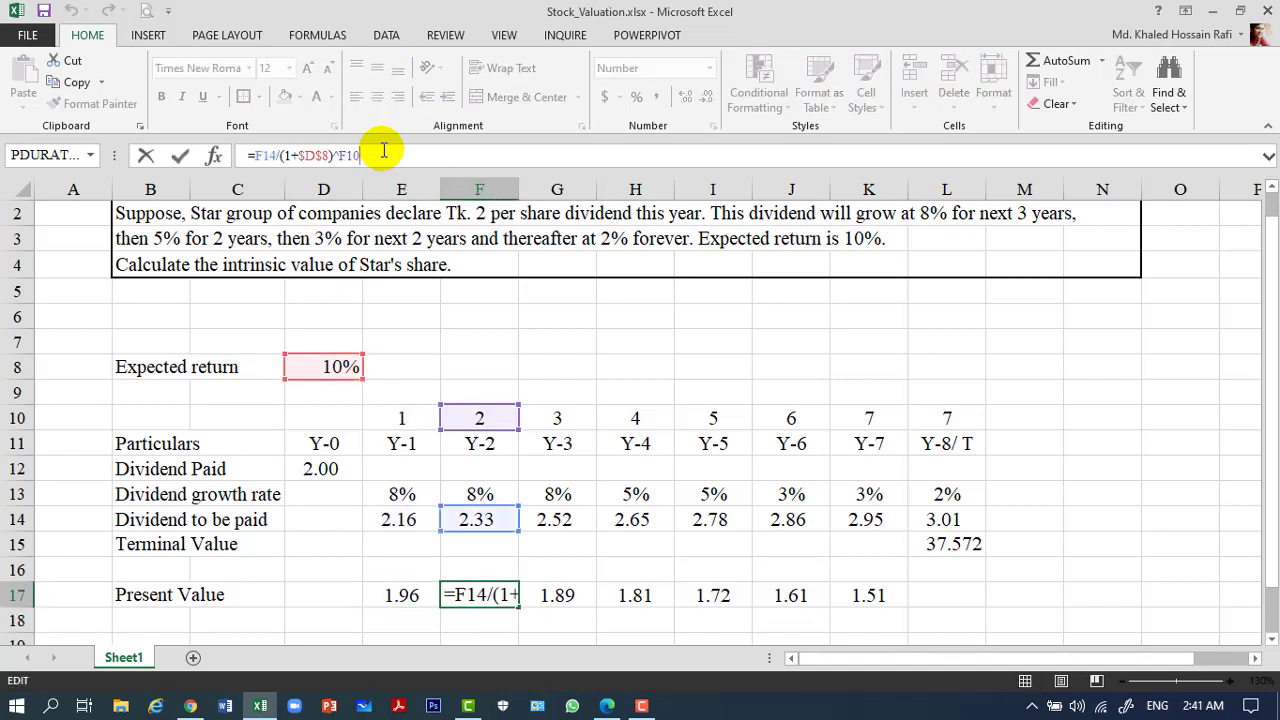
key(Return)
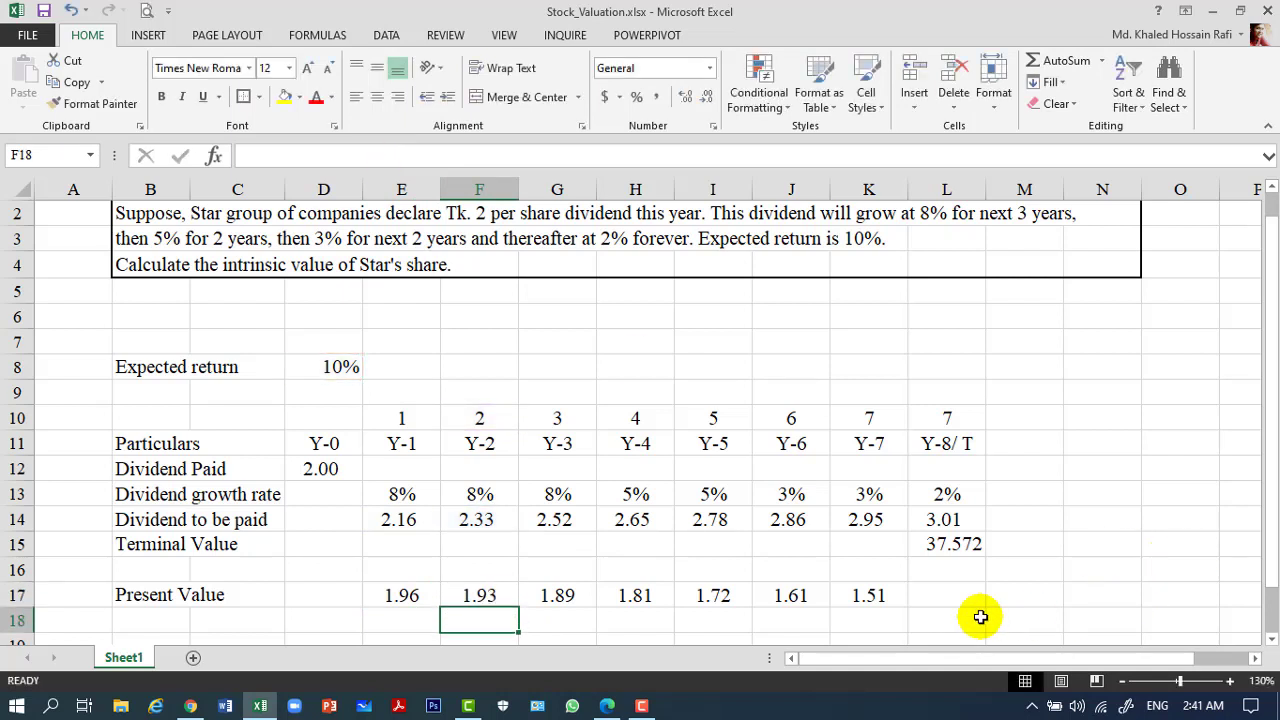
click(950, 597)
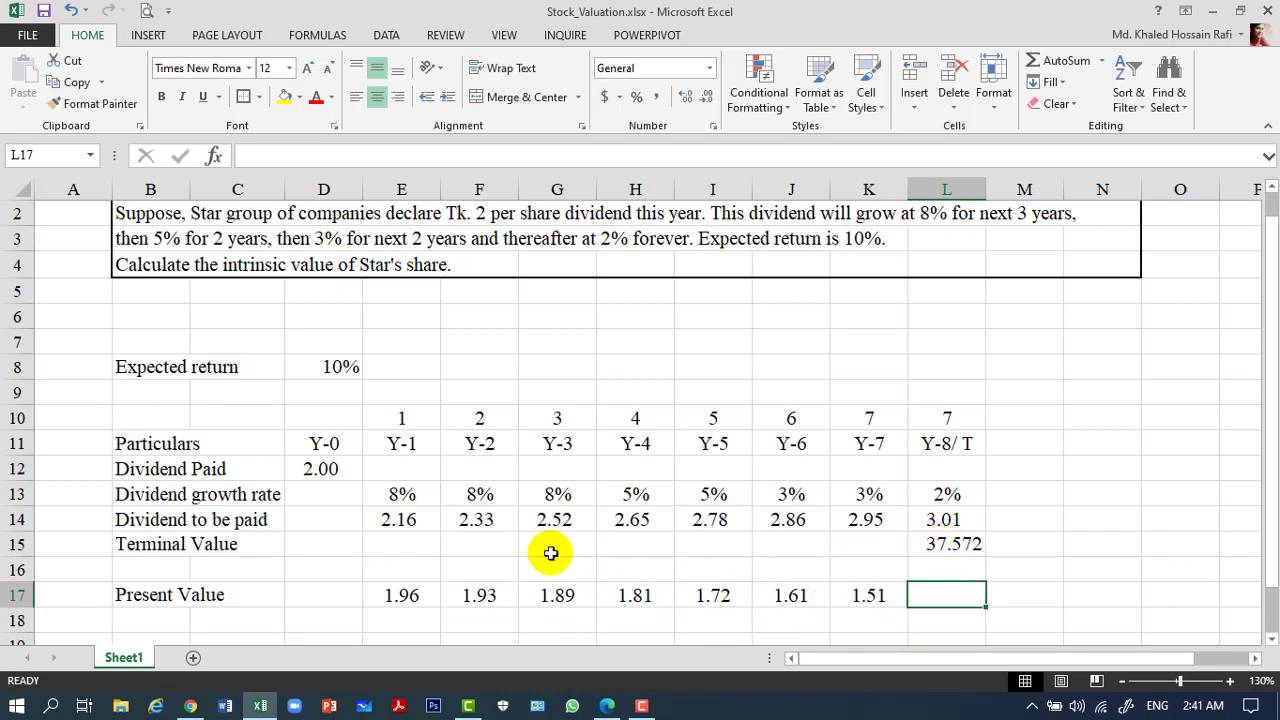
Step: Review the row 14 dividend formulas and the L15 terminal value formula
click(417, 519)
key(Right)
key(Right)
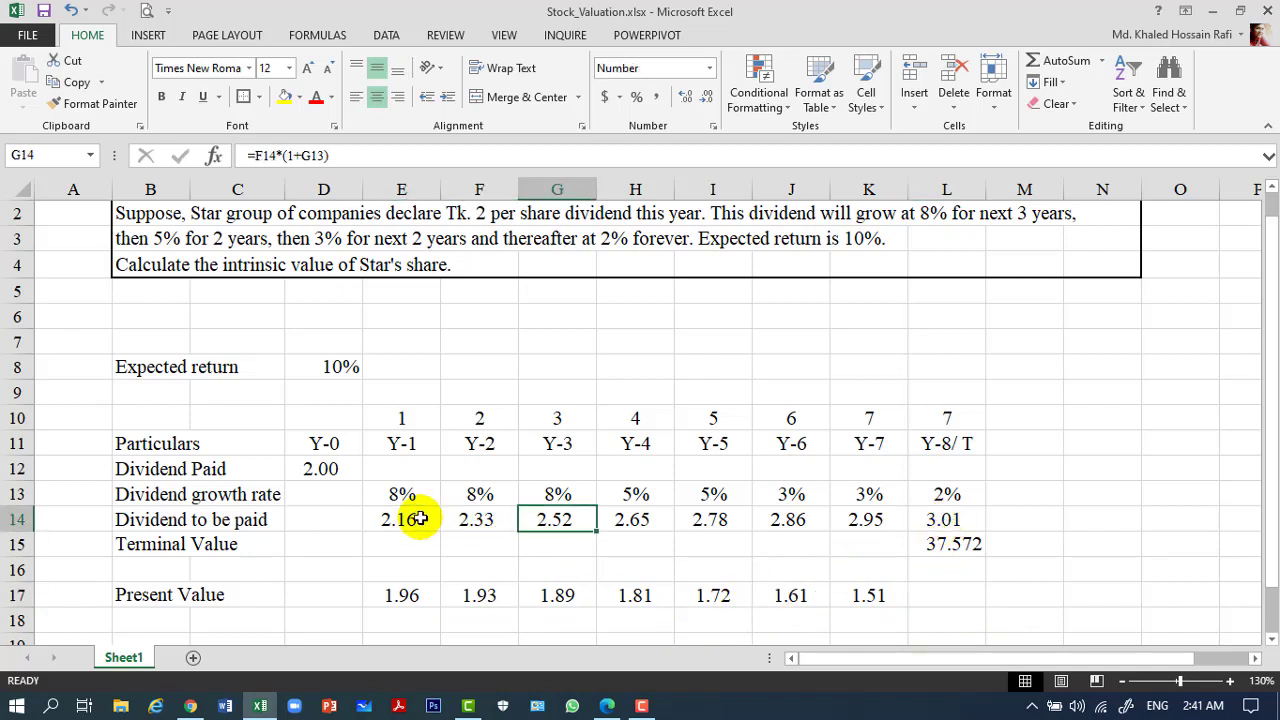
key(Right)
key(Right)
key(Right)
key(Right)
key(Right)
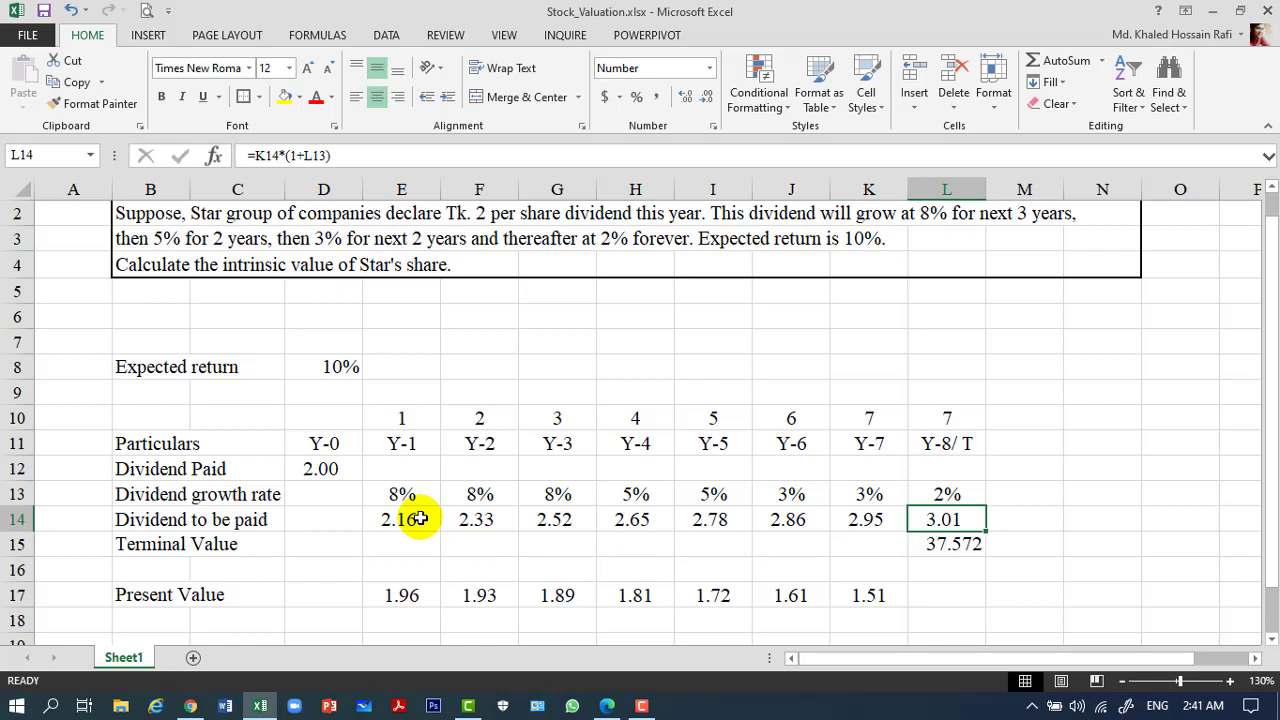
key(Down)
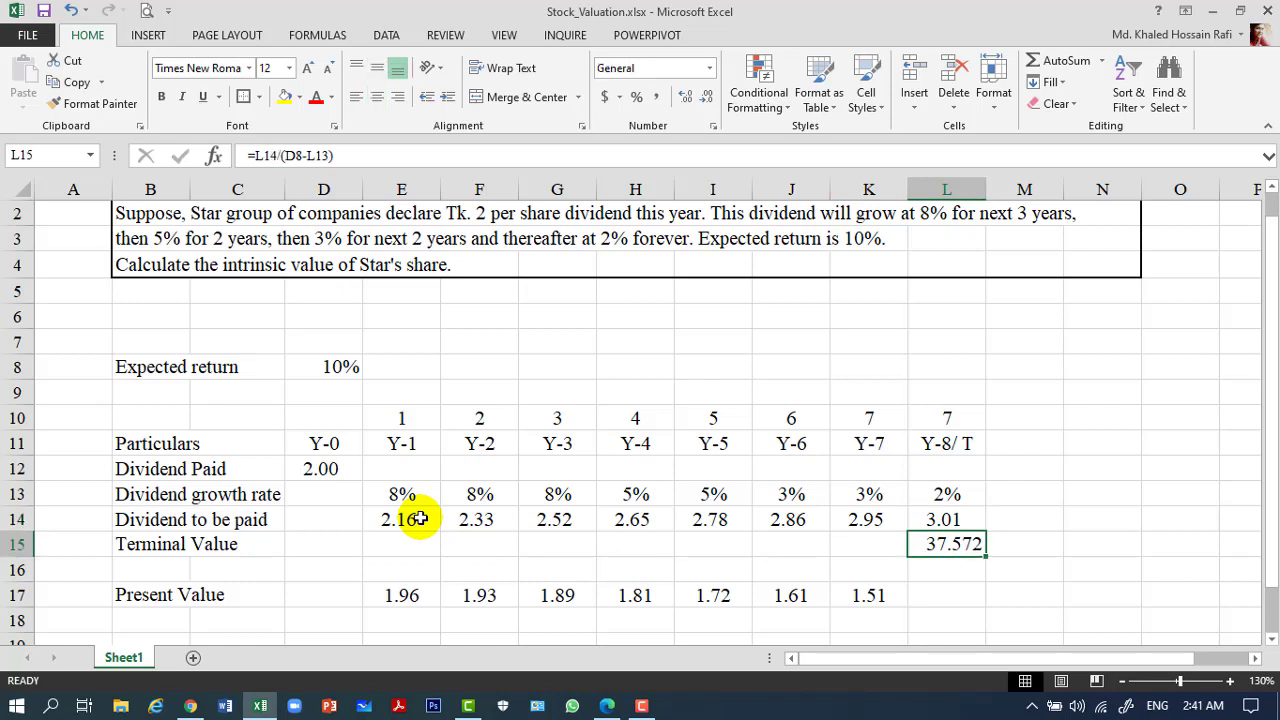
key(Down)
key(Down)
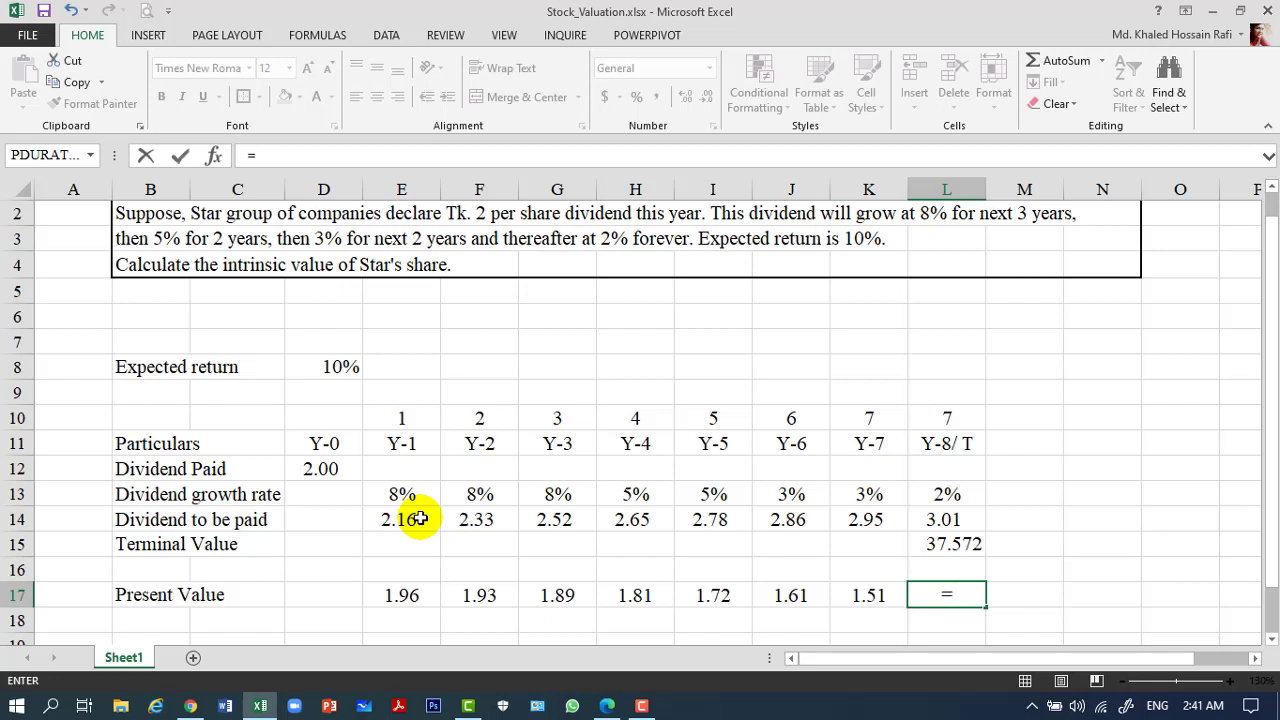
Step: Enter =L15/(1+$D$8)^L10 in L17, giving a present value of 19.28
key(Up)
key(Up)
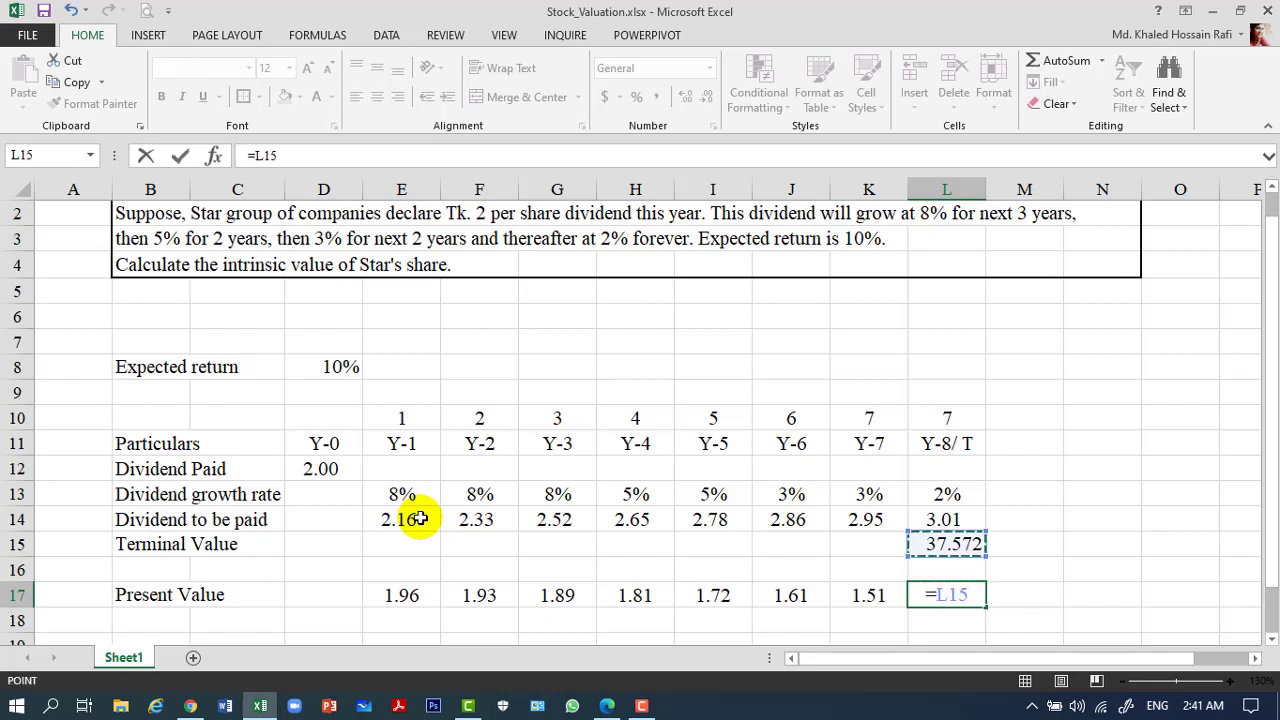
text(/(1)
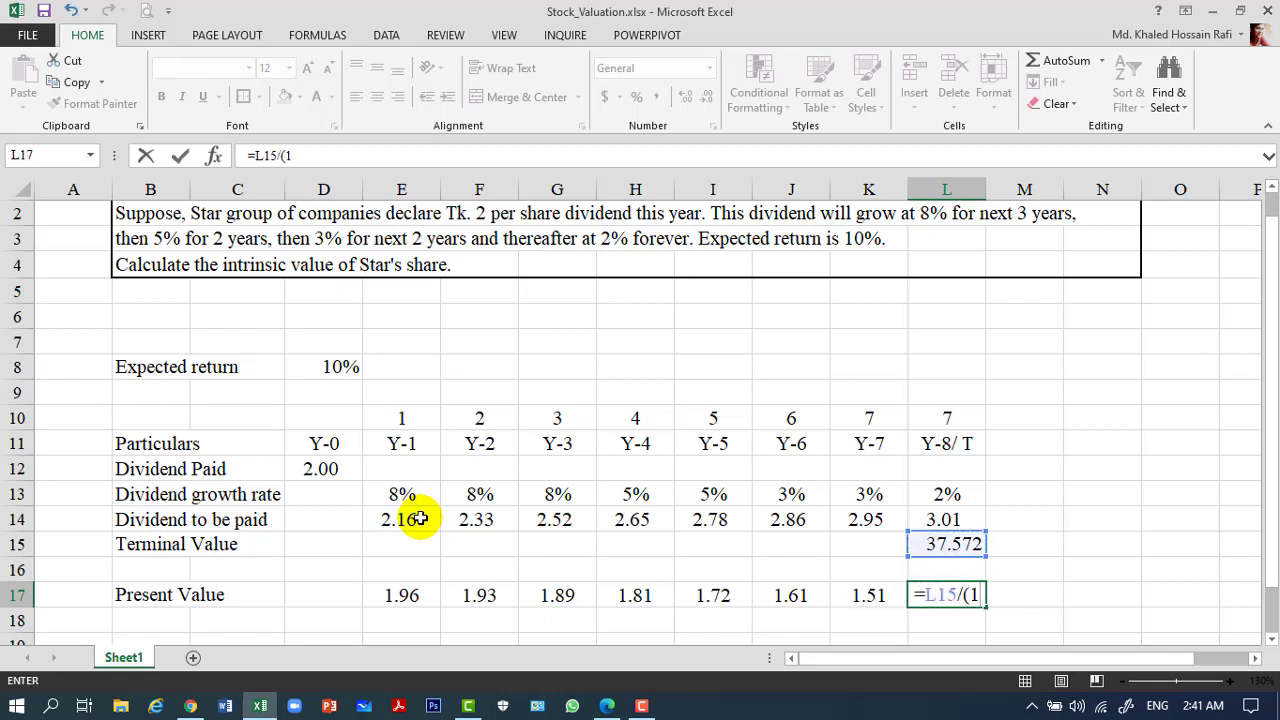
text(+)
click(308, 365)
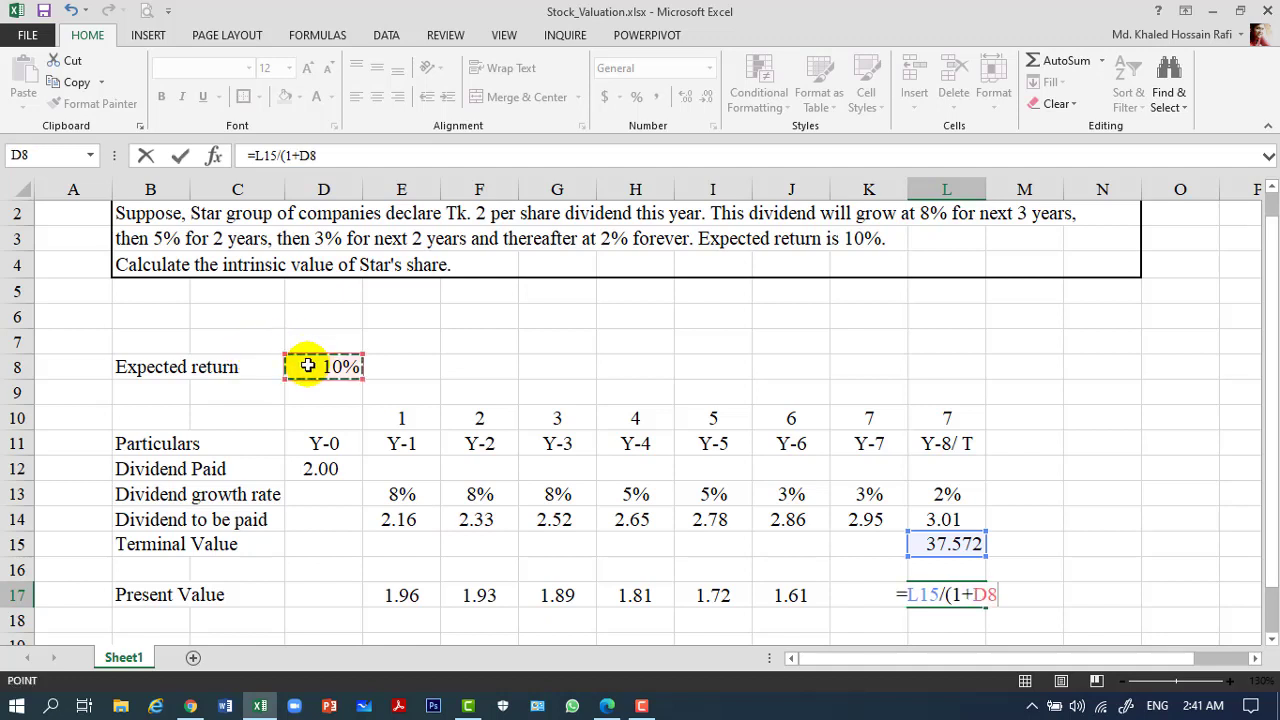
key(F4)
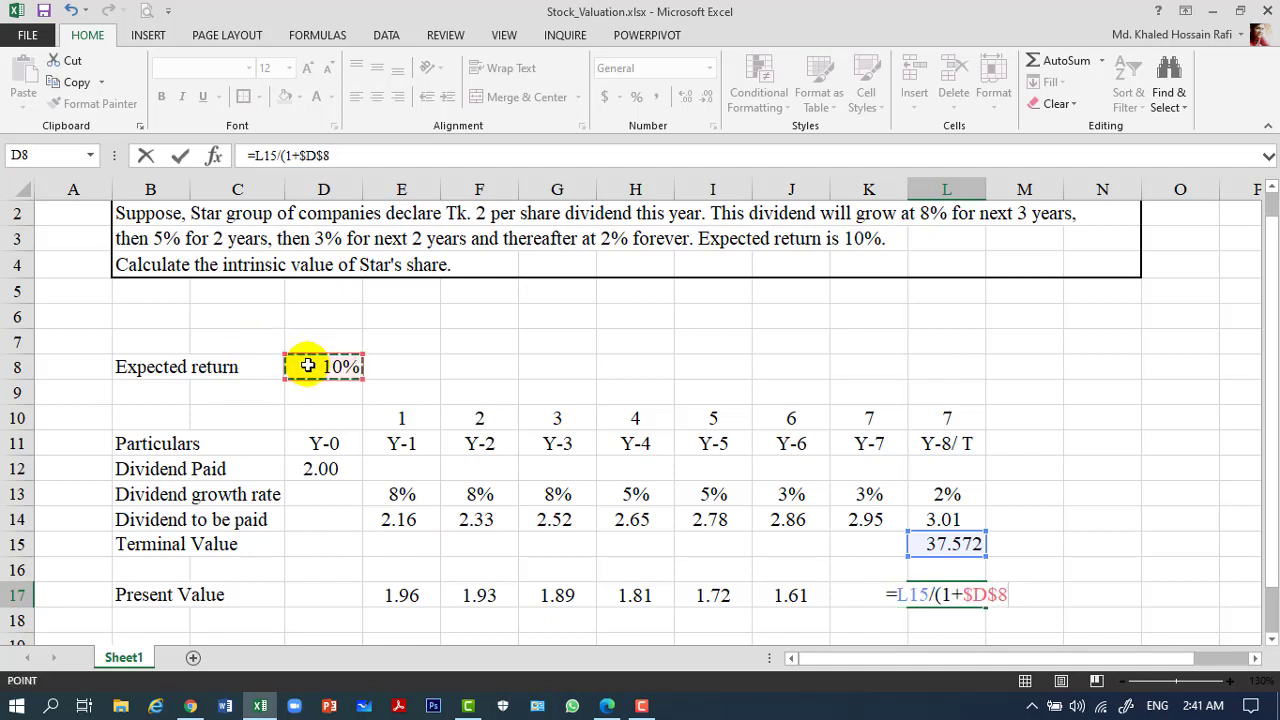
text())
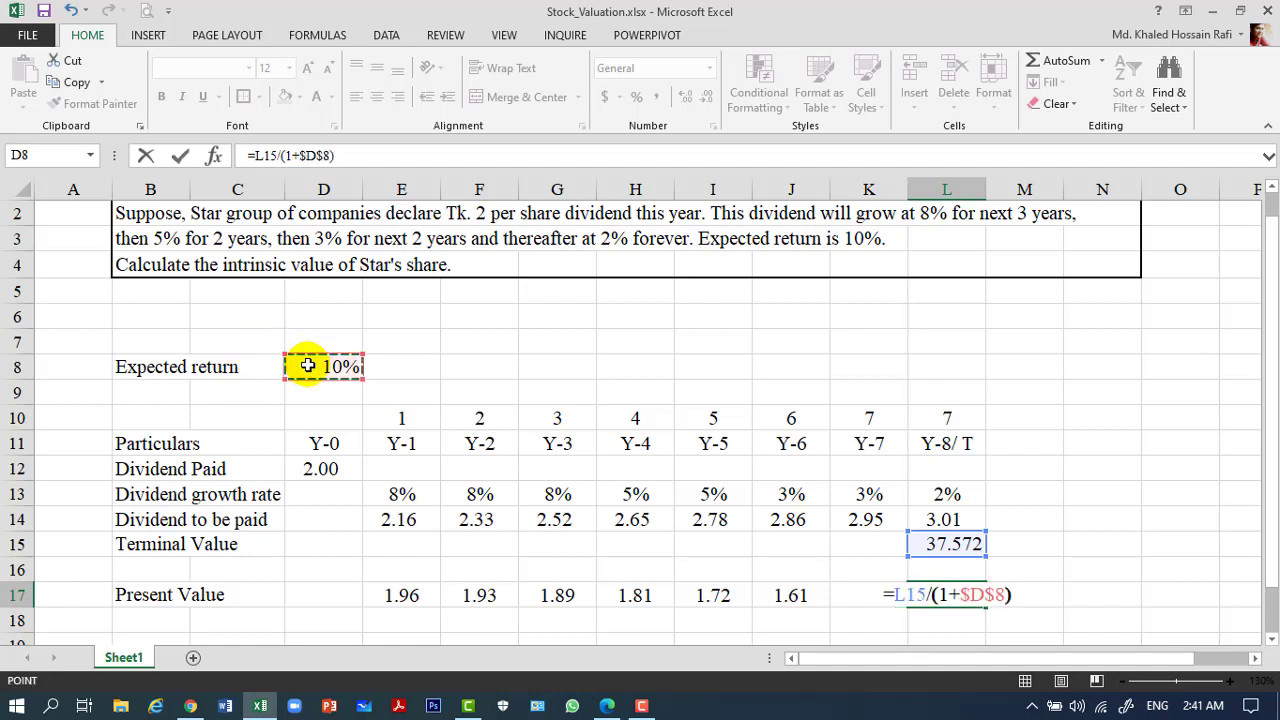
text(^)
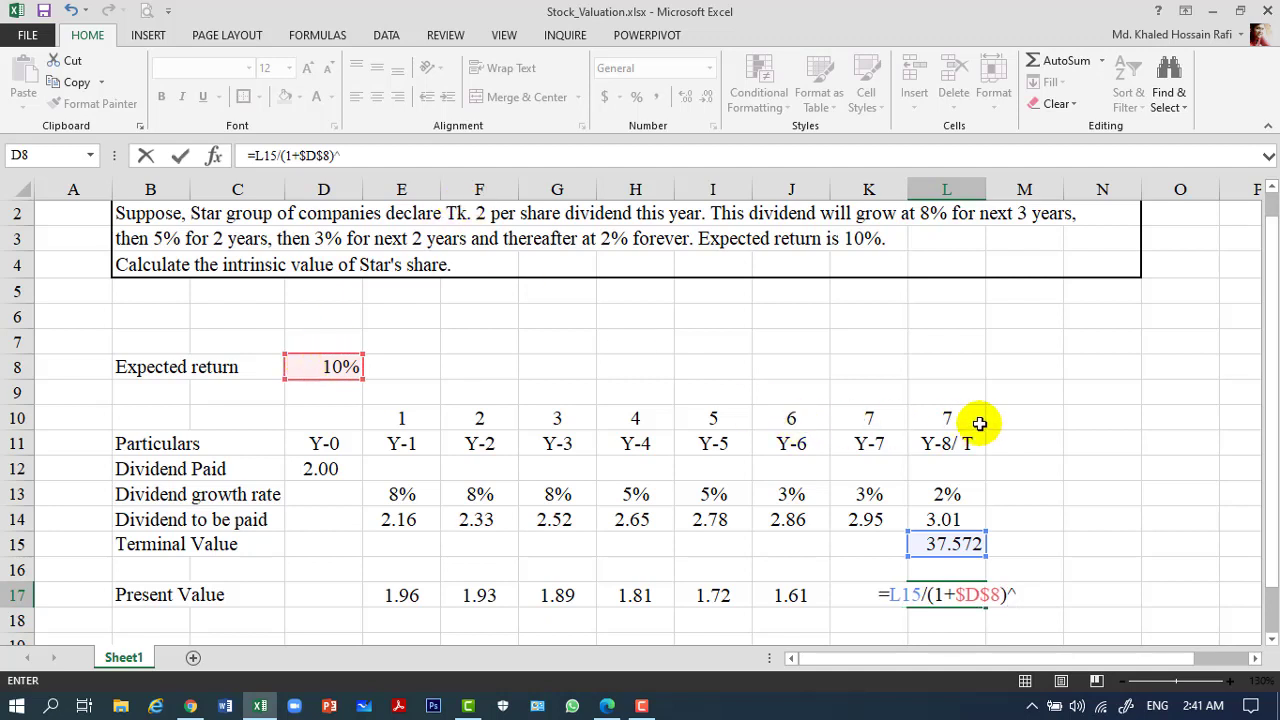
click(955, 419)
key(Return)
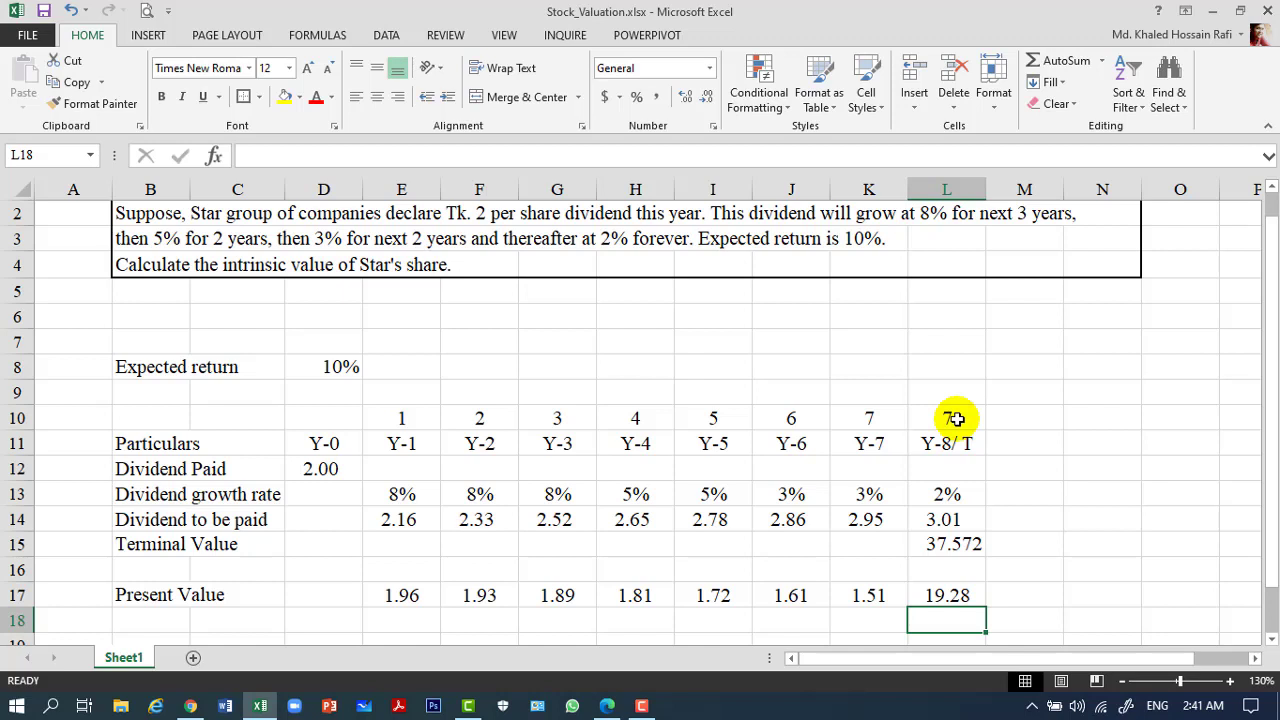
key(Down)
key(Left)
key(Left)
key(Left)
key(Left)
key(Left)
key(Left)
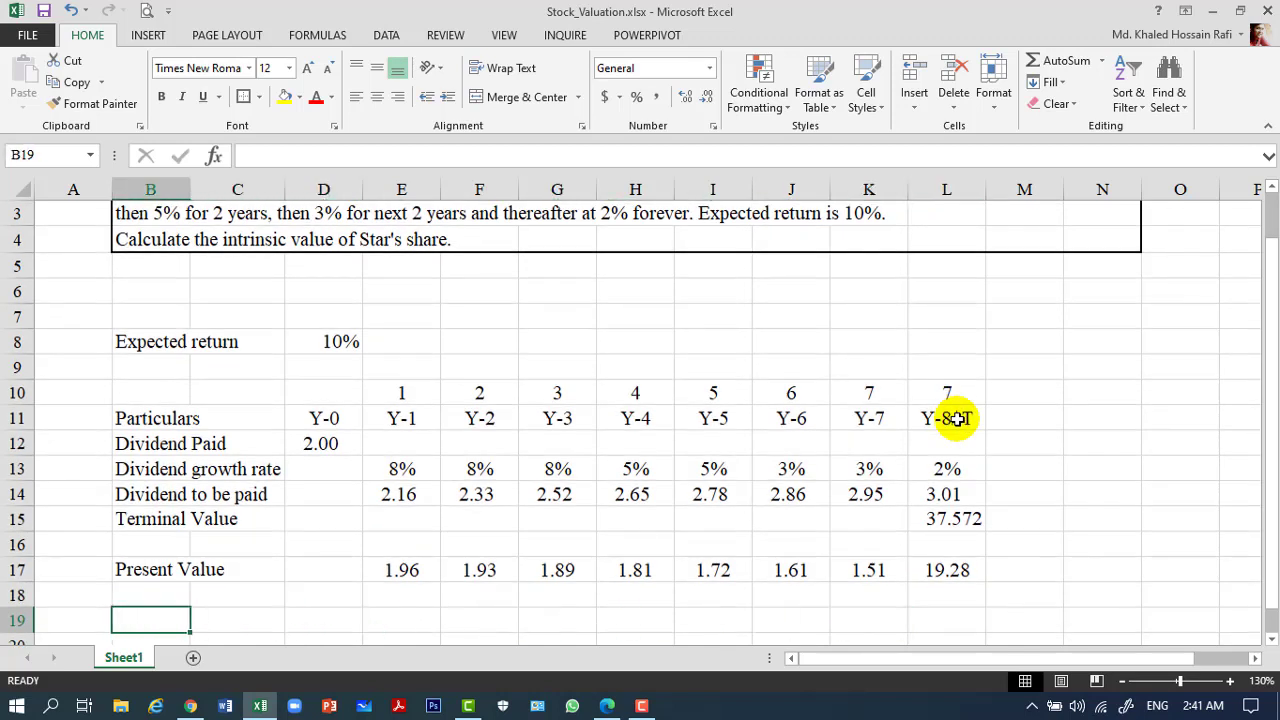
Step: Enter a bold 'Intrinsic Value' label in row 19
text(Intrin)
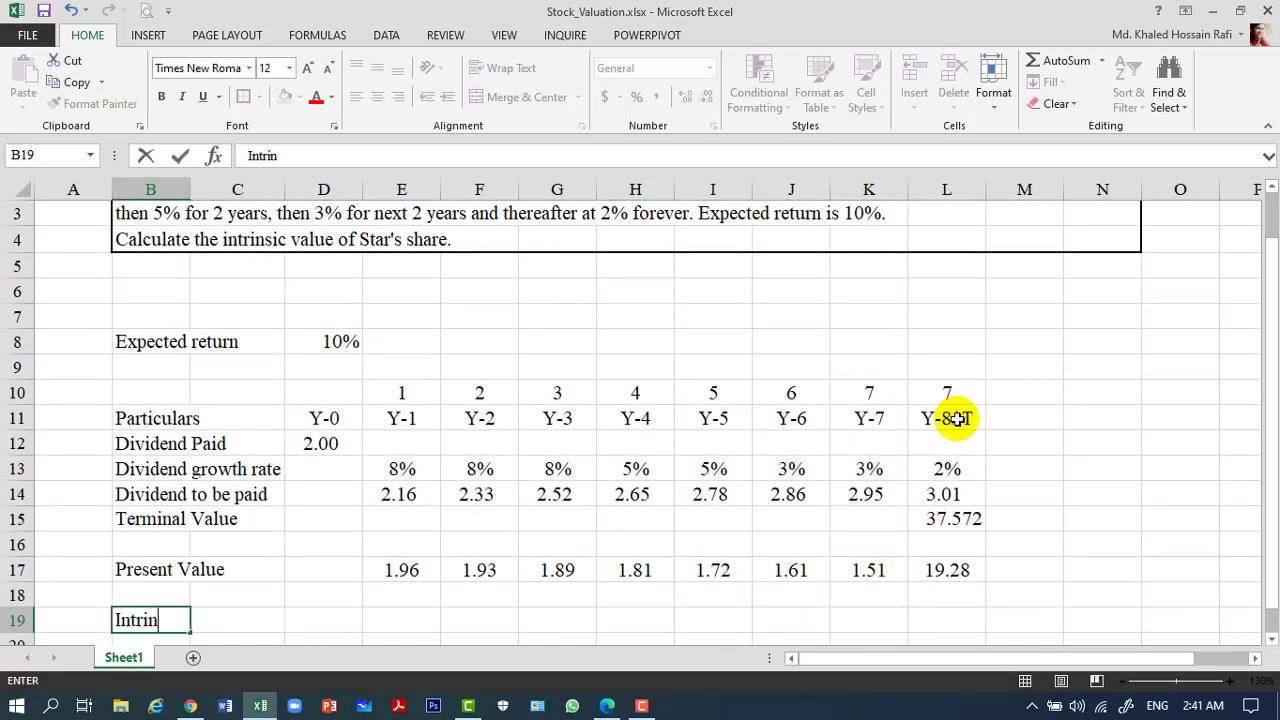
text(sic Value)
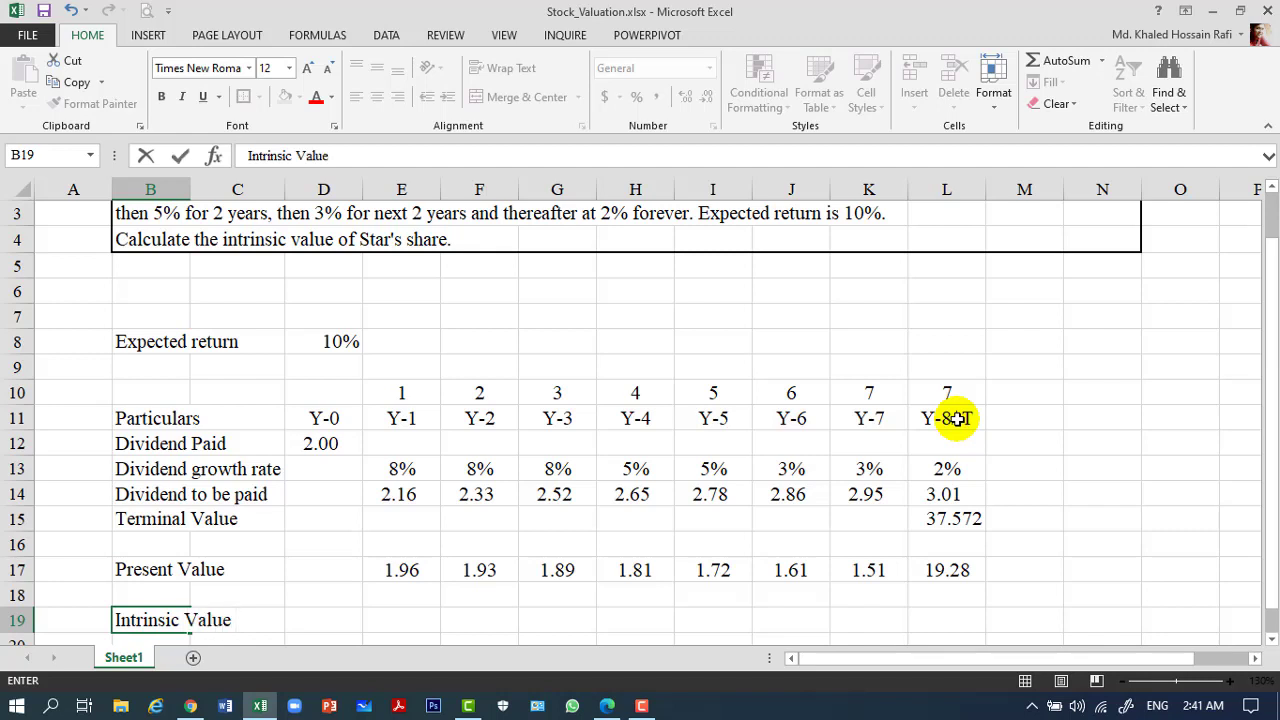
key(ctrl+Return)
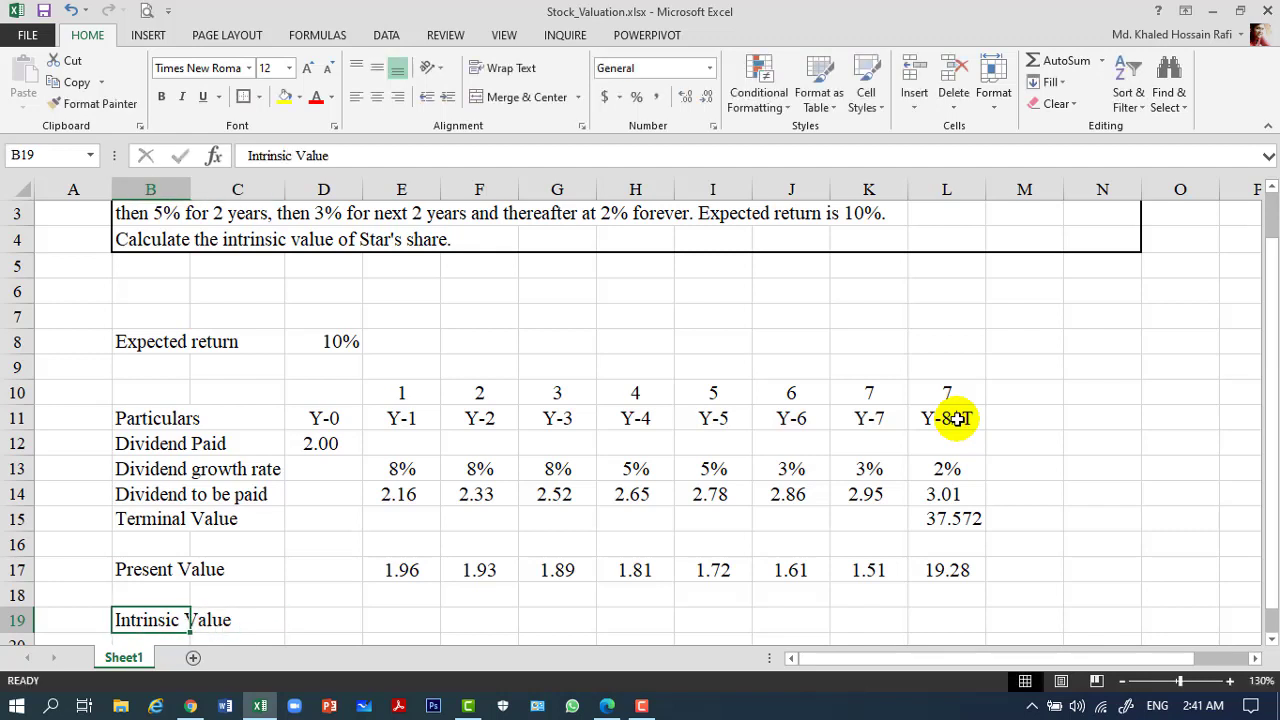
key(ctrl+b)
key(Right)
key(Right)
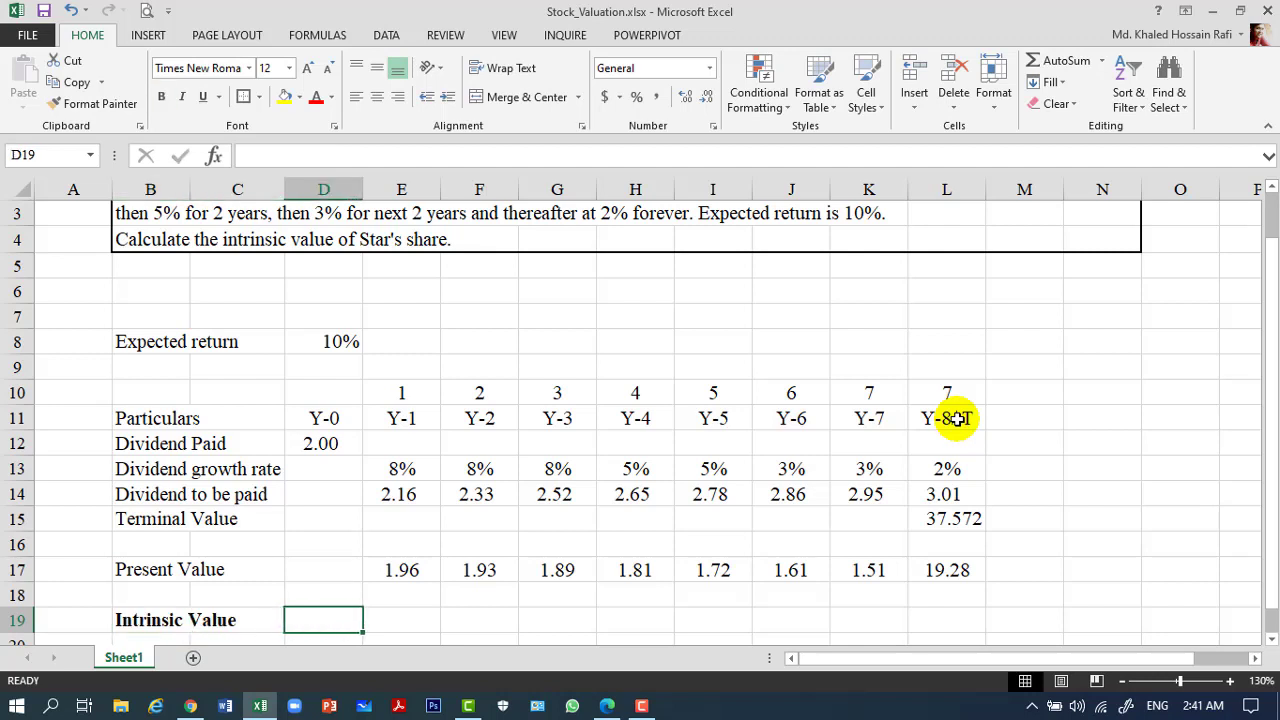
Step: Sum the row 17 present values into D19, giving 31.72
text(=SU)
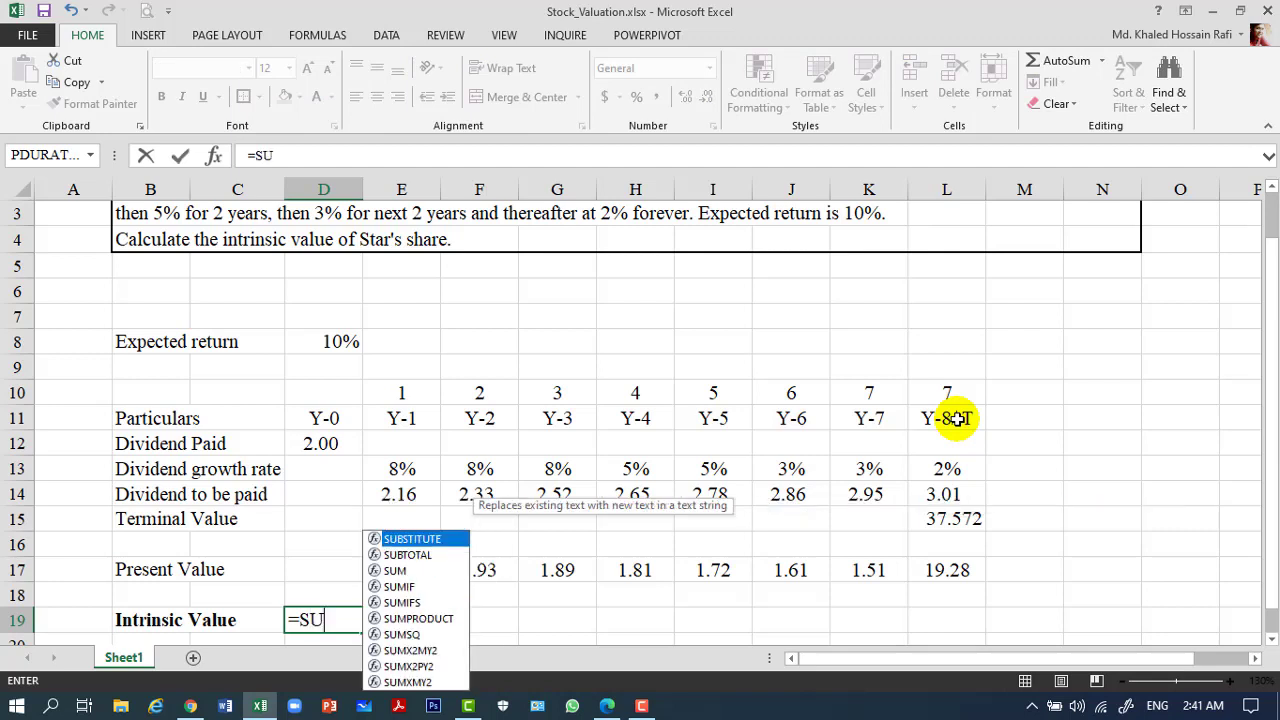
text(M()
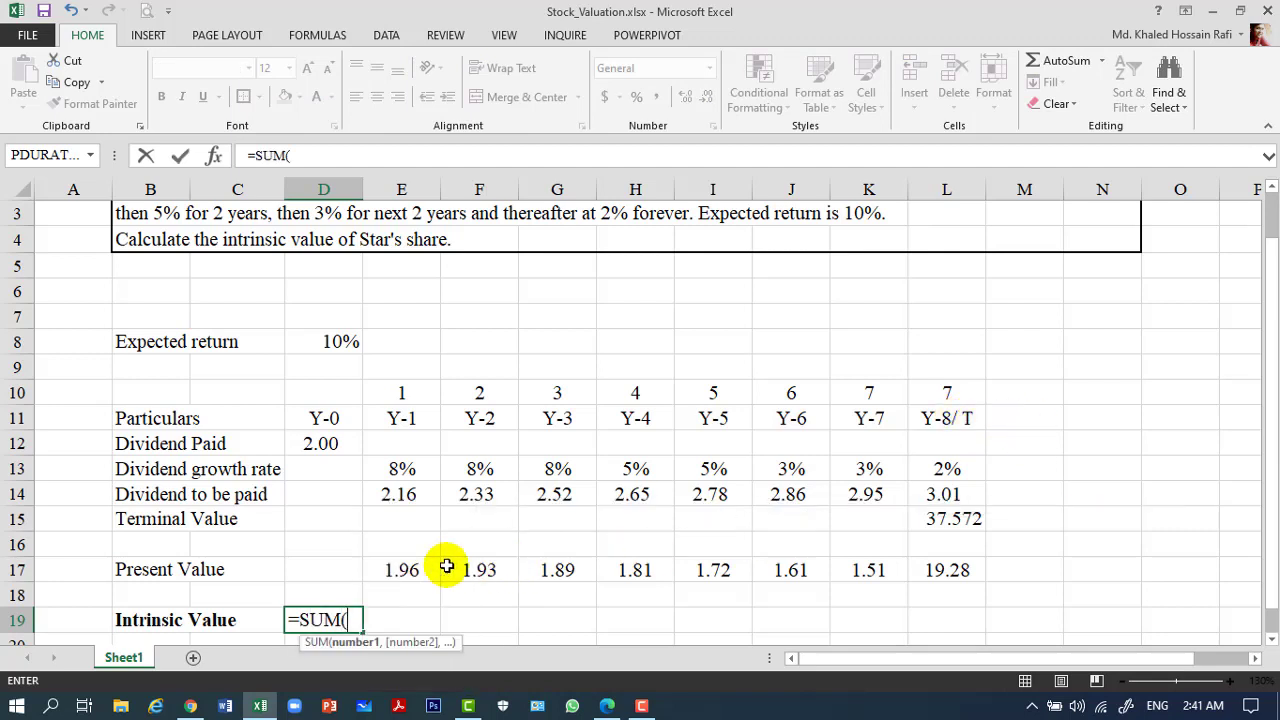
click(383, 572)
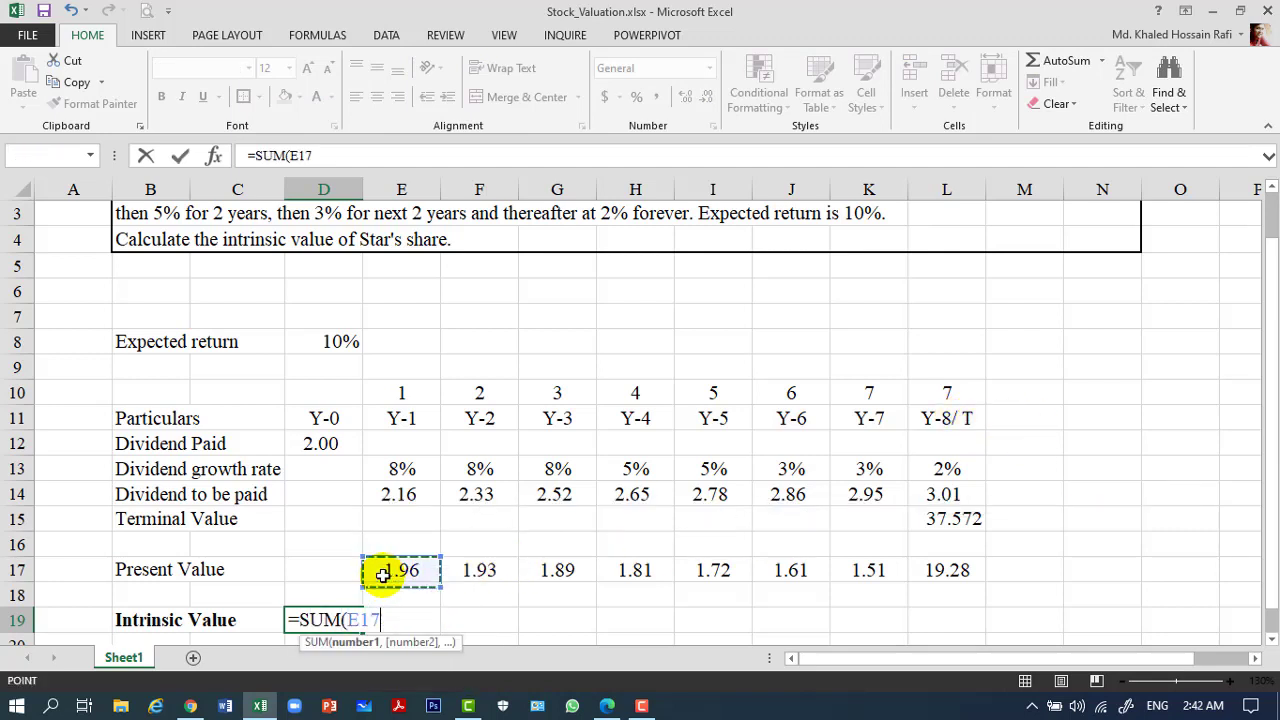
key(shift+Right)
key(shift+Right)
key(shift+Right)
key(shift+Right)
key(shift+Right)
key(shift+Right)
key(shift+Right)
text())
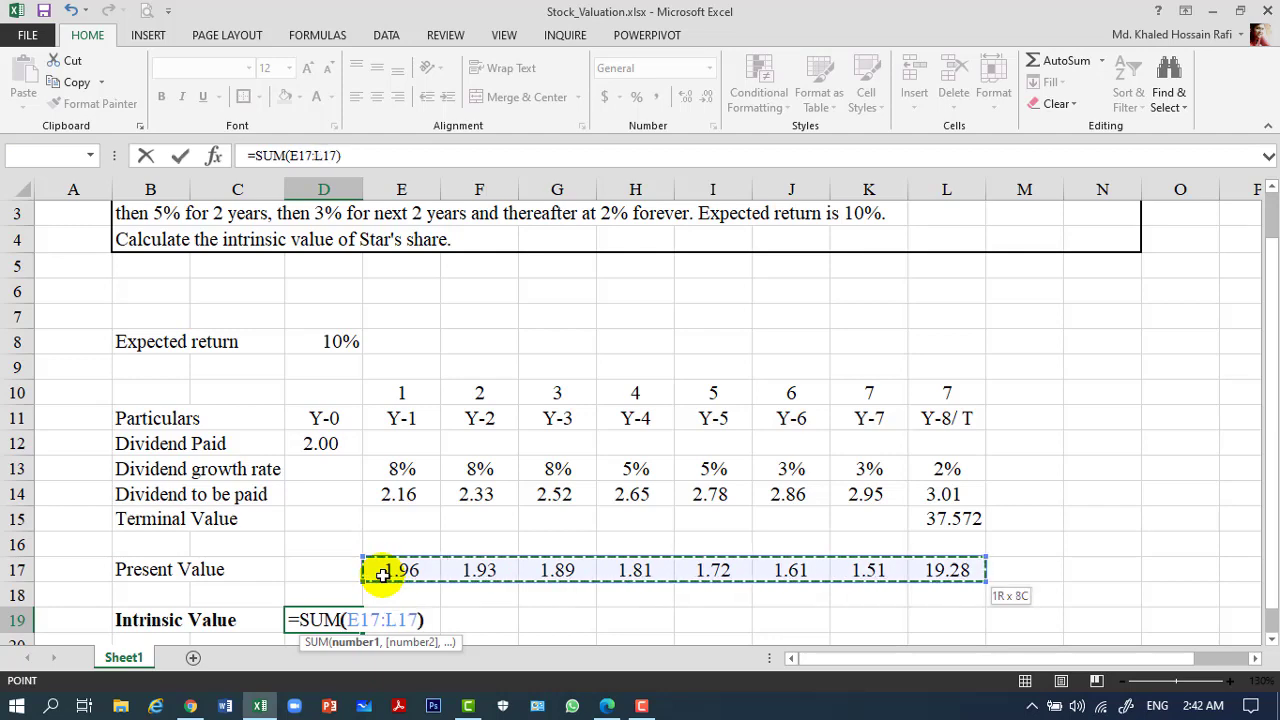
key(Return)
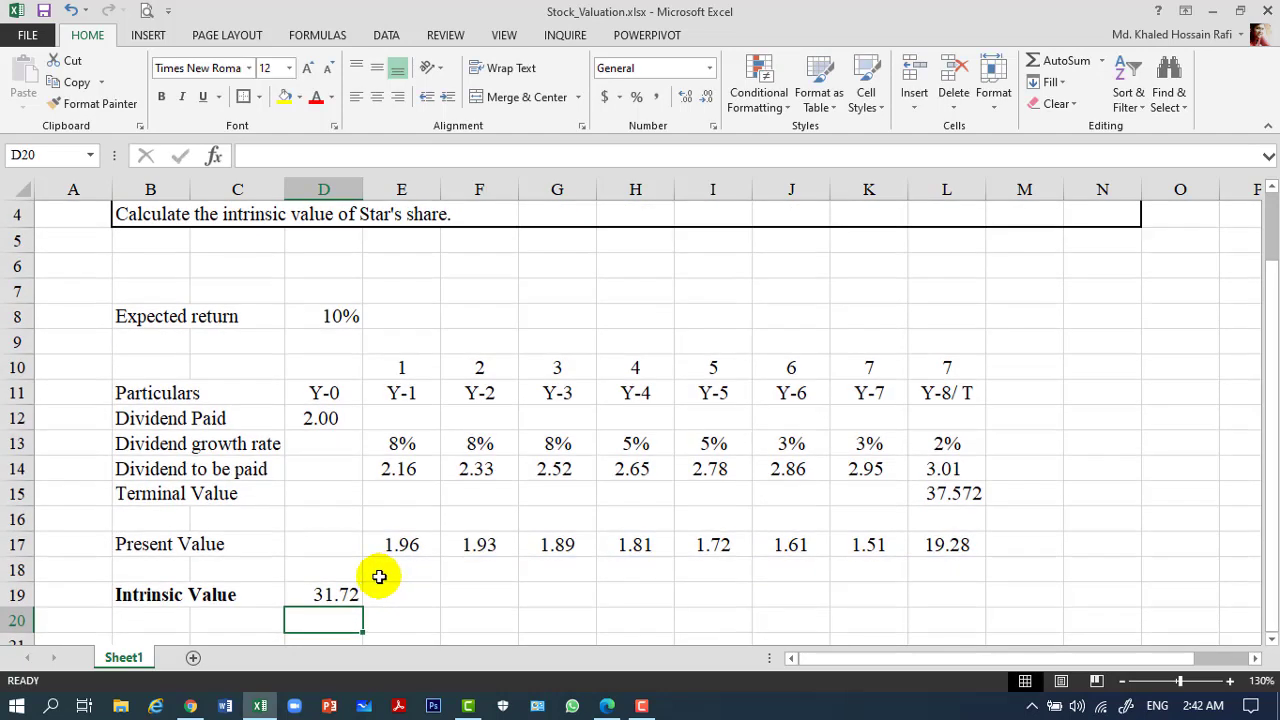
Step: Make 31.72 in D19 bold, double-underlined and centred
click(309, 592)
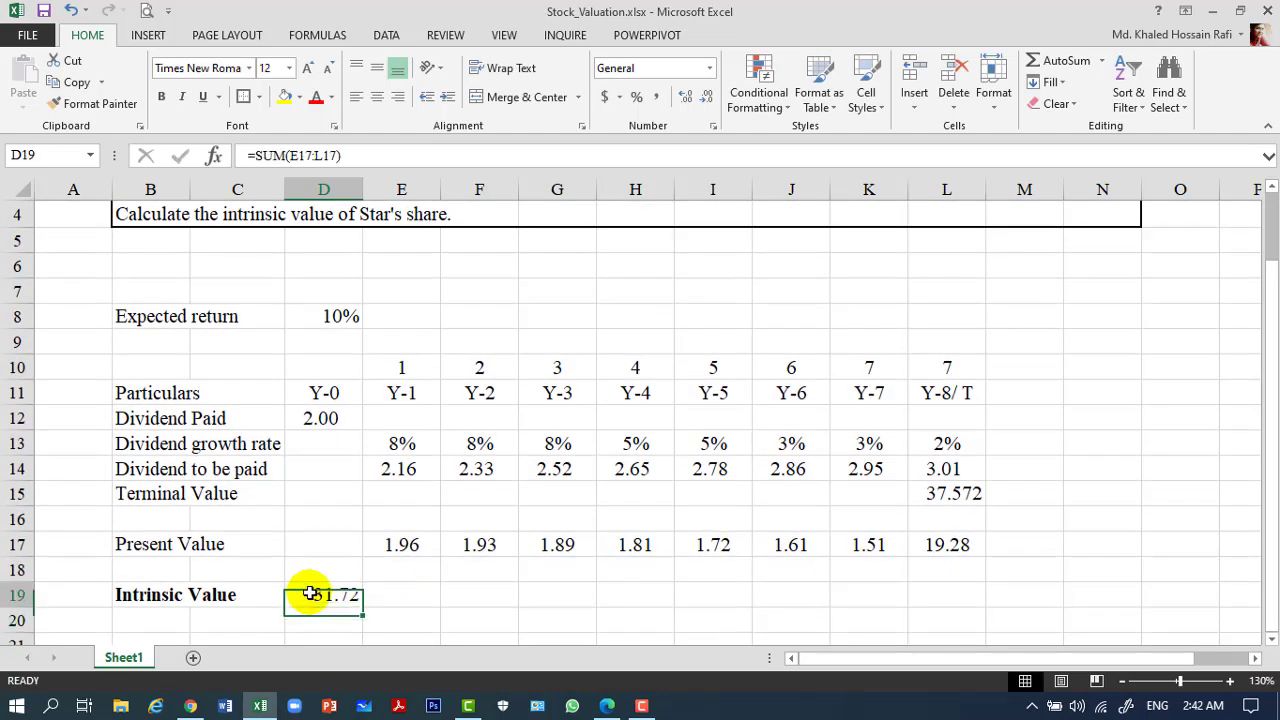
click(159, 100)
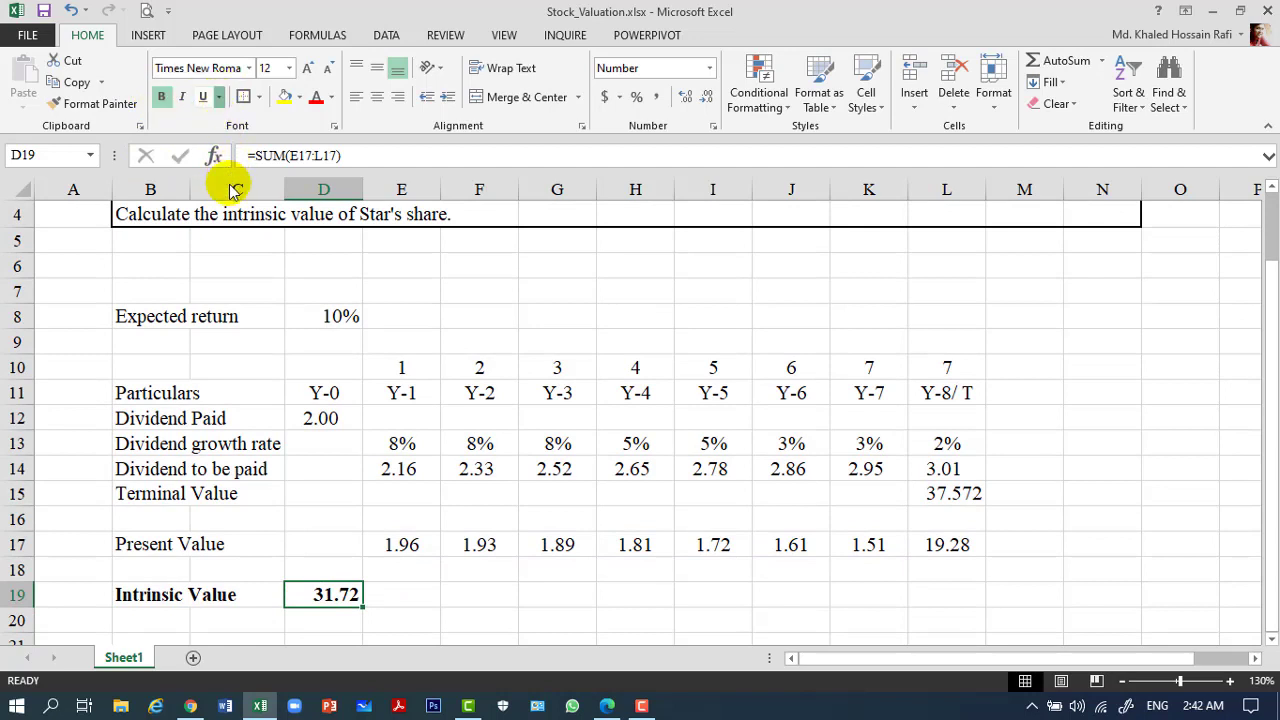
click(218, 138)
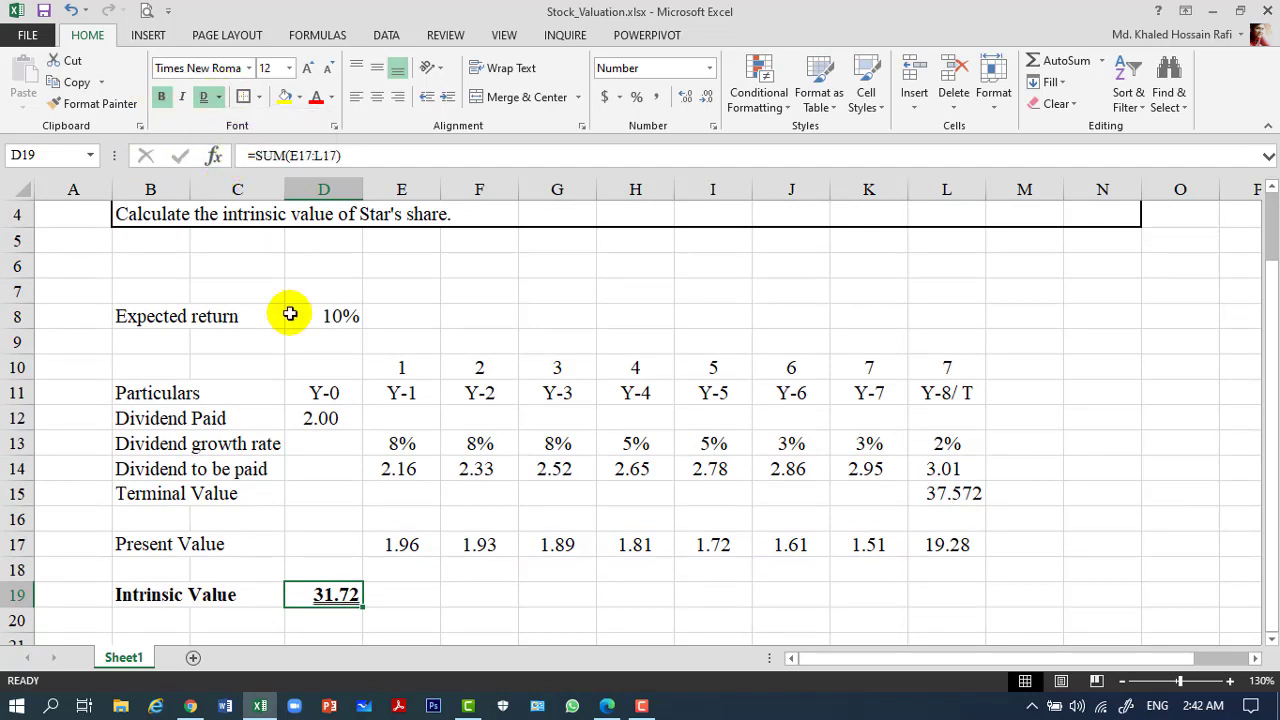
click(377, 97)
click(507, 590)
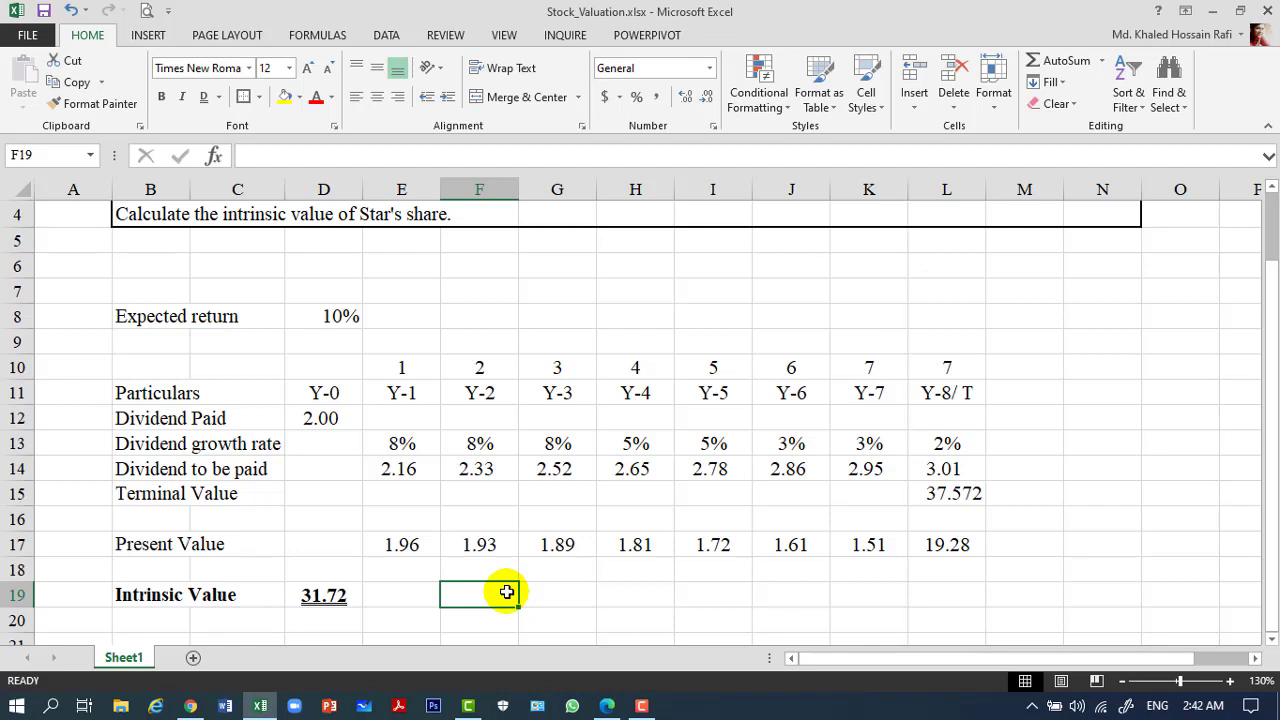
Step: Enter the label 'Current Mrkt value' in B20 and the value 30.00 in D20
key(Down)
key(Down)
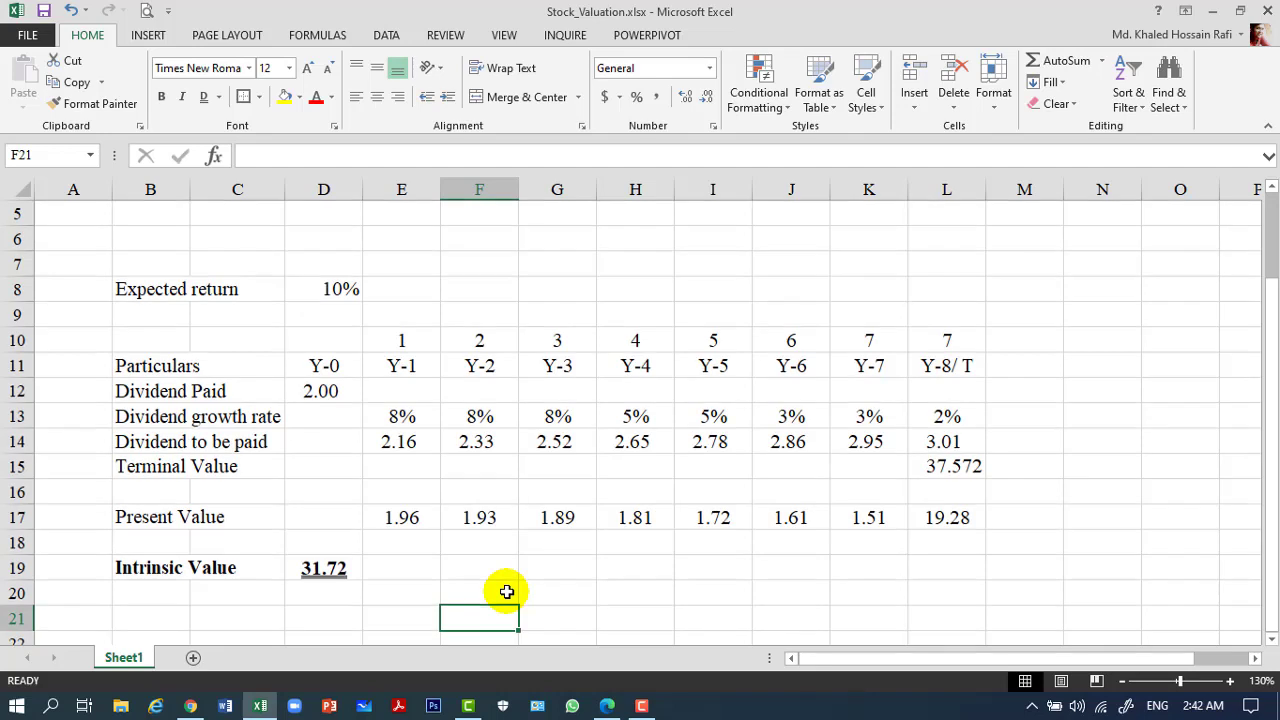
key(Left)
key(Left)
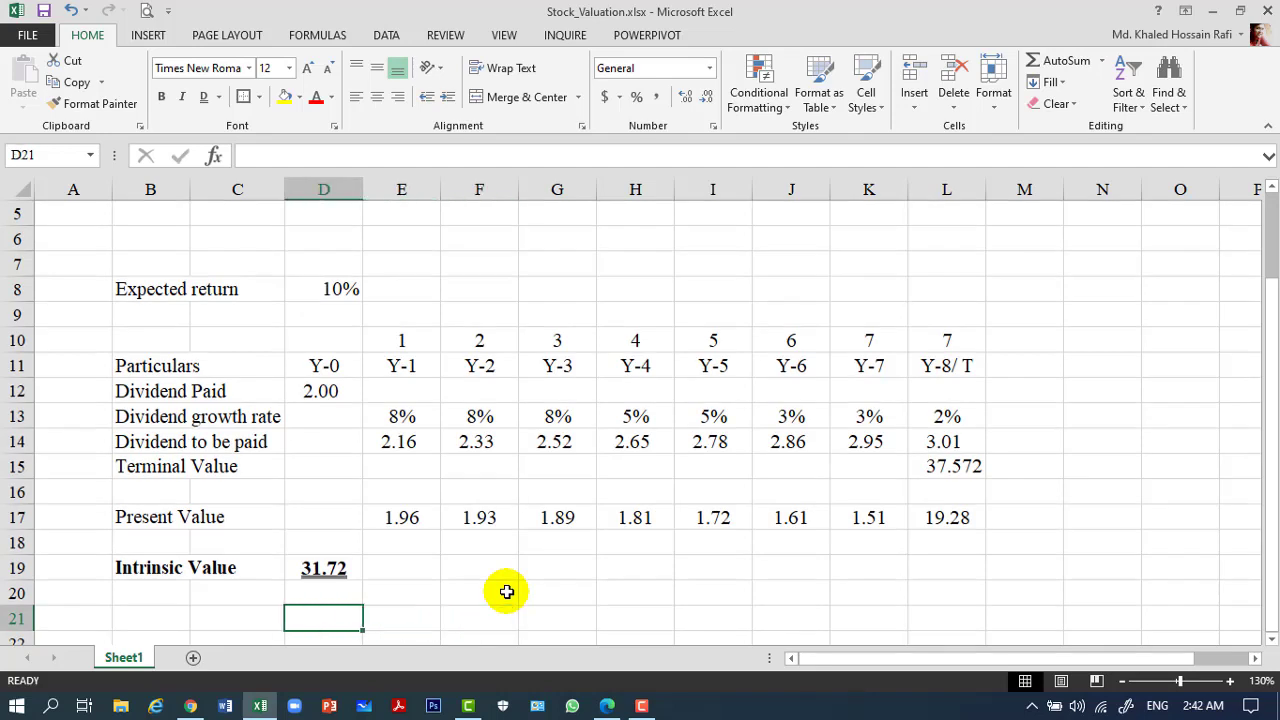
key(Up)
key(Up)
key(Right)
key(Down)
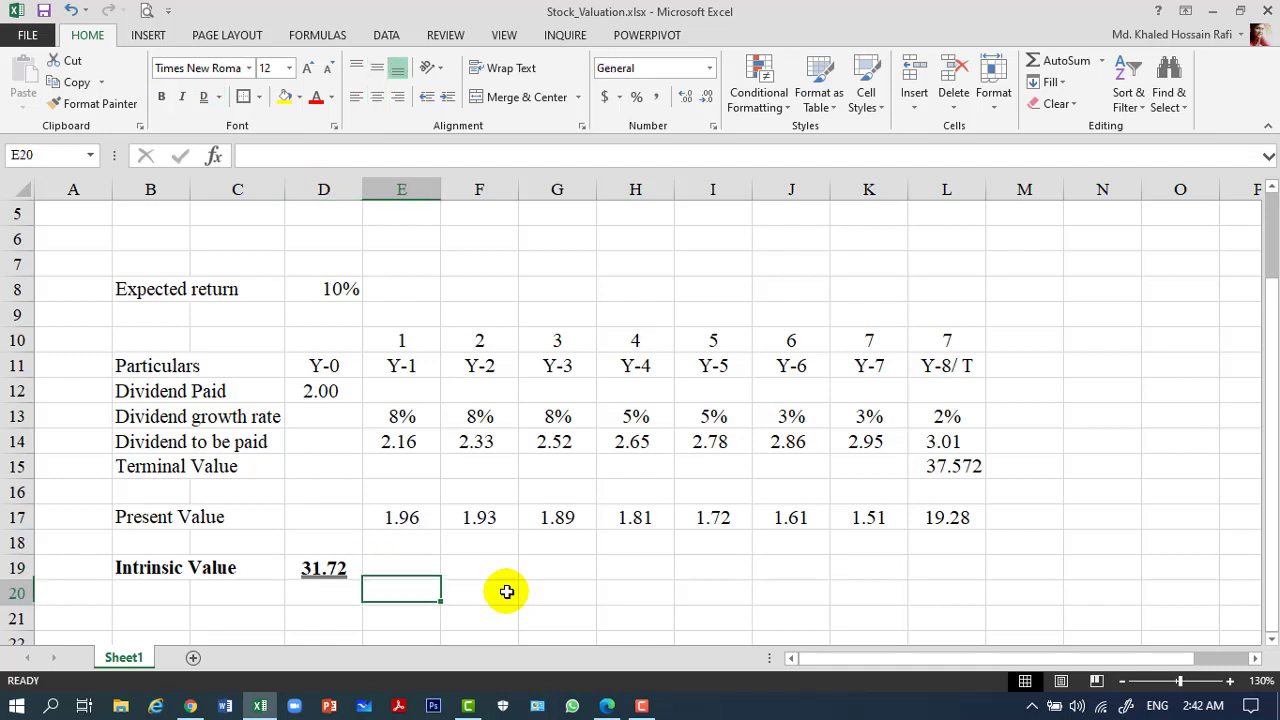
key(Left)
key(Left)
key(Left)
key(Down)
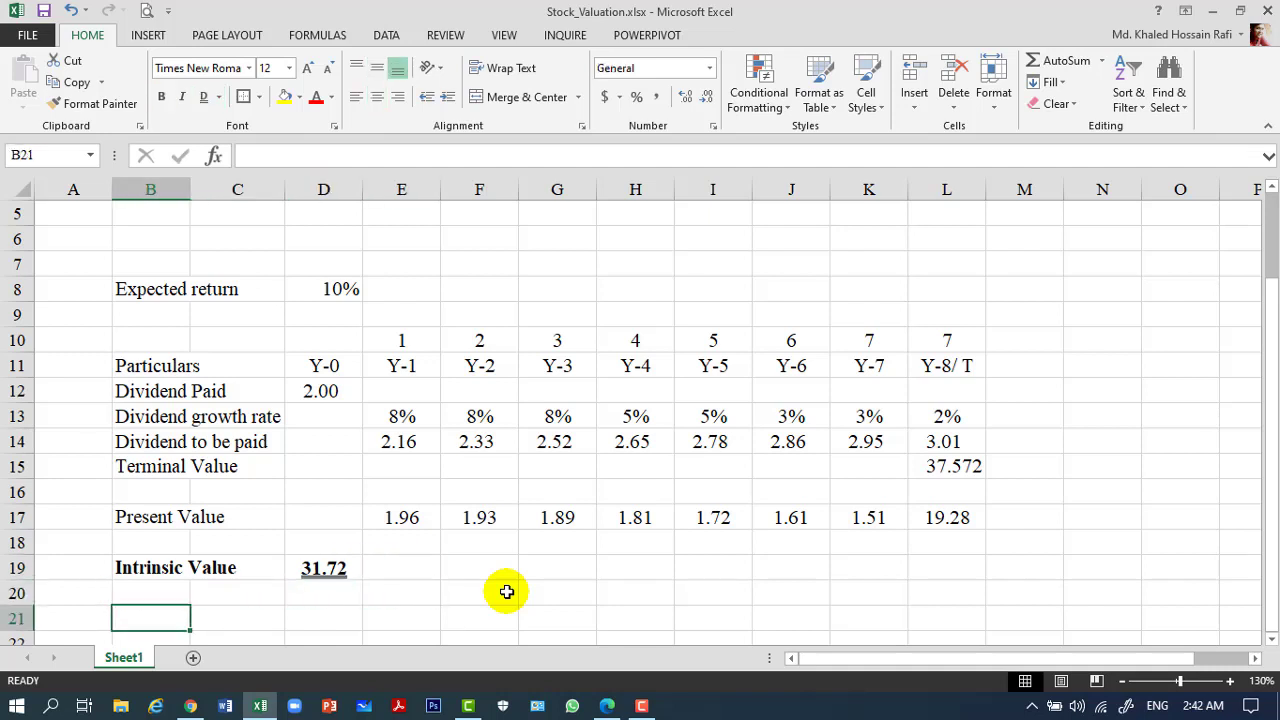
key(Up)
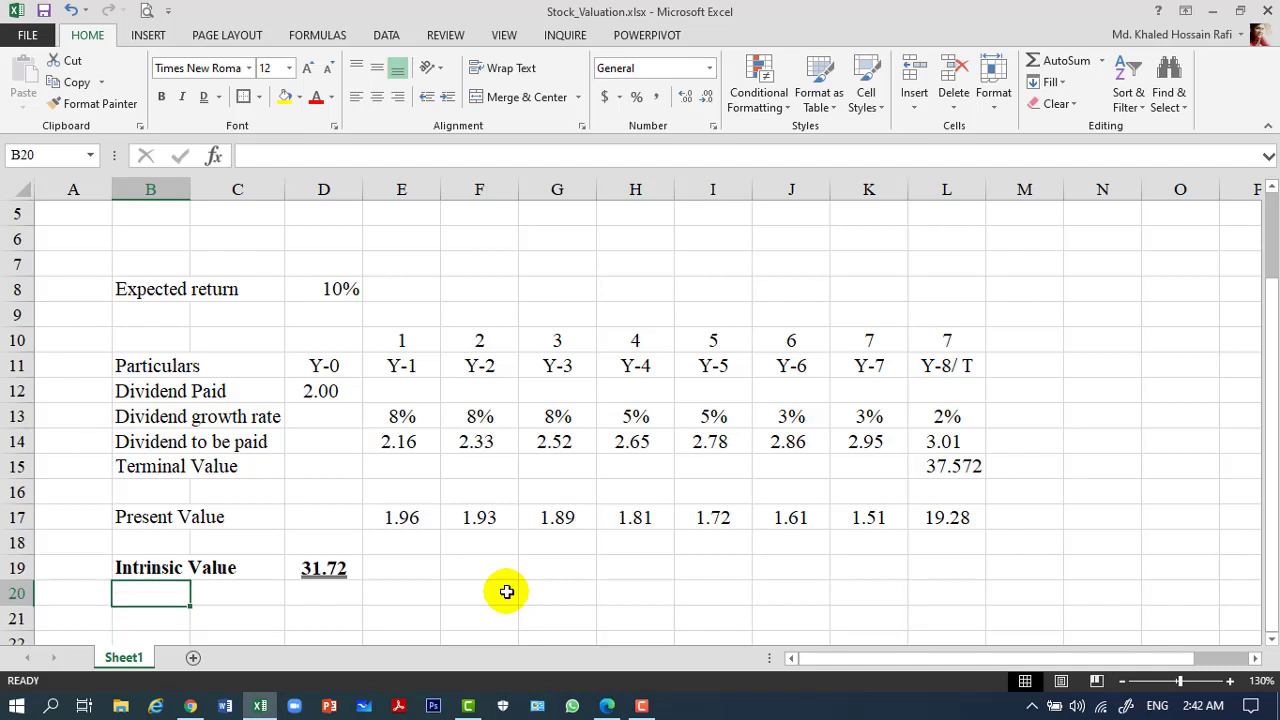
text(Current )
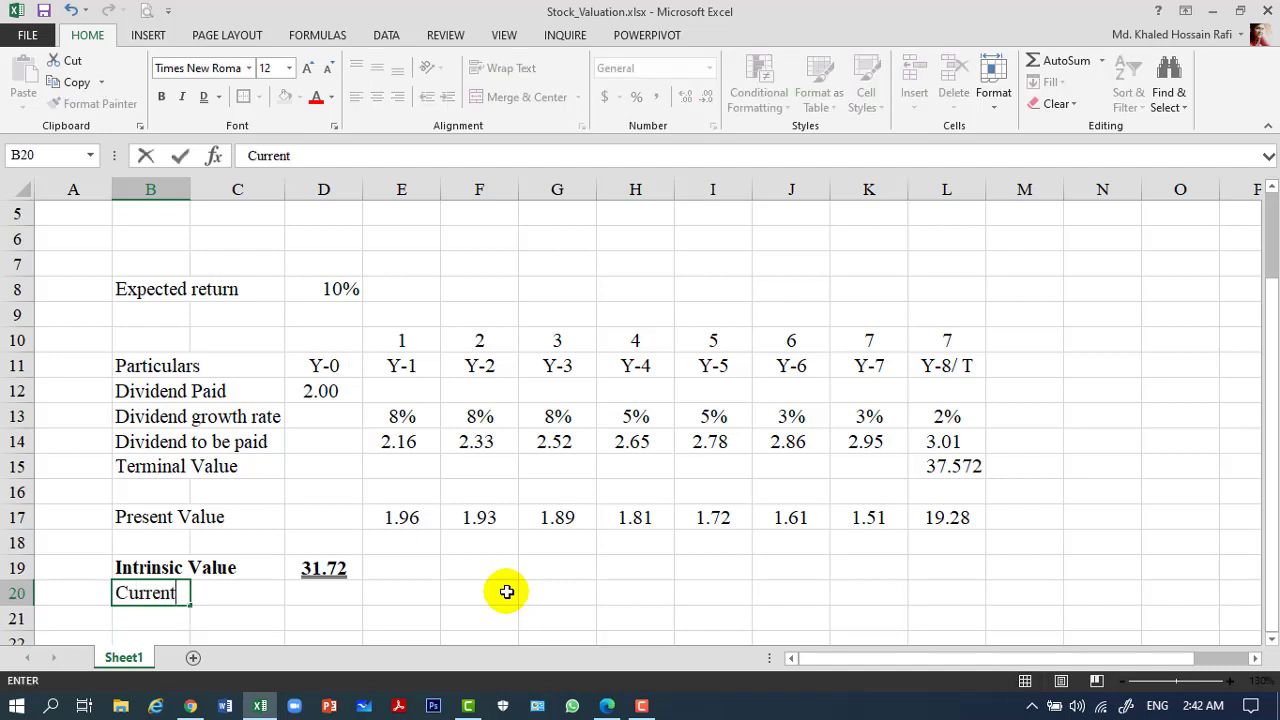
text(Mrk)
text(t value)
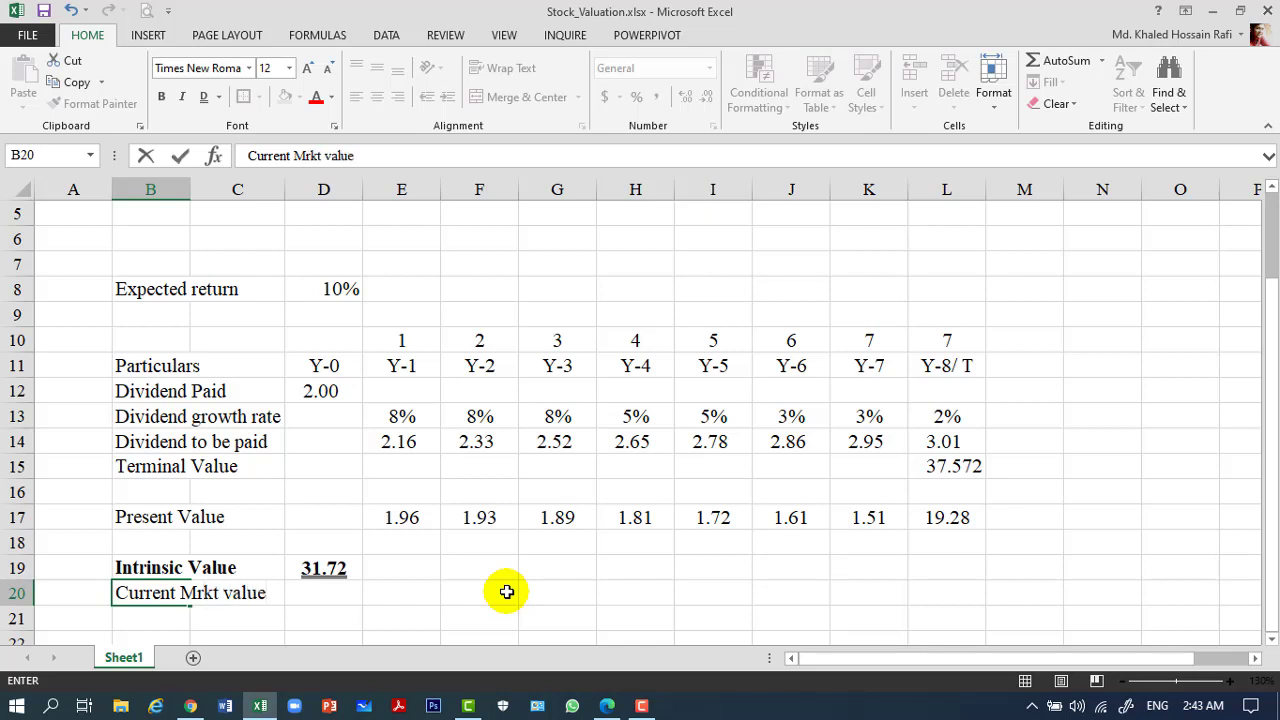
key(Right)
key(Right)
text(3)
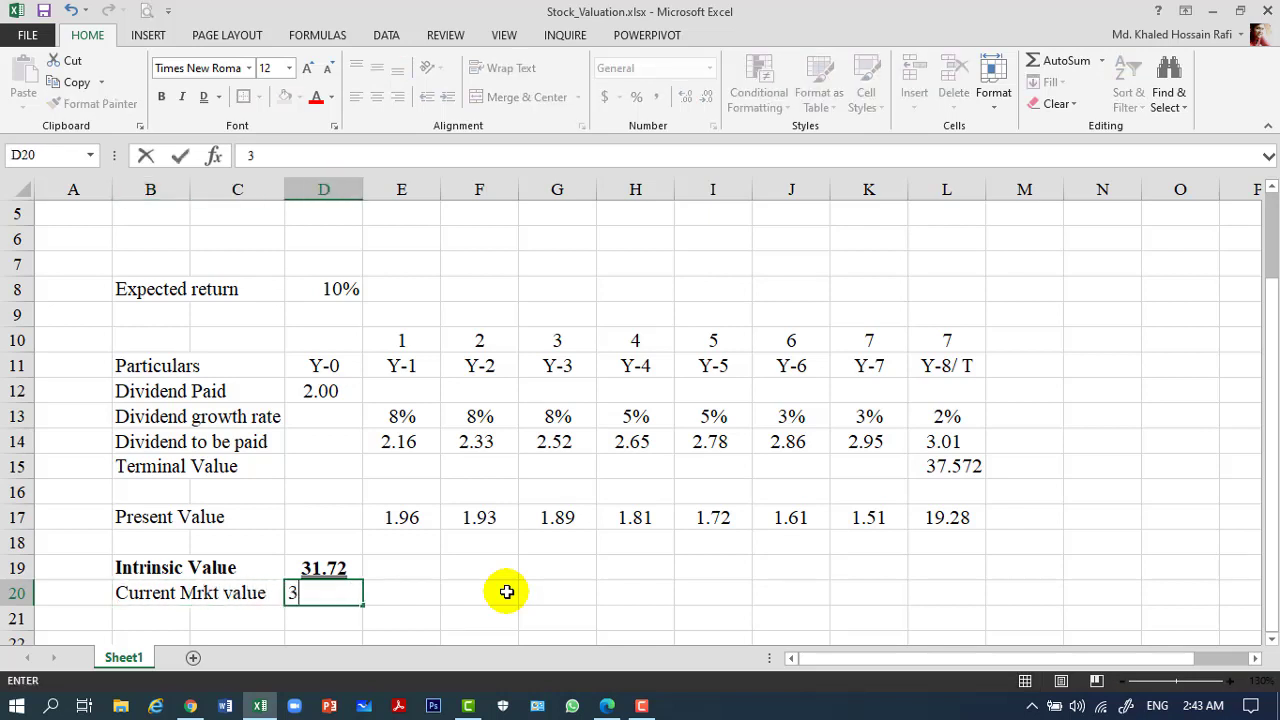
text(0.00)
key(Return)
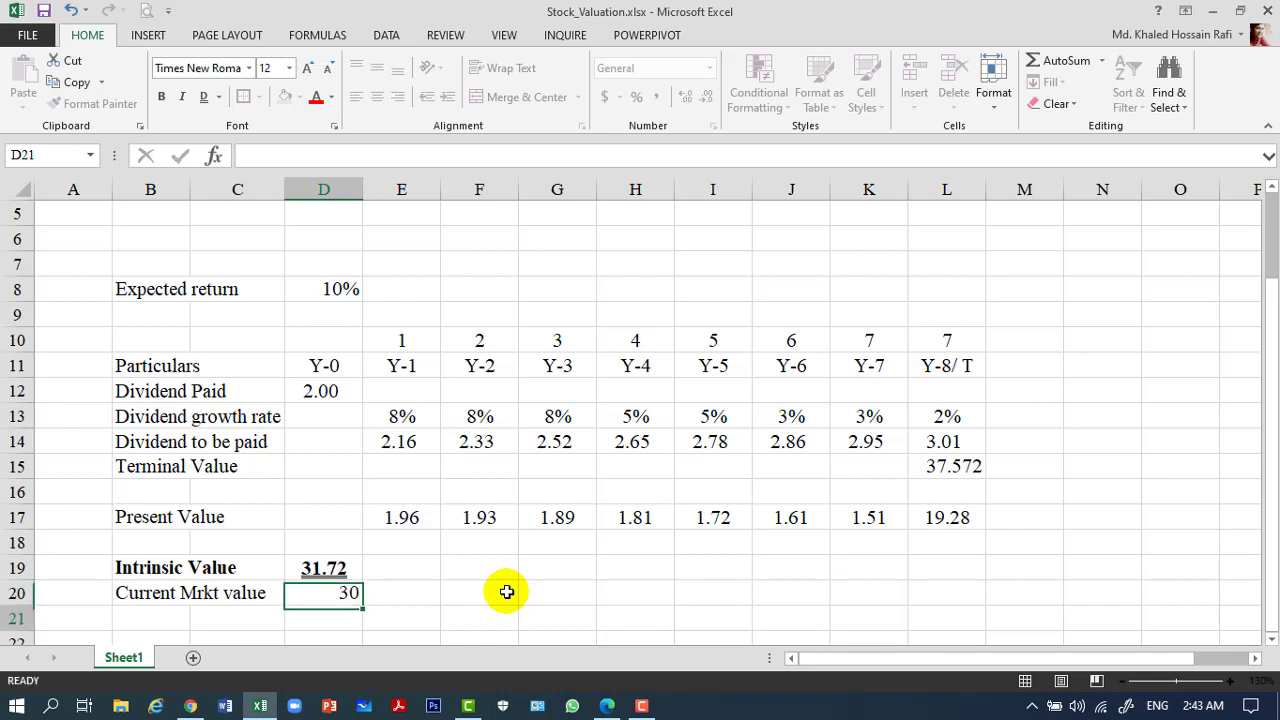
Step: Format D20 as a number with two decimals, centred horizontally and vertically
key(Up)
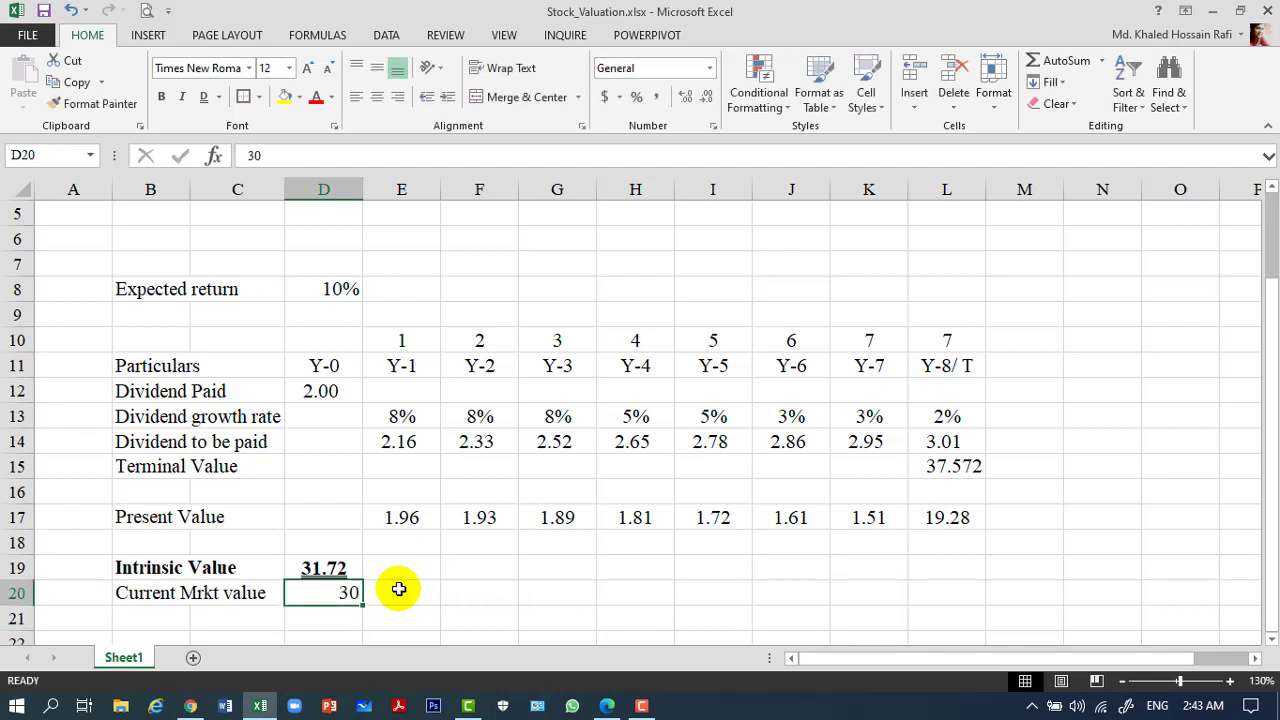
key(ctrl+shift+1)
click(381, 97)
click(377, 68)
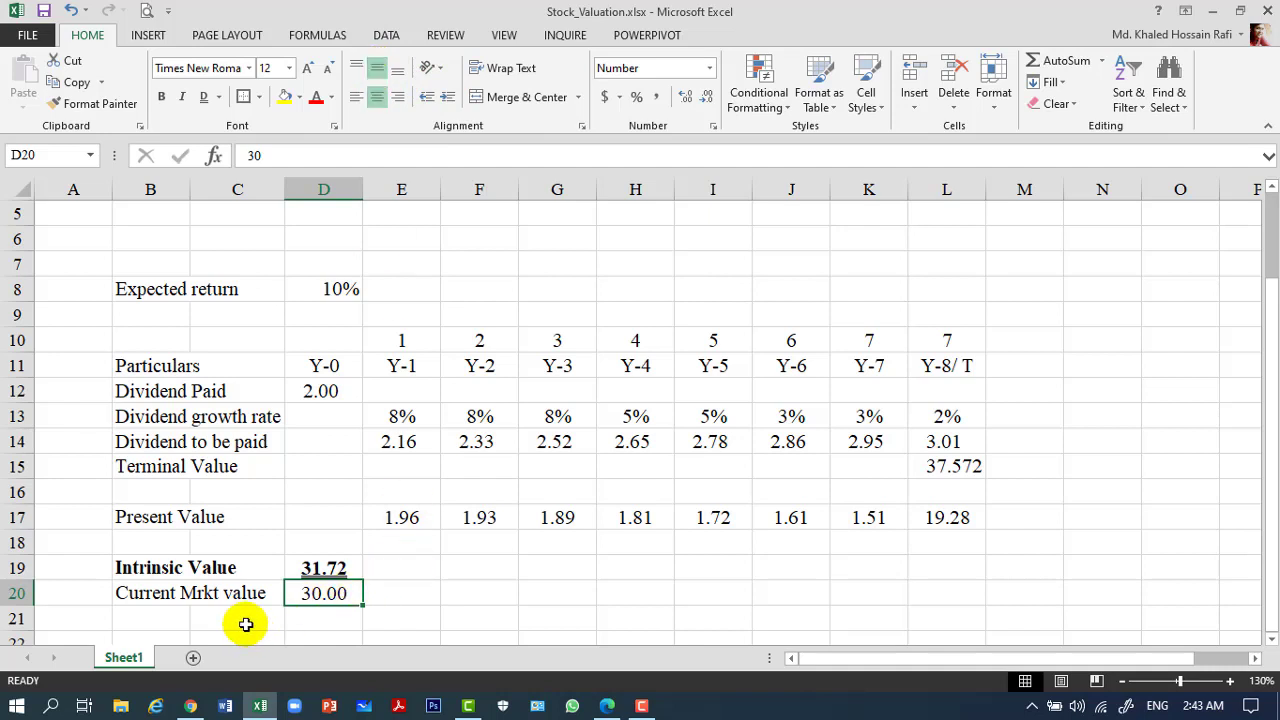
key(Down)
key(Down)
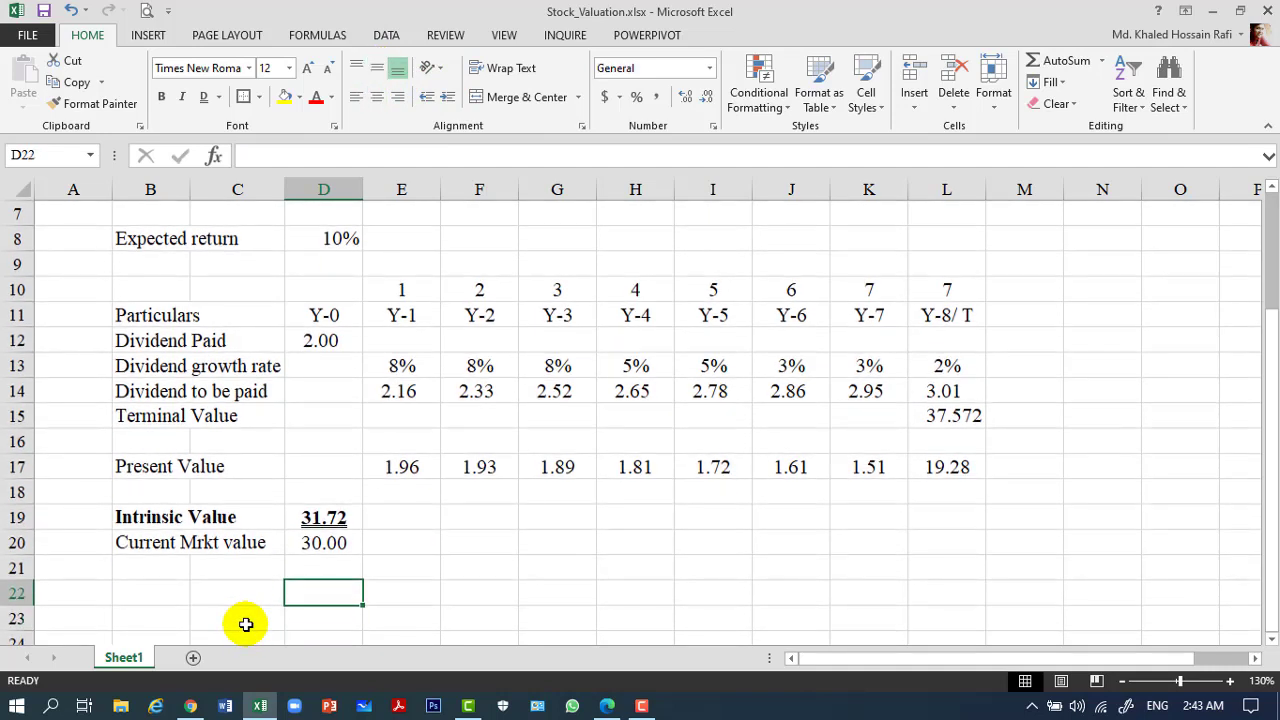
Step: Type the label 'Decision' into B22
key(Left)
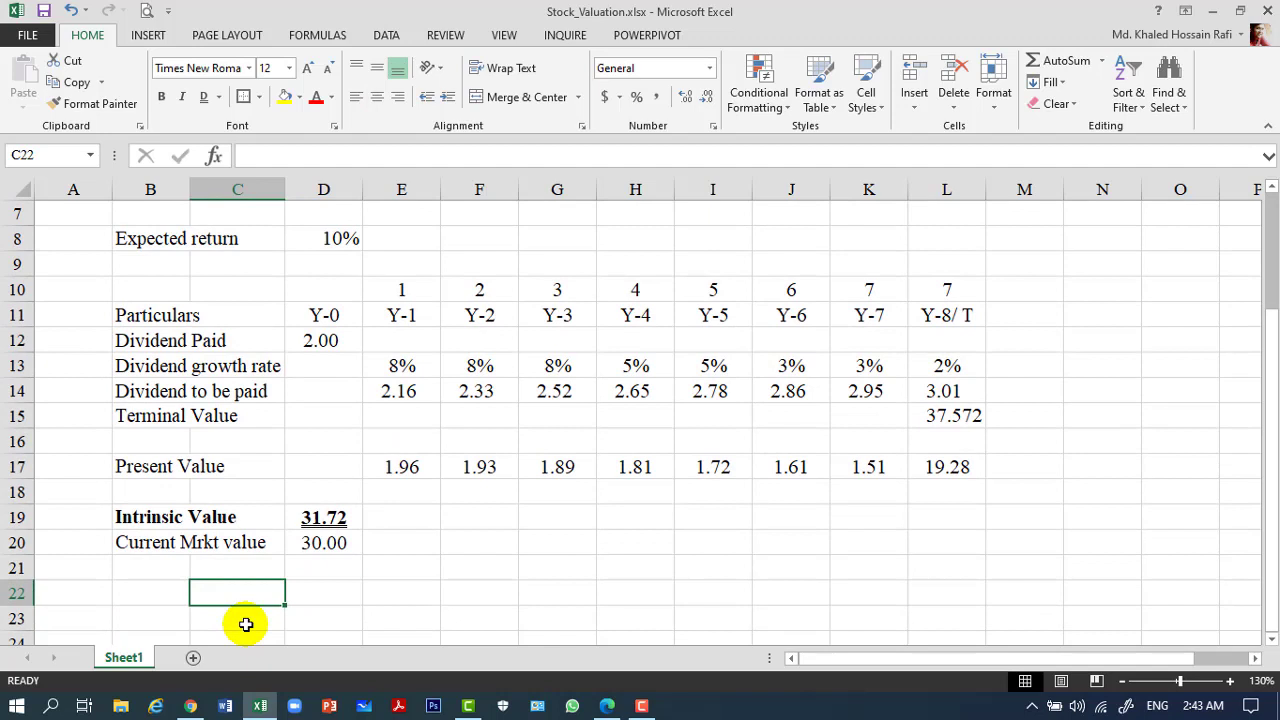
key(Left)
text(Deci)
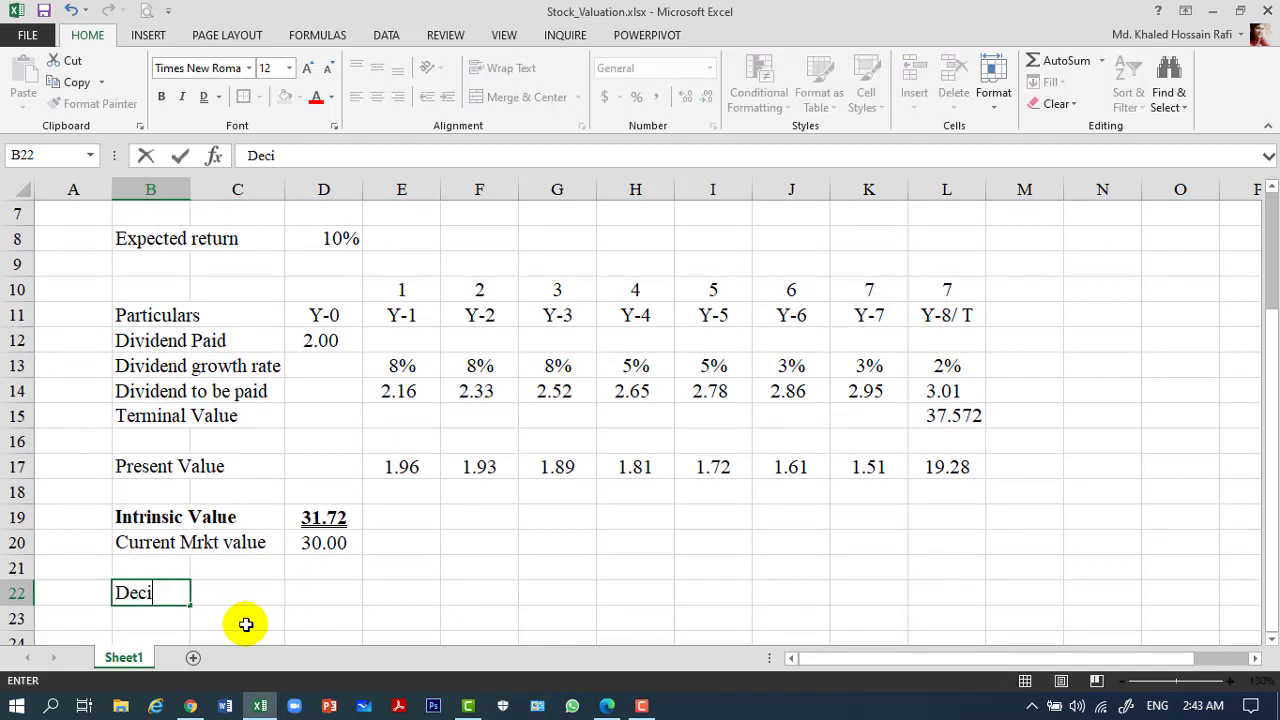
text(sion)
key(Right)
key(Right)
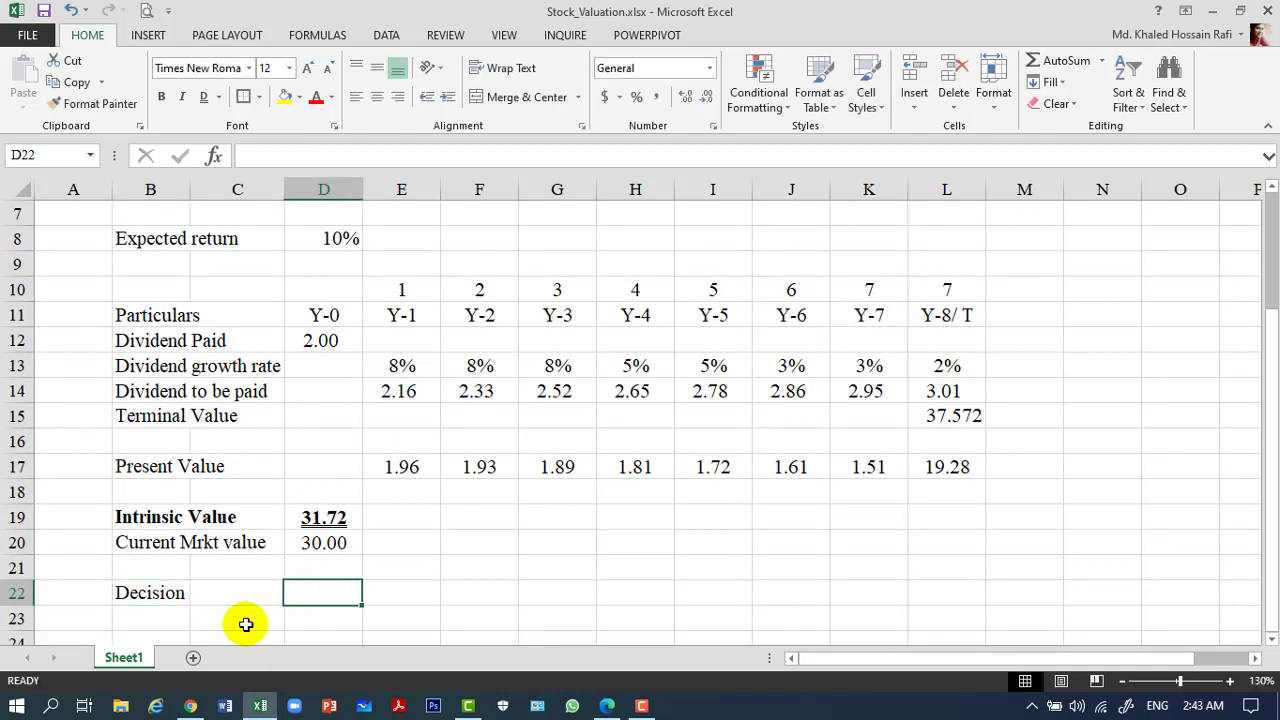
Step: Review the intrinsic value in D19 and the market value in D20
click(329, 517)
click(336, 542)
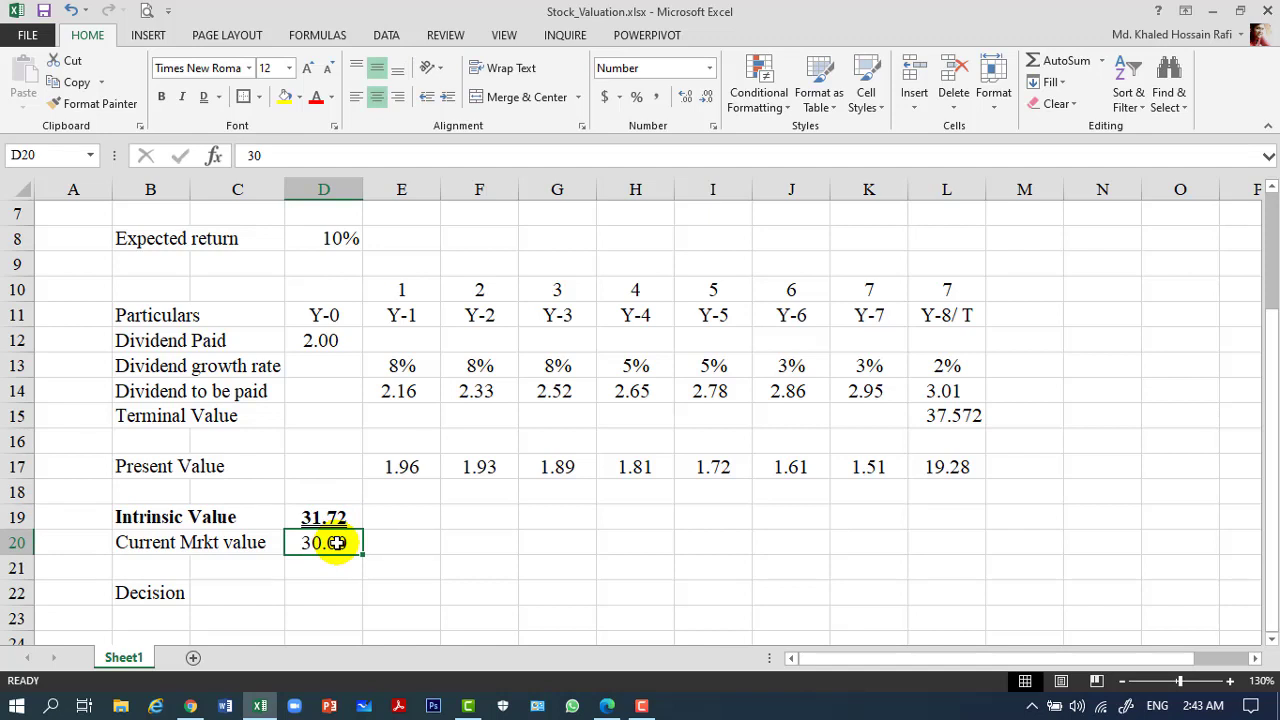
key(Down)
key(Down)
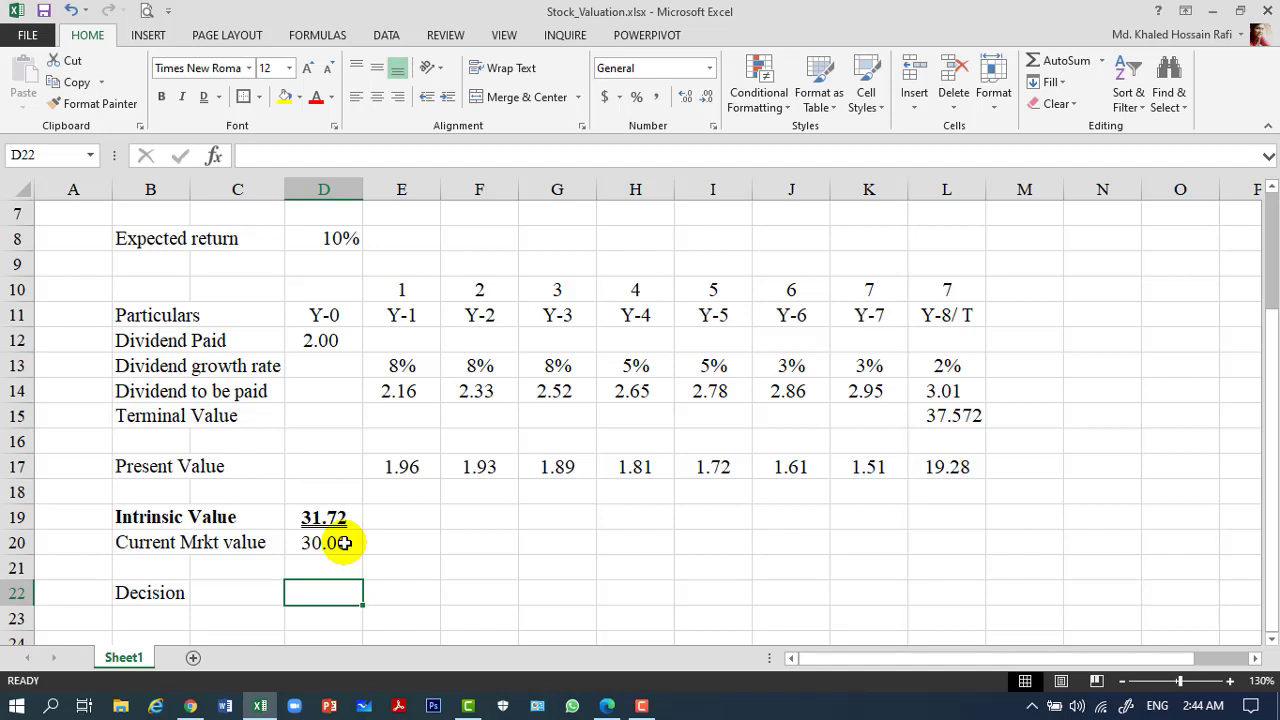
Step: Enter =IF(D19>D20,"Invest","Don't Invest") in D22, which shows Invest
text(=)
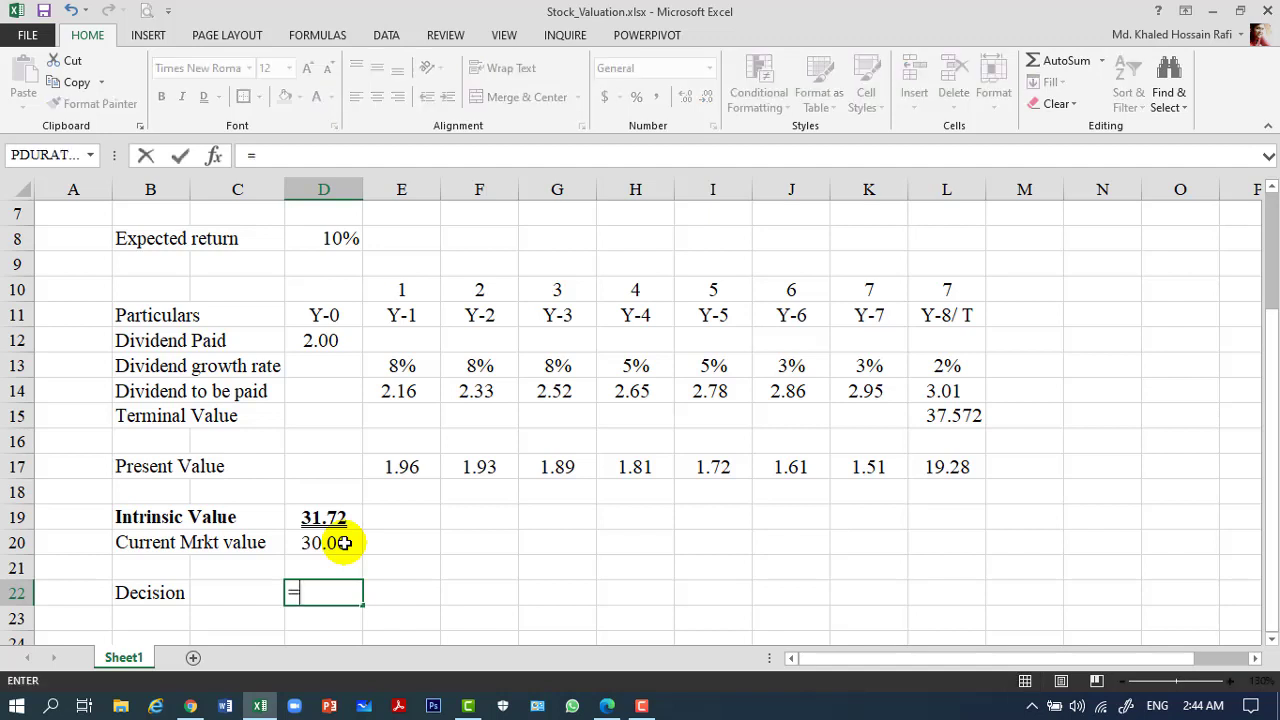
text(IF)
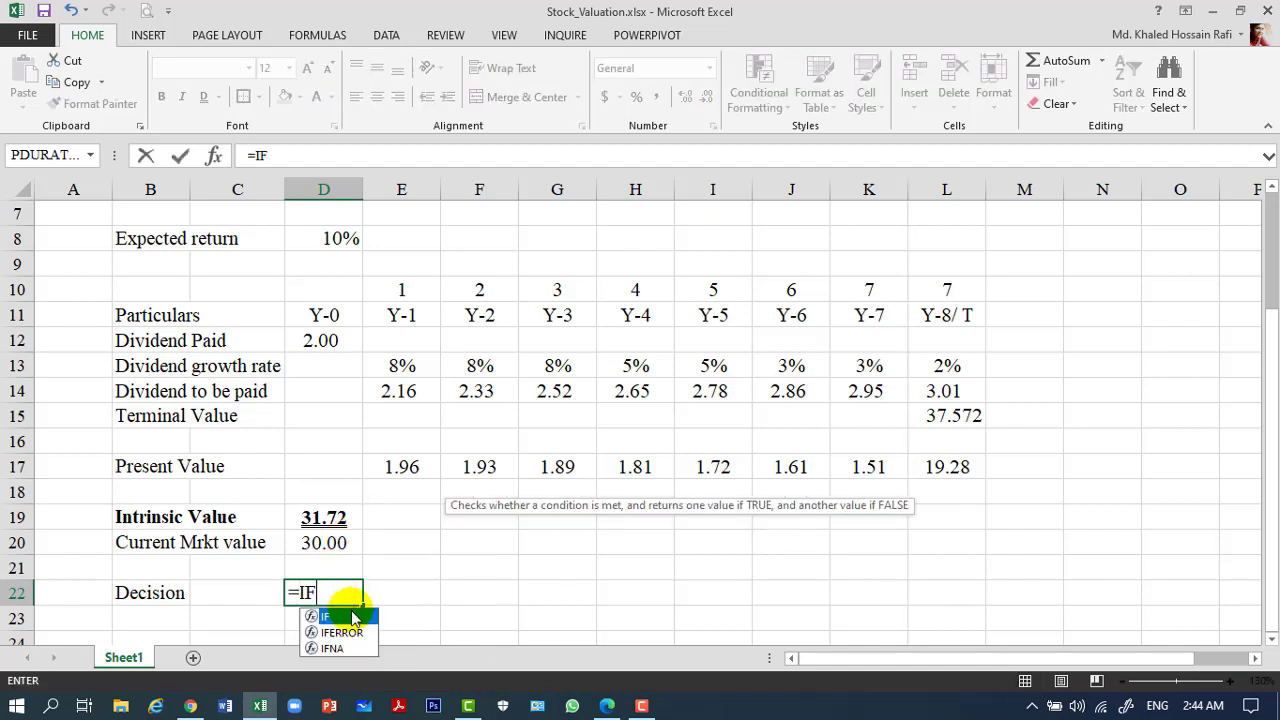
double_click(350, 614)
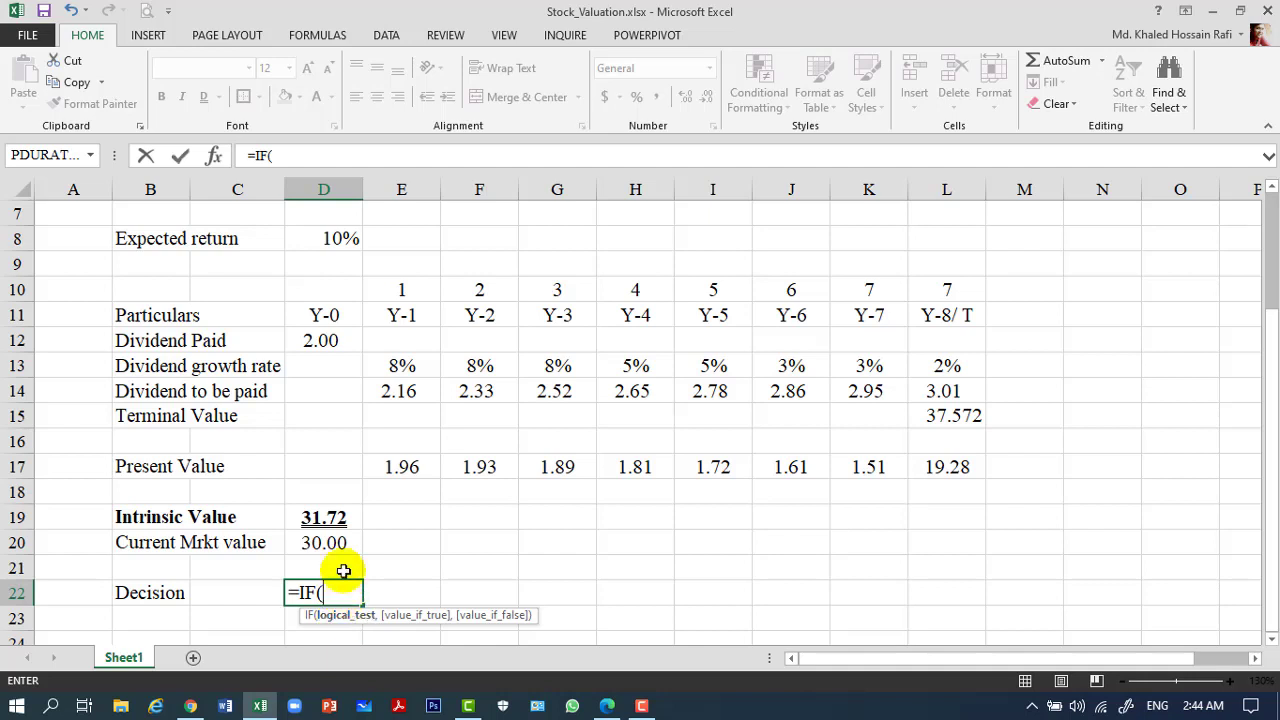
click(330, 519)
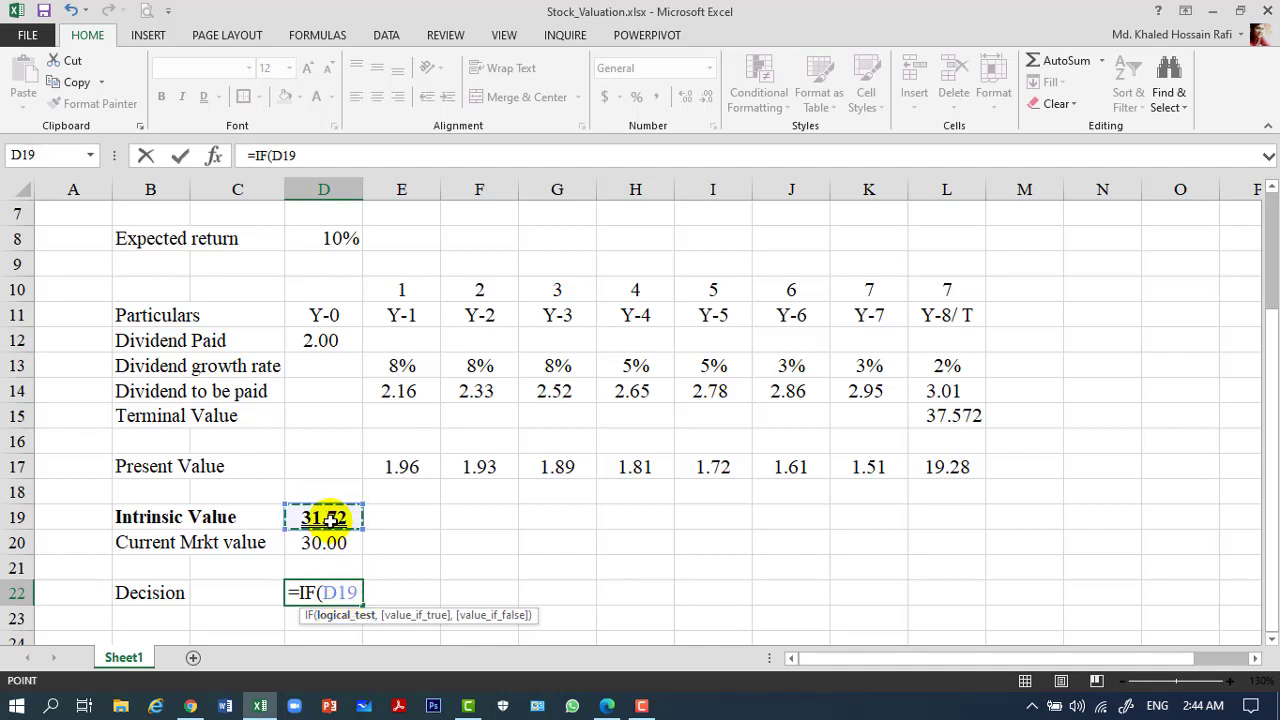
text(>)
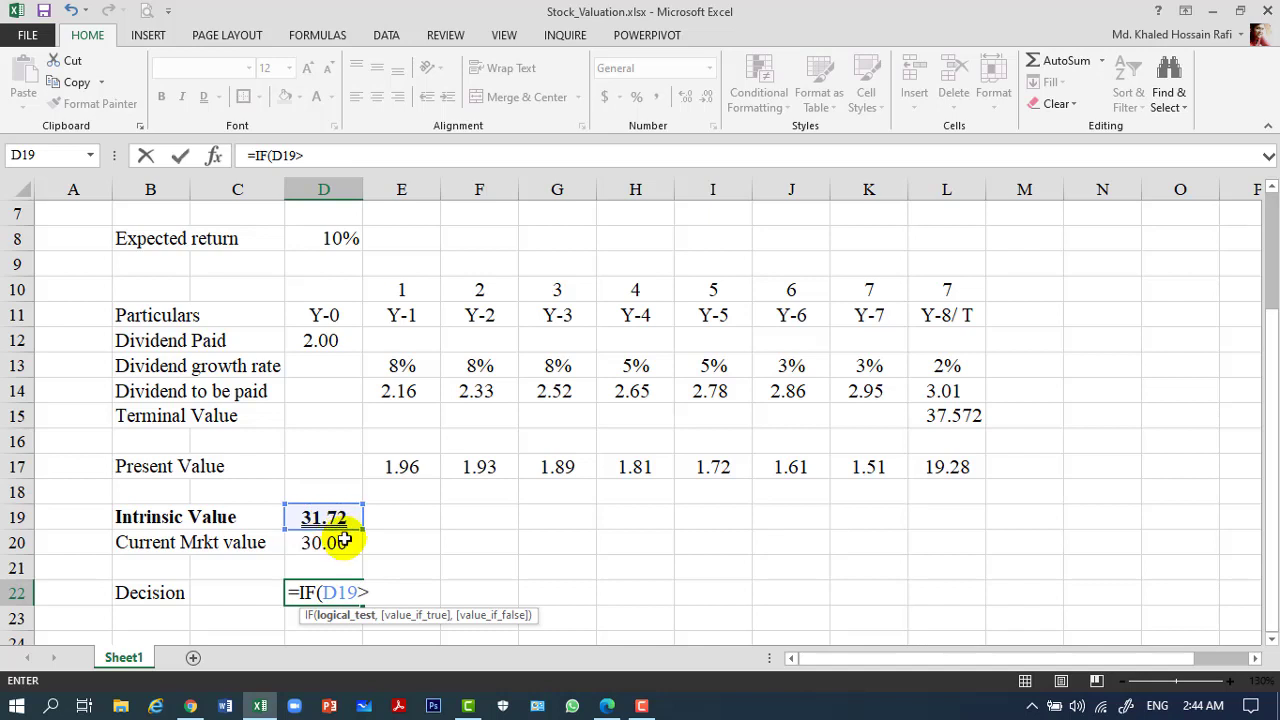
click(341, 542)
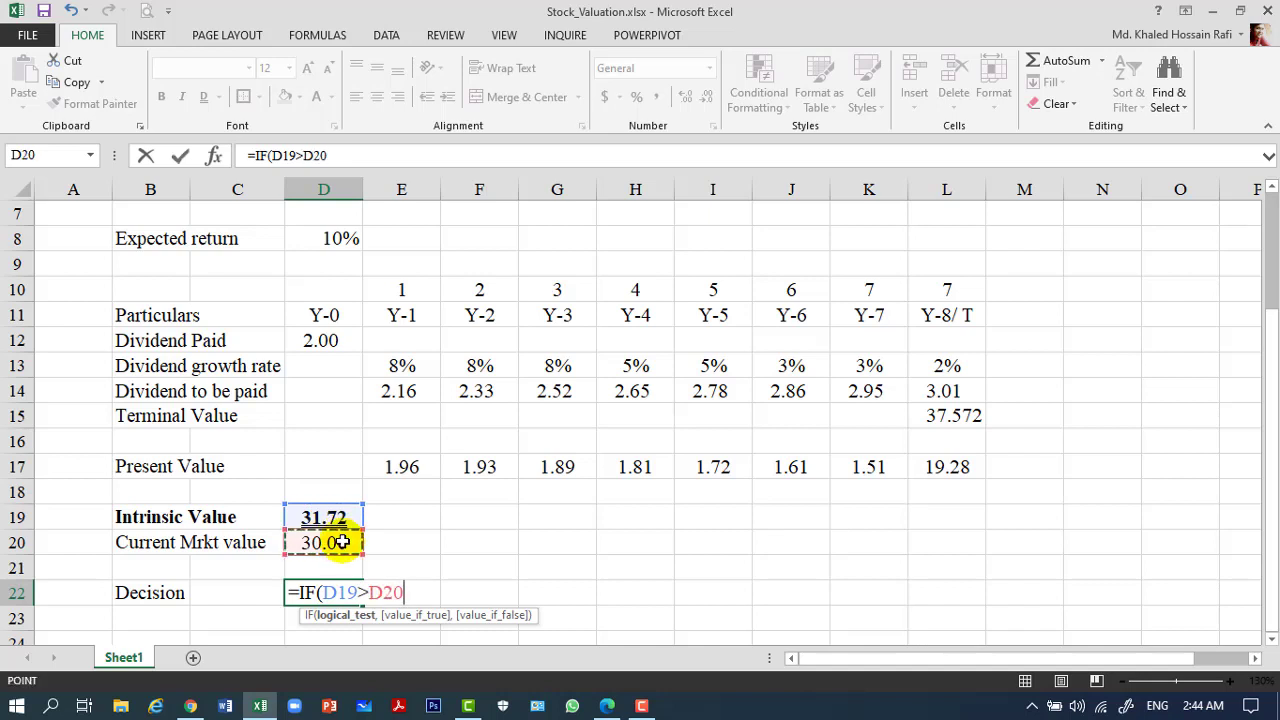
text(,)
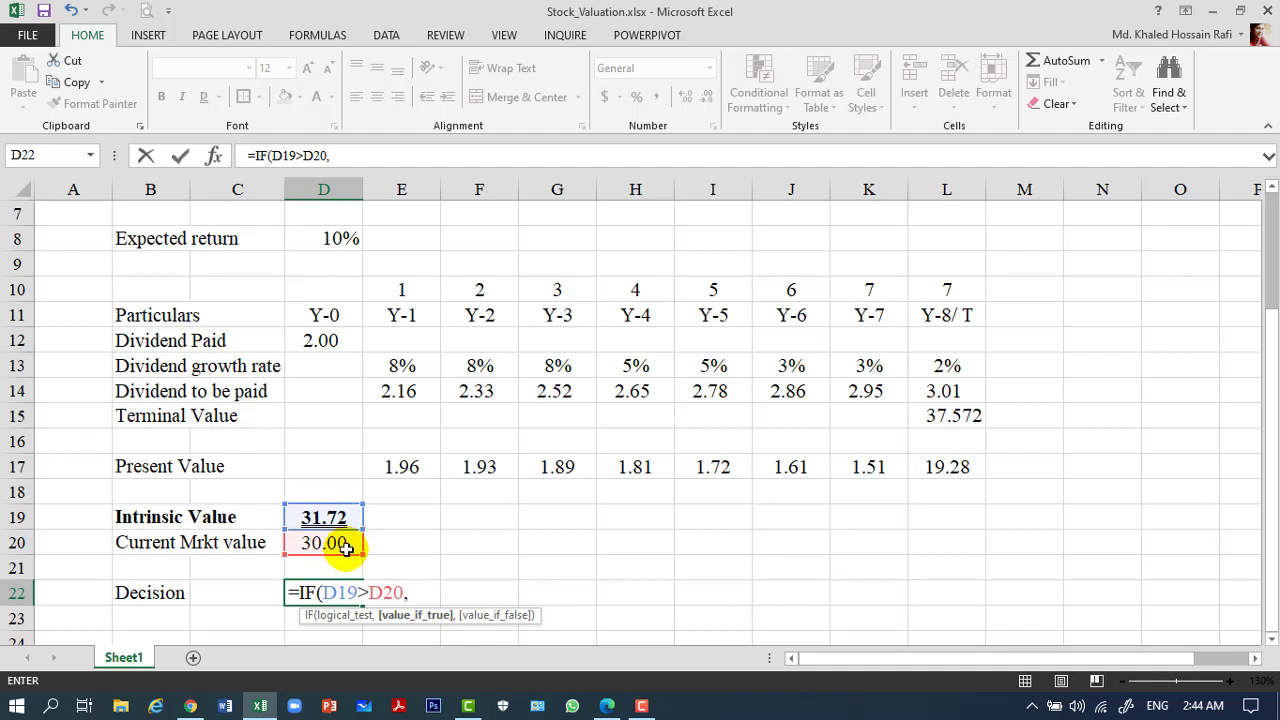
text("Inve)
text(st")
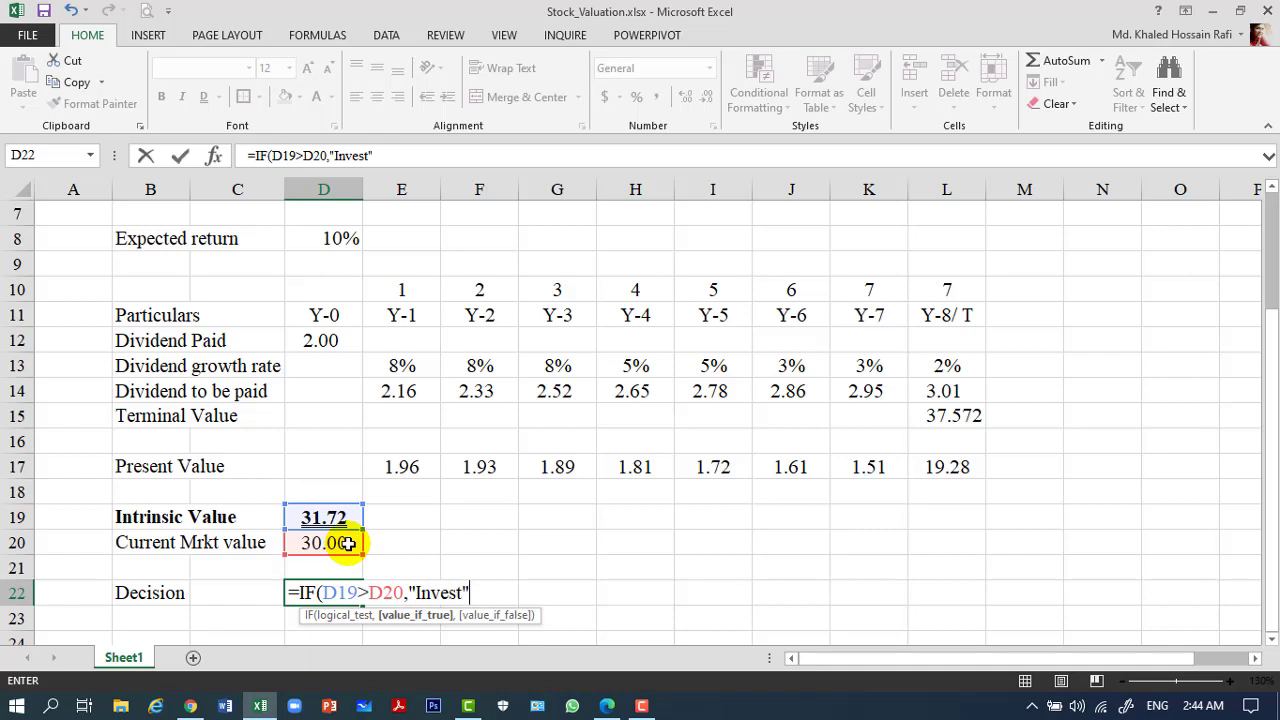
text(,")
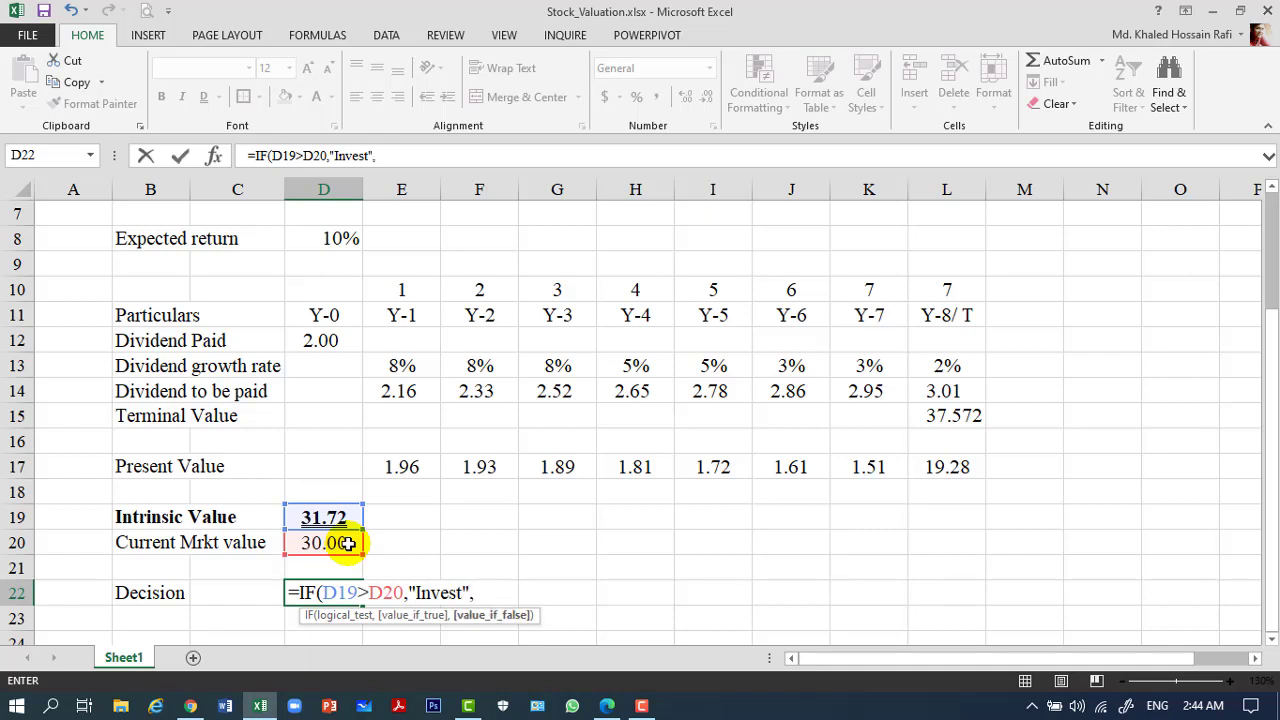
text(Don't )
text(Invest")
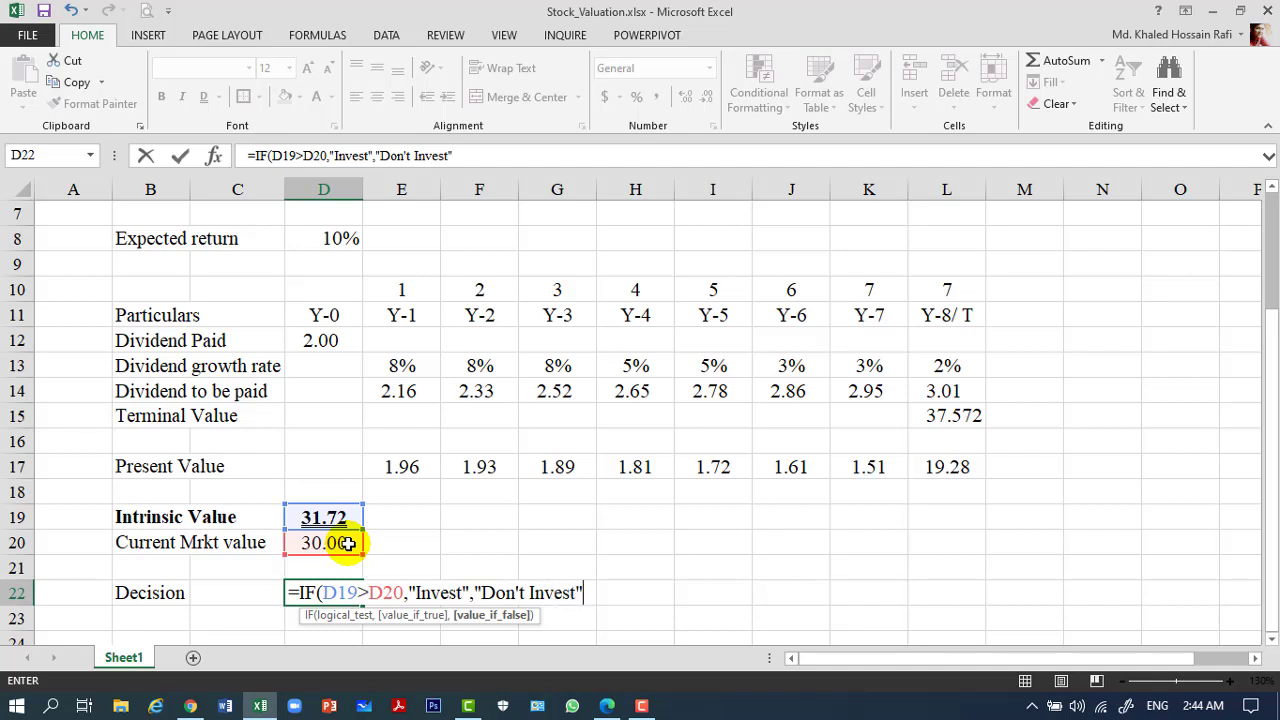
text())
key(Return)
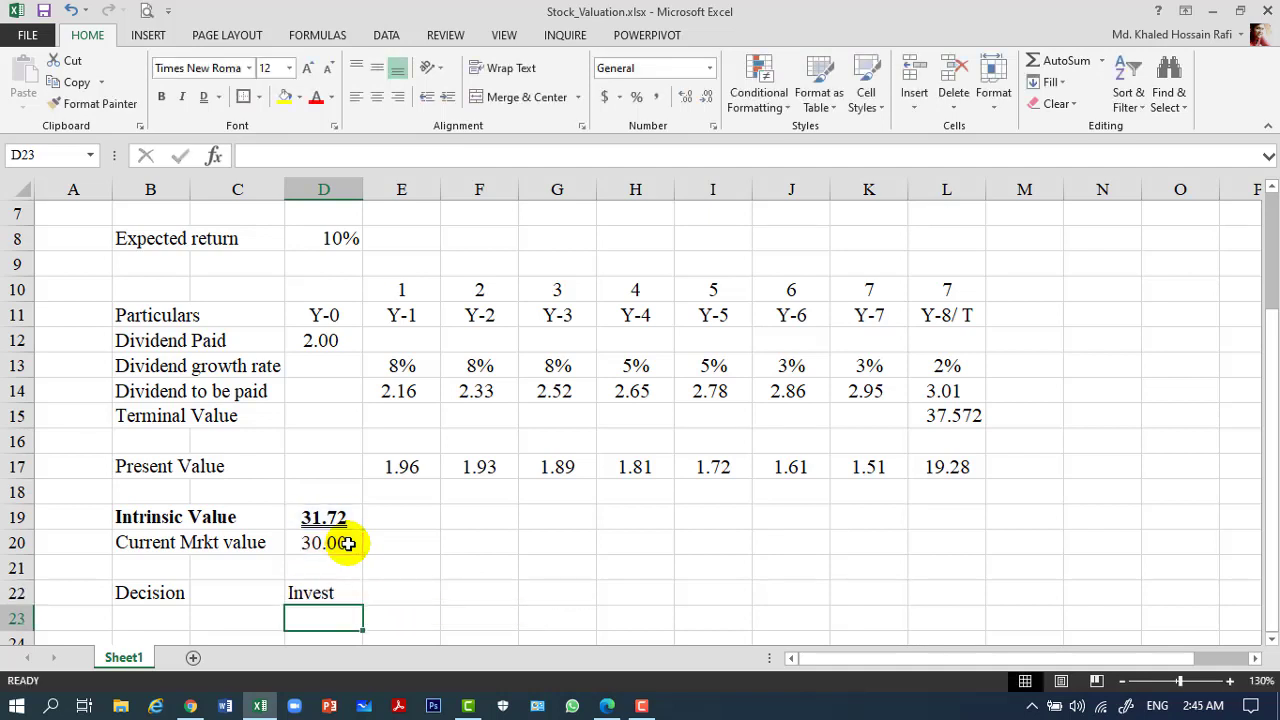
Step: Centre the Invest verdict in D22 both ways, make it bold and colour it blue
click(328, 597)
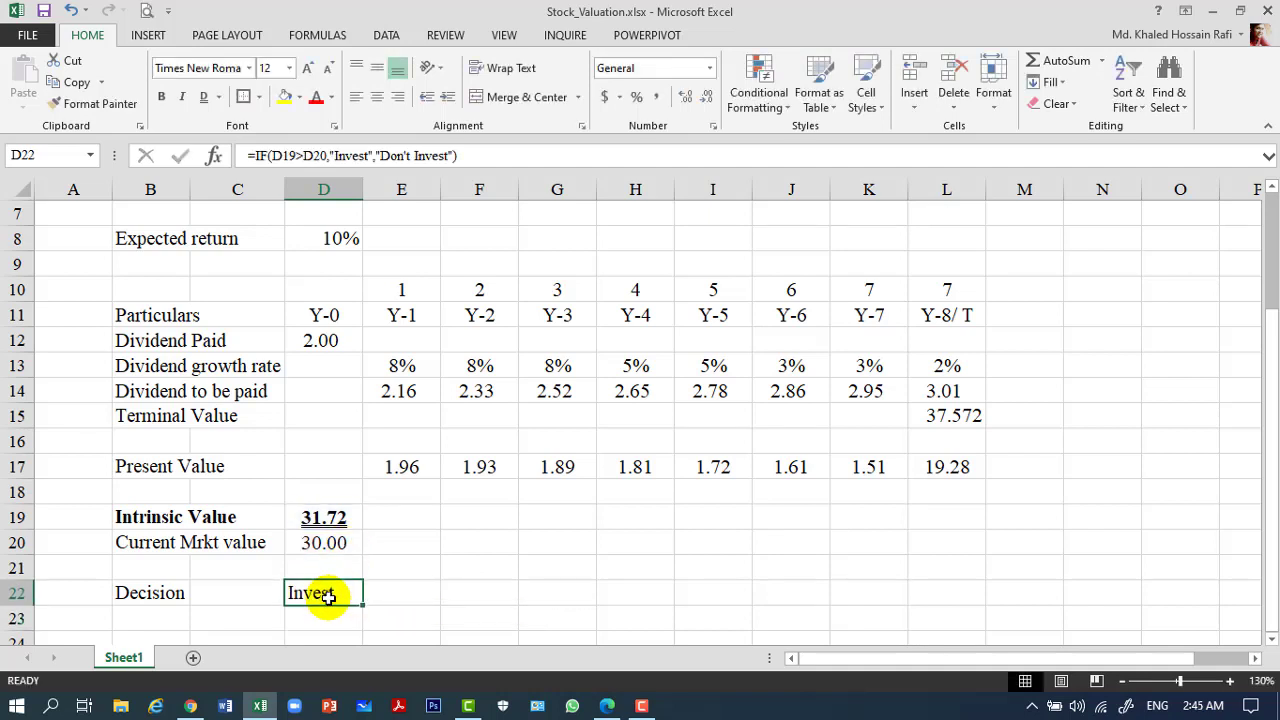
click(377, 97)
click(375, 70)
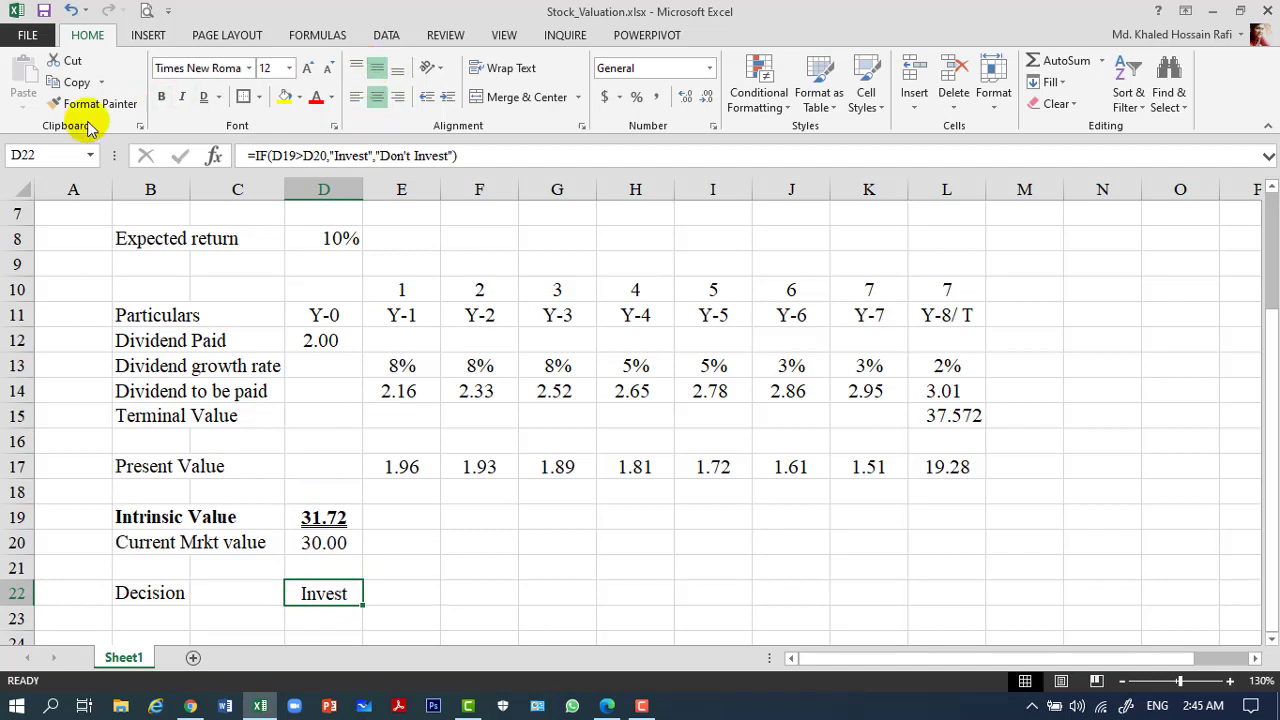
click(161, 97)
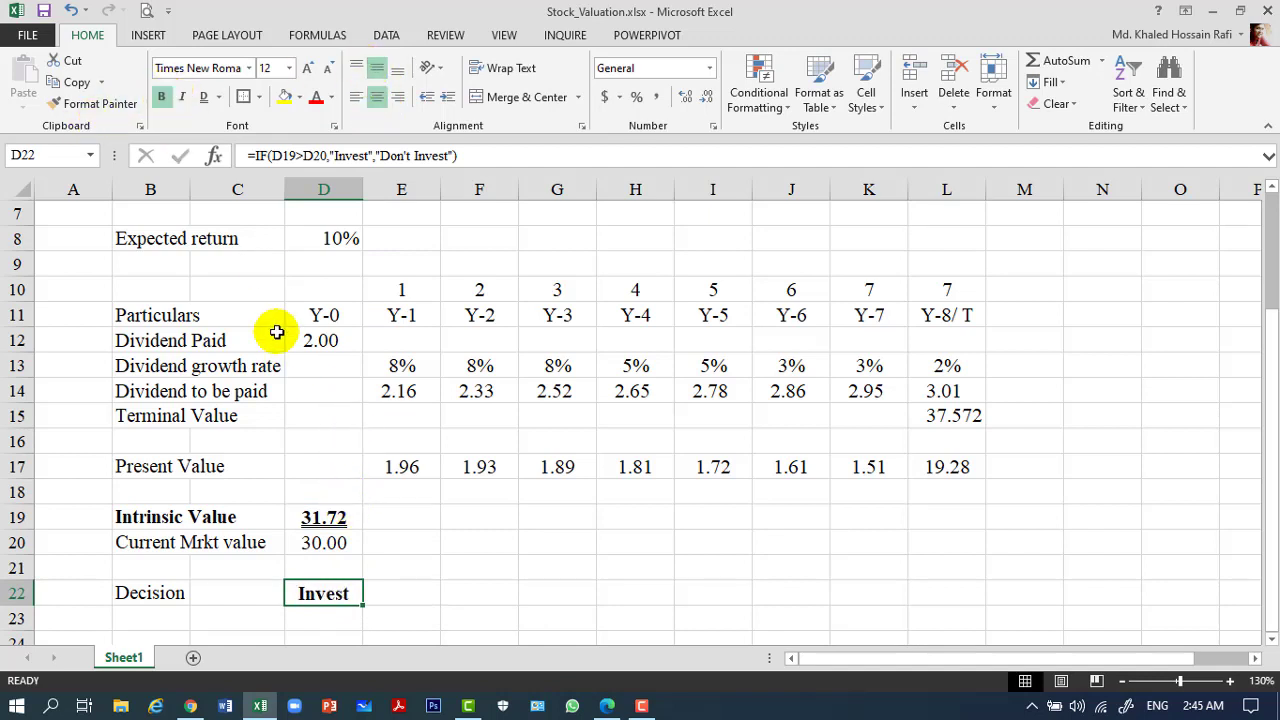
click(331, 97)
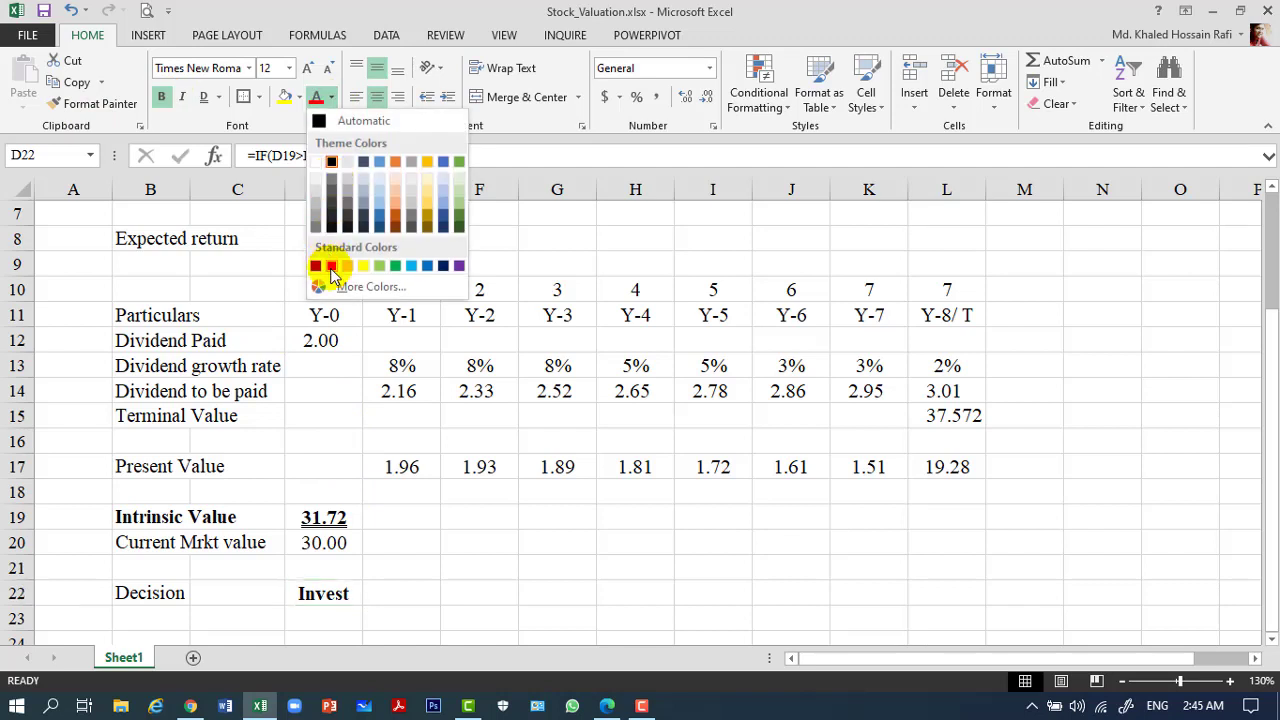
click(420, 268)
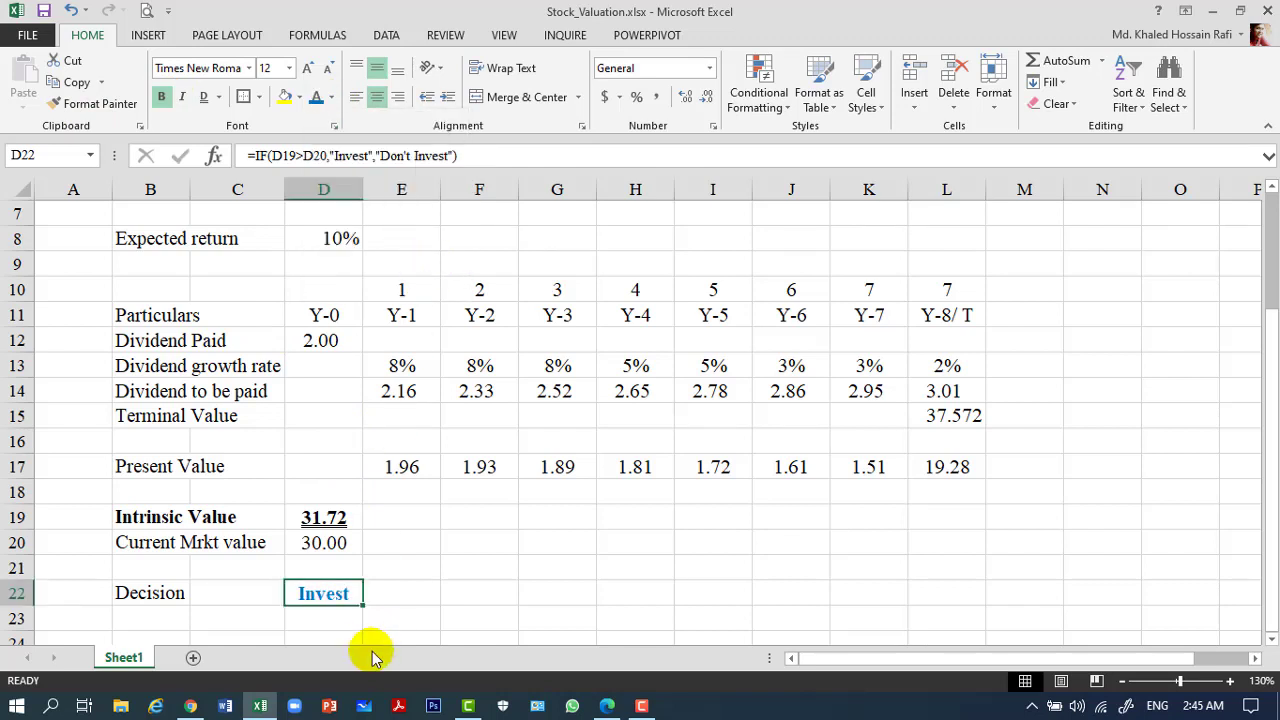
Step: Review the D19, D20 and D22 cells
click(323, 526)
click(325, 540)
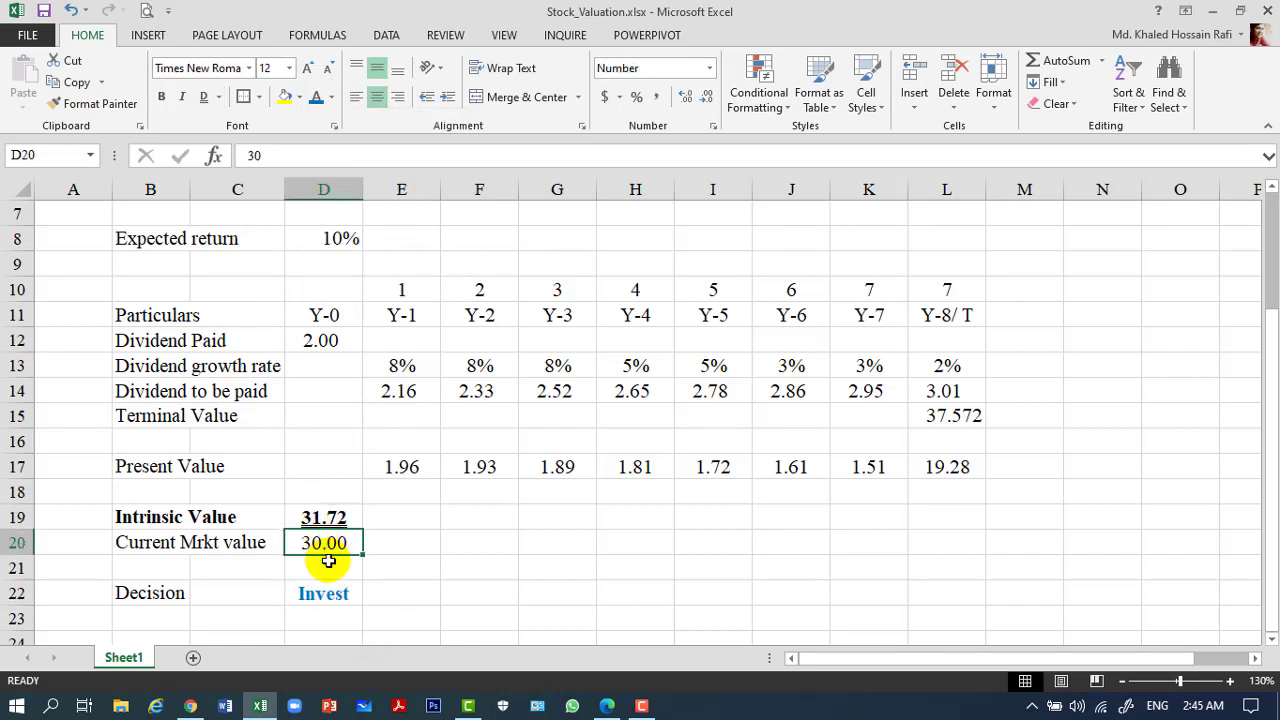
click(329, 599)
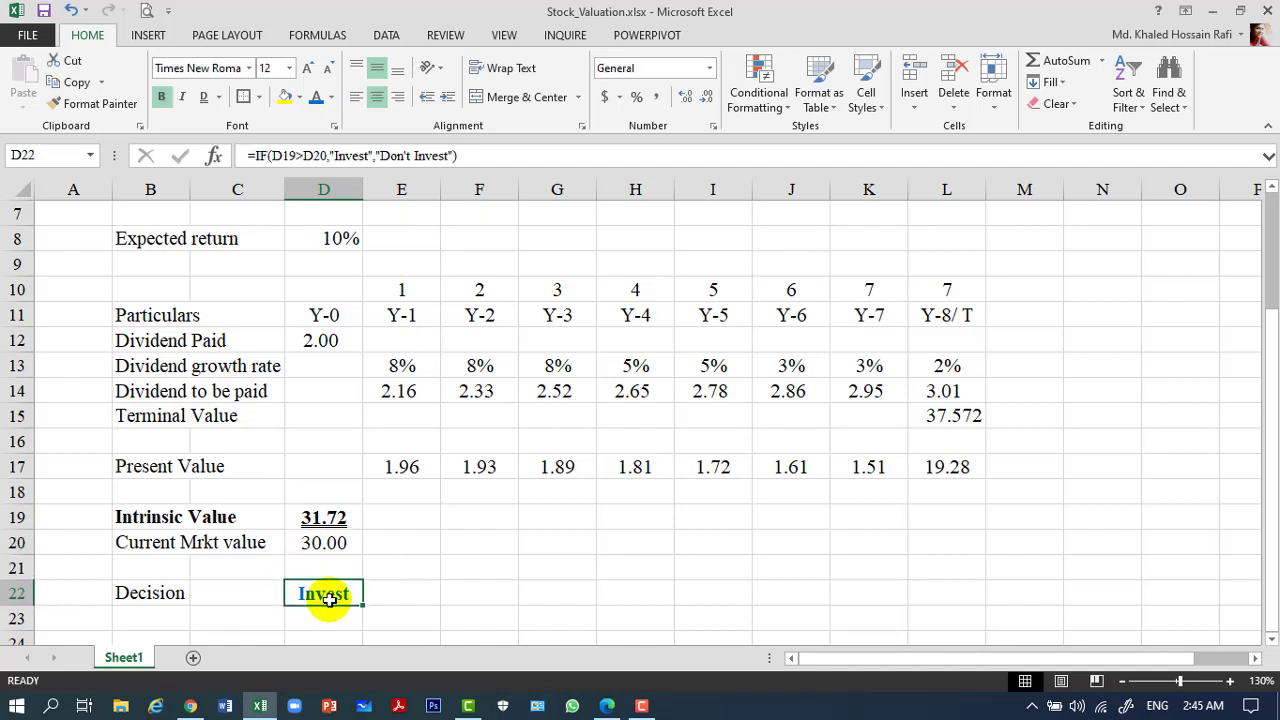
click(338, 541)
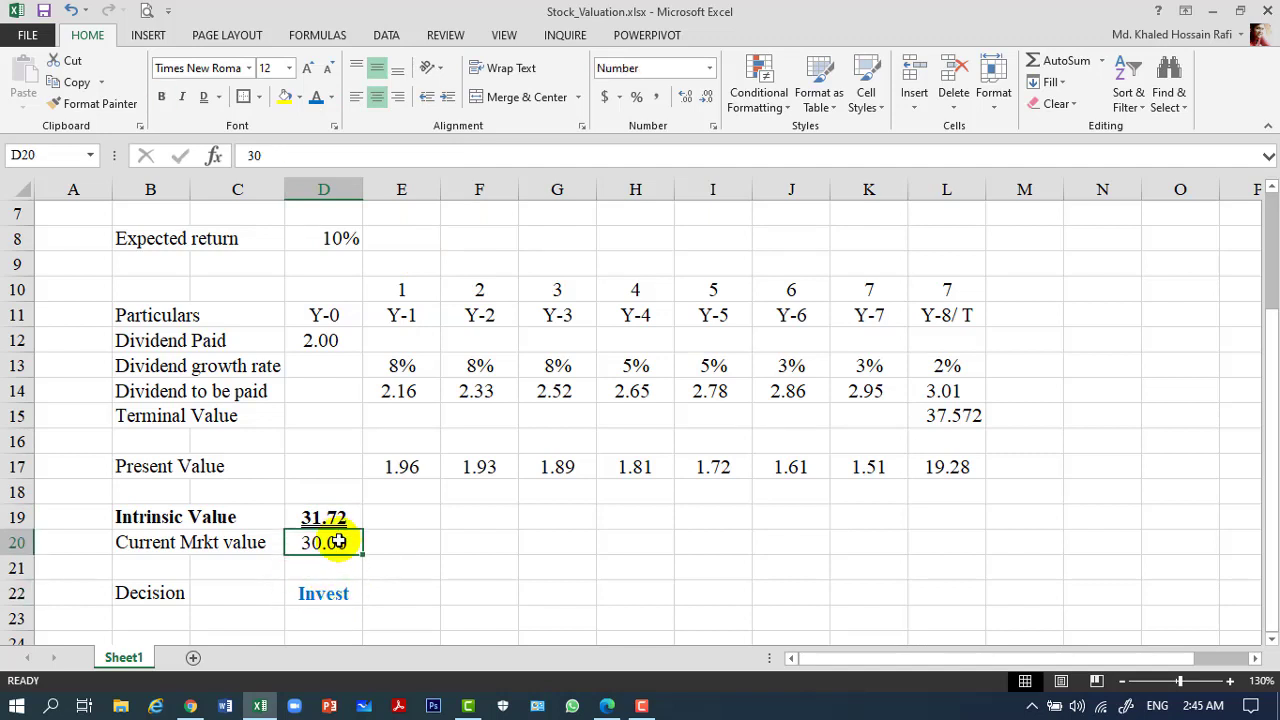
text(35)
key(Return)
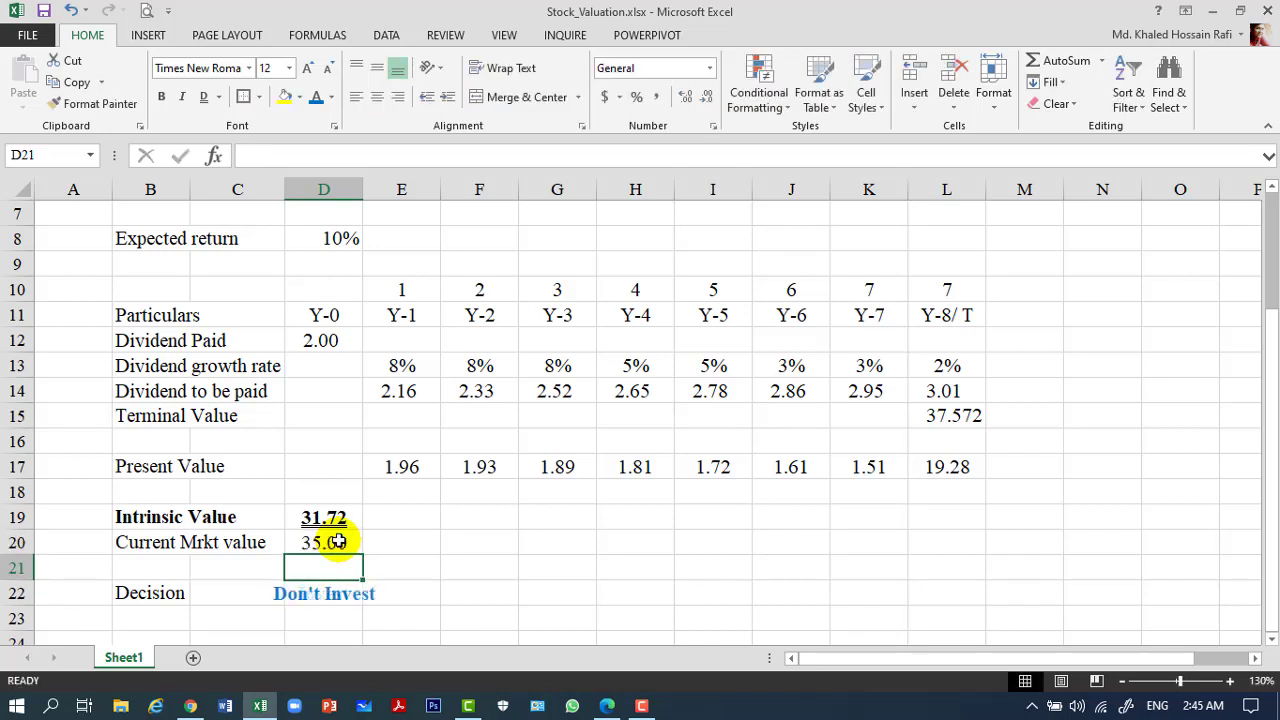
click(341, 594)
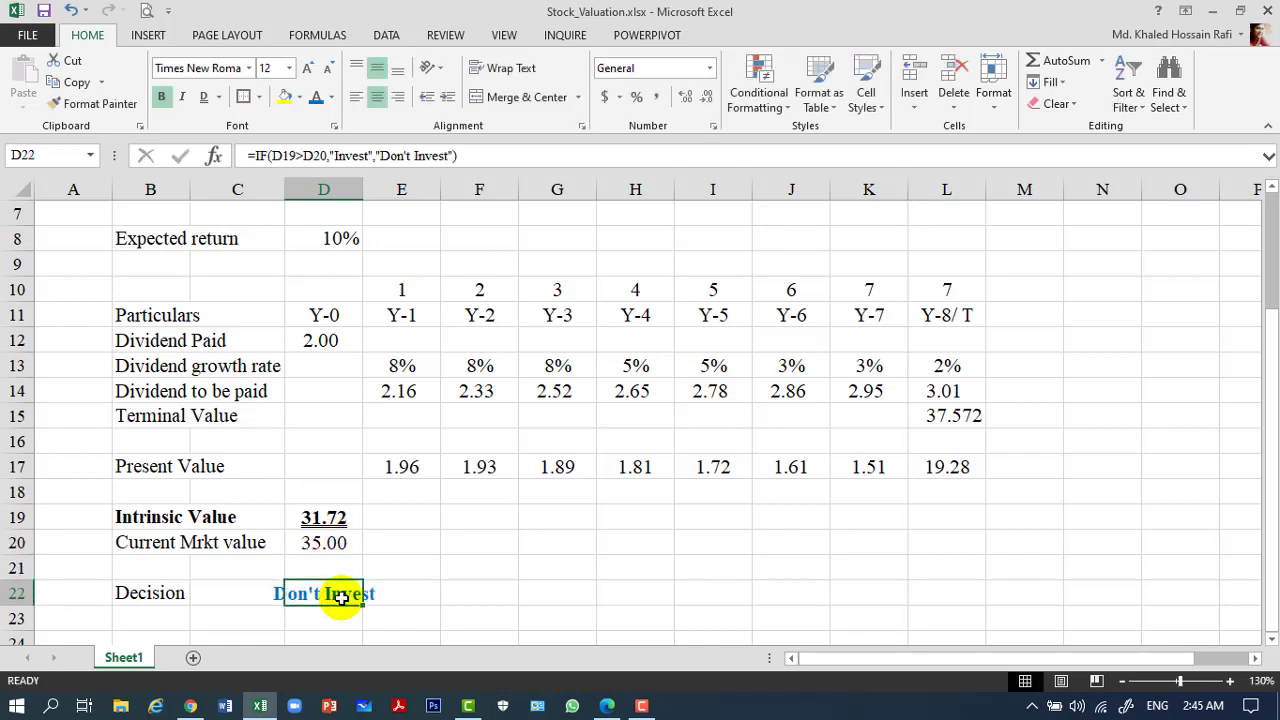
click(446, 592)
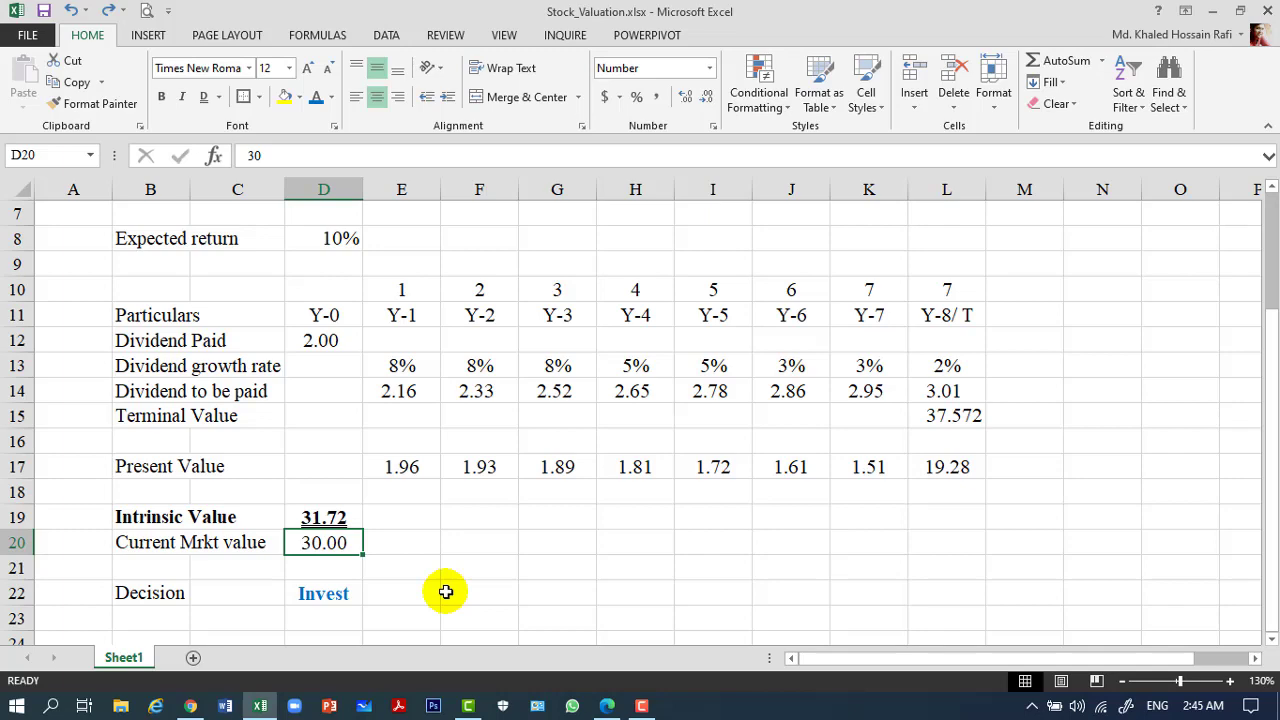
drag(1266, 351, 1268, 308)
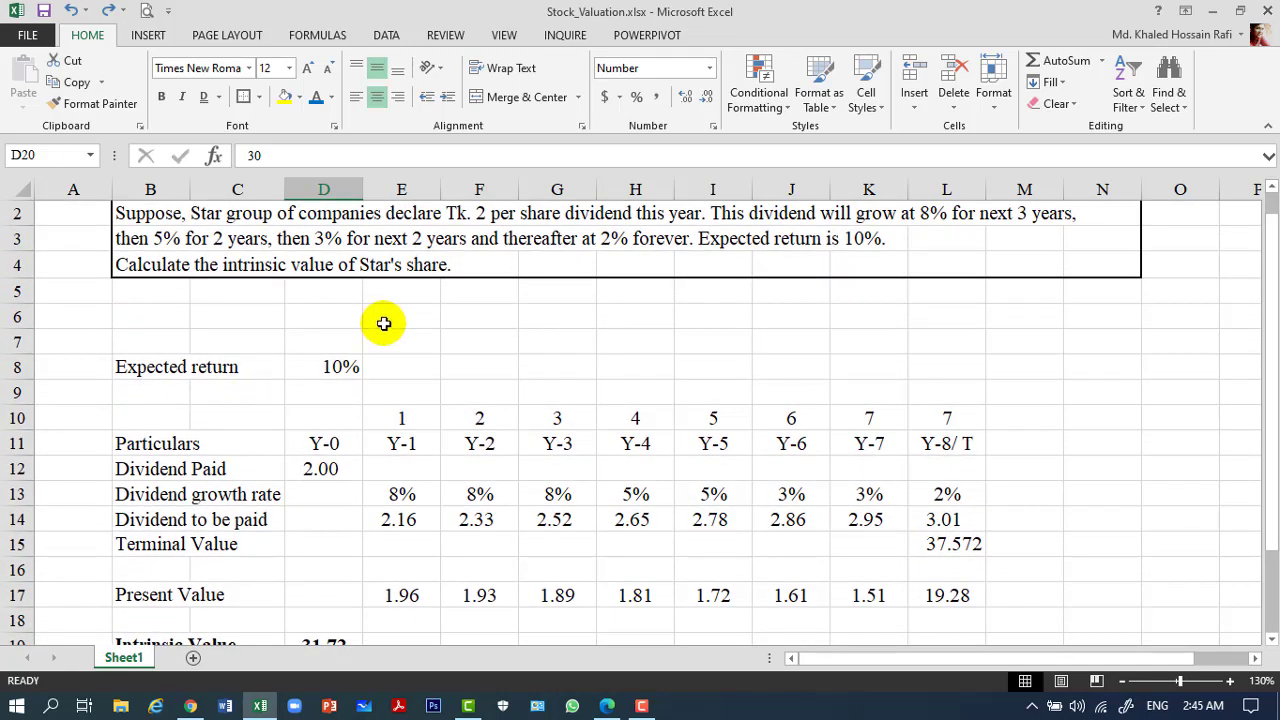
click(342, 366)
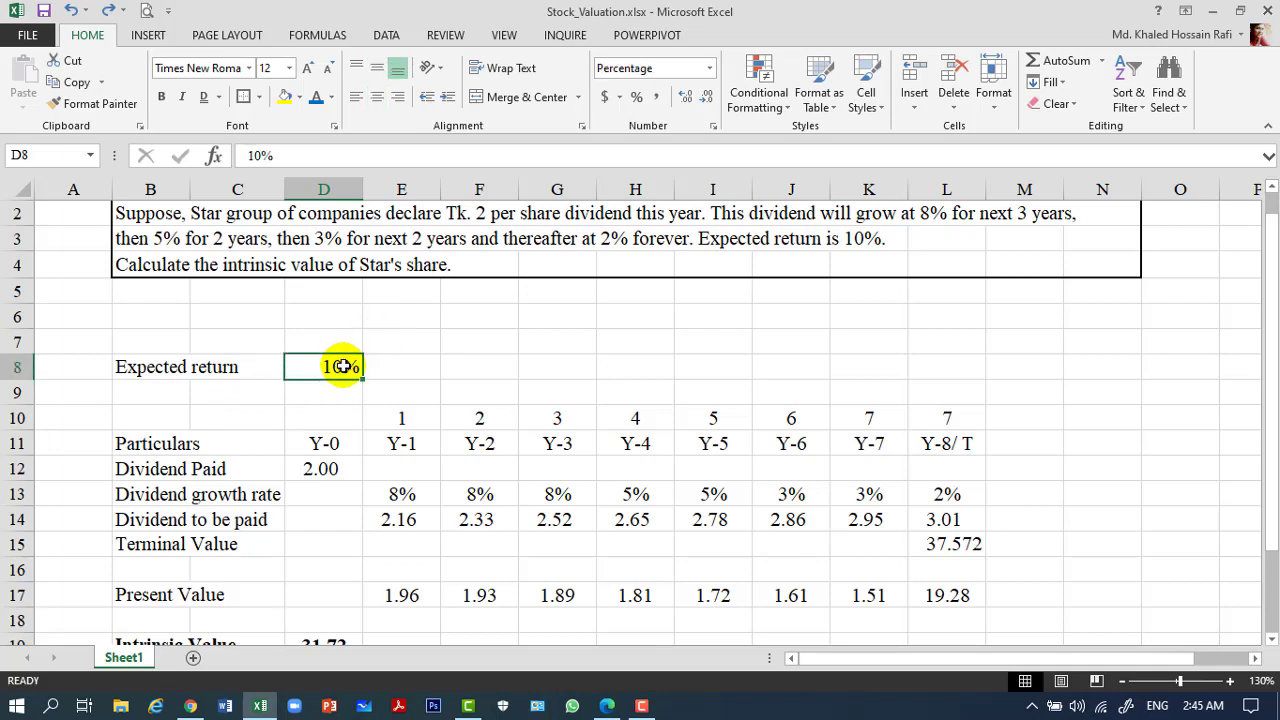
double_click(342, 366)
key(BackSpace)
text(2)
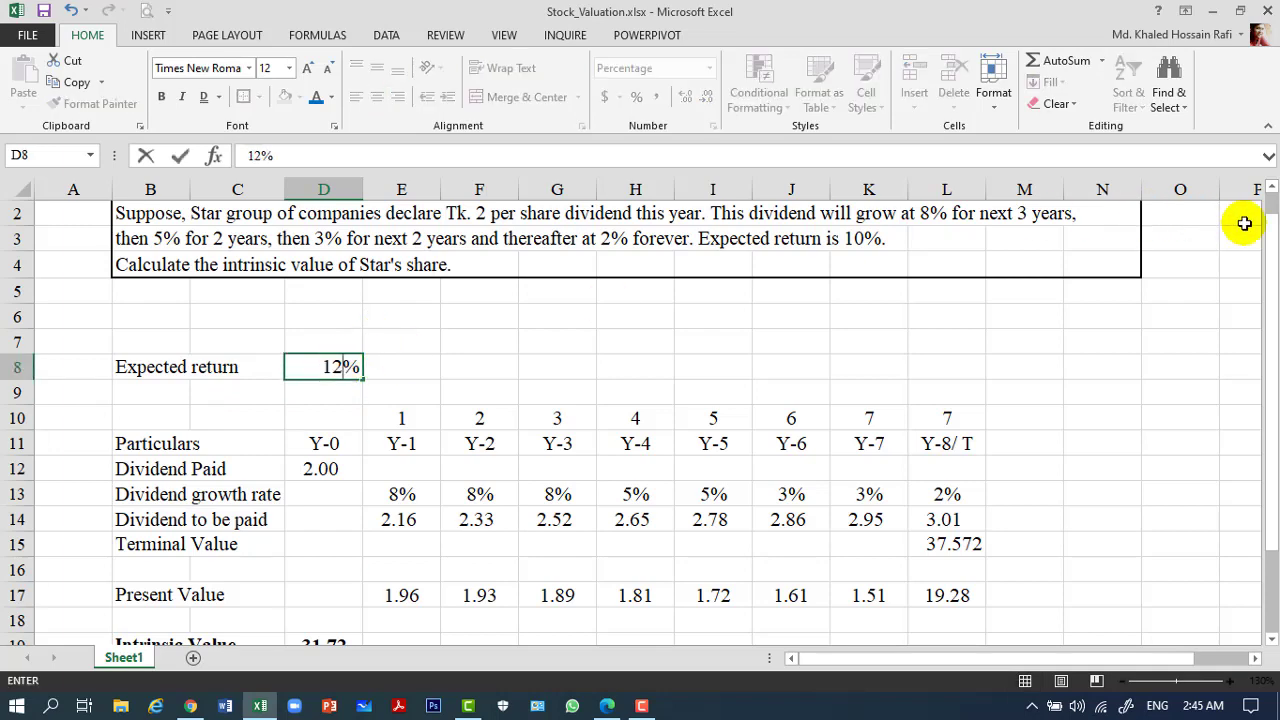
drag(1266, 252, 1270, 325)
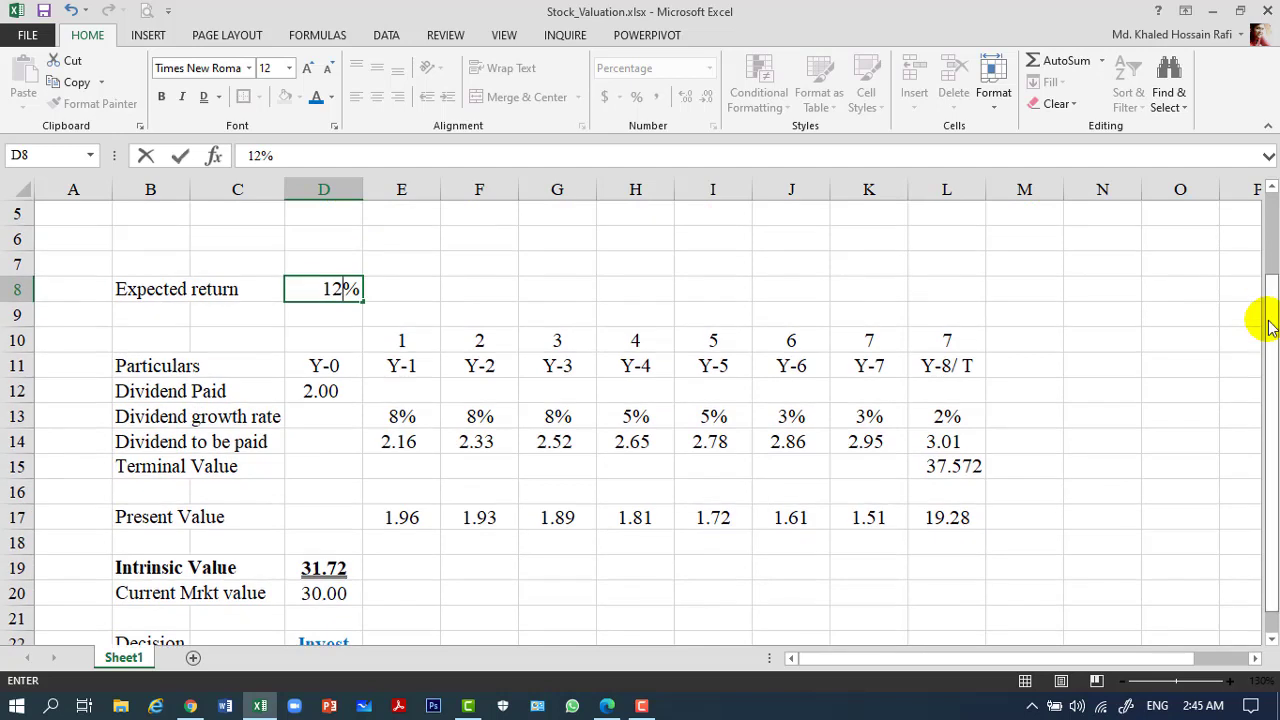
key(Return)
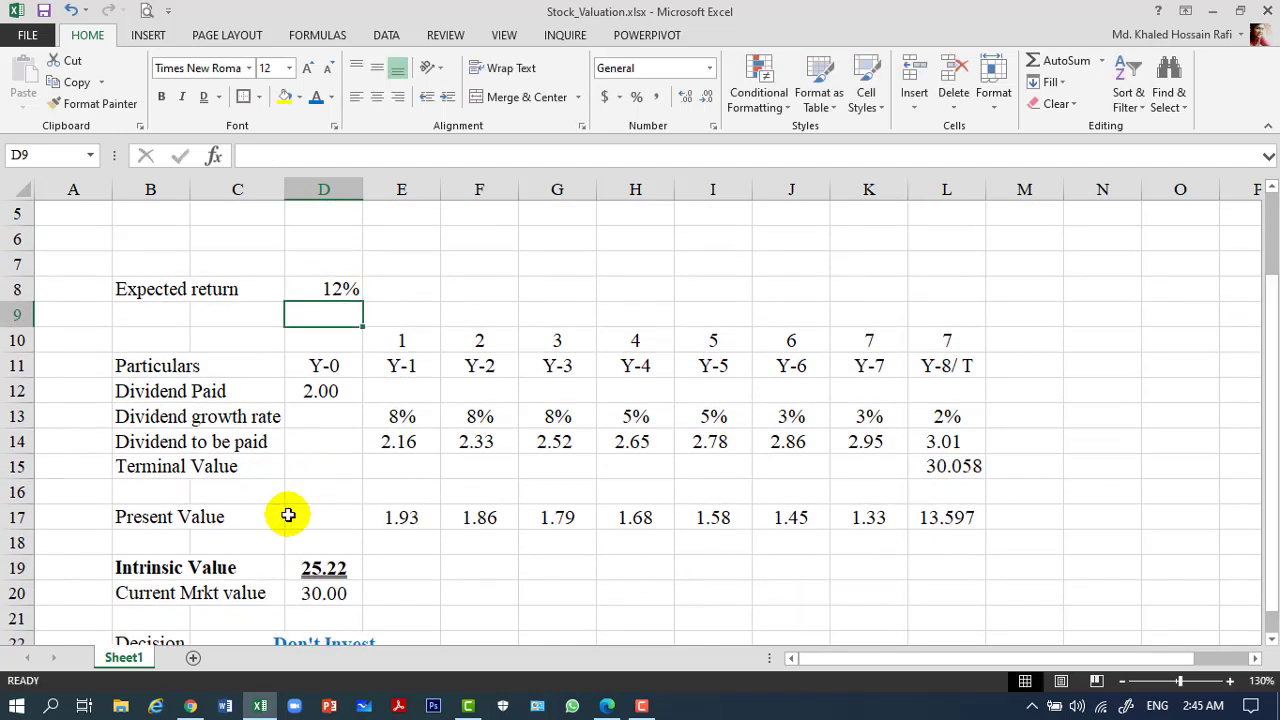
click(318, 568)
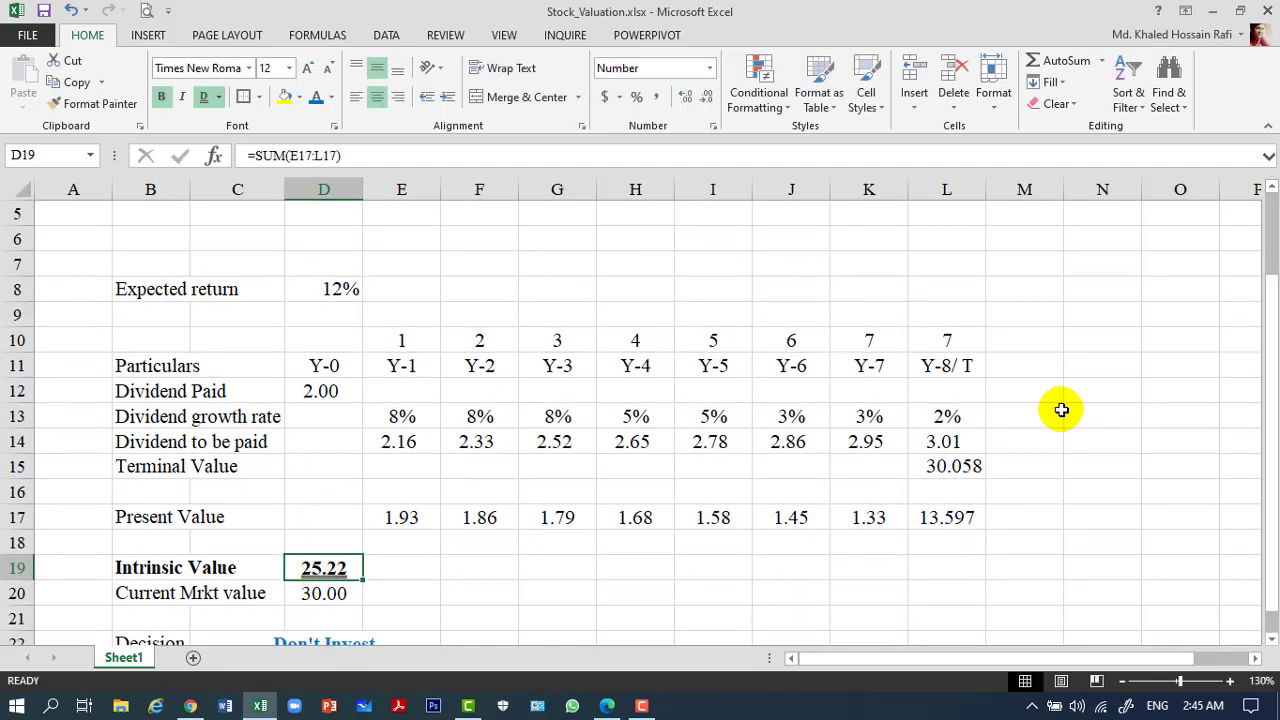
drag(1272, 290, 1270, 315)
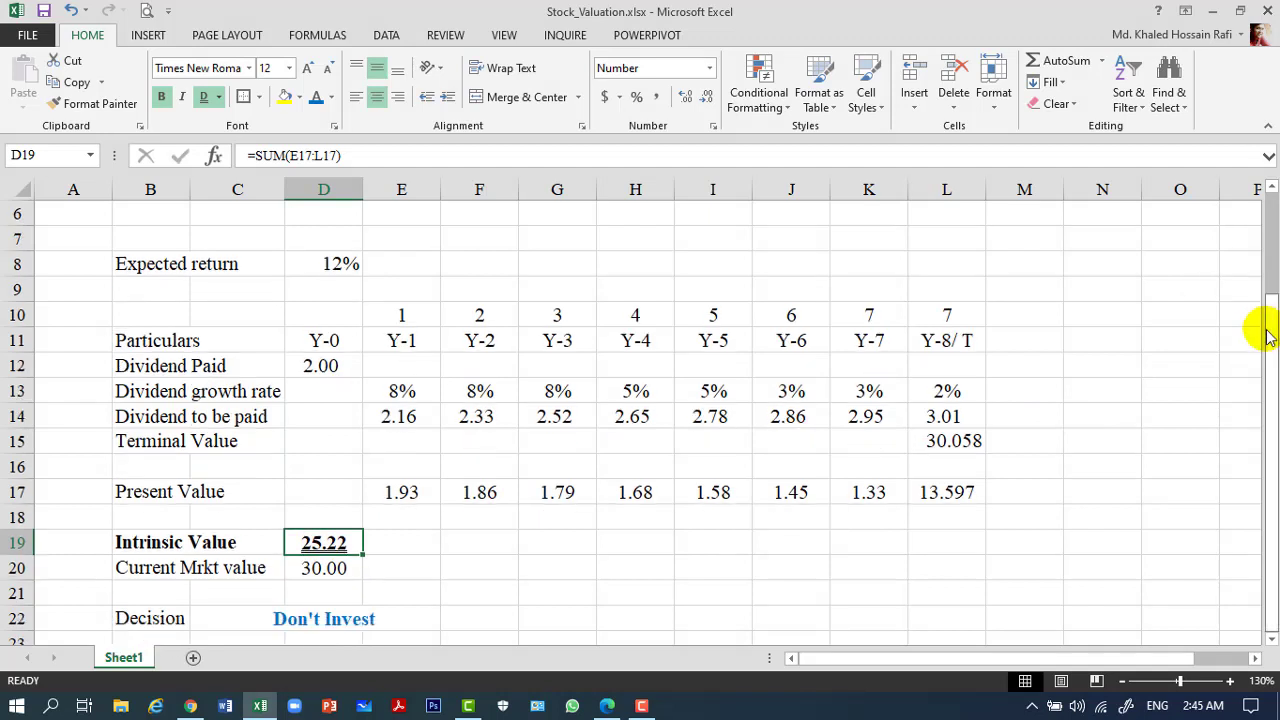
click(350, 619)
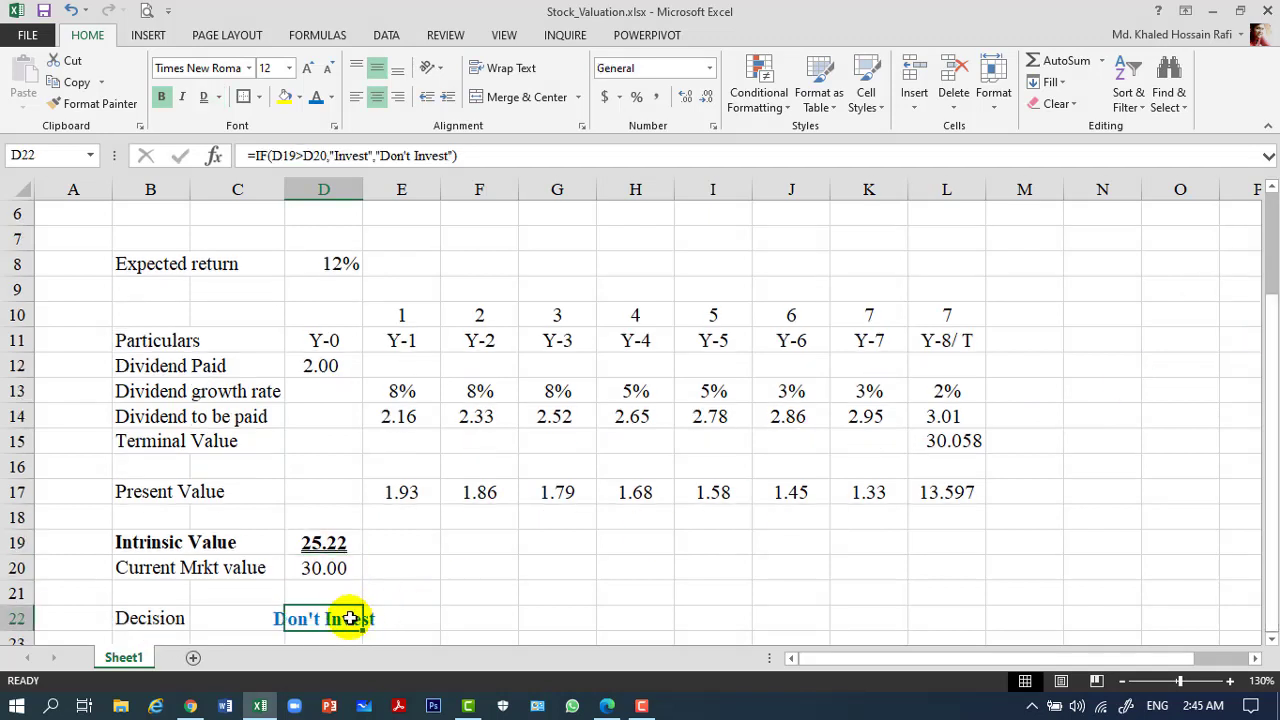
click(340, 263)
text(10)
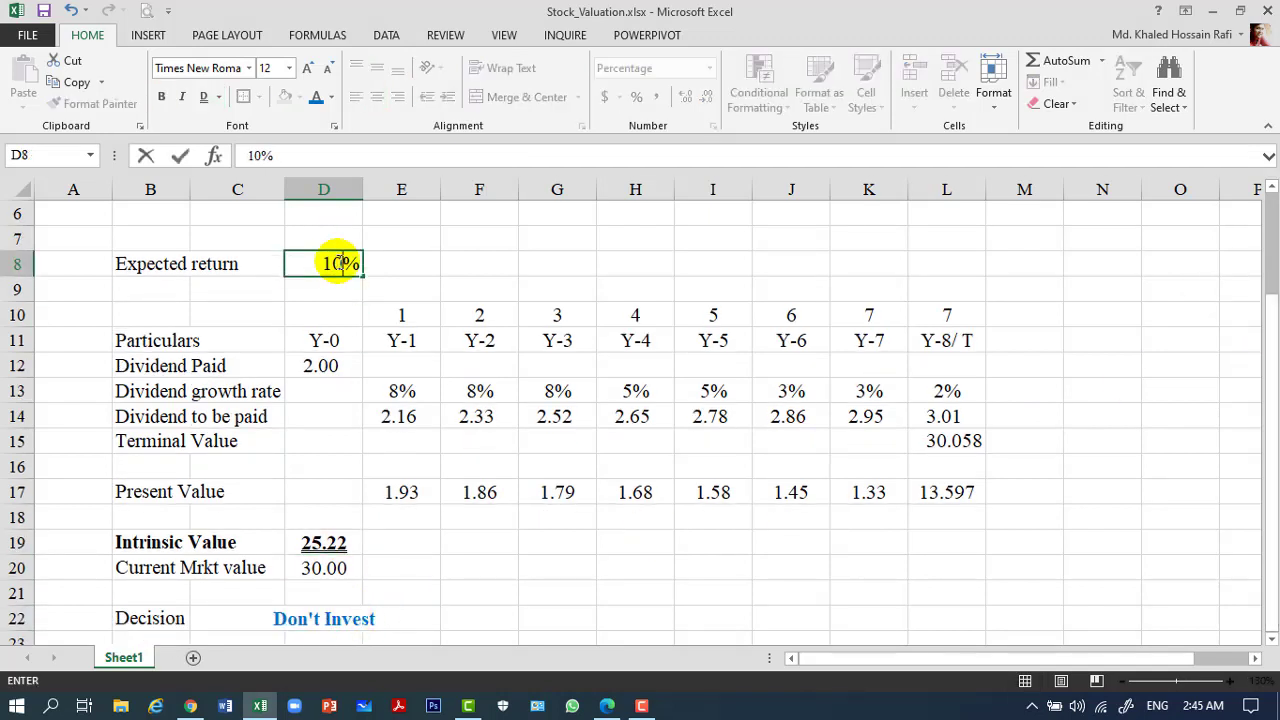
key(Return)
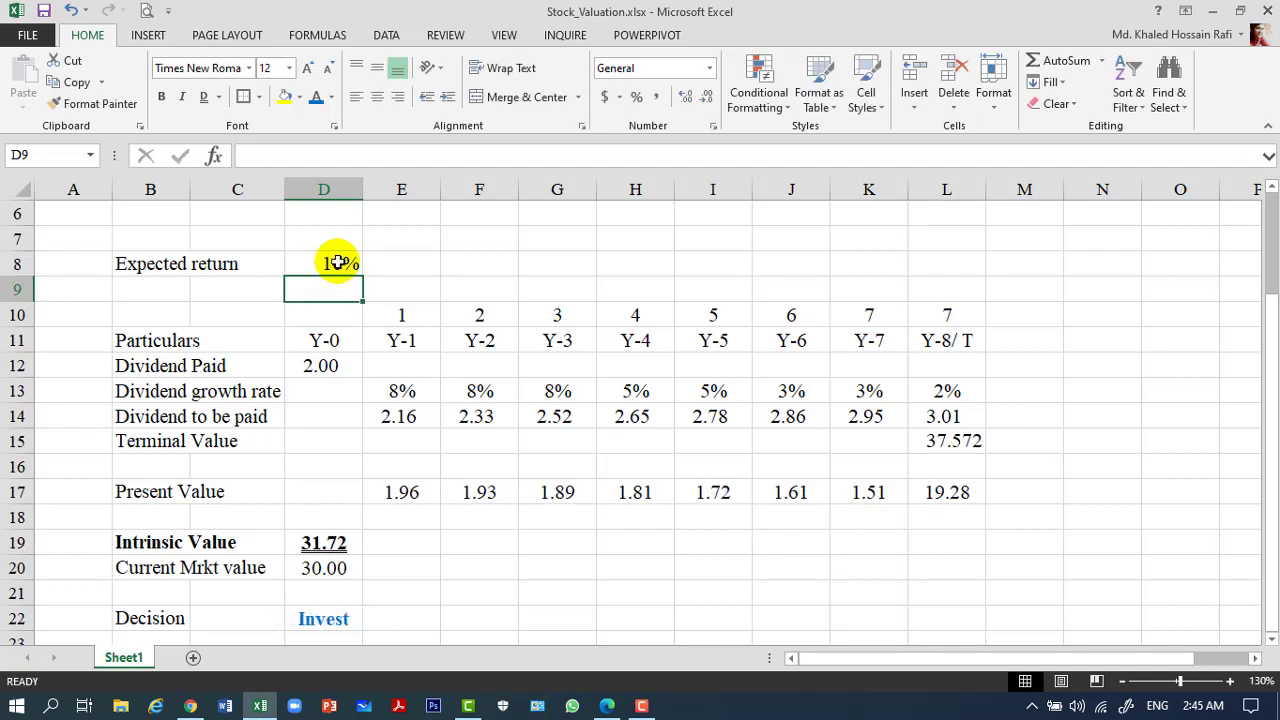